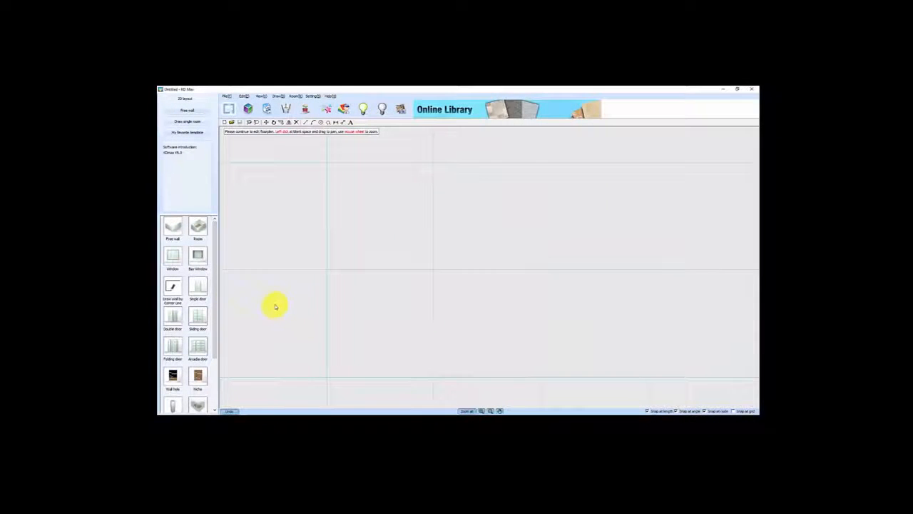
Draw a 5000 mm vertical free wall as the room's left side, with the wall located to the right side
{"action": "left_click", "coordinate": [173, 228]}
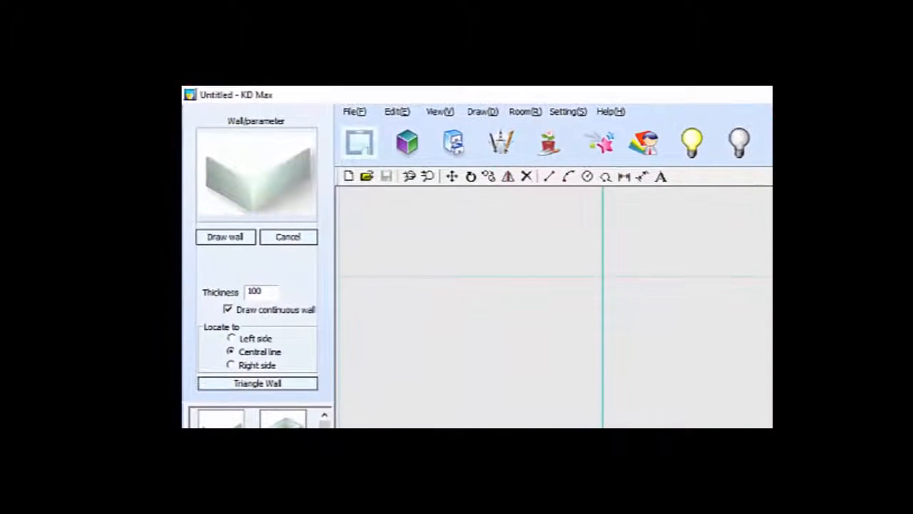
{"action": "left_click", "coordinate": [231, 365]}
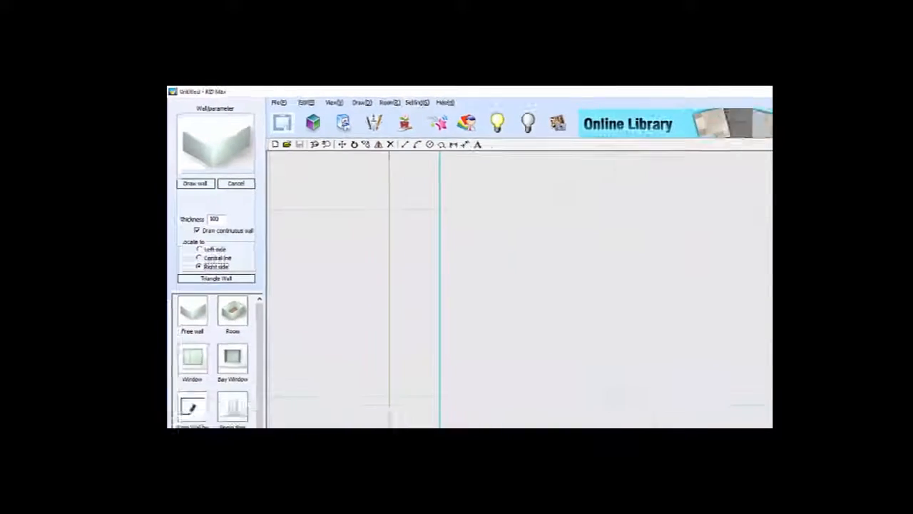
{"action": "left_click", "coordinate": [279, 379]}
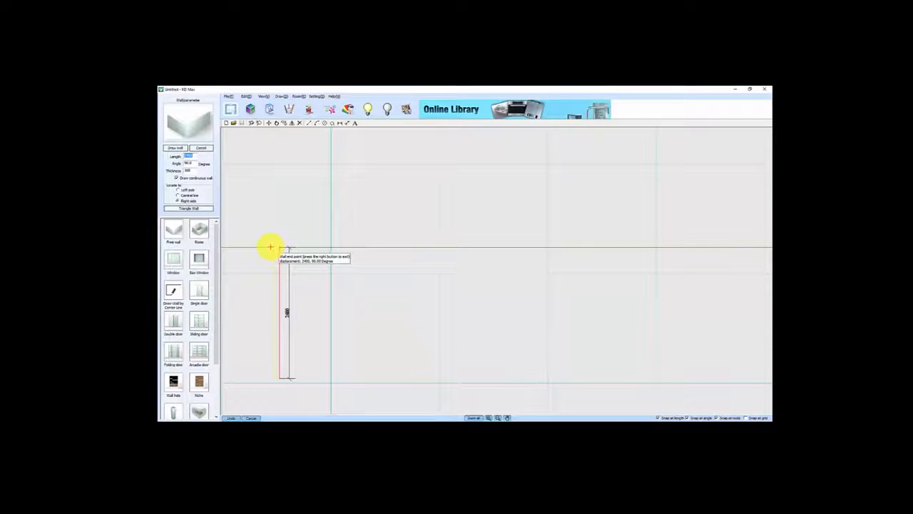
{"action": "type", "text": "5000"}
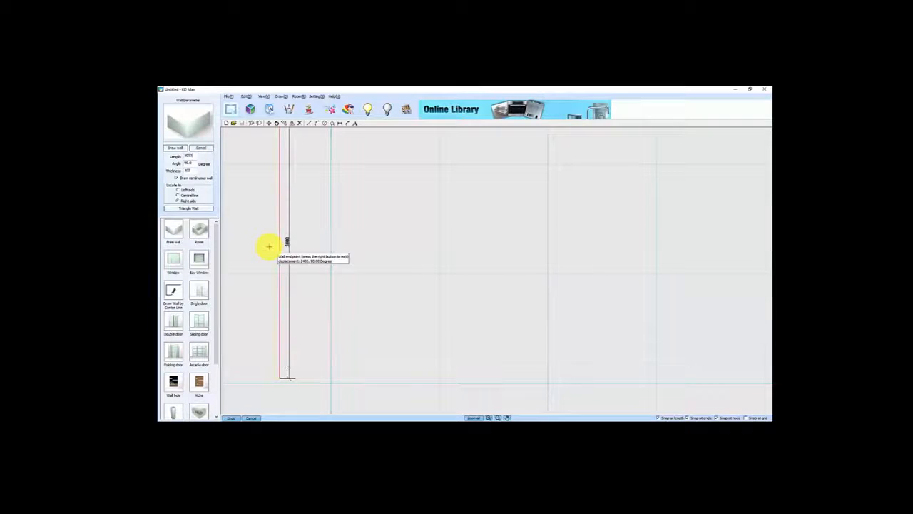
{"action": "key", "text": "Return"}
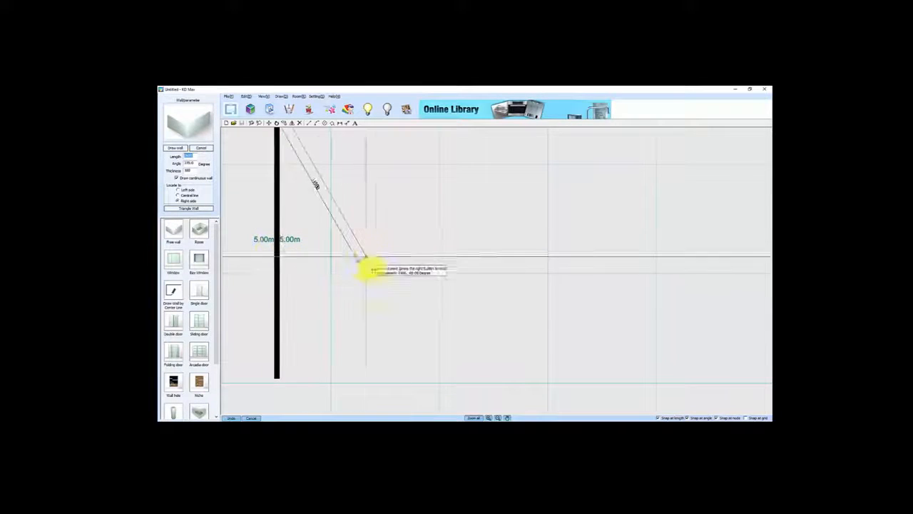
Continue the wall run 2500 mm to the right, 600 mm up and 5000 mm to the right
{"action": "scroll", "coordinate": [367, 265], "scroll_direction": "down", "scroll_amount": 2}
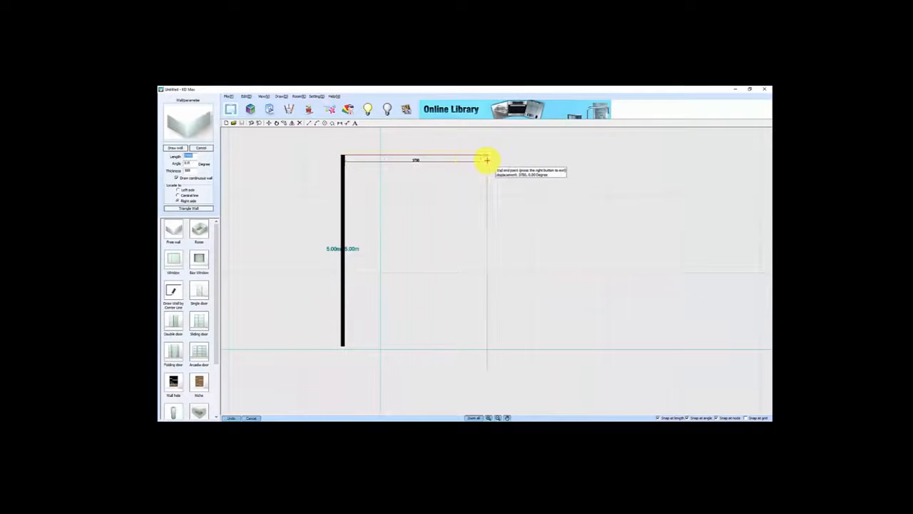
{"action": "type", "text": "2500"}
{"action": "key", "text": "Return"}
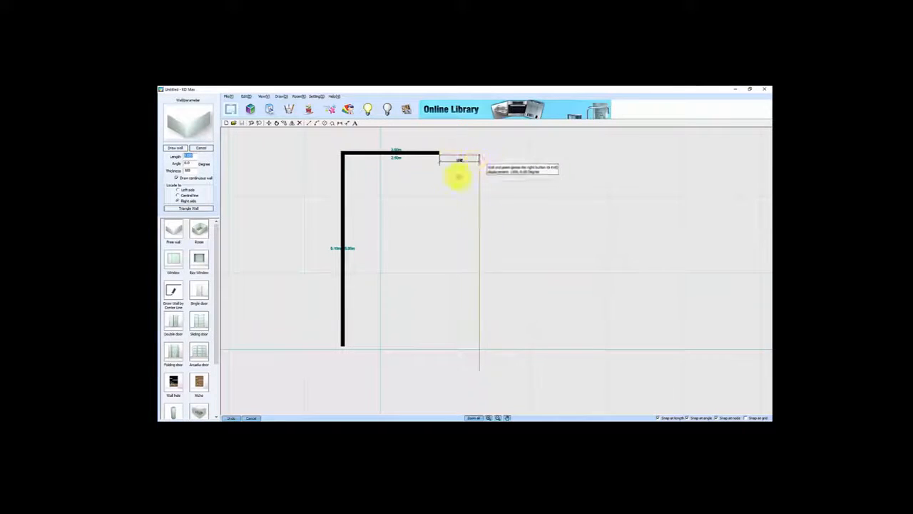
{"action": "left_click", "coordinate": [440, 135]}
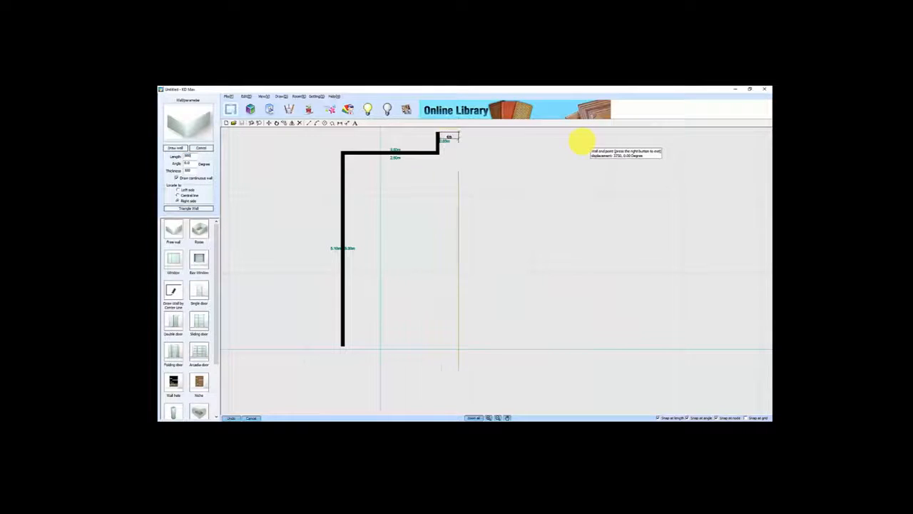
{"action": "left_click", "coordinate": [581, 142]}
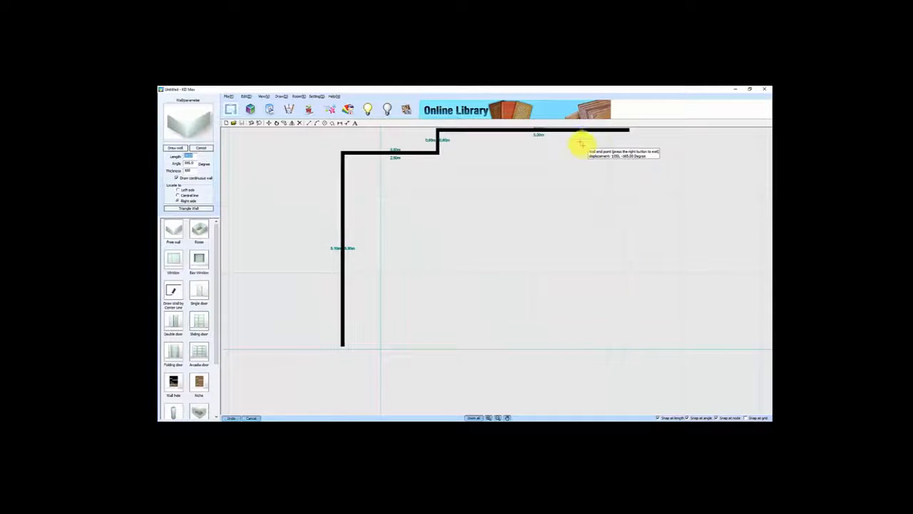
Continue the walls 600 mm down, 3000 mm to the right and 5000 mm down, and close the outline at the starting point
{"action": "type", "text": "600"}
{"action": "key", "text": "Return"}
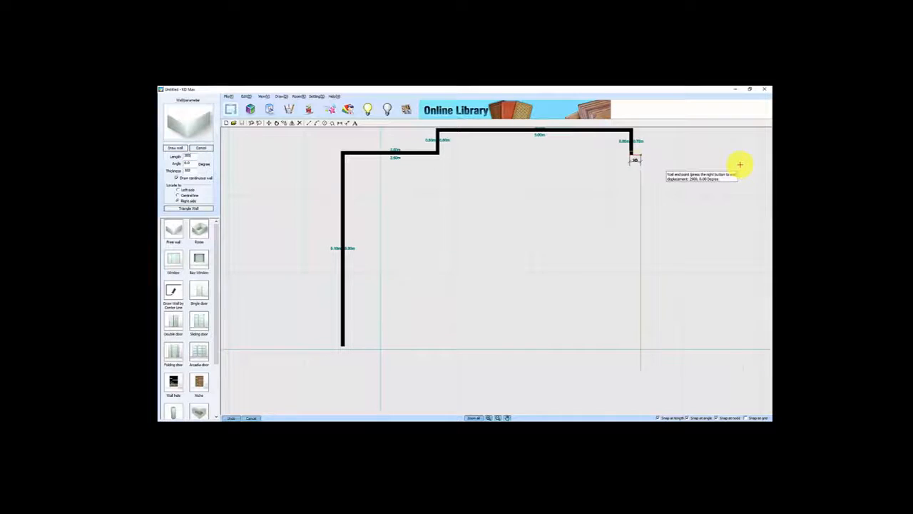
{"action": "left_click", "coordinate": [740, 164]}
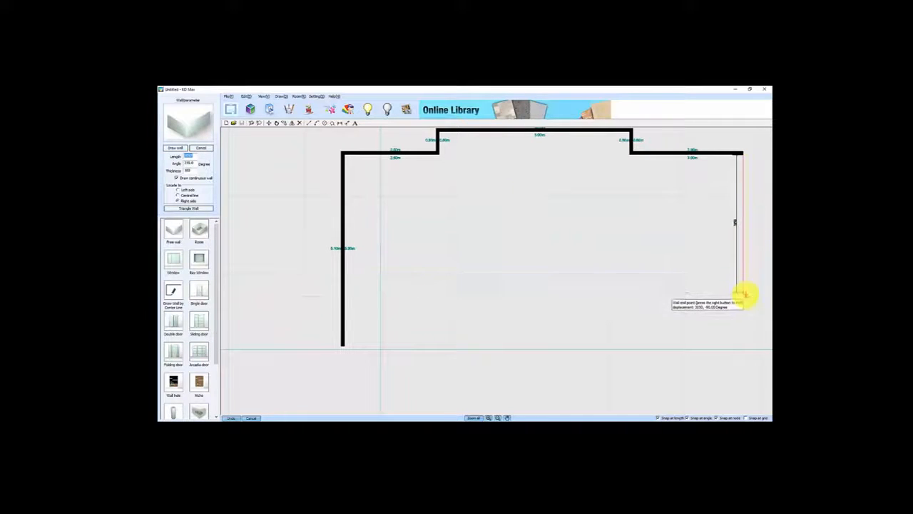
{"action": "left_click", "coordinate": [743, 340]}
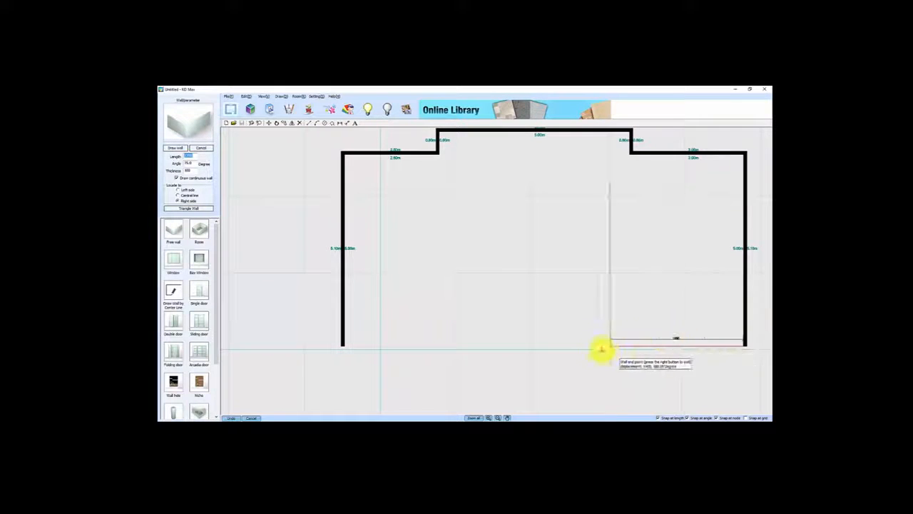
{"action": "left_click", "coordinate": [343, 346]}
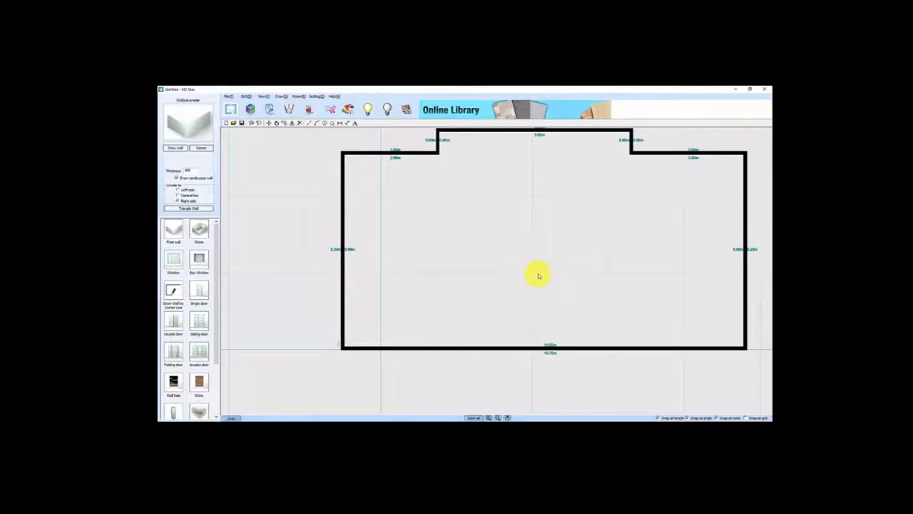
Add a window 1800 mm wide and 2000 mm high at elevation 200 to the upper part of the room's right wall
{"action": "middle_click_drag", "start_coordinate": [539, 273], "coordinate": [479, 294]}
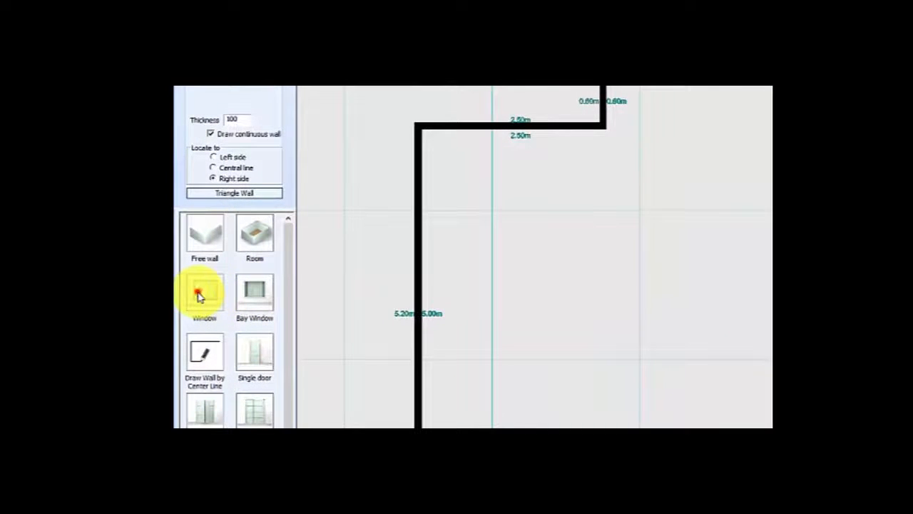
{"action": "left_click", "coordinate": [208, 295]}
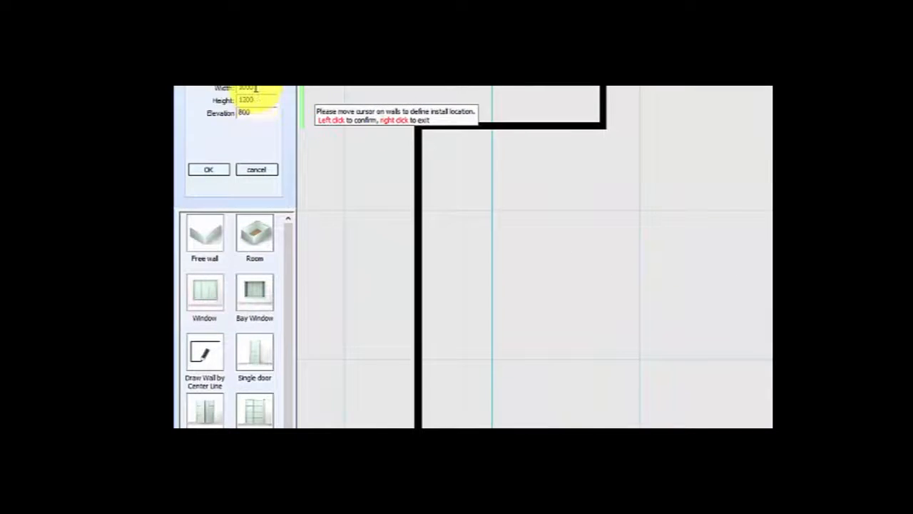
{"action": "left_click_drag", "start_coordinate": [255, 88], "coordinate": [209, 90]}
{"action": "type", "text": "18"}
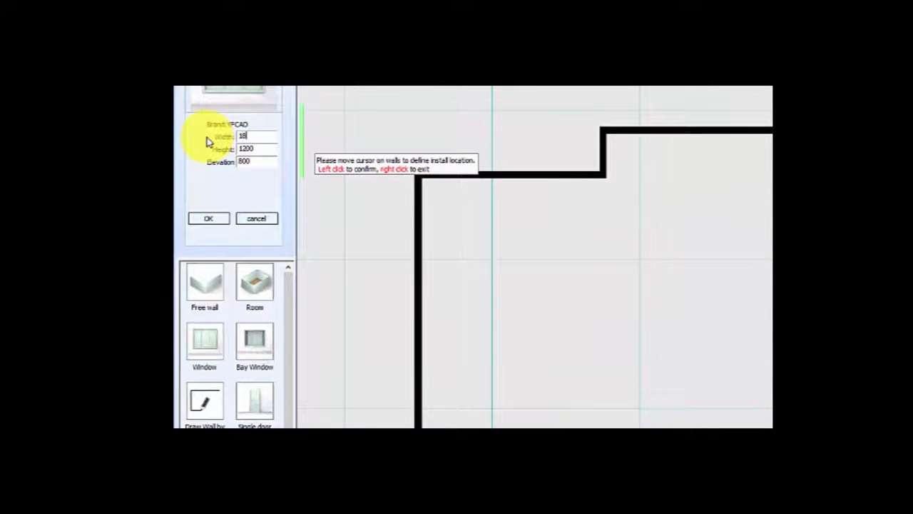
{"action": "left_click_drag", "start_coordinate": [256, 148], "coordinate": [210, 153]}
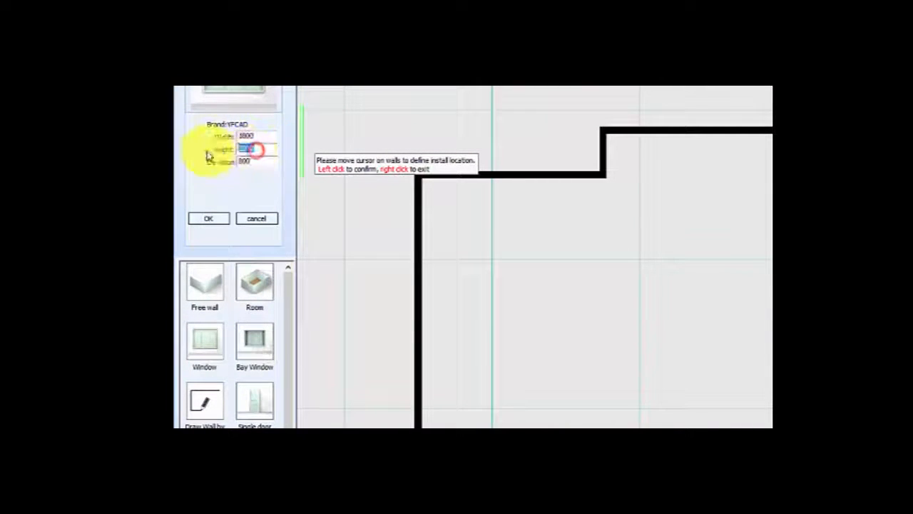
{"action": "type", "text": "2000"}
{"action": "left_click_drag", "start_coordinate": [261, 161], "coordinate": [220, 162]}
{"action": "type", "text": "200"}
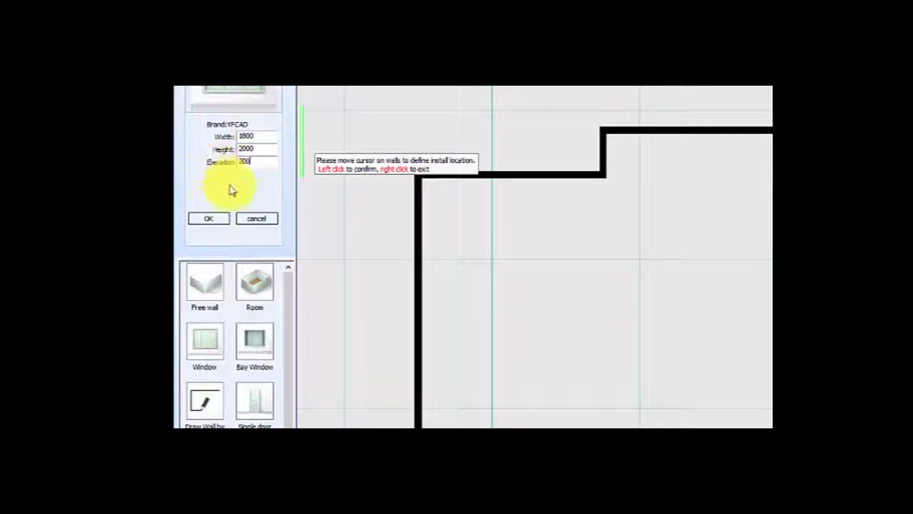
{"action": "left_click", "coordinate": [208, 219]}
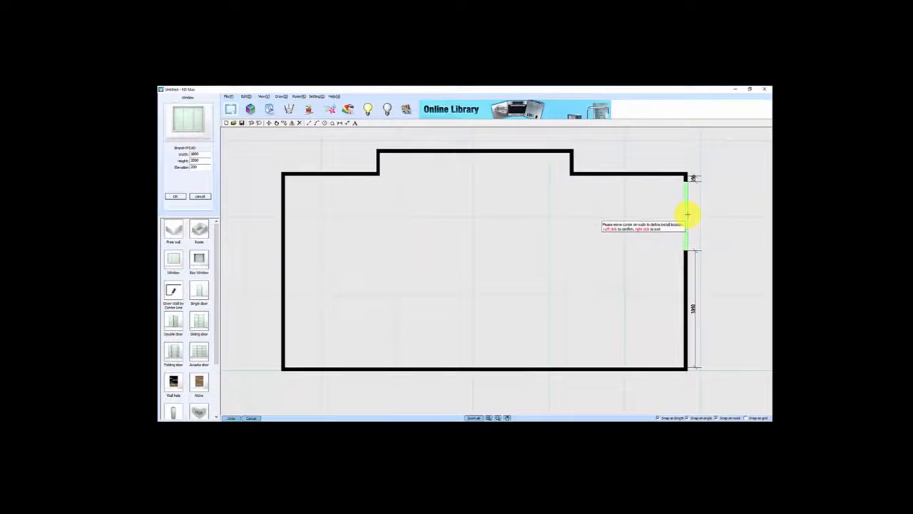
{"action": "left_click", "coordinate": [688, 213]}
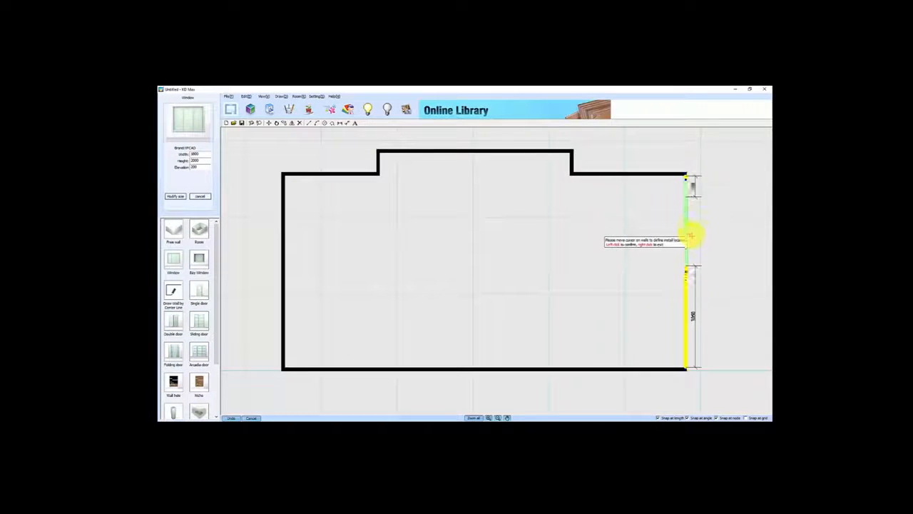
Place a second window of the same size lower on the right wall and set its distances along the wall
{"action": "left_click", "coordinate": [685, 316]}
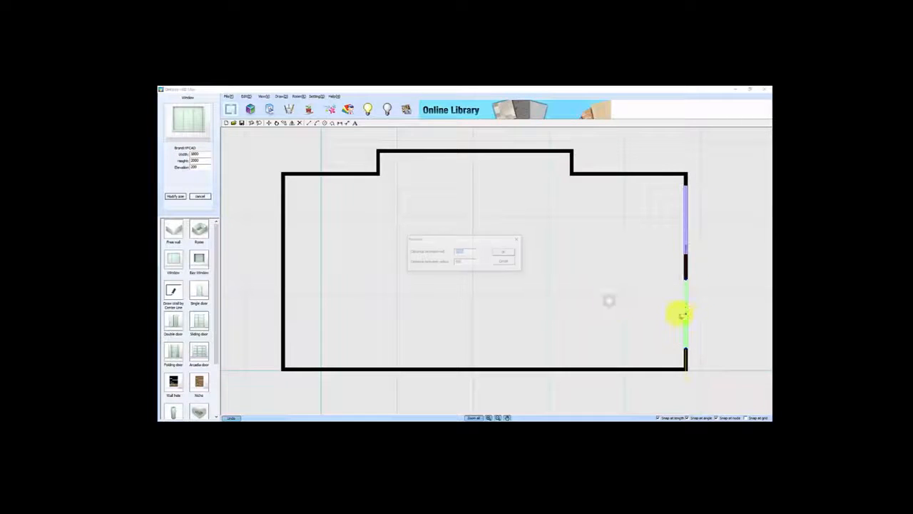
{"action": "type", "text": "2700"}
{"action": "key", "text": "Tab"}
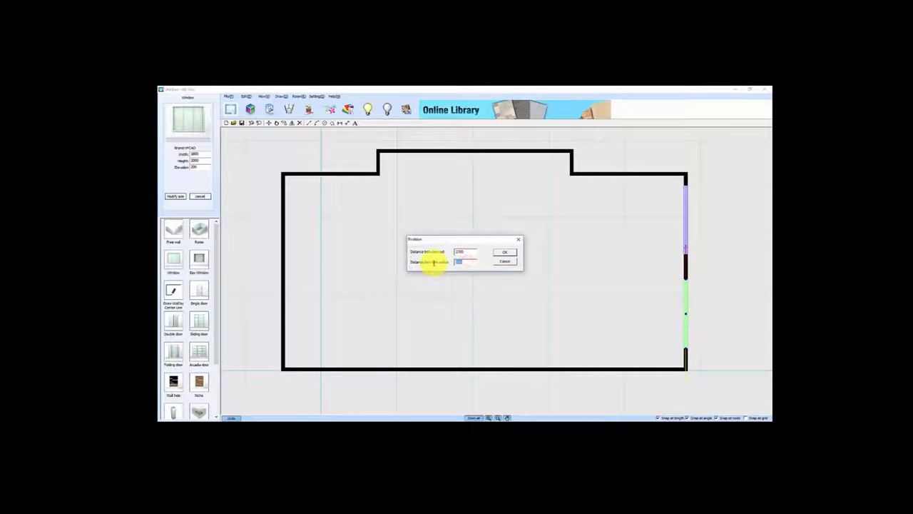
{"action": "type", "text": "300"}
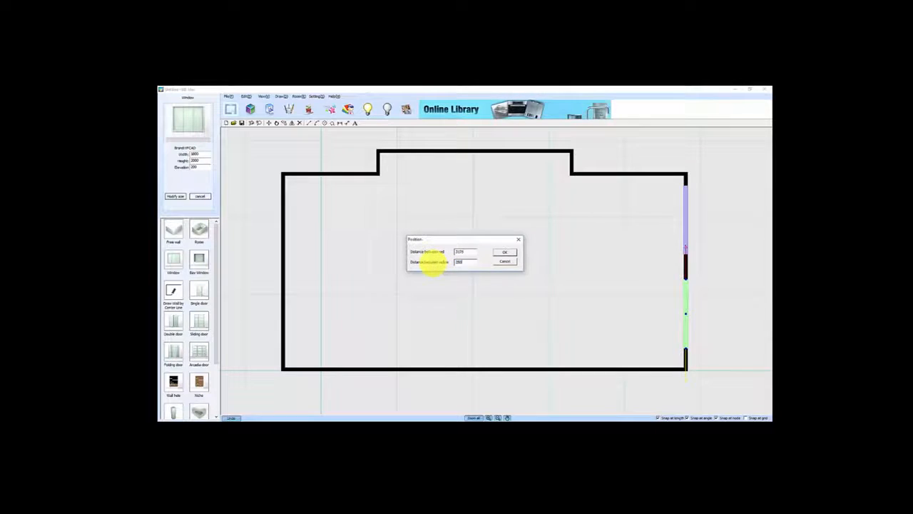
{"action": "left_click", "coordinate": [504, 252]}
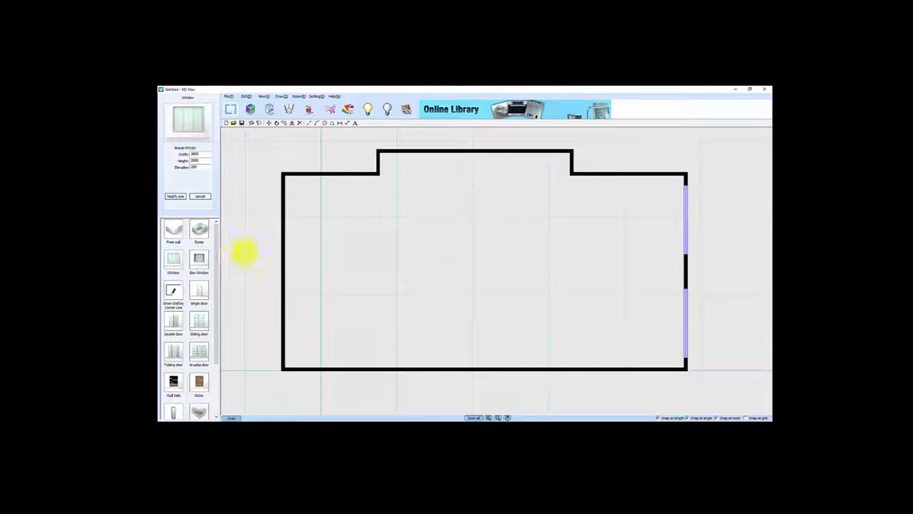
Insert an inward-opening single door 900 mm wide in the upper-left wall and a 1600 mm wide sliding door in the left wall's lower part
{"action": "scroll", "coordinate": [214, 257], "scroll_direction": "down", "scroll_amount": 2}
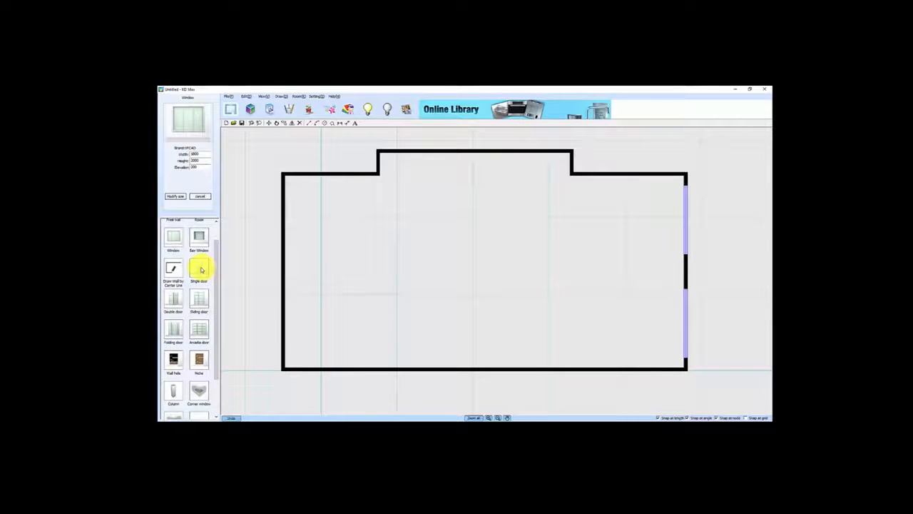
{"action": "left_click", "coordinate": [200, 268]}
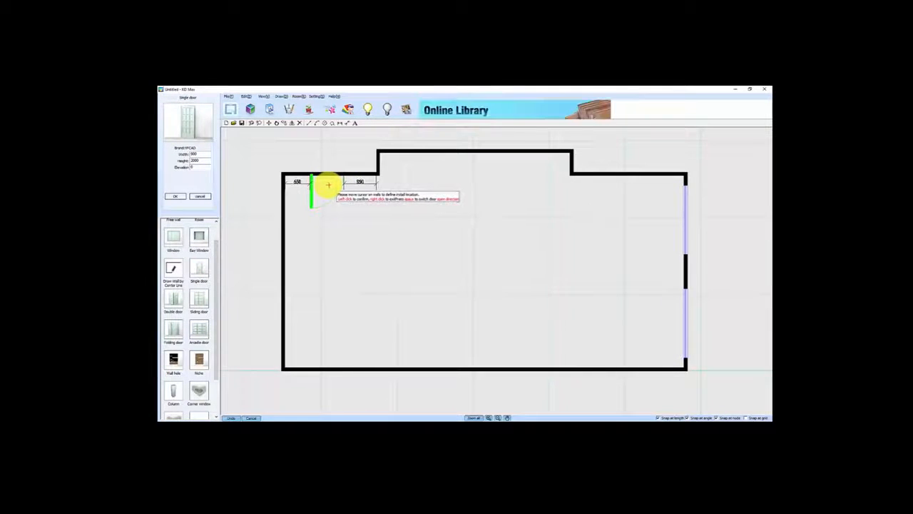
{"action": "key", "text": "space"}
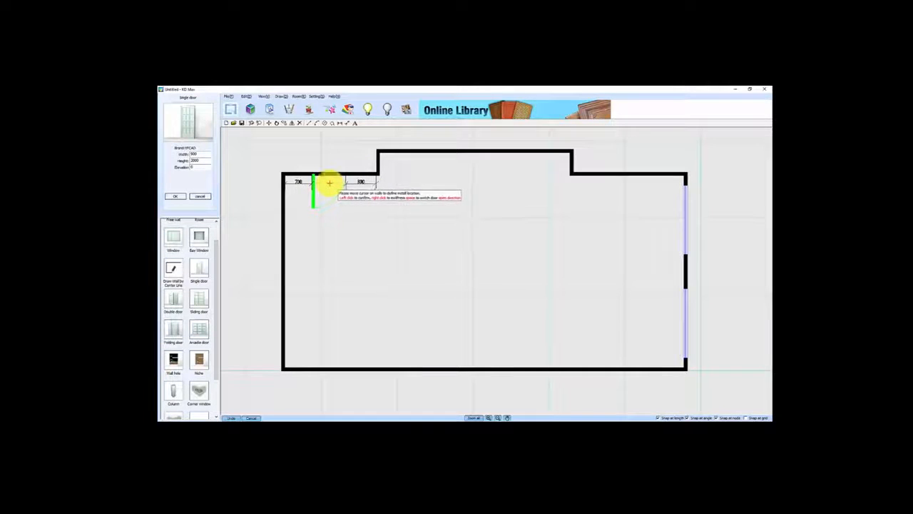
{"action": "left_click", "coordinate": [330, 183]}
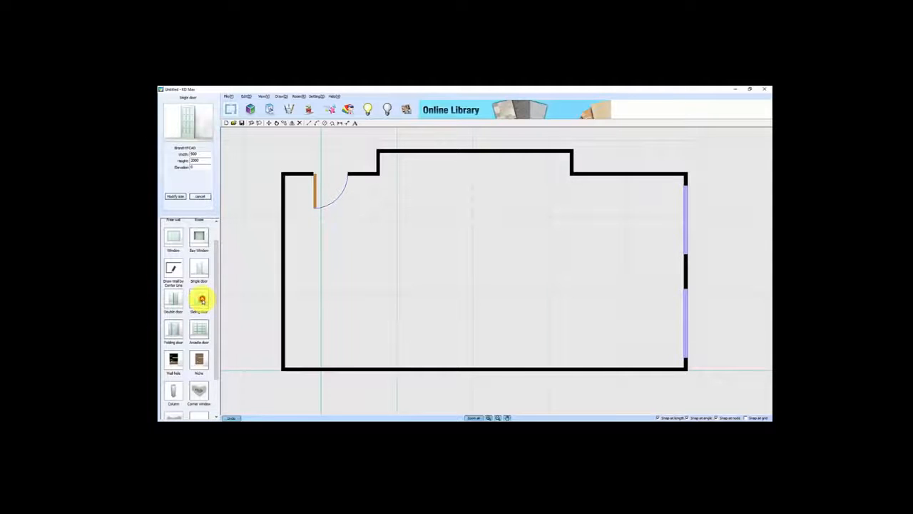
{"action": "left_click", "coordinate": [202, 300]}
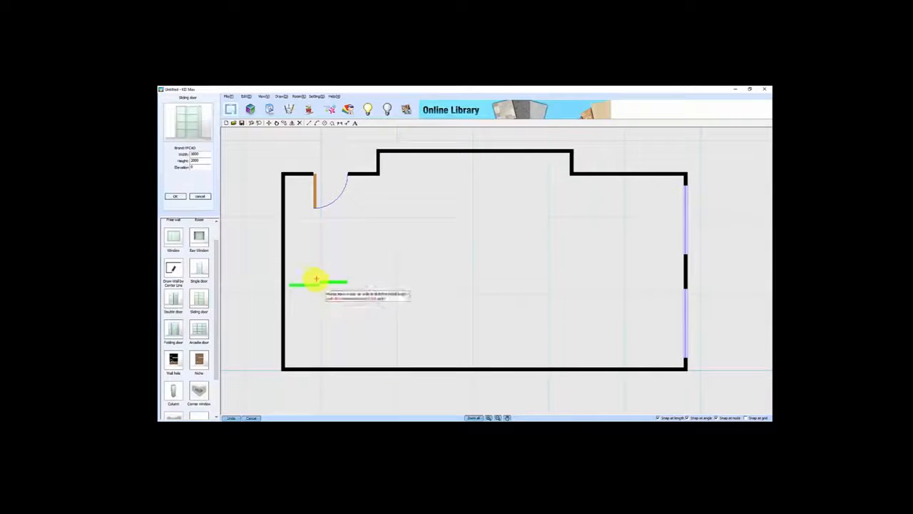
{"action": "left_click", "coordinate": [292, 322]}
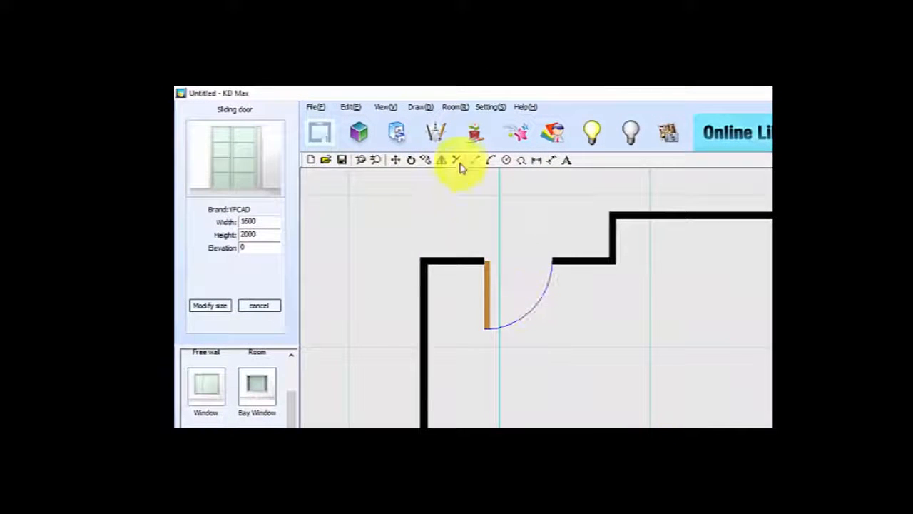
Generate an automatic ceiling for the room without a ceiling type and set its elevation to 2500
{"action": "left_click", "coordinate": [455, 107]}
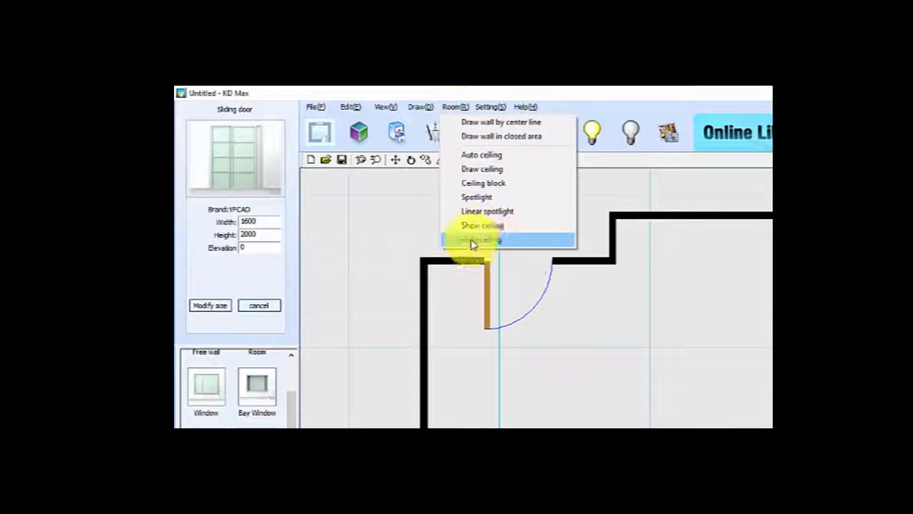
{"action": "left_click", "coordinate": [483, 155]}
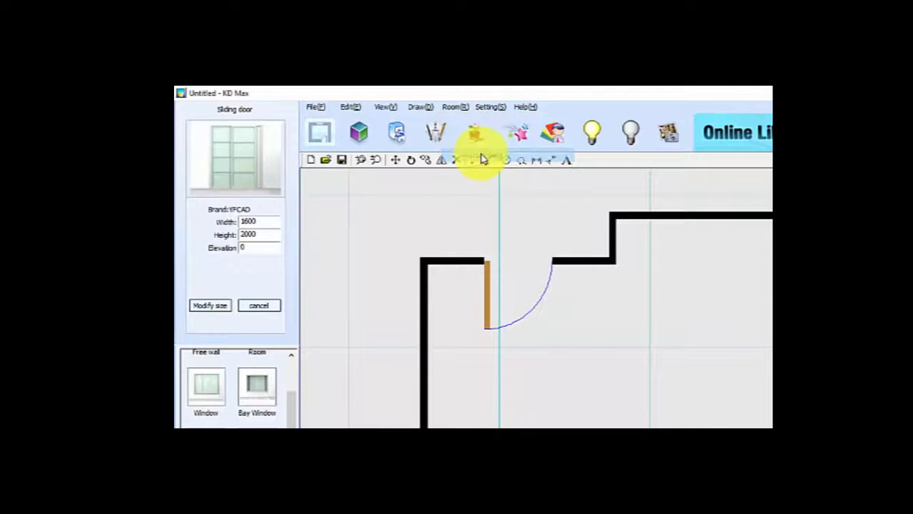
{"action": "left_click", "coordinate": [430, 302]}
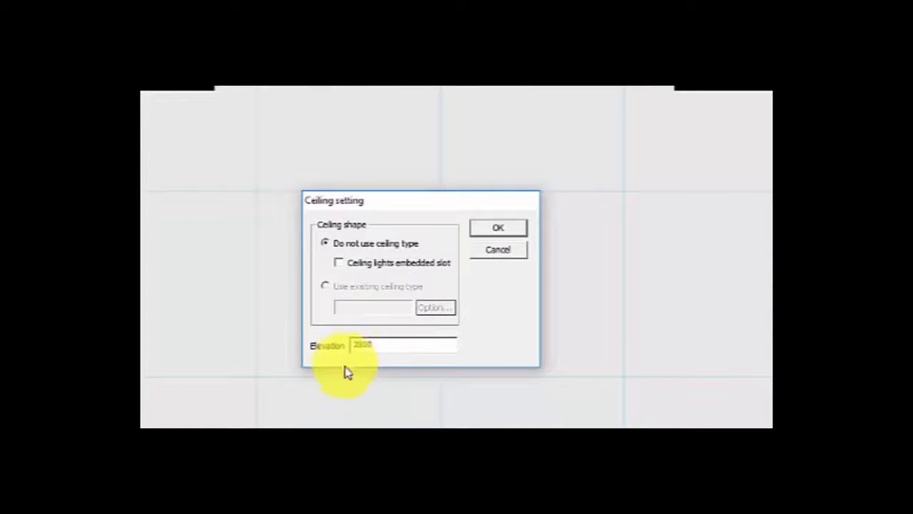
{"action": "left_click_drag", "start_coordinate": [386, 345], "coordinate": [300, 347]}
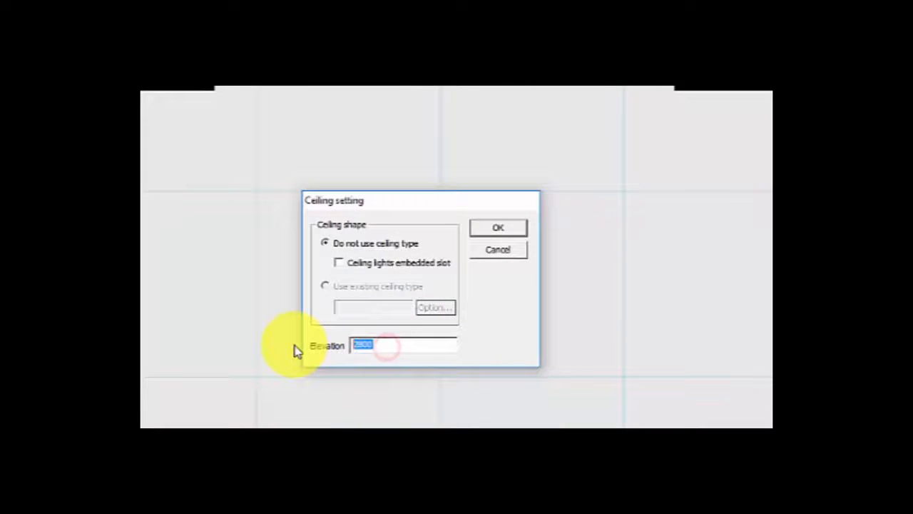
{"action": "type", "text": "24"}
{"action": "left_click_drag", "start_coordinate": [384, 347], "coordinate": [290, 350]}
{"action": "type", "text": "2500"}
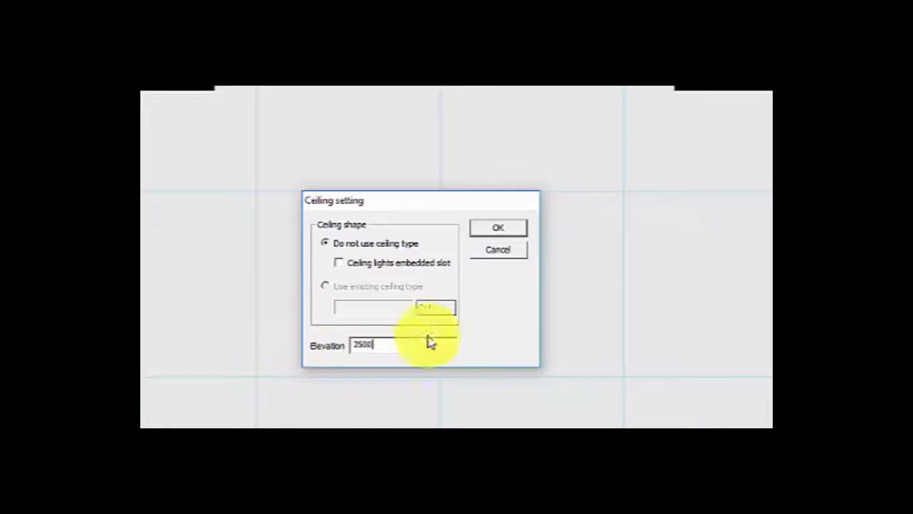
{"action": "left_click", "coordinate": [499, 227]}
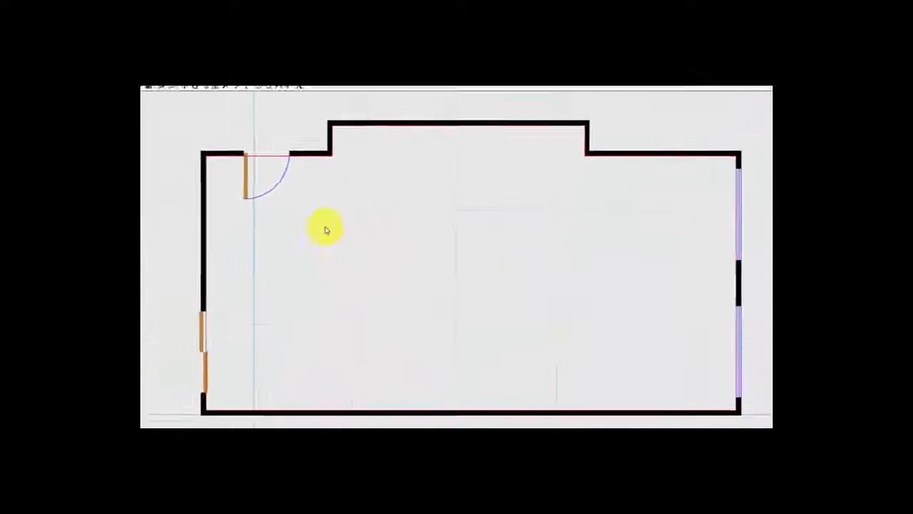
{"action": "left_click", "coordinate": [270, 316]}
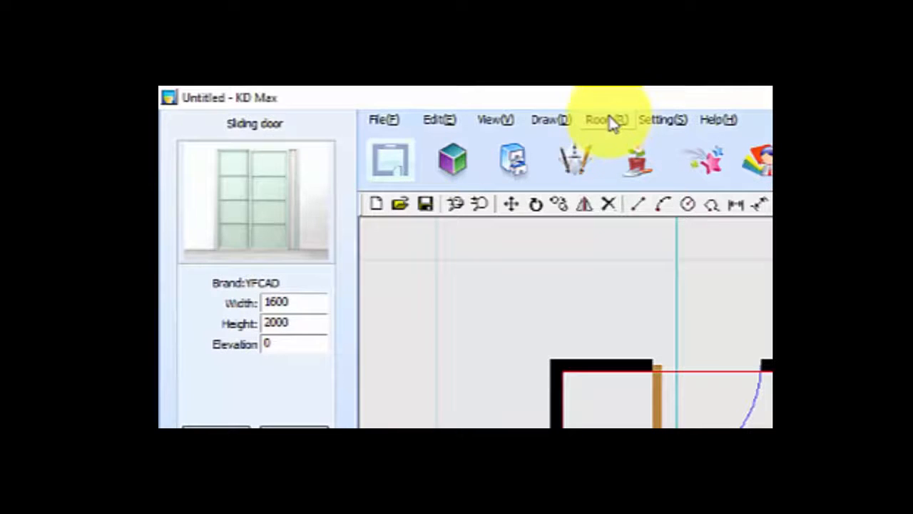
Add a horizontal row of six linear spotlights across the upper part of the room, with lights at both ends
{"action": "left_click", "coordinate": [607, 120]}
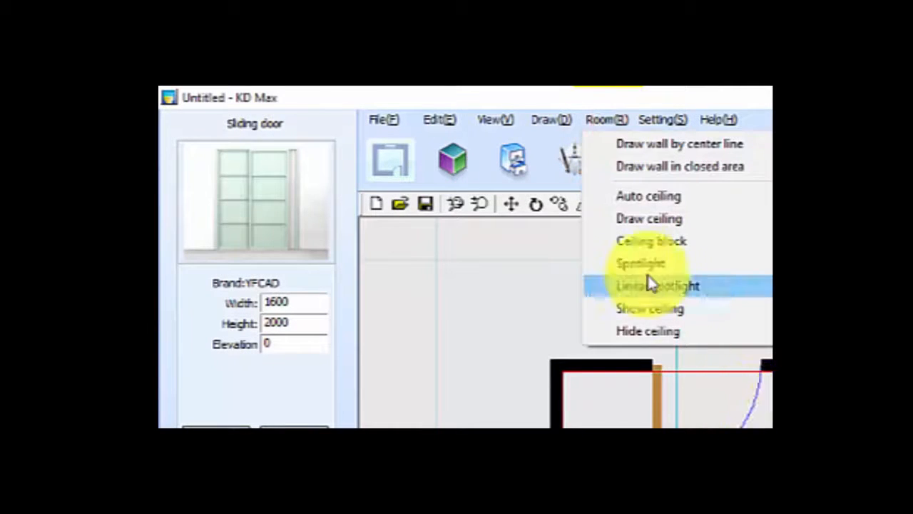
{"action": "left_click", "coordinate": [651, 286]}
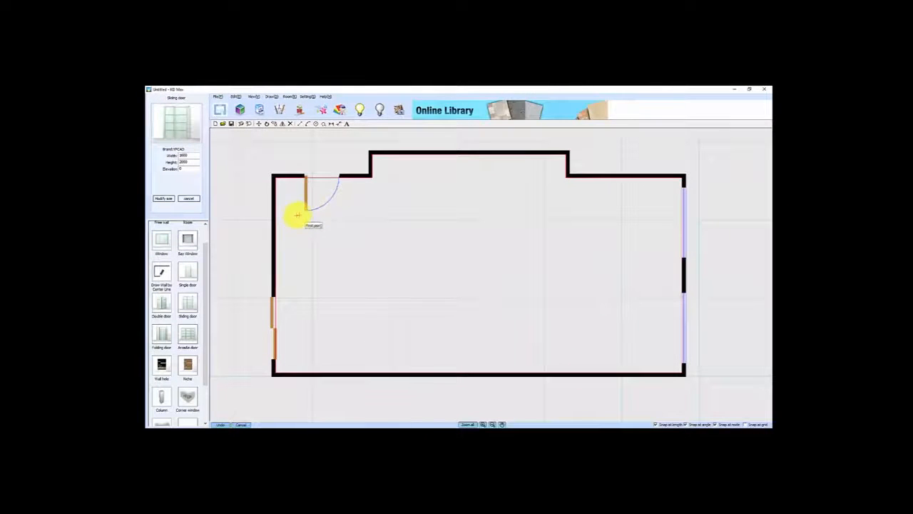
{"action": "left_click", "coordinate": [300, 215]}
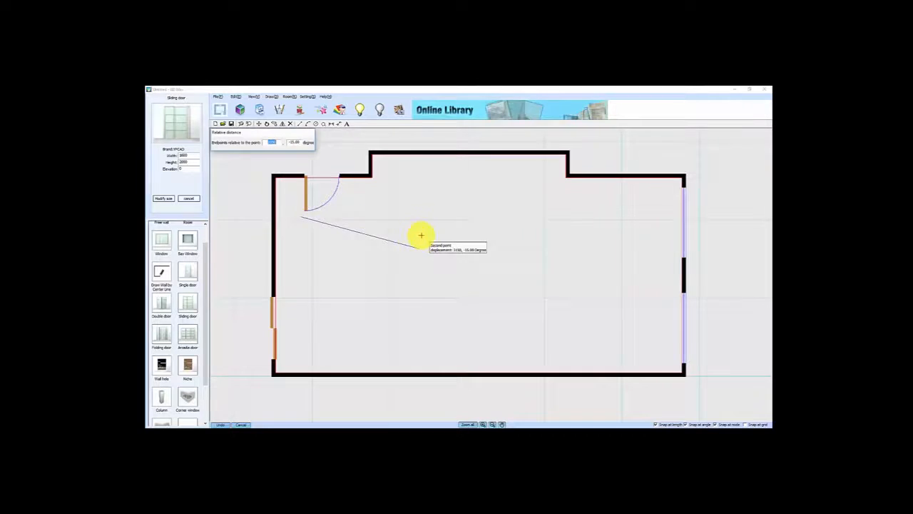
{"action": "left_click", "coordinate": [659, 215]}
{"action": "left_click_drag", "start_coordinate": [507, 276], "coordinate": [490, 278]}
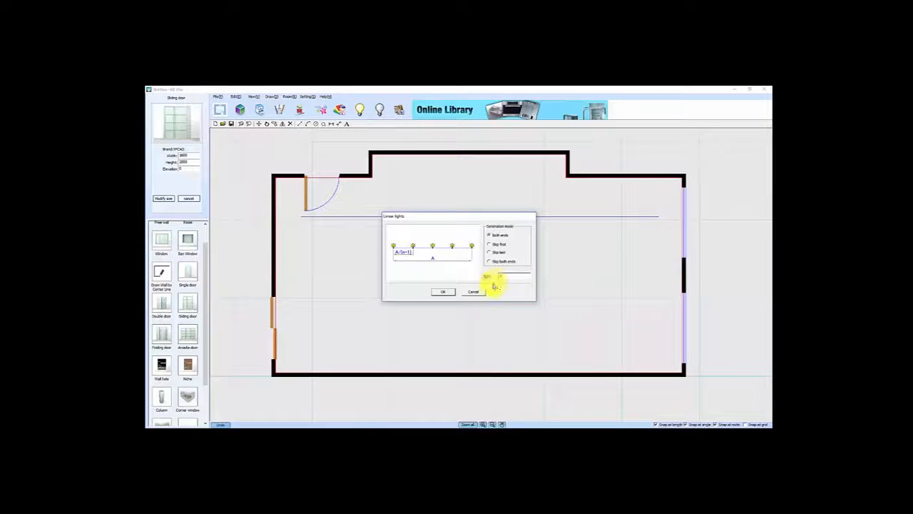
{"action": "left_click", "coordinate": [443, 291]}
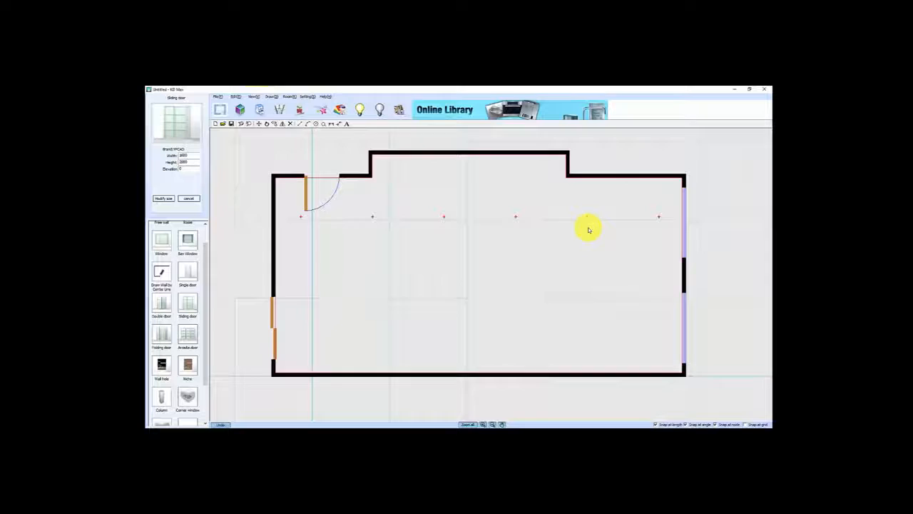
Open the Demo Drawings global style settings and set the door style to china_blue from the Laminex melamine door colours
{"action": "left_click", "coordinate": [240, 109]}
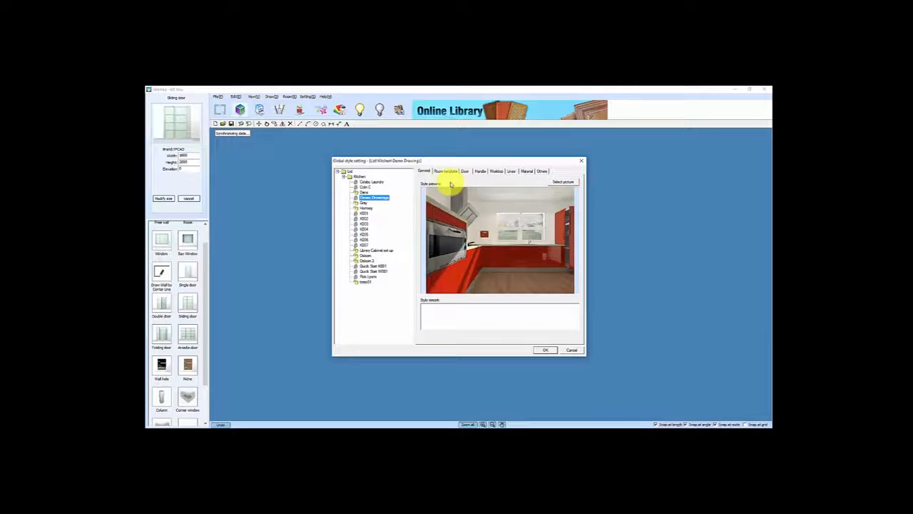
{"action": "left_click", "coordinate": [448, 172]}
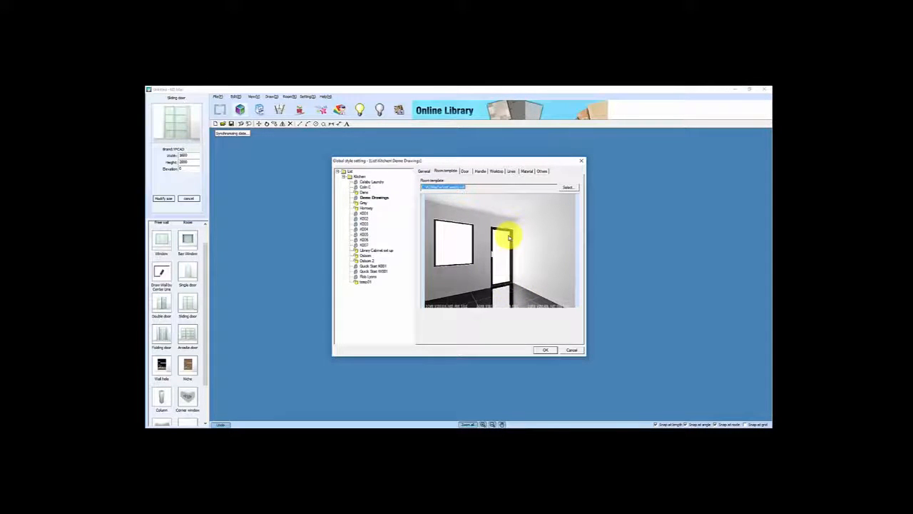
{"action": "left_click", "coordinate": [465, 172]}
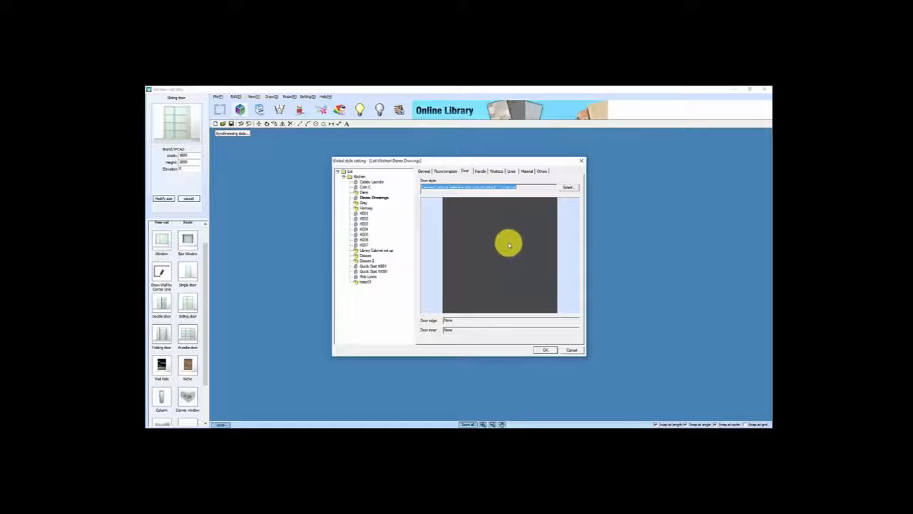
{"action": "left_click", "coordinate": [567, 186]}
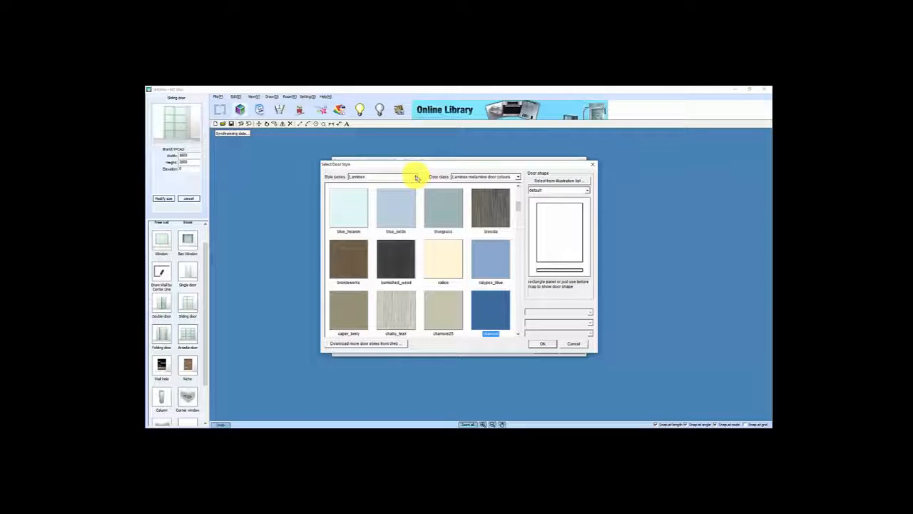
{"action": "mouse_move", "coordinate": [517, 203]}
{"action": "left_mouse_down"}
{"action": "mouse_move", "coordinate": [521, 192]}
{"action": "mouse_move", "coordinate": [518, 218]}
{"action": "mouse_move", "coordinate": [520, 206]}
{"action": "left_mouse_up"}
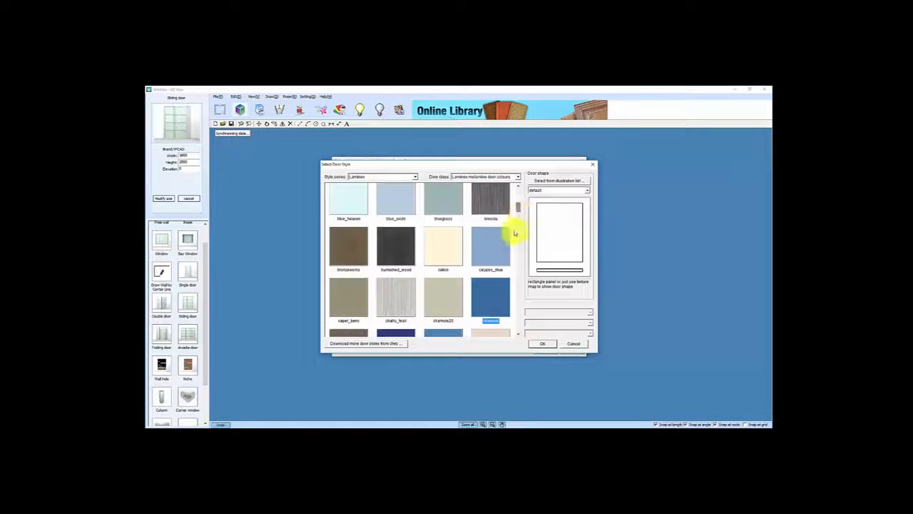
{"action": "left_click_drag", "start_coordinate": [518, 205], "coordinate": [518, 212]}
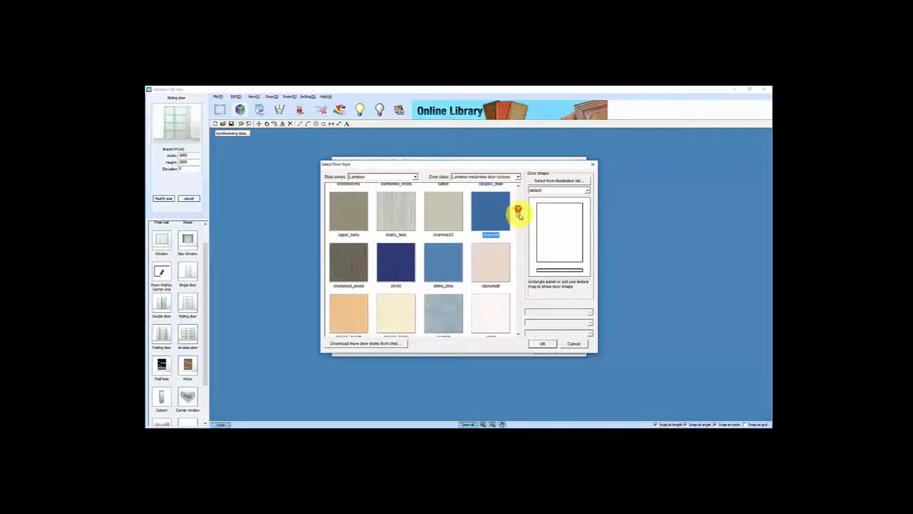
{"action": "left_click", "coordinate": [443, 263]}
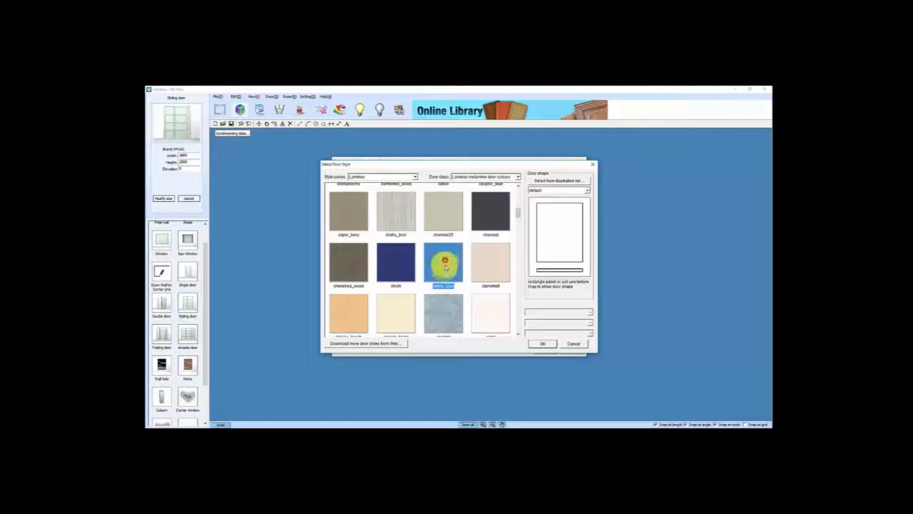
{"action": "left_click", "coordinate": [542, 344]}
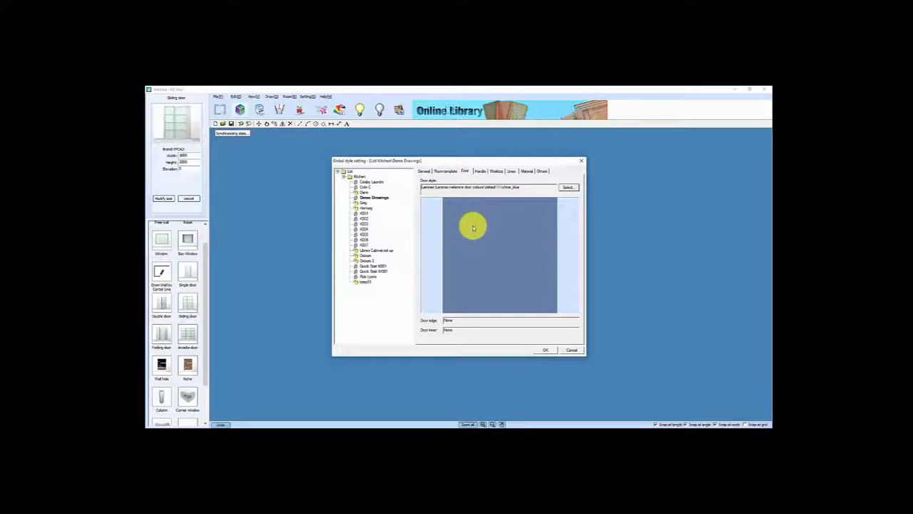
Choose Handle PJ-2648 10x233x27 from the Handle04 group as the rotary door handle
{"action": "left_click", "coordinate": [481, 171]}
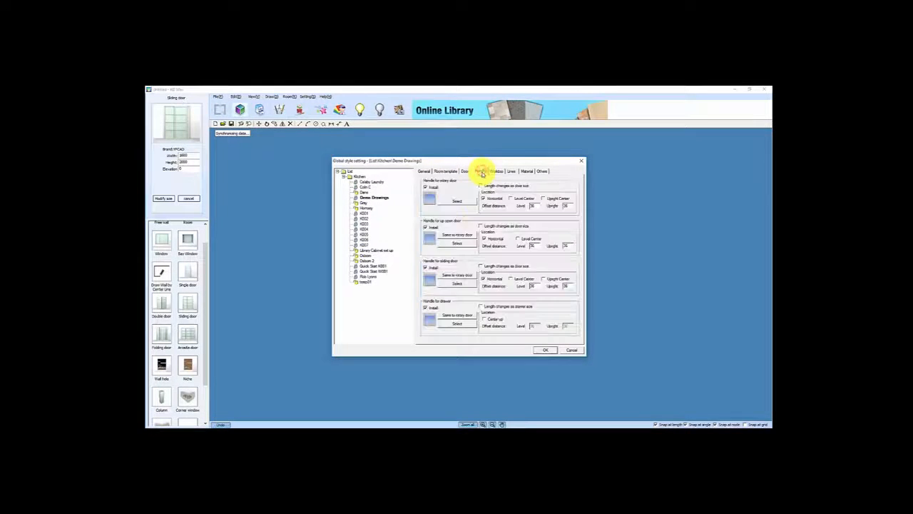
{"action": "left_click", "coordinate": [460, 203]}
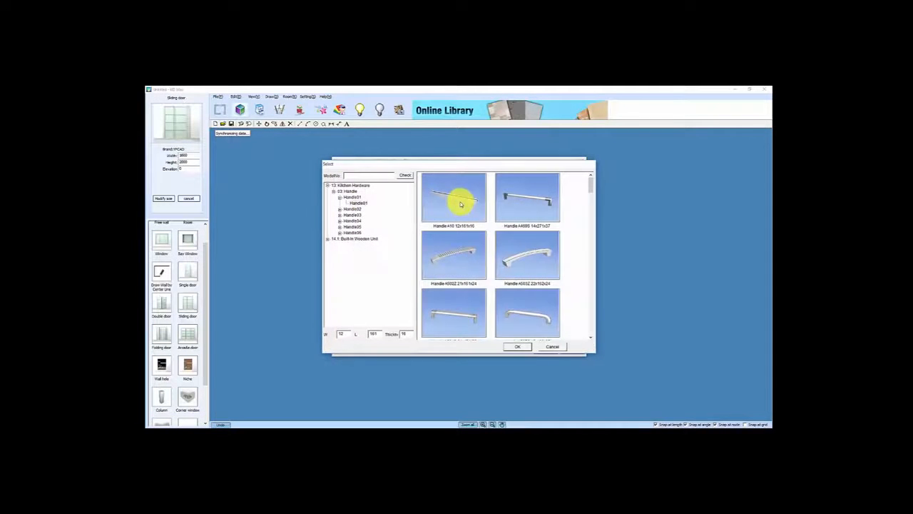
{"action": "left_click", "coordinate": [344, 222]}
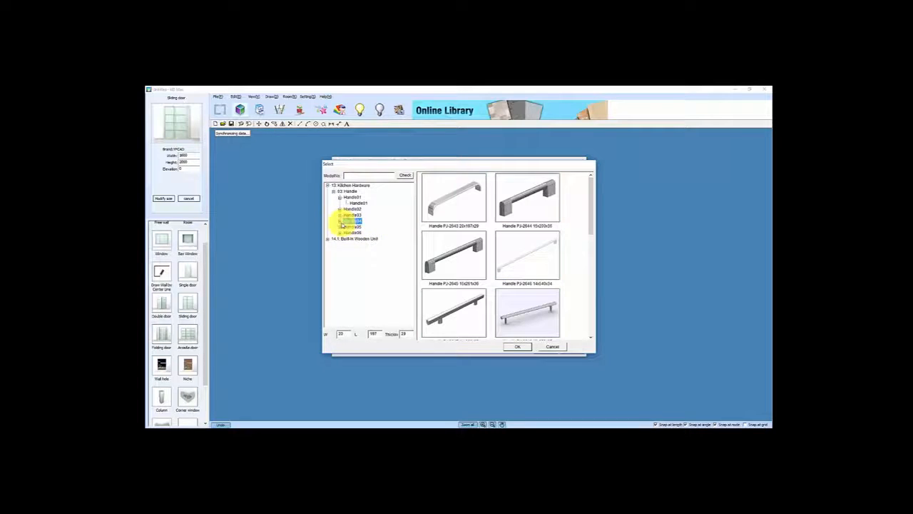
{"action": "left_click", "coordinate": [526, 319]}
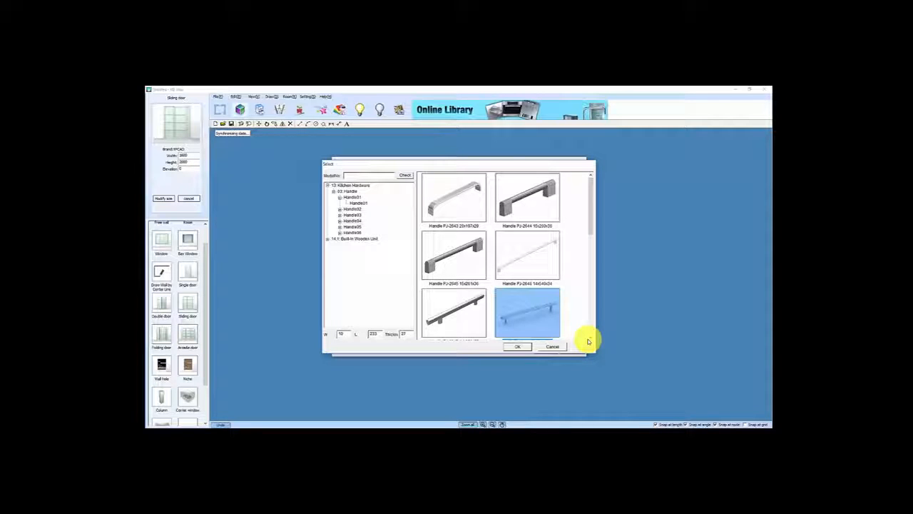
{"action": "left_click", "coordinate": [359, 333]}
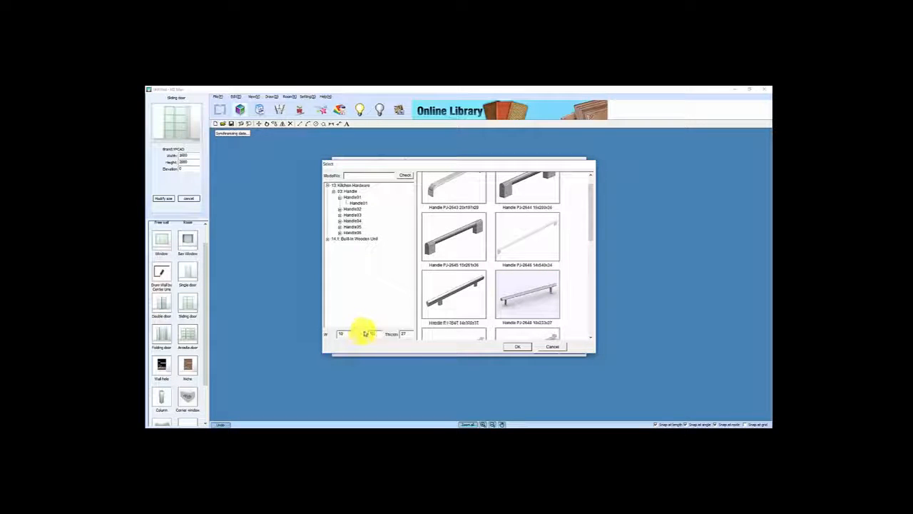
{"action": "left_click", "coordinate": [518, 347]}
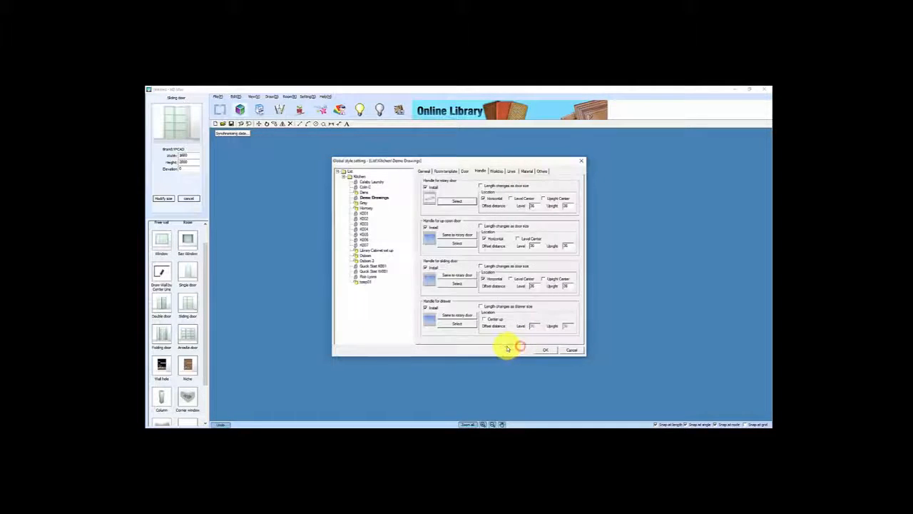
Apply the rotary door's handle to the up-open doors, sliding doors and drawers
{"action": "left_click", "coordinate": [460, 235]}
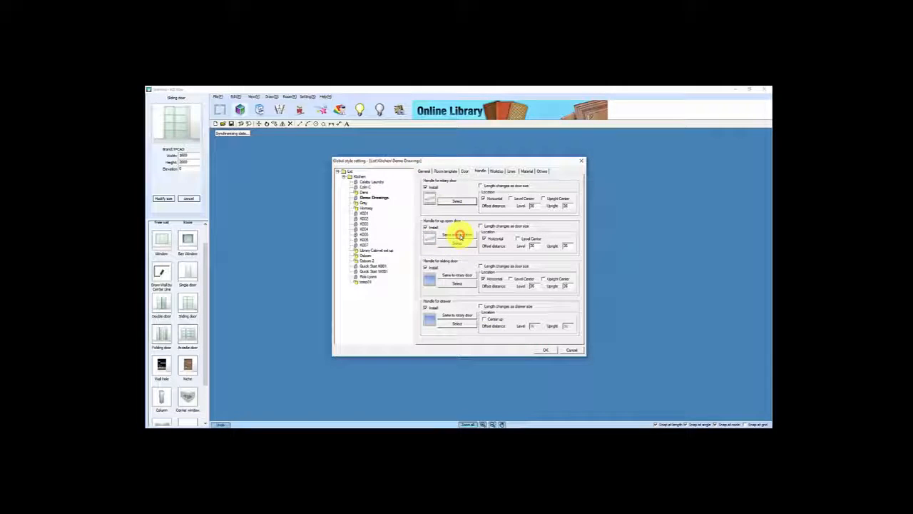
{"action": "left_click", "coordinate": [457, 274]}
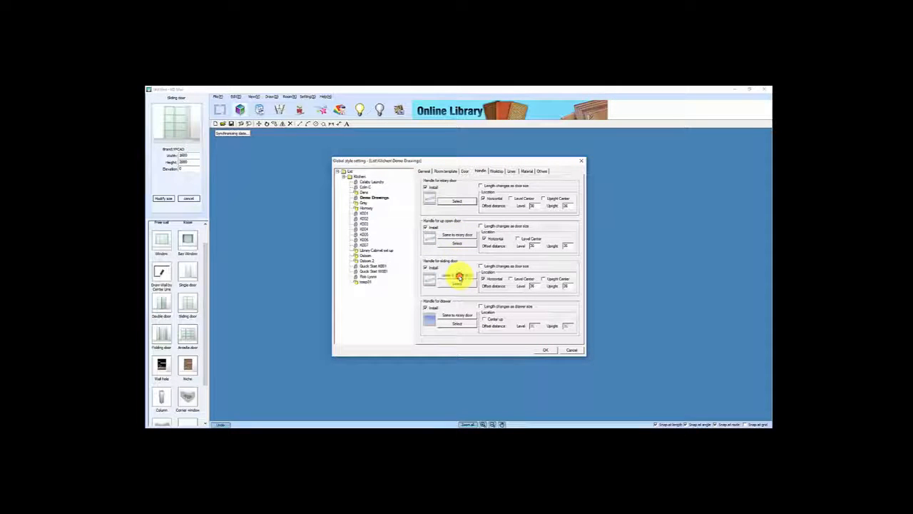
{"action": "left_click", "coordinate": [457, 315]}
{"action": "left_click", "coordinate": [484, 198]}
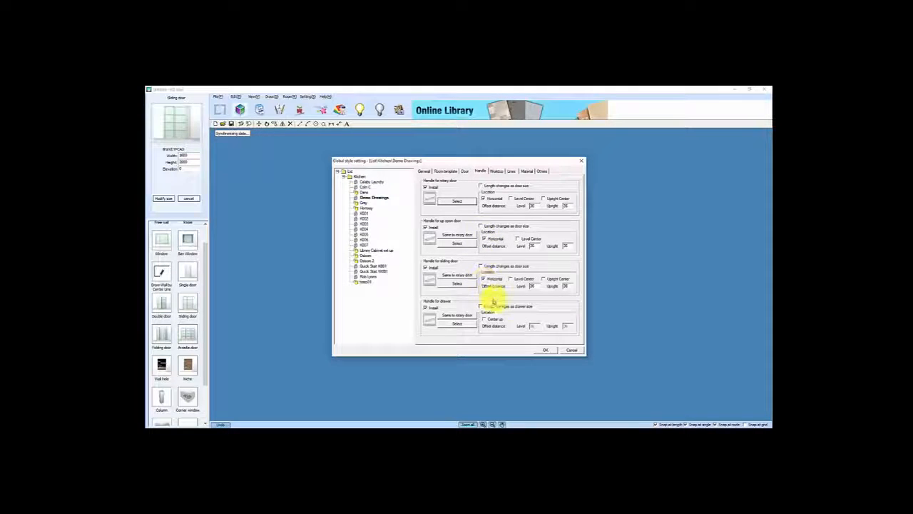
Set the worktop material to Jet Black 3100 from the CaesarStone Classics series and copy it to the wall seal and remaining worktop items
{"action": "left_click", "coordinate": [496, 172]}
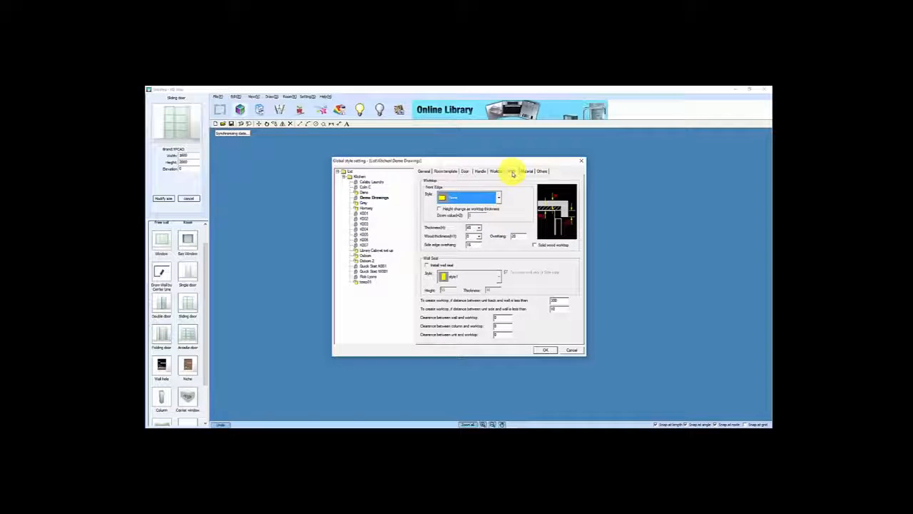
{"action": "left_click", "coordinate": [510, 172]}
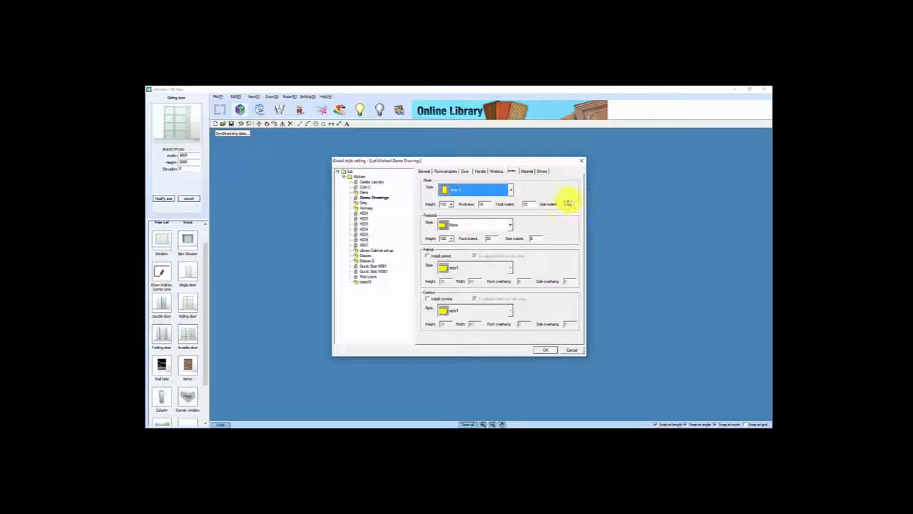
{"action": "left_click", "coordinate": [528, 172]}
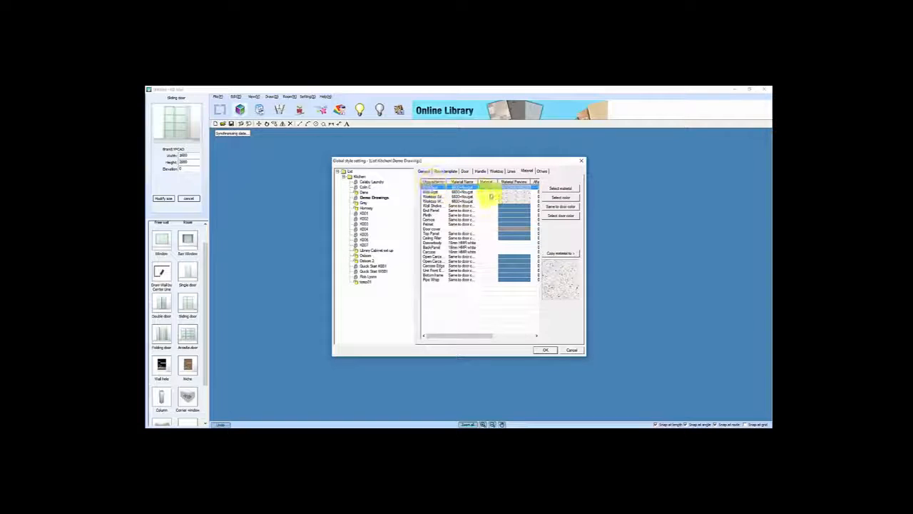
{"action": "left_click", "coordinate": [564, 189]}
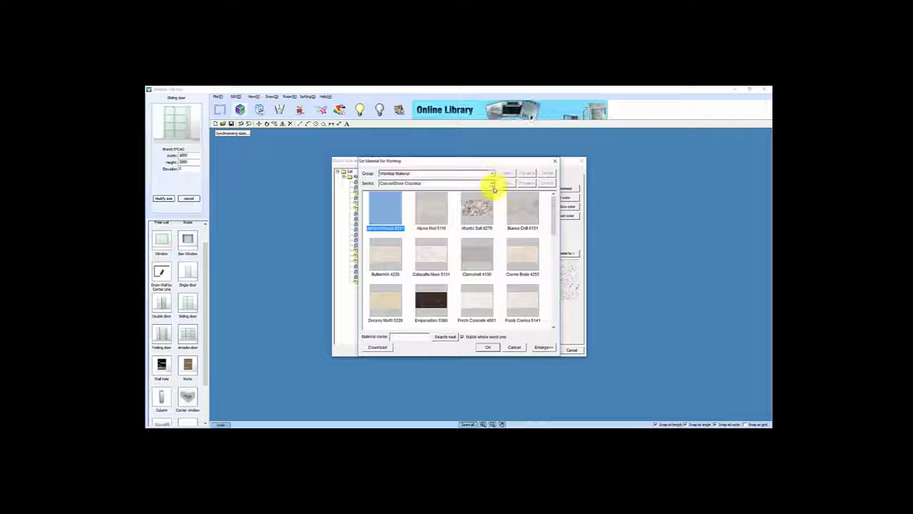
{"action": "left_click", "coordinate": [555, 327]}
{"action": "left_click", "coordinate": [555, 326]}
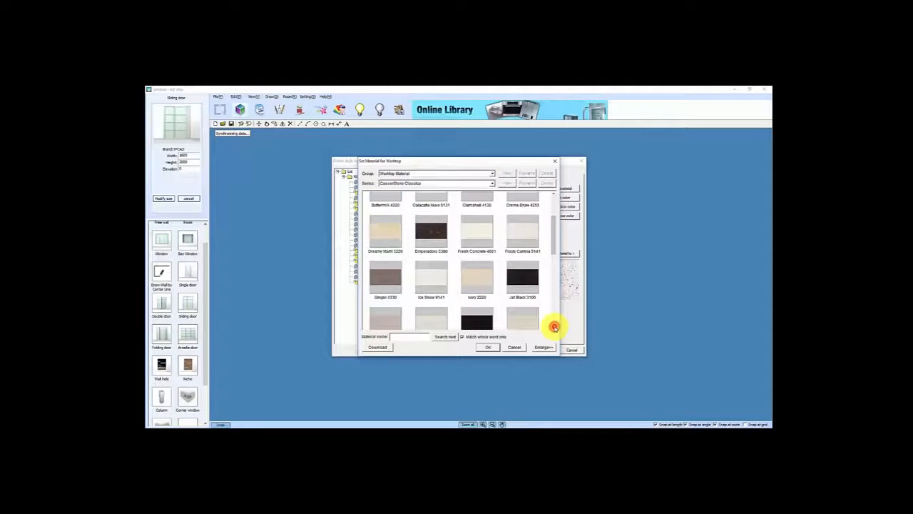
{"action": "left_click", "coordinate": [555, 327]}
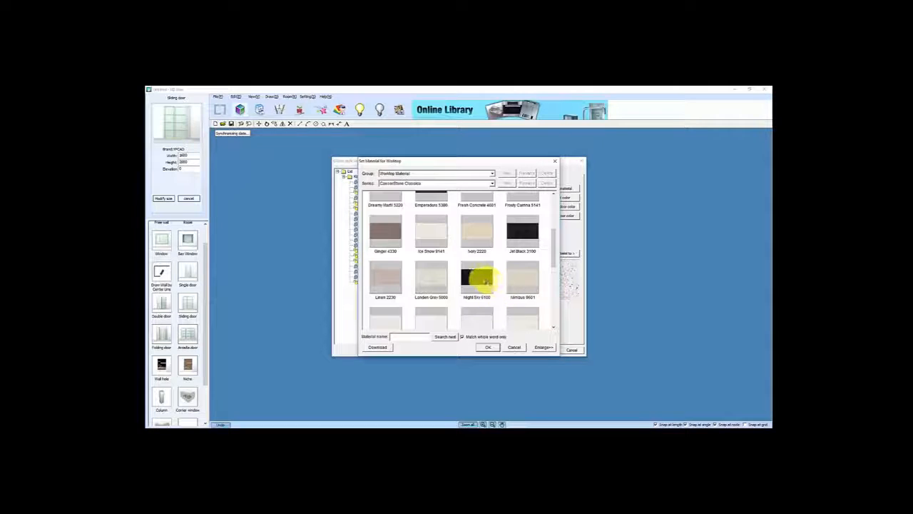
{"action": "left_click", "coordinate": [521, 234]}
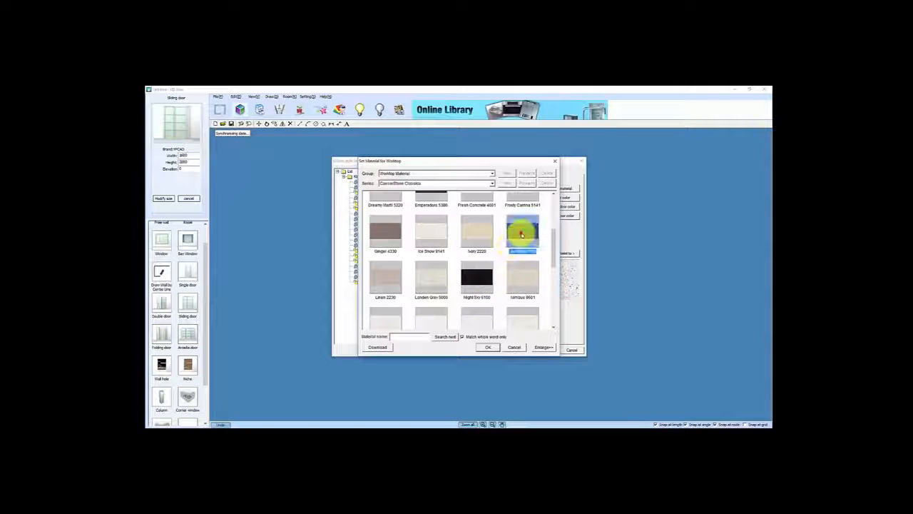
{"action": "left_click", "coordinate": [488, 346]}
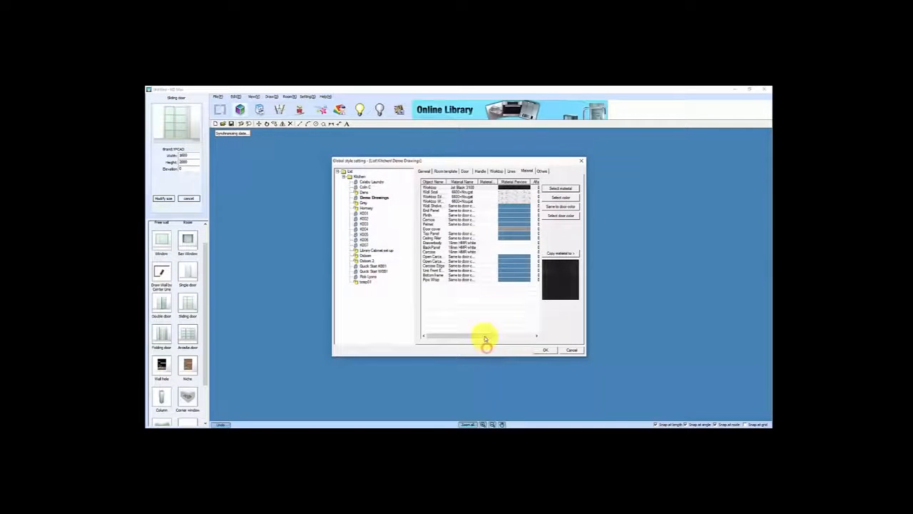
{"action": "left_click", "coordinate": [563, 254]}
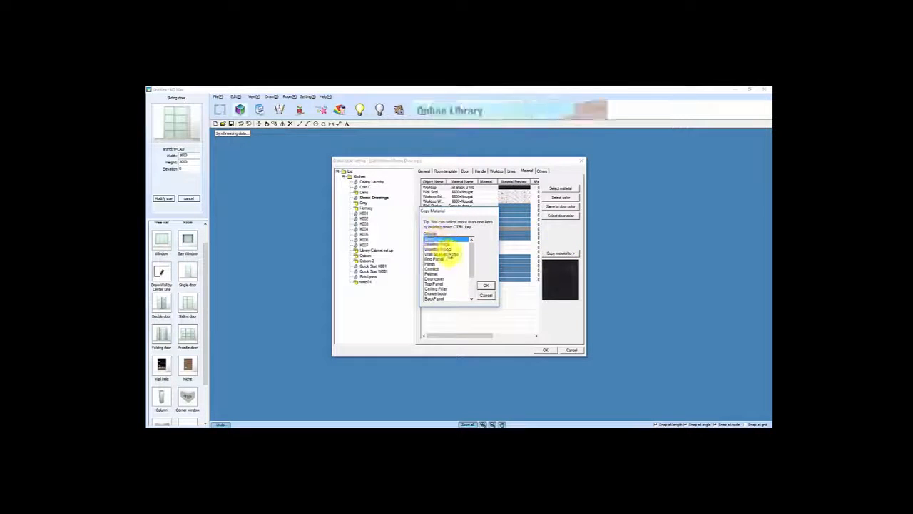
{"action": "left_click", "coordinate": [486, 286]}
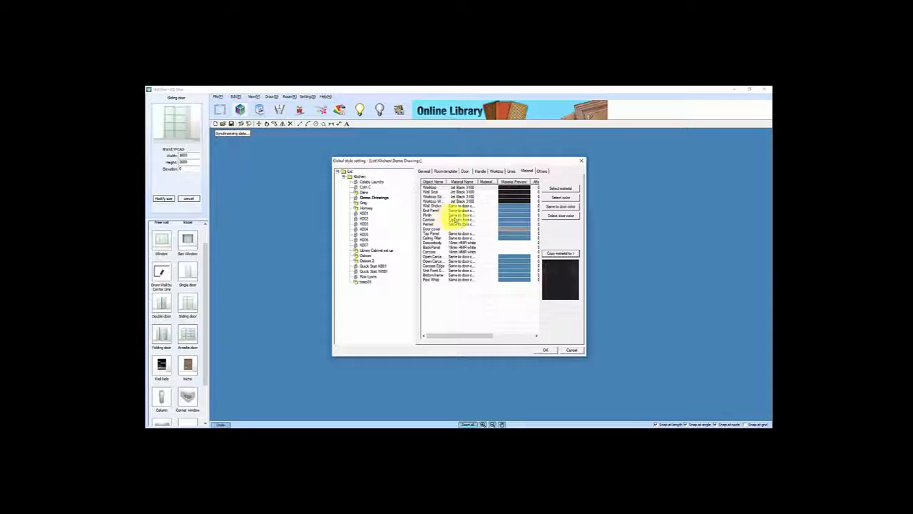
Set the plinth material to M1000 from the Kicker Material_001 series in the Kicker Material group
{"action": "left_click", "coordinate": [510, 214]}
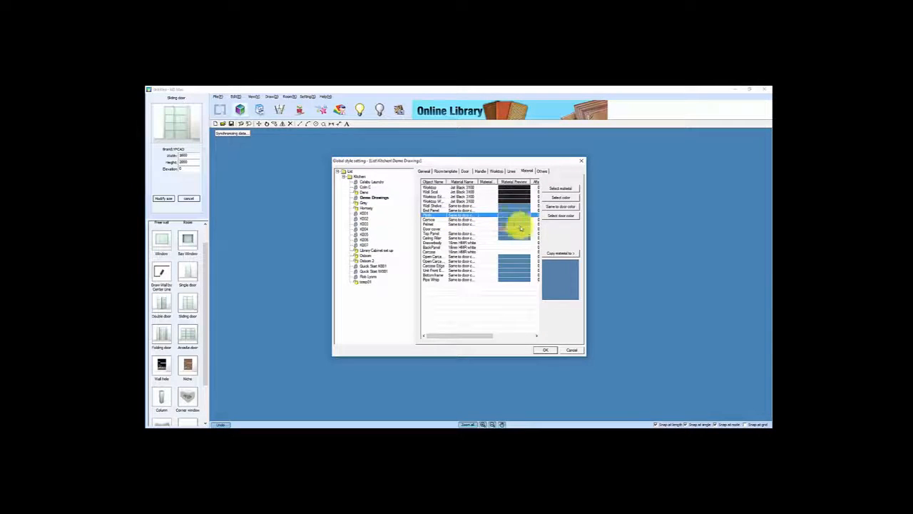
{"action": "left_click", "coordinate": [561, 188]}
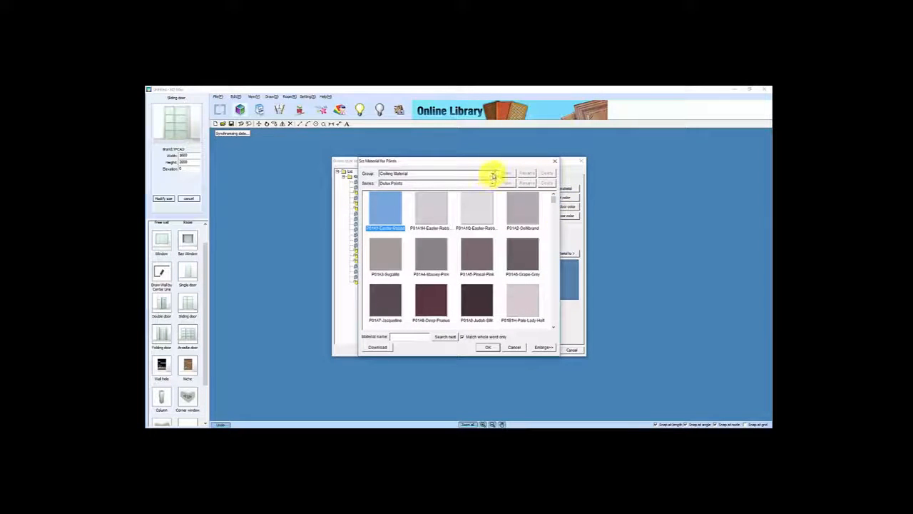
{"action": "left_click", "coordinate": [492, 174]}
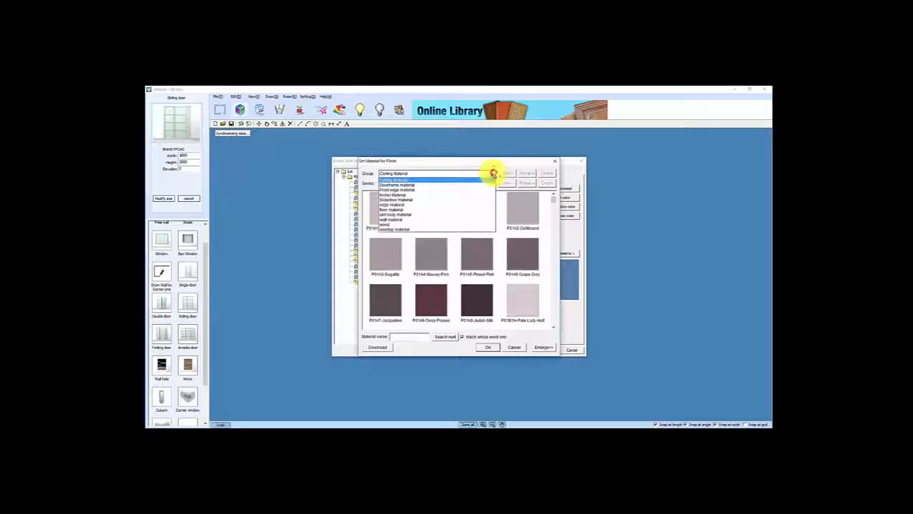
{"action": "left_click", "coordinate": [401, 197]}
{"action": "left_click", "coordinate": [475, 208]}
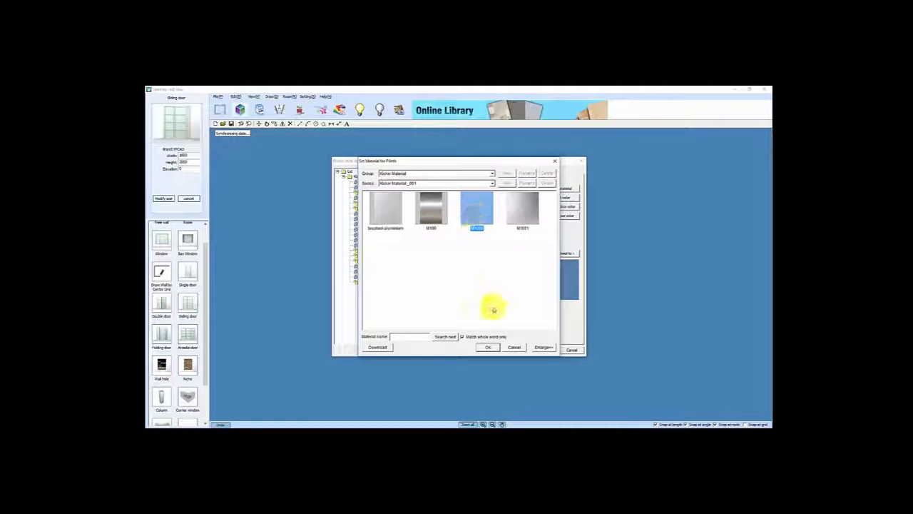
{"action": "left_click", "coordinate": [488, 347]}
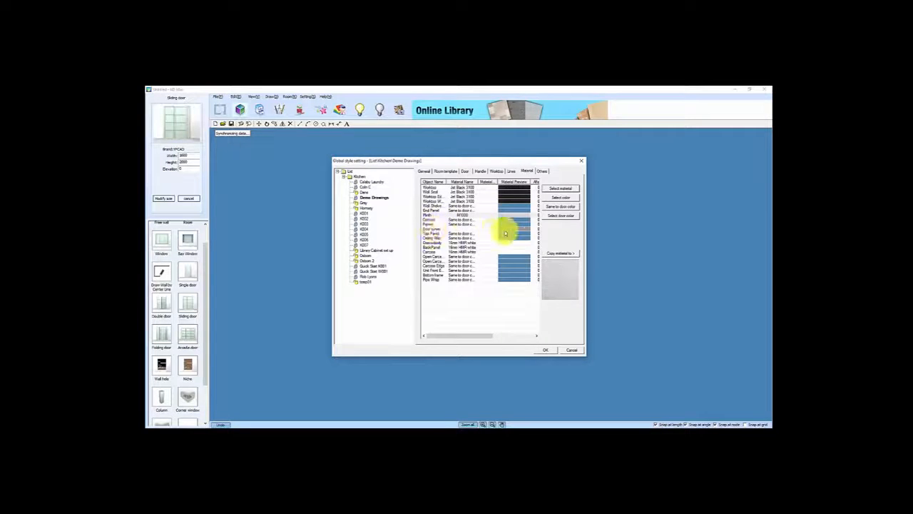
Make the door cover the same colour as the doors and apply the global style settings
{"action": "left_click", "coordinate": [503, 229]}
{"action": "left_click", "coordinate": [561, 206]}
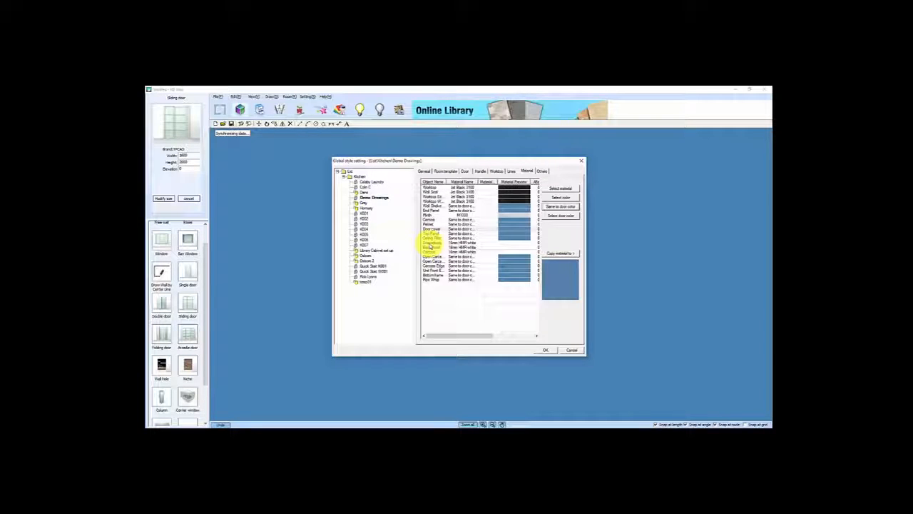
{"action": "left_click", "coordinate": [431, 239]}
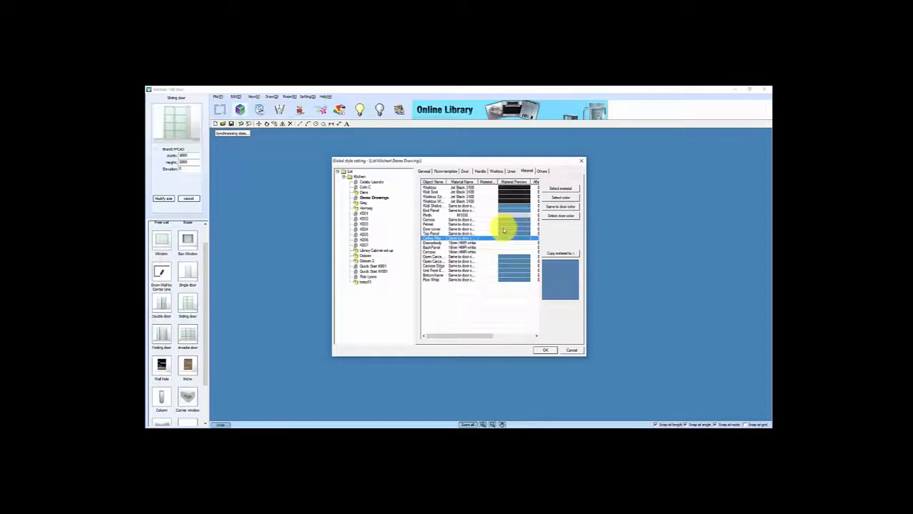
{"action": "left_click", "coordinate": [542, 172]}
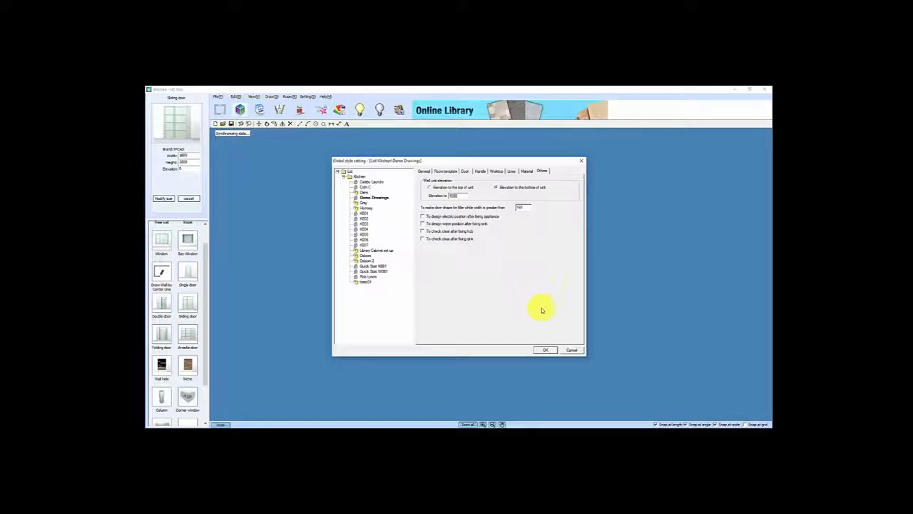
{"action": "left_click", "coordinate": [547, 350]}
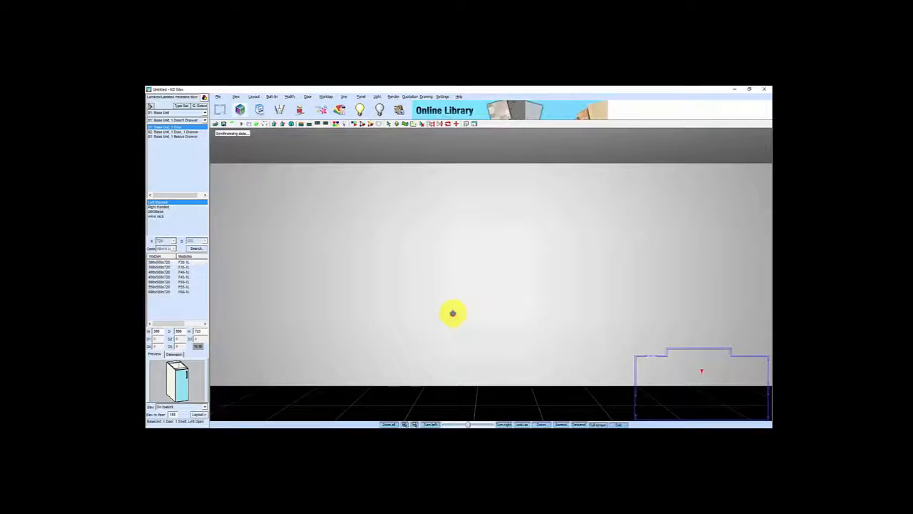
Look around the room in 3D and bring the recessed wall beside the glazed door into view
{"action": "mouse_move", "coordinate": [504, 271]}
{"action": "left_mouse_down"}
{"action": "mouse_move", "coordinate": [404, 273]}
{"action": "mouse_move", "coordinate": [433, 288]}
{"action": "mouse_move", "coordinate": [430, 269]}
{"action": "mouse_move", "coordinate": [483, 263]}
{"action": "mouse_move", "coordinate": [541, 317]}
{"action": "mouse_move", "coordinate": [533, 294]}
{"action": "left_mouse_up"}
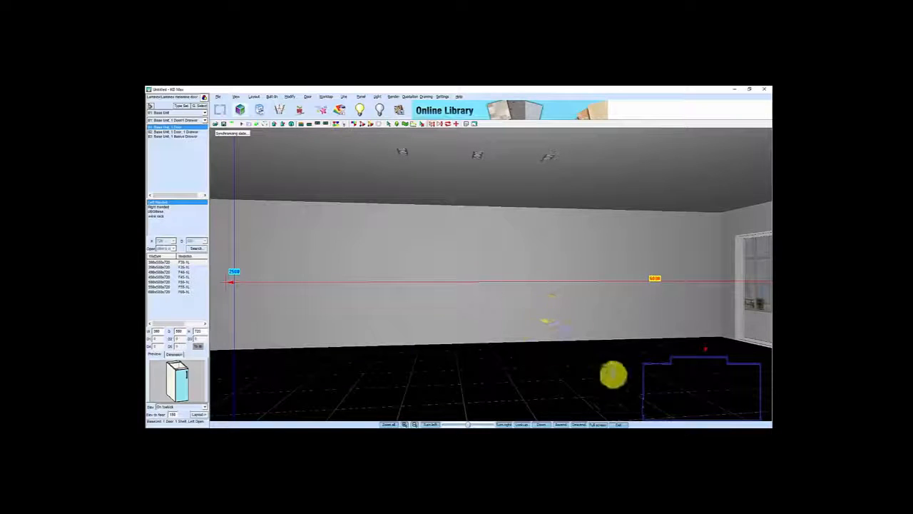
{"action": "left_click_drag", "start_coordinate": [414, 281], "coordinate": [446, 243]}
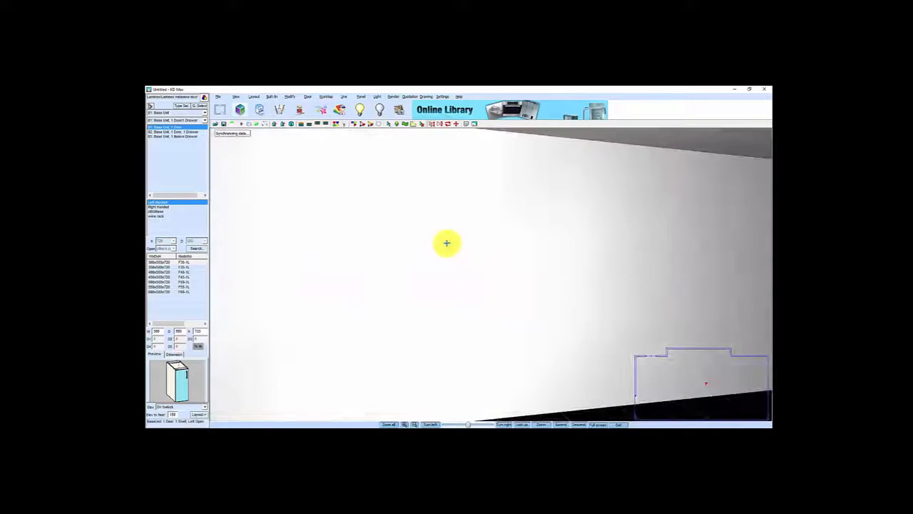
{"action": "left_click_drag", "start_coordinate": [593, 262], "coordinate": [482, 260]}
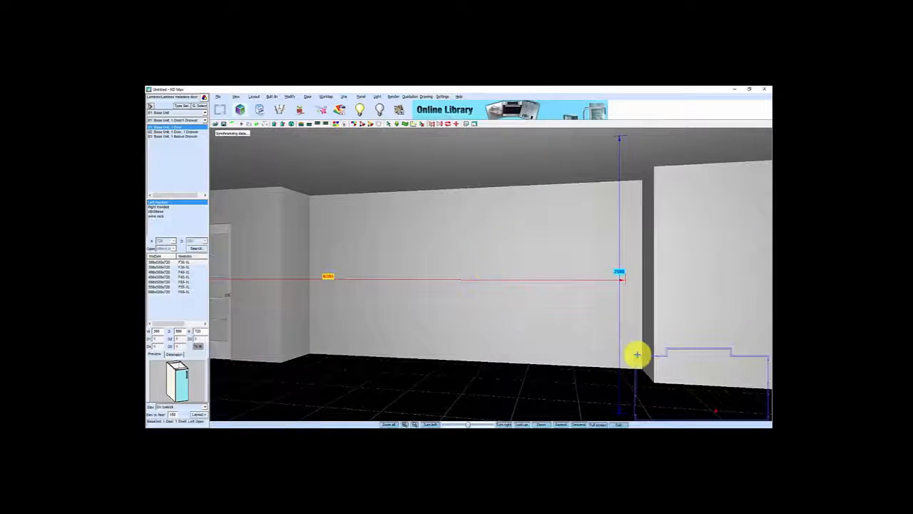
{"action": "left_click", "coordinate": [674, 363]}
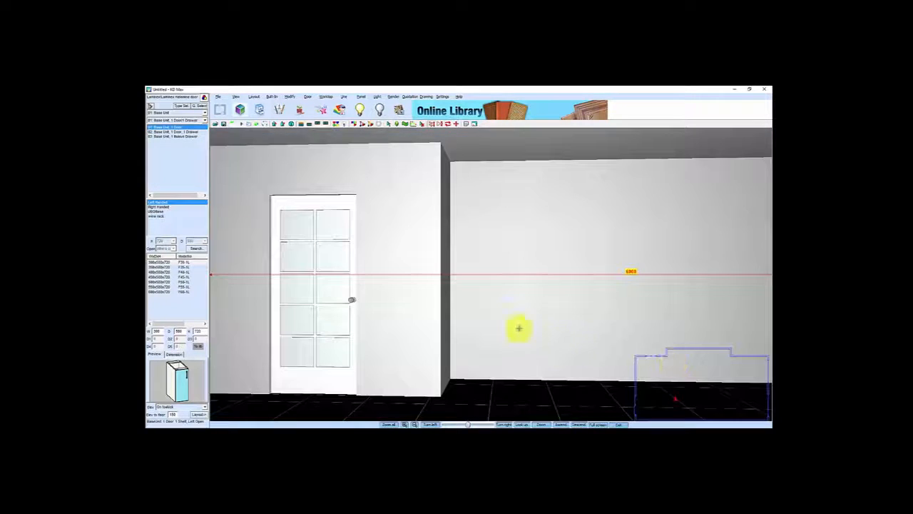
{"action": "left_click_drag", "start_coordinate": [501, 338], "coordinate": [512, 310]}
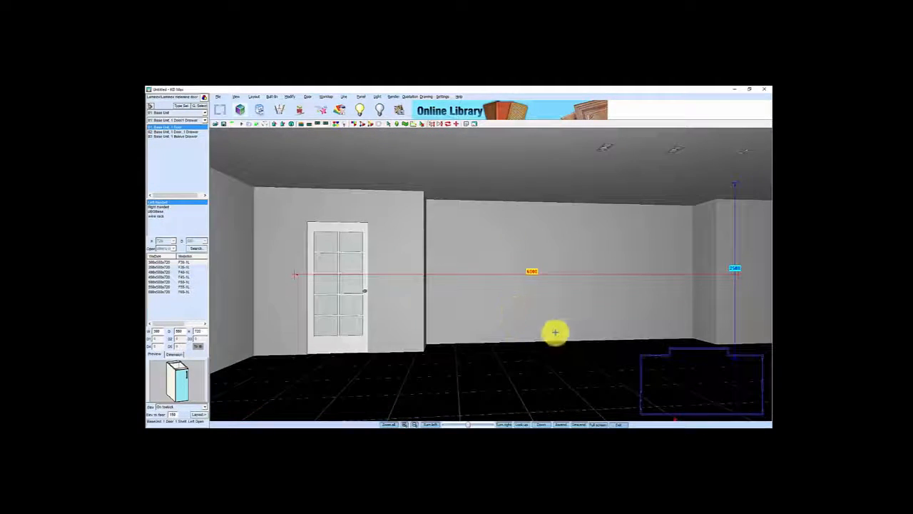
{"action": "left_click_drag", "start_coordinate": [692, 385], "coordinate": [682, 367]}
{"action": "left_click_drag", "start_coordinate": [488, 354], "coordinate": [365, 295]}
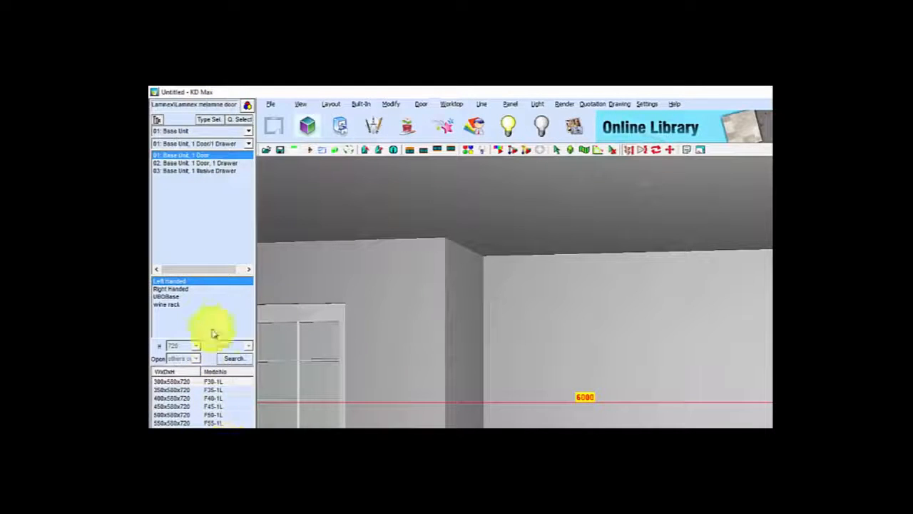
Choose the Filler Panel from the tall unit product styles
{"action": "left_click", "coordinate": [208, 120]}
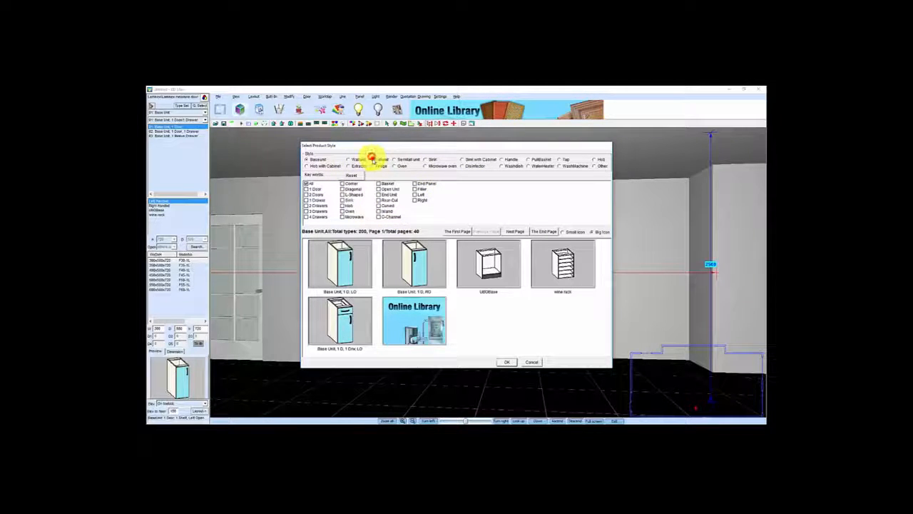
{"action": "left_click", "coordinate": [372, 159]}
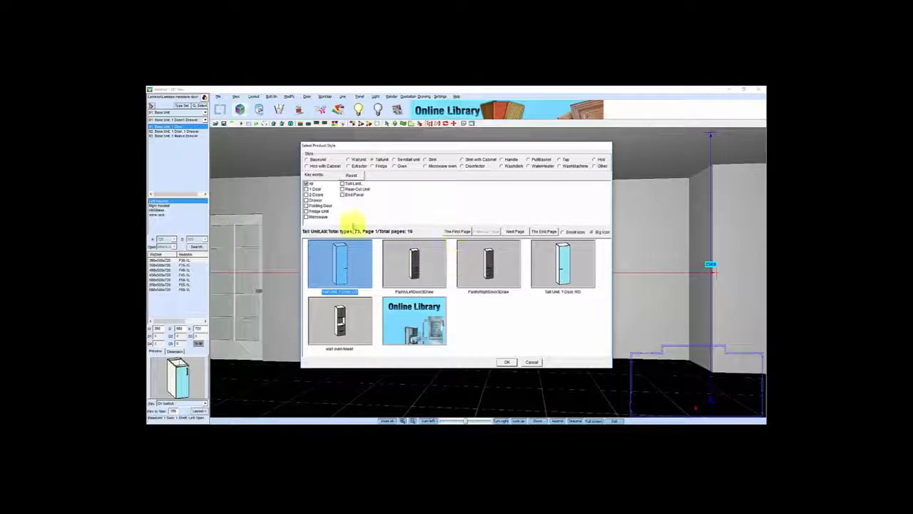
{"action": "left_click", "coordinate": [515, 232]}
{"action": "left_click", "coordinate": [516, 232]}
{"action": "left_click", "coordinate": [516, 232]}
{"action": "left_click", "coordinate": [517, 232]}
{"action": "left_click", "coordinate": [518, 232]}
{"action": "left_click", "coordinate": [518, 232]}
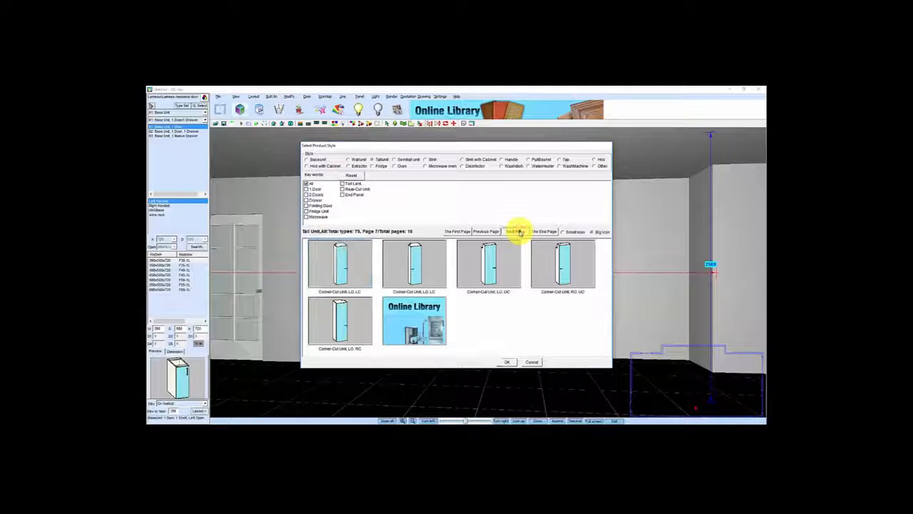
{"action": "left_click", "coordinate": [518, 232]}
{"action": "left_click", "coordinate": [518, 232]}
{"action": "left_click", "coordinate": [519, 232]}
{"action": "left_click", "coordinate": [519, 232]}
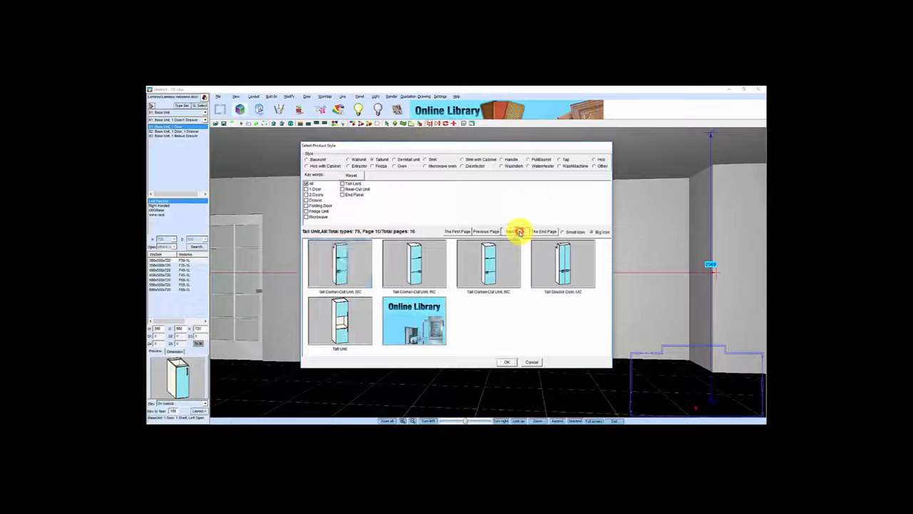
{"action": "left_click", "coordinate": [519, 232]}
{"action": "left_click", "coordinate": [492, 264]}
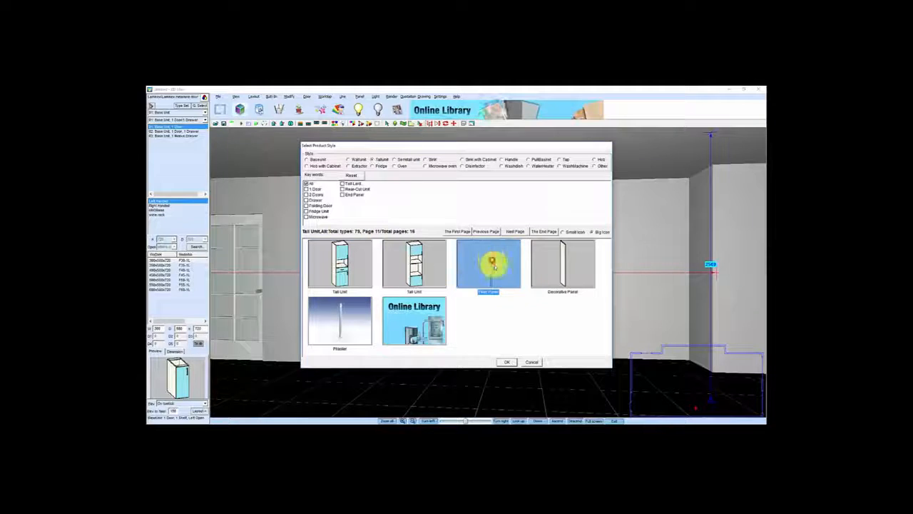
{"action": "left_click", "coordinate": [507, 361]}
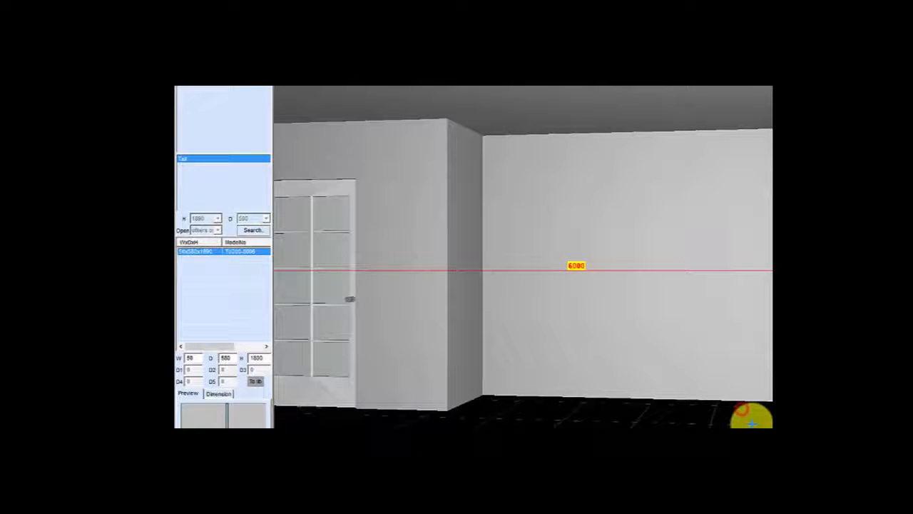
Size the filler panel 40 mm wide and 2250 mm high and place it at the recess's left end without extending it
{"action": "double_click", "coordinate": [262, 358]}
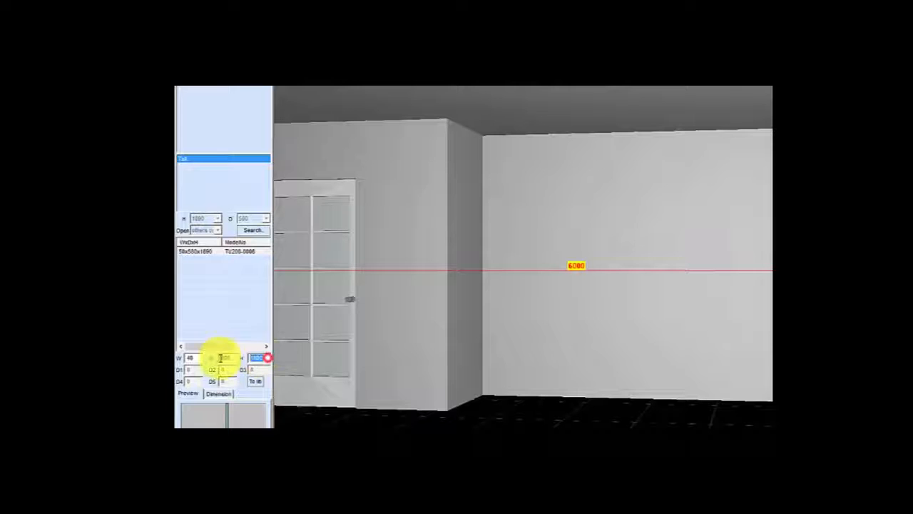
{"action": "type", "text": "2250"}
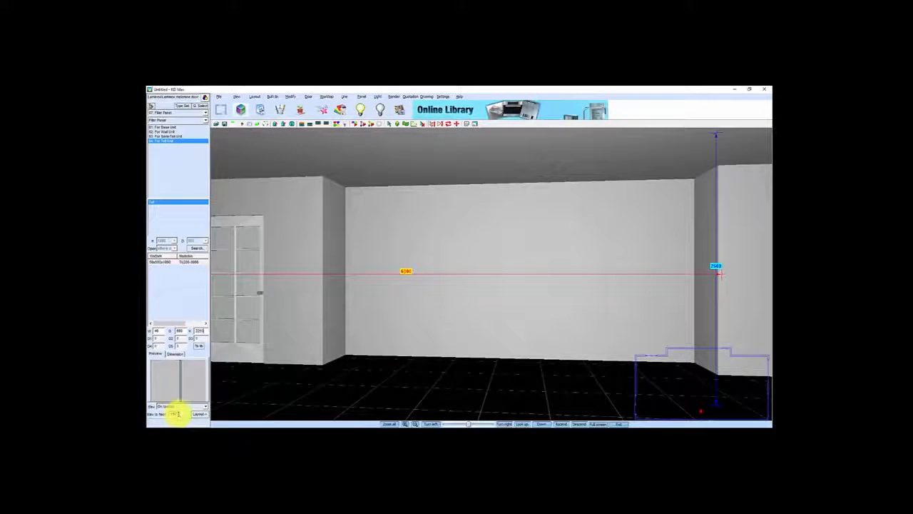
{"action": "left_click", "coordinate": [197, 414]}
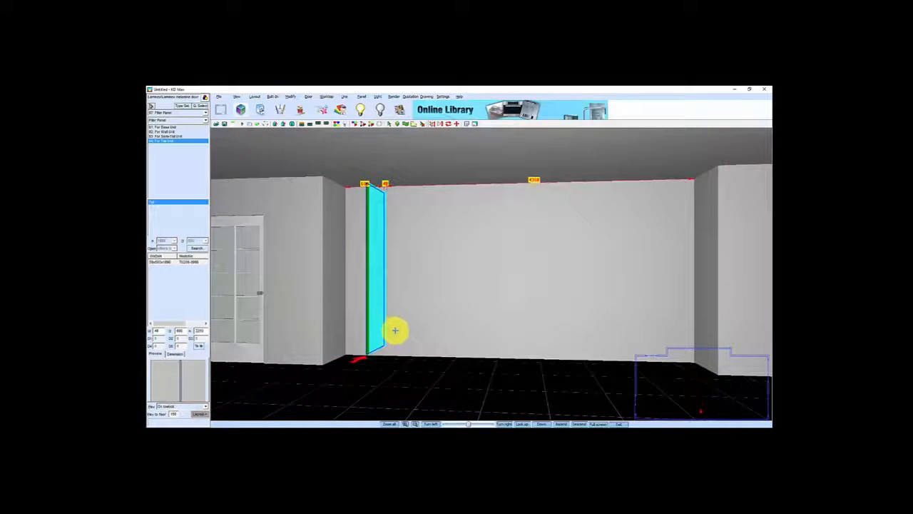
{"action": "left_click", "coordinate": [353, 318]}
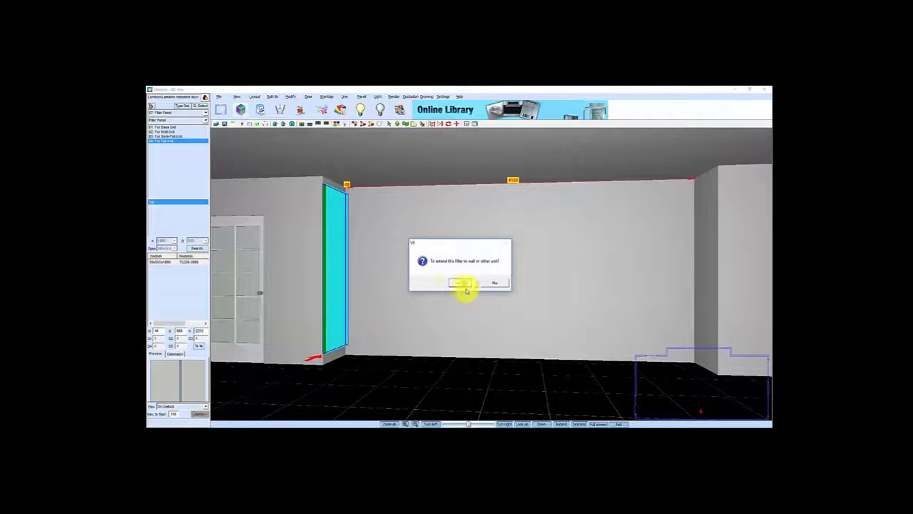
{"action": "left_click", "coordinate": [498, 284]}
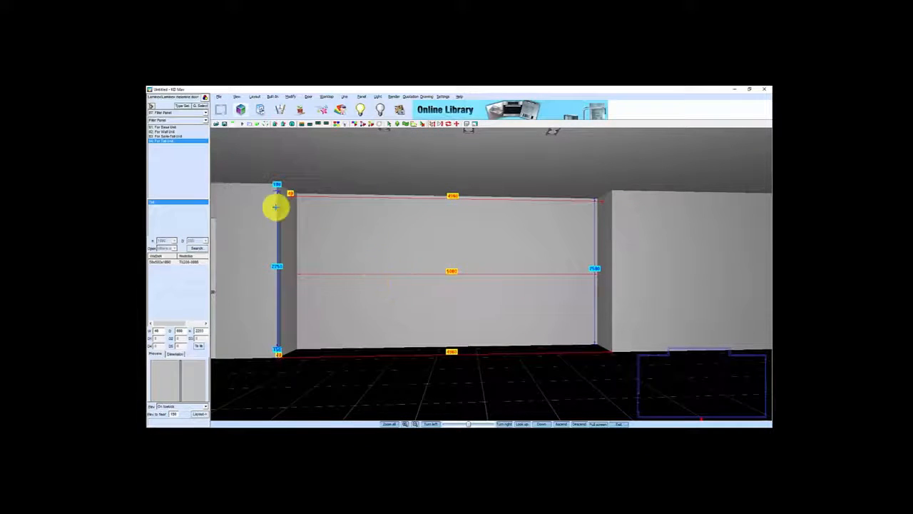
Add an 800 mm wide, 2250 mm high double-door tall unit directly beside the filler panel
{"action": "left_click", "coordinate": [179, 106]}
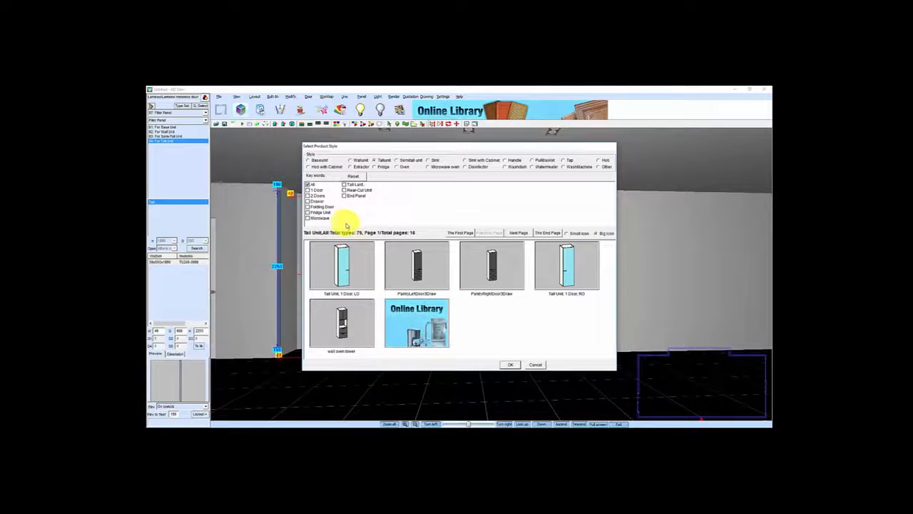
{"action": "left_click", "coordinate": [519, 233]}
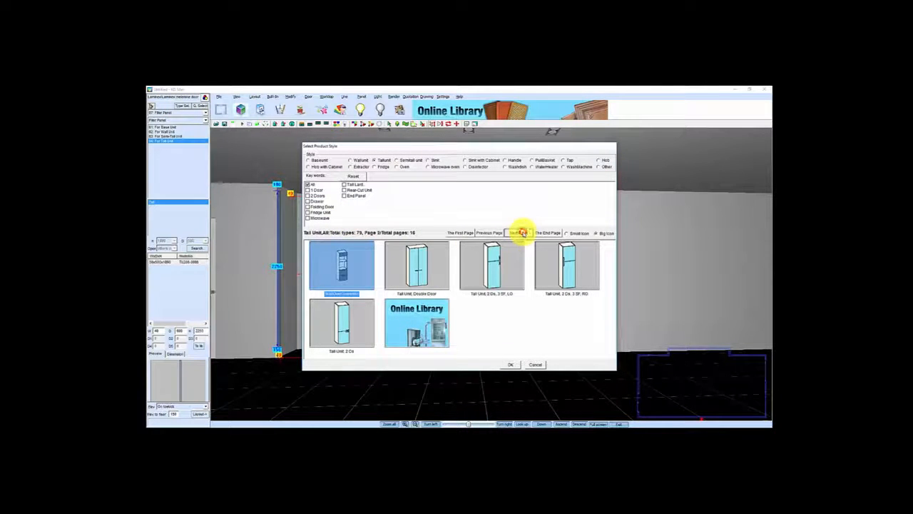
{"action": "left_click", "coordinate": [434, 272]}
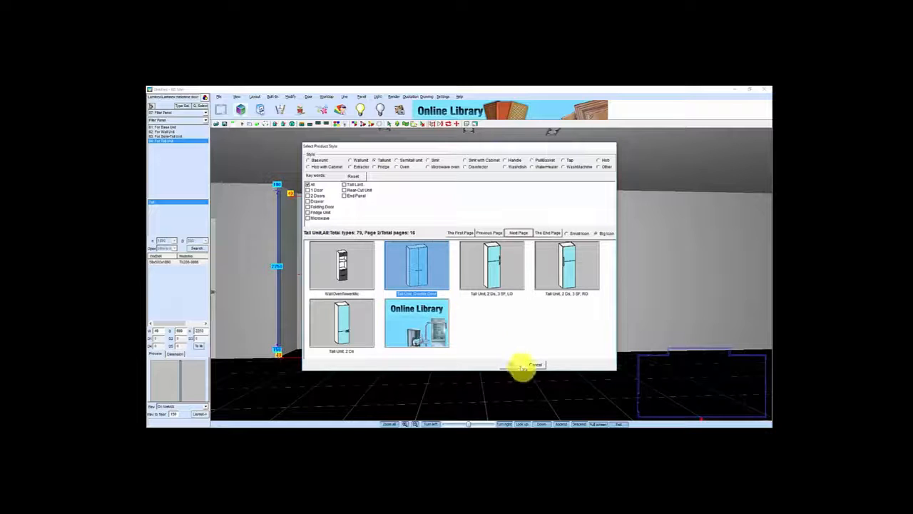
{"action": "left_click", "coordinate": [511, 366]}
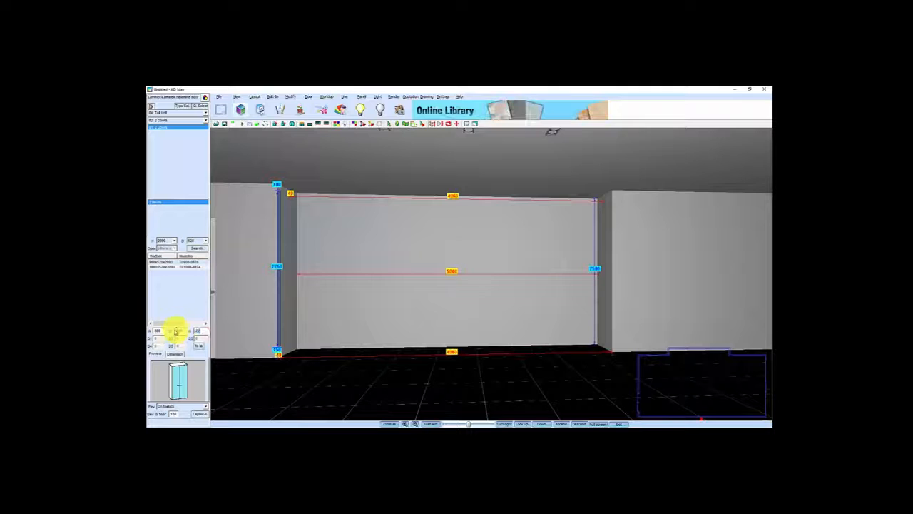
{"action": "left_click", "coordinate": [197, 414]}
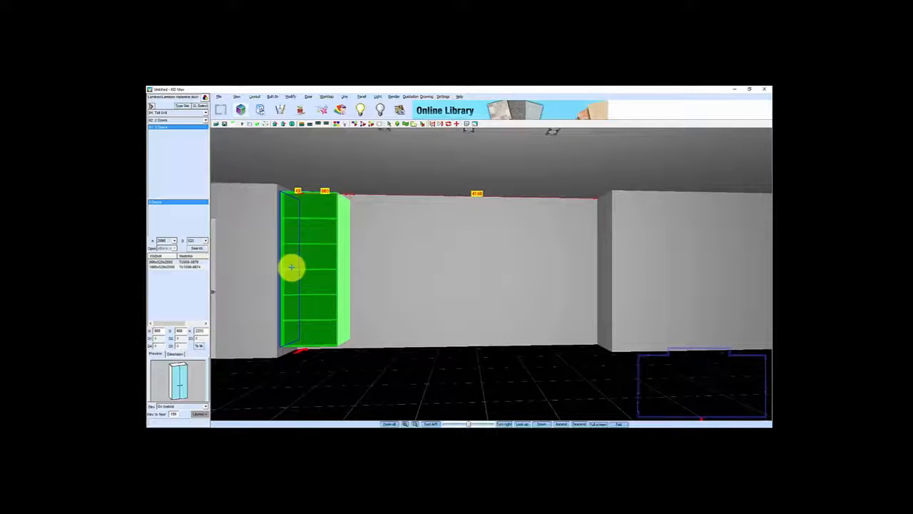
{"action": "left_click", "coordinate": [291, 267]}
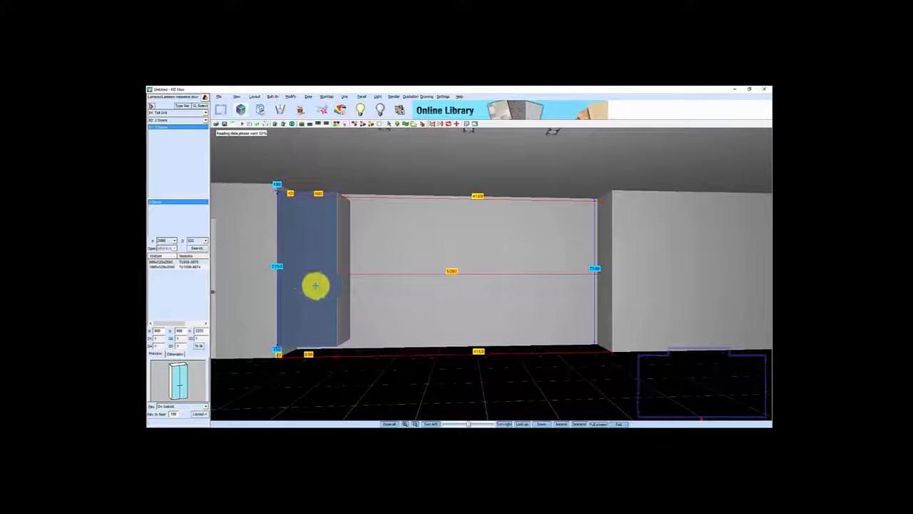
Choose the wall oven tower from the tall unit product styles
{"action": "left_click", "coordinate": [182, 107]}
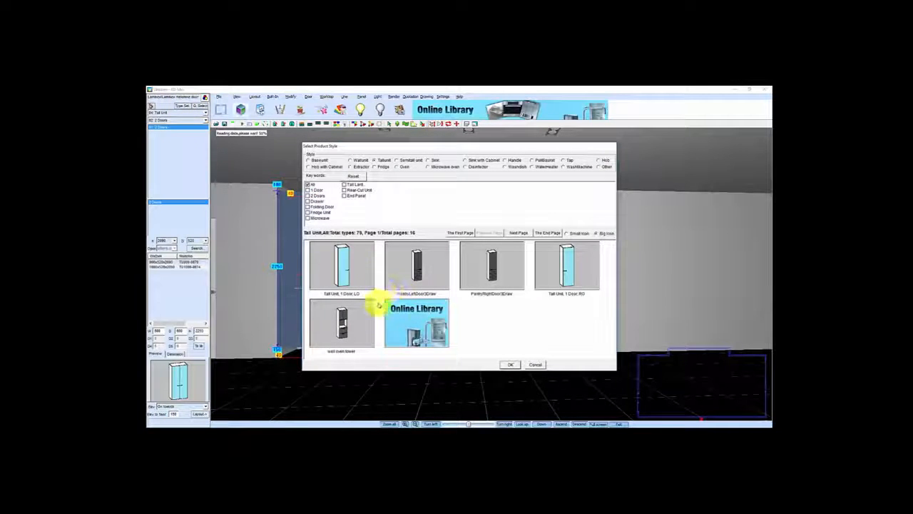
{"action": "left_click", "coordinate": [343, 323]}
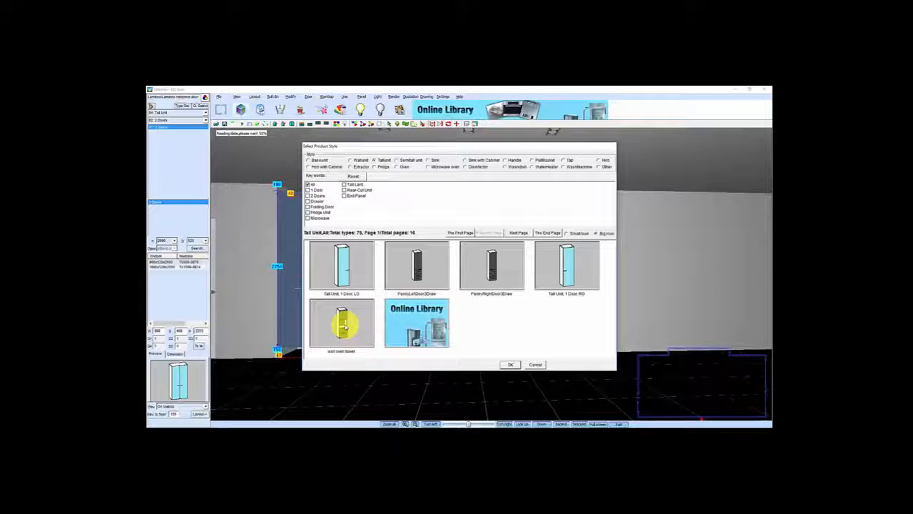
{"action": "left_click", "coordinate": [343, 324]}
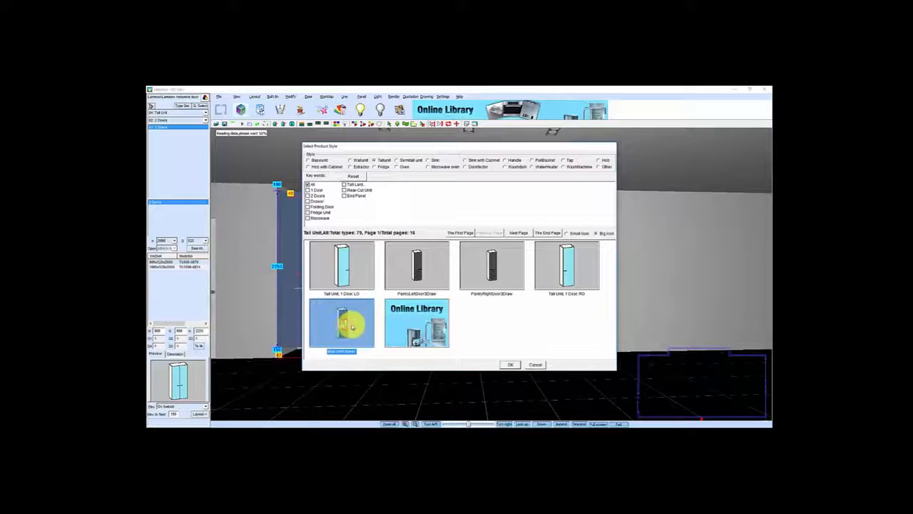
{"action": "left_click", "coordinate": [509, 365]}
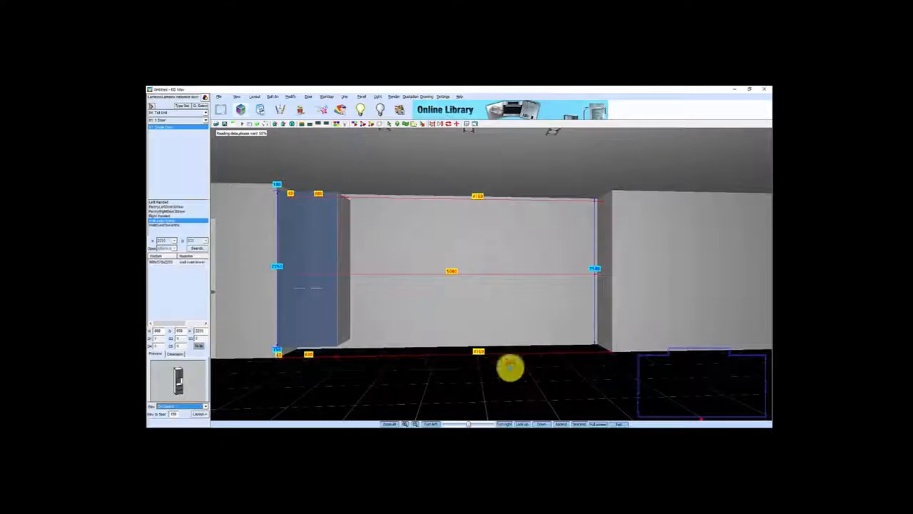
Set the oven tower's depth to 600 mm and place it against the right side of the double-door tall unit
{"action": "left_click", "coordinate": [184, 331]}
{"action": "type", "text": "65"}
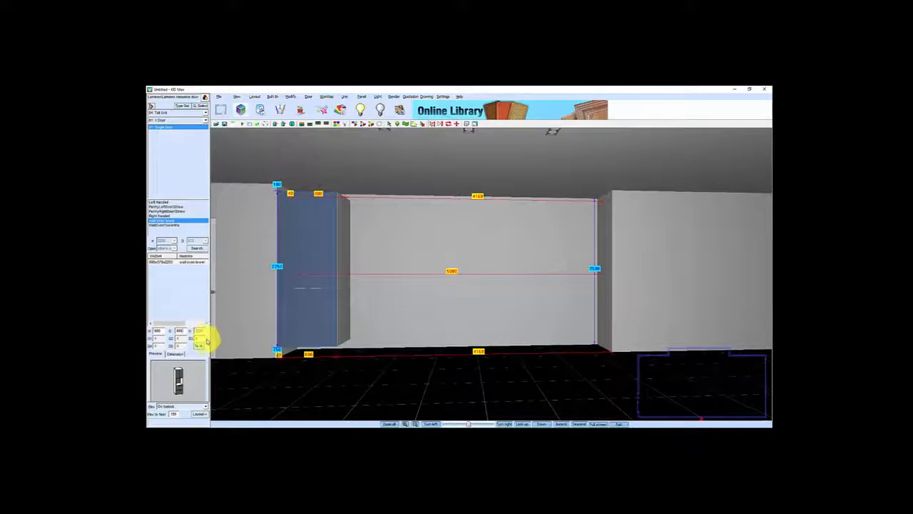
{"action": "left_click", "coordinate": [201, 414]}
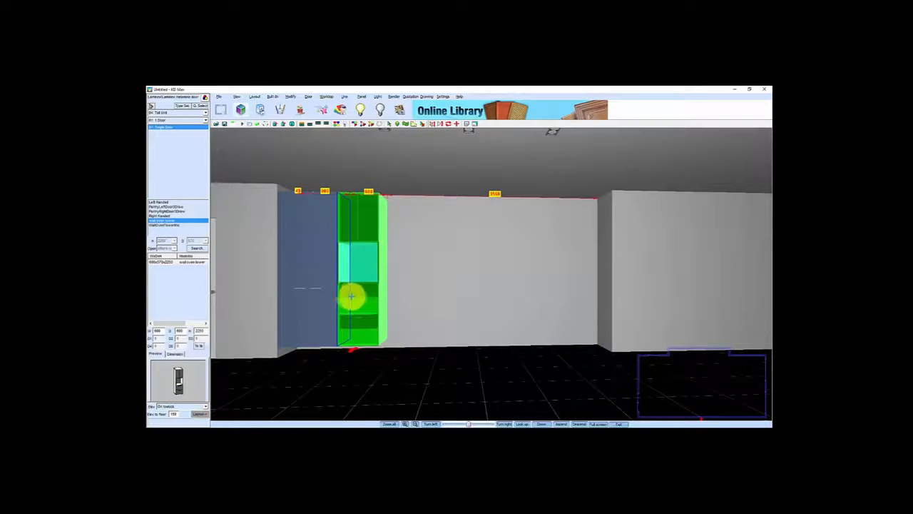
{"action": "left_click", "coordinate": [349, 295]}
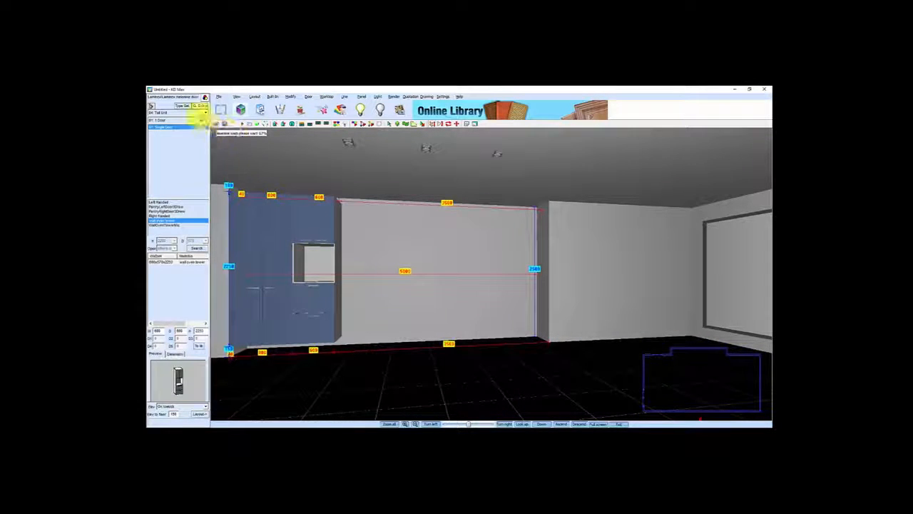
Filter the tall unit styles by End Panel and choose the Decorative Panel
{"action": "left_click", "coordinate": [185, 106]}
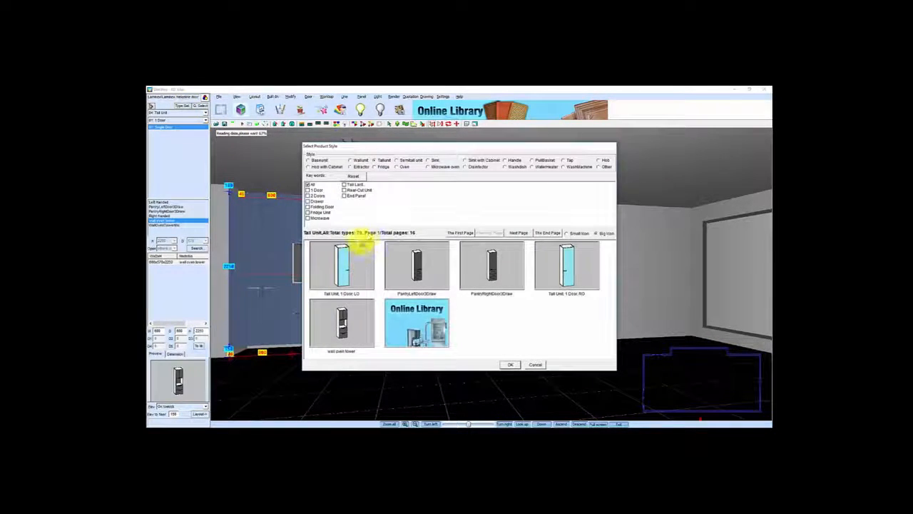
{"action": "left_click", "coordinate": [344, 195]}
{"action": "left_click", "coordinate": [340, 267]}
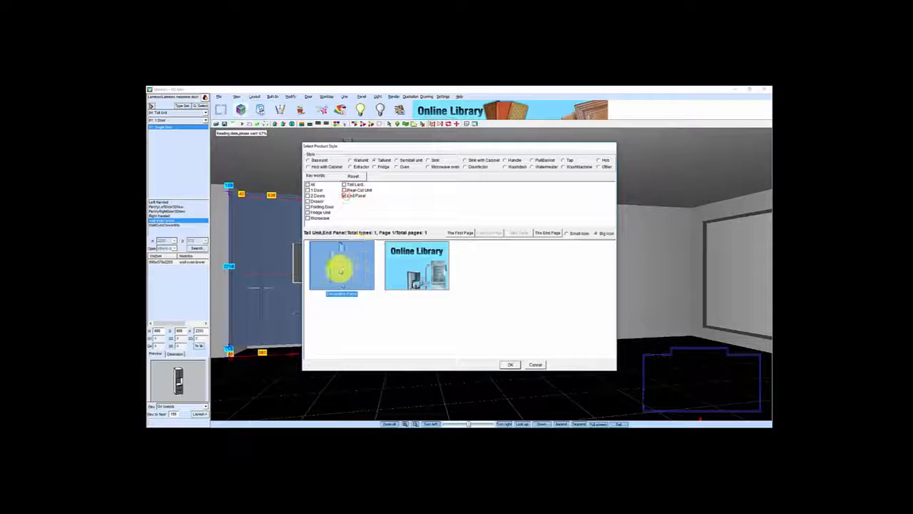
{"action": "left_click", "coordinate": [511, 365]}
Size the end panel 16 mm wide and 2400 mm high at floor elevation 0 and place it beside the oven tower
{"action": "left_click", "coordinate": [156, 331]}
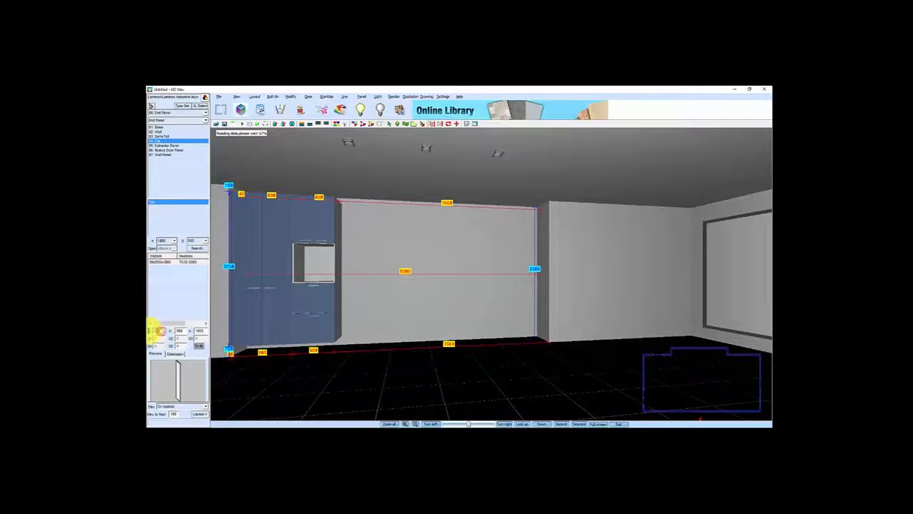
{"action": "left_click", "coordinate": [203, 331]}
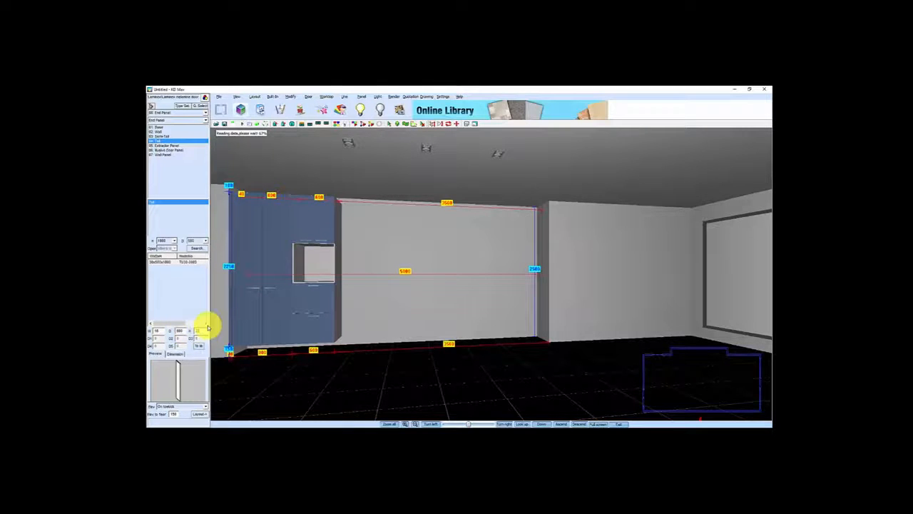
{"action": "left_click", "coordinate": [203, 330]}
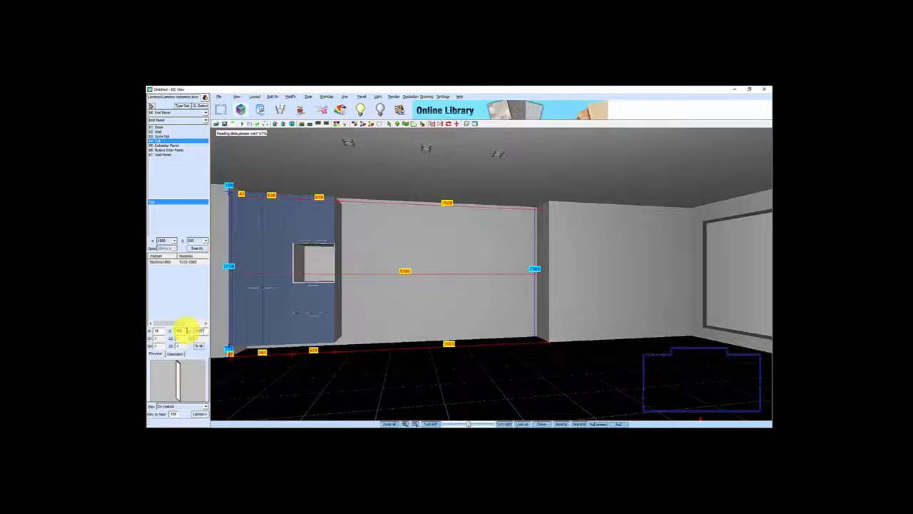
{"action": "left_click", "coordinate": [176, 413]}
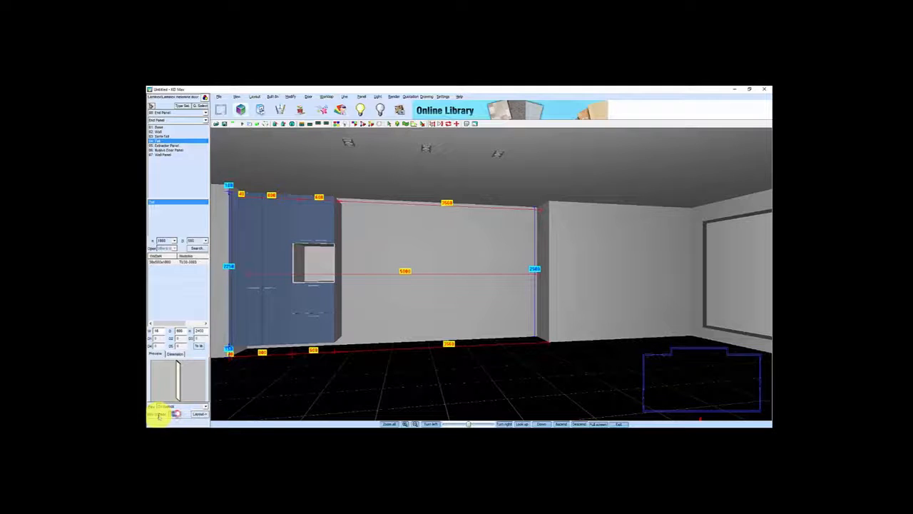
{"action": "left_click", "coordinate": [201, 414]}
{"action": "left_click", "coordinate": [354, 332]}
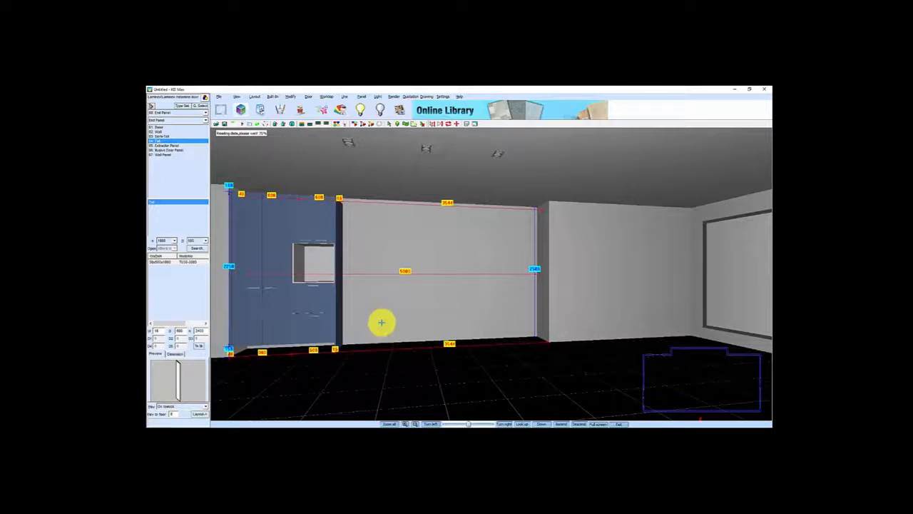
Choose the double-door wall unit from the wall unit product styles
{"action": "scroll", "coordinate": [381, 325], "scroll_direction": "down", "scroll_amount": 3}
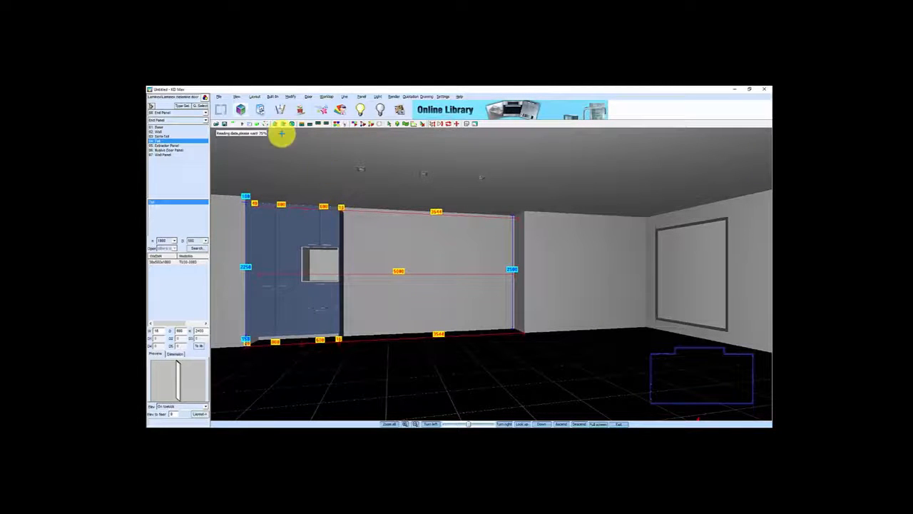
{"action": "left_click", "coordinate": [183, 106]}
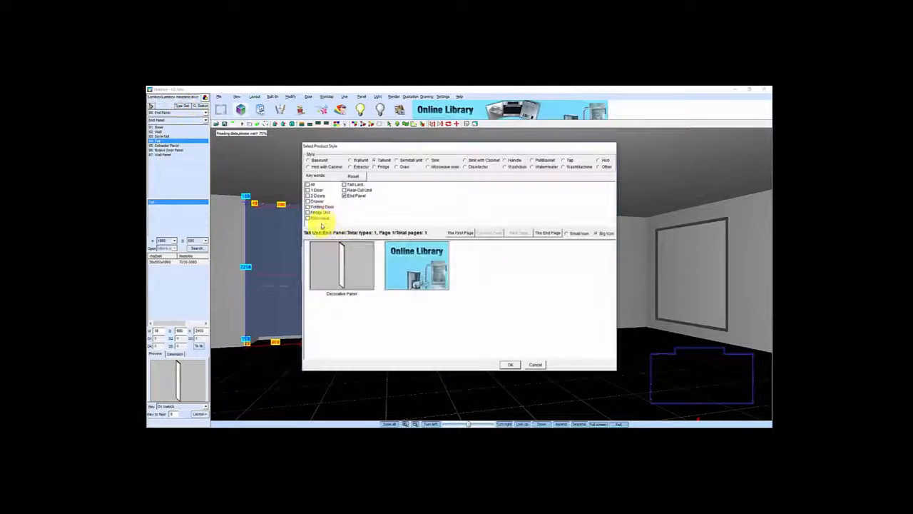
{"action": "left_click", "coordinate": [351, 160]}
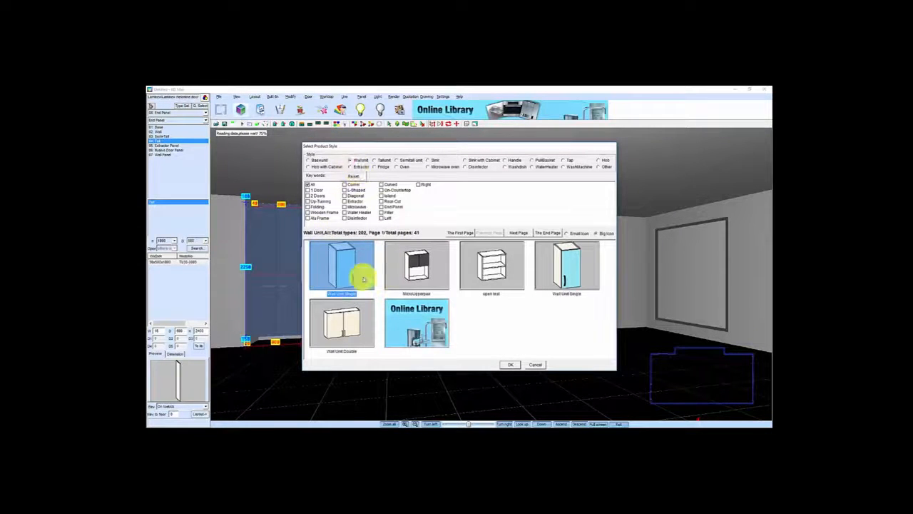
{"action": "left_click", "coordinate": [341, 320]}
{"action": "left_click", "coordinate": [509, 365]}
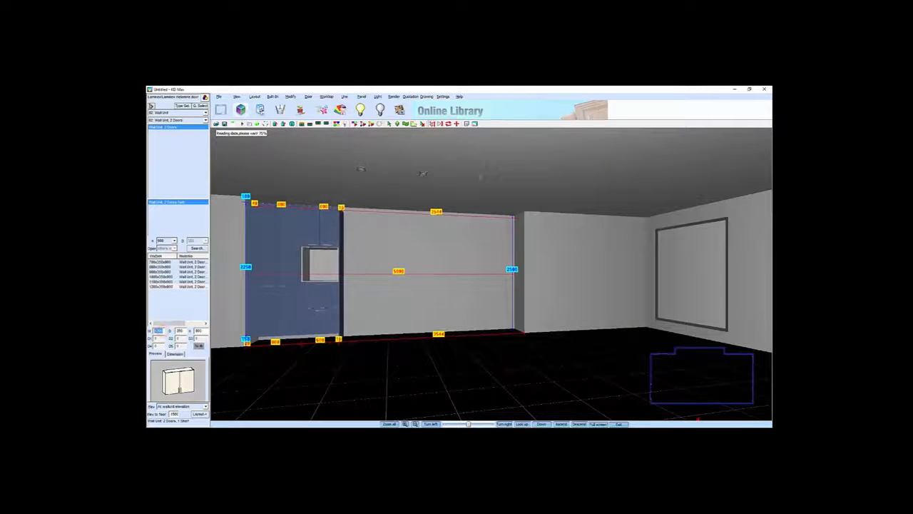
Size the double-door wall unit with a height of 640 mm, adjust its elevation and place it at the recess's right end
{"action": "left_click", "coordinate": [163, 337]}
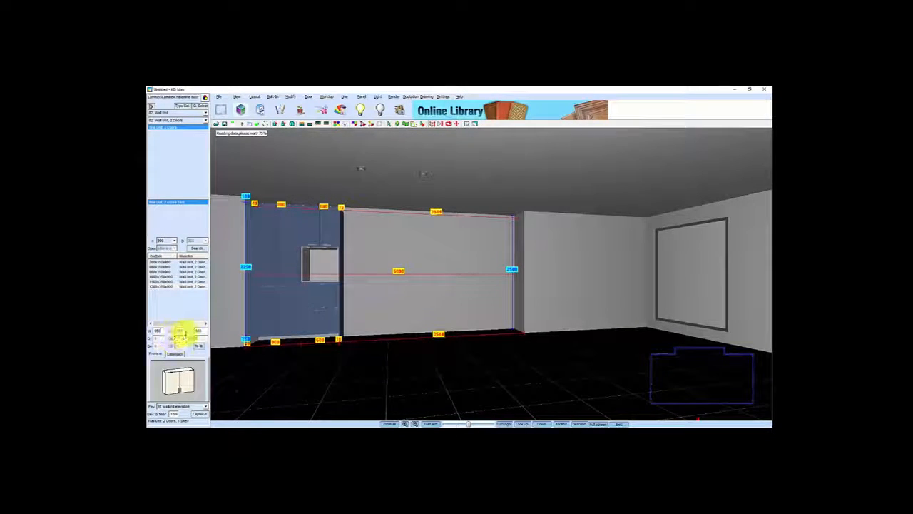
{"action": "double_click", "coordinate": [199, 331]}
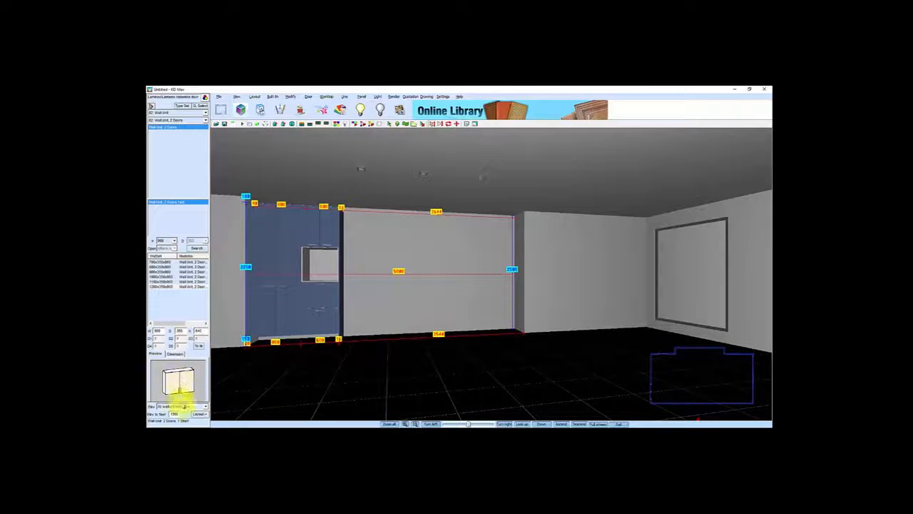
{"action": "double_click", "coordinate": [182, 413]}
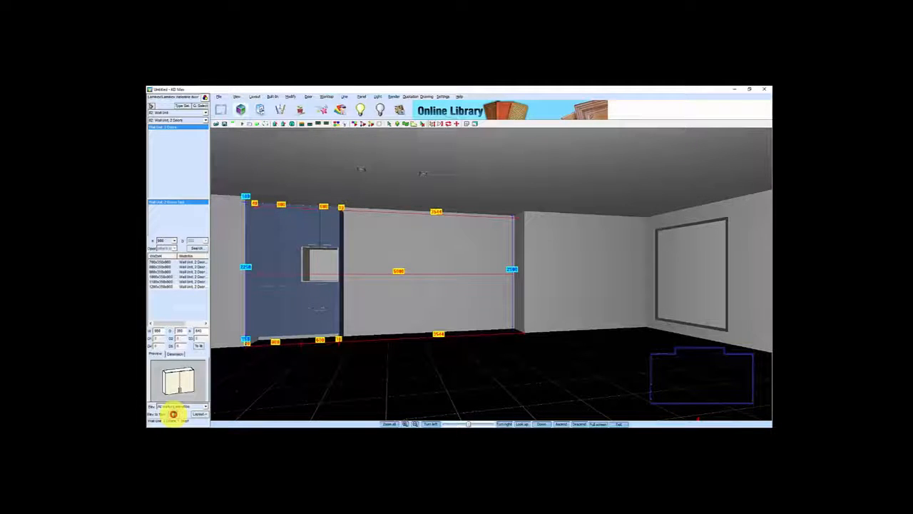
{"action": "left_click", "coordinate": [484, 175]}
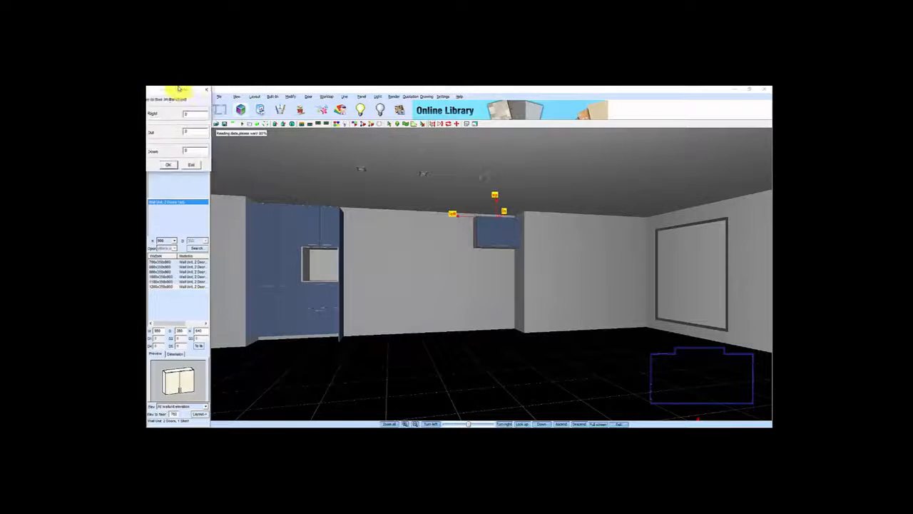
Move the double-door wall unit outward by 250 mm
{"action": "left_click_drag", "start_coordinate": [221, 93], "coordinate": [265, 139]}
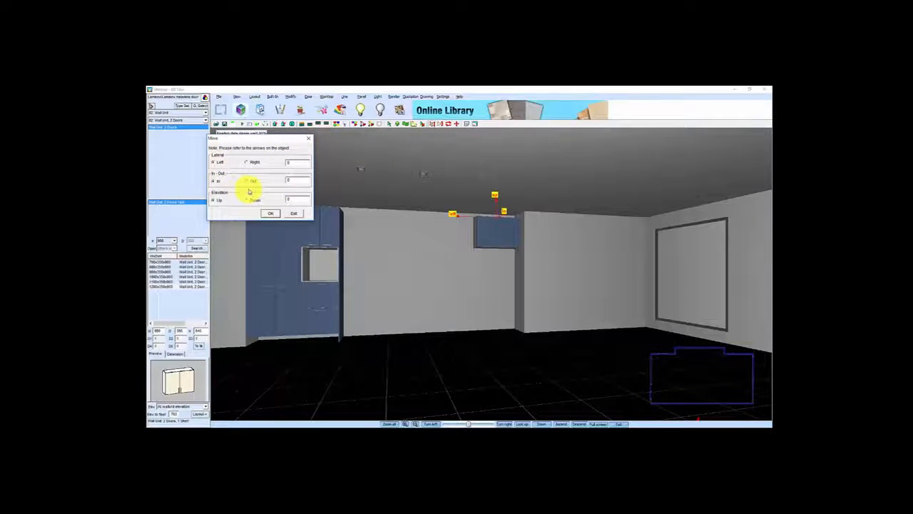
{"action": "left_click", "coordinate": [247, 182]}
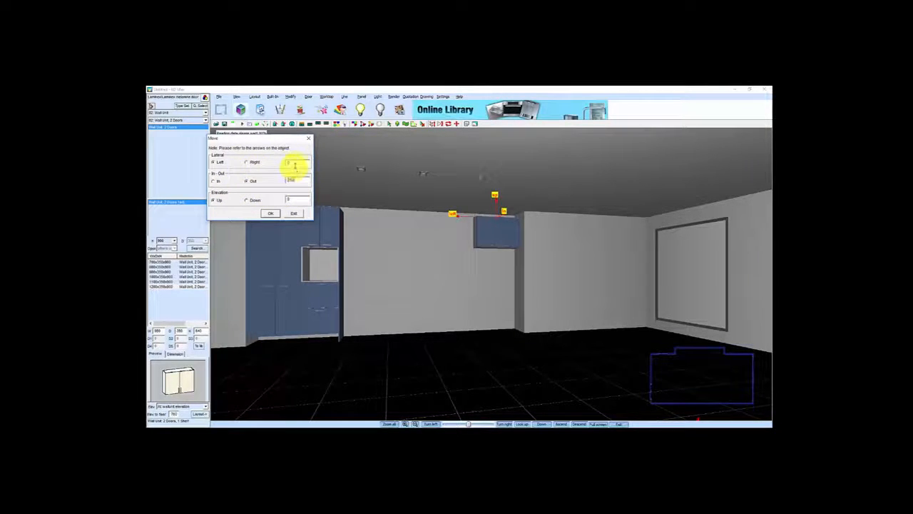
{"action": "left_click", "coordinate": [268, 214]}
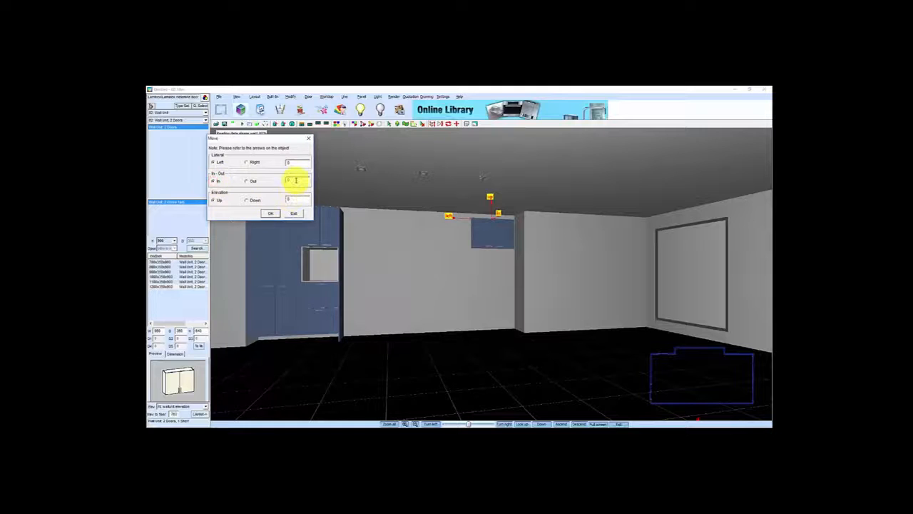
Move the double-door wall unit inward by 500 mm and finish the move
{"action": "type", "text": "1000"}
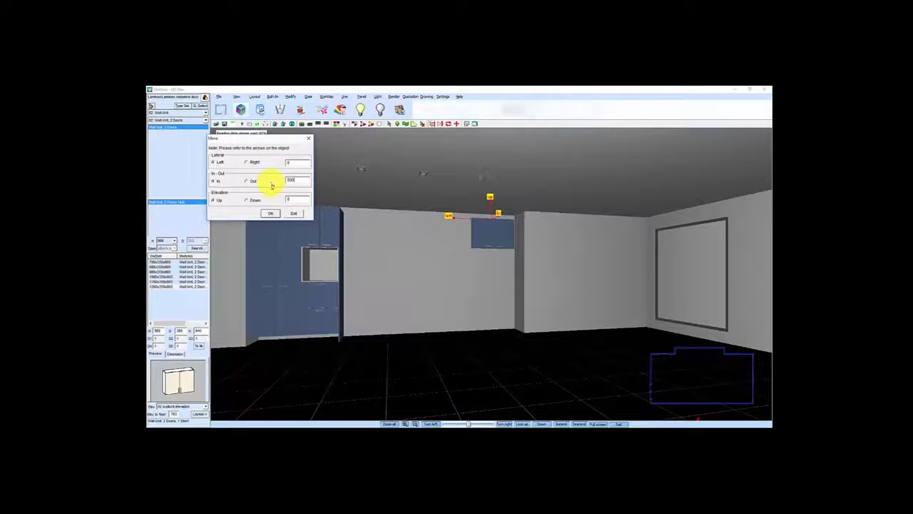
{"action": "left_click", "coordinate": [270, 214]}
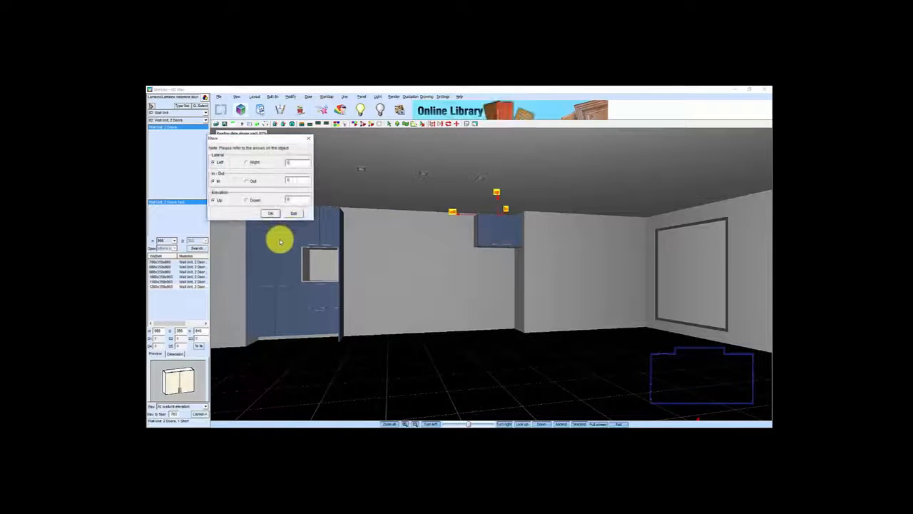
{"action": "left_click", "coordinate": [295, 213]}
{"action": "left_click_drag", "start_coordinate": [458, 260], "coordinate": [445, 324]}
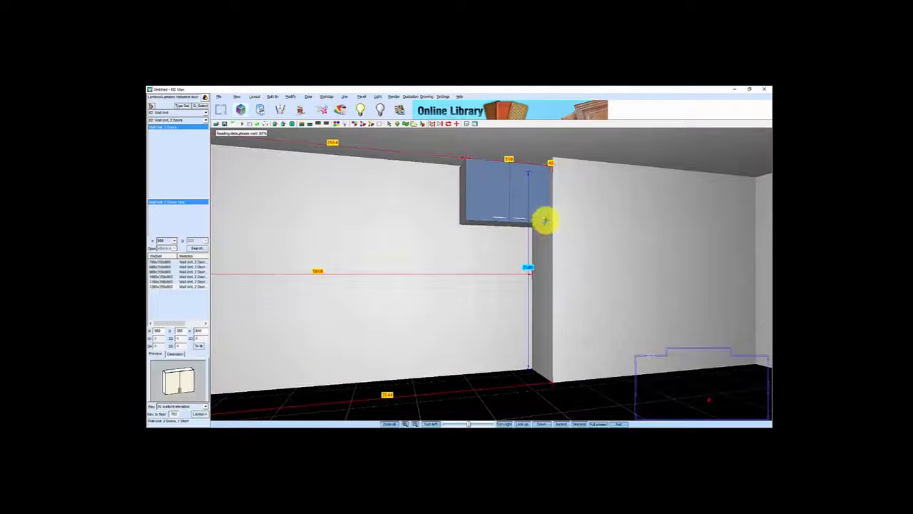
{"action": "scroll", "coordinate": [467, 257], "scroll_direction": "down", "scroll_amount": 3}
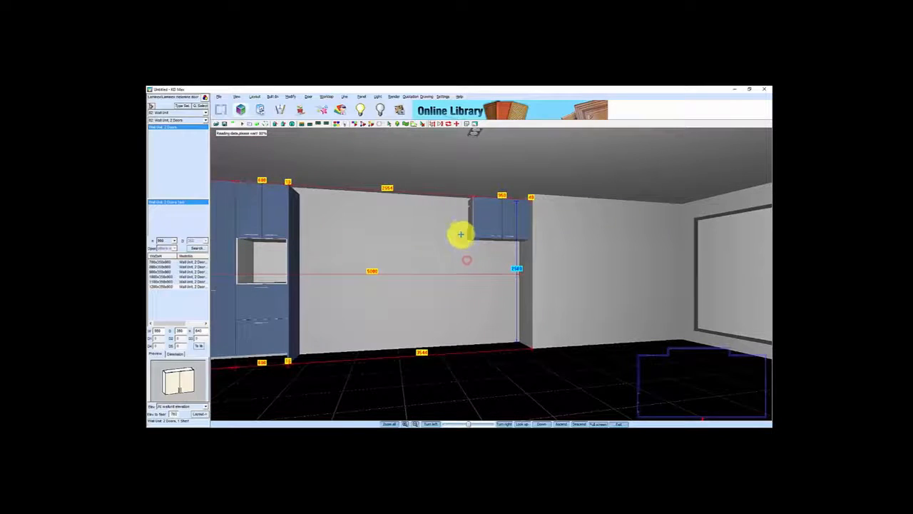
Filter the wall unit styles by Filler and choose the Filler Panel
{"action": "left_click", "coordinate": [181, 105]}
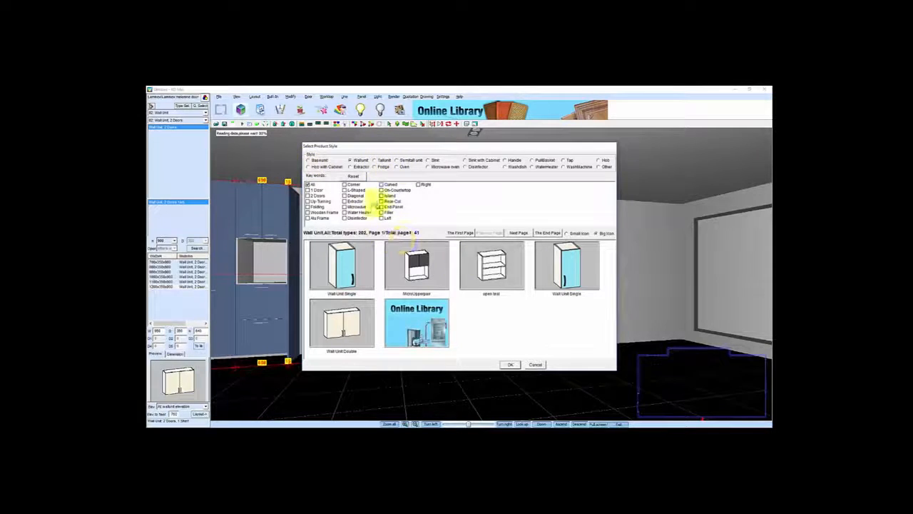
{"action": "left_click", "coordinate": [382, 212]}
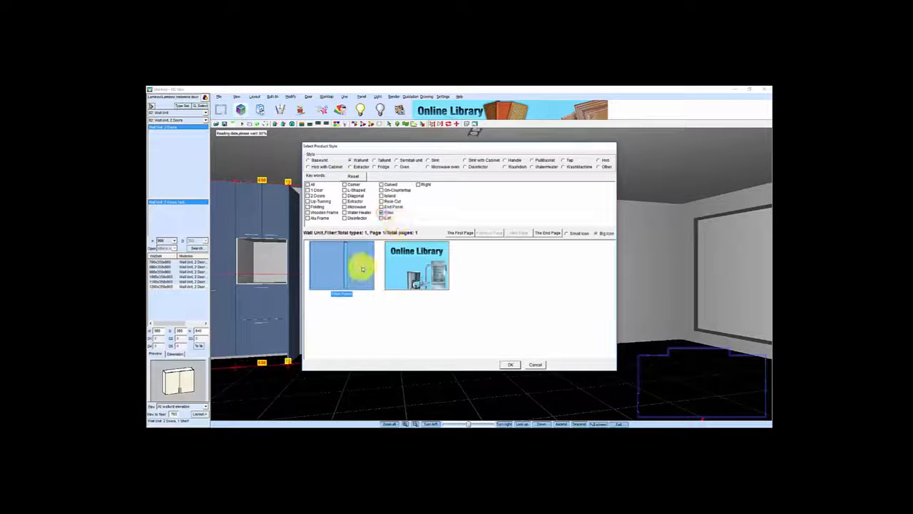
{"action": "left_click", "coordinate": [511, 364]}
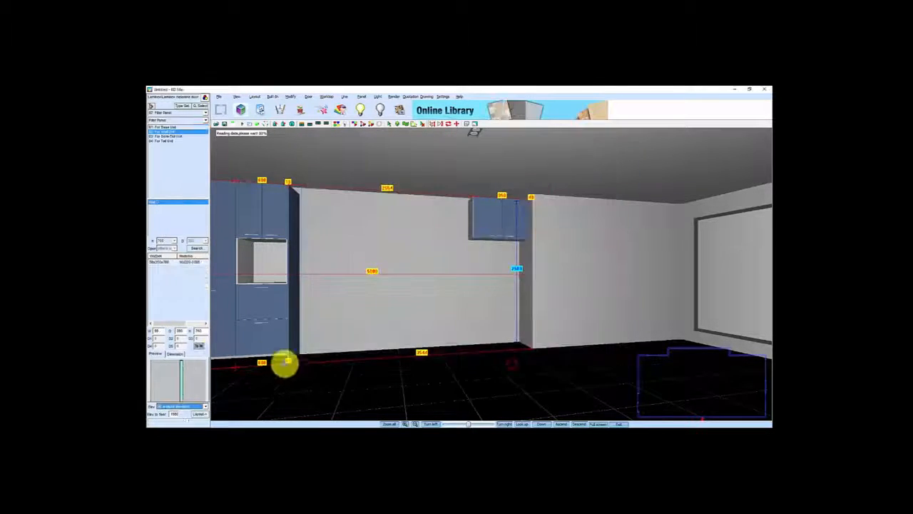
Size the filler panel 40 mm wide and 640 mm high, place it between the double-door wall unit and the side wall, and extend it to the wall
{"action": "left_click", "coordinate": [160, 331]}
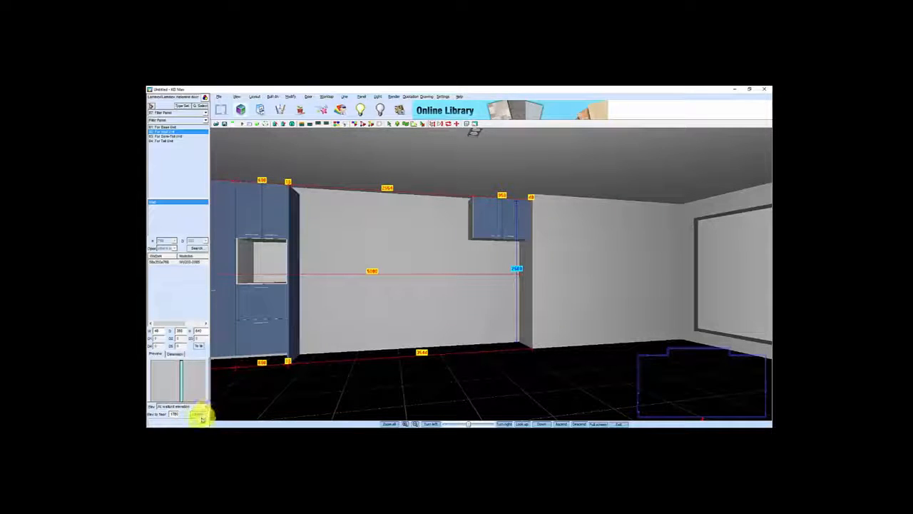
{"action": "left_click", "coordinate": [199, 415]}
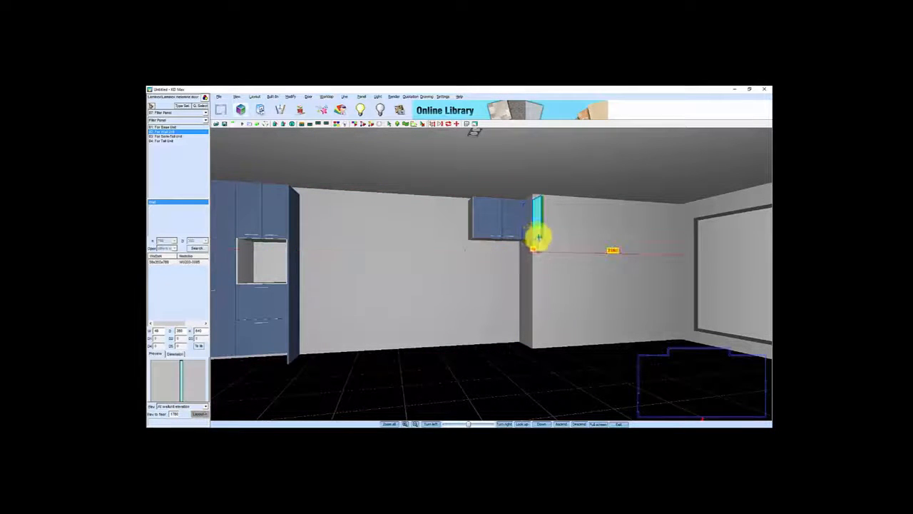
{"action": "left_click", "coordinate": [527, 233]}
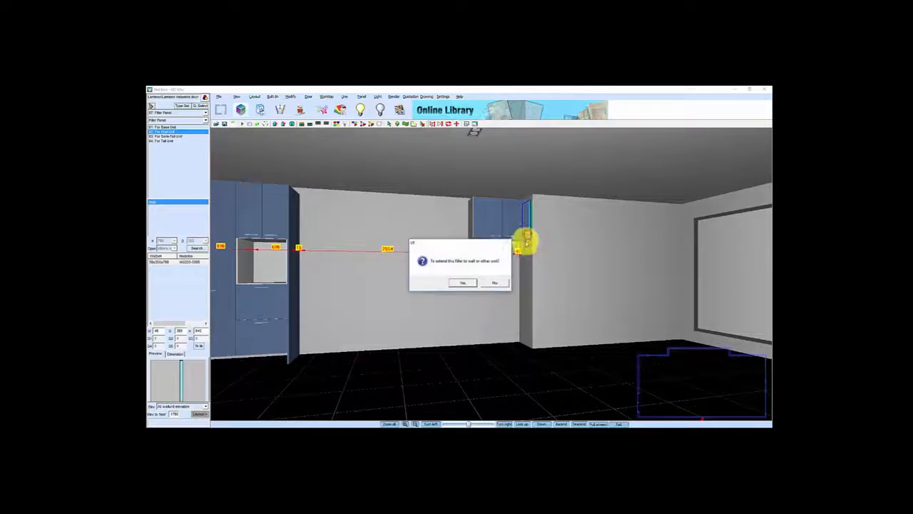
{"action": "left_click", "coordinate": [463, 283]}
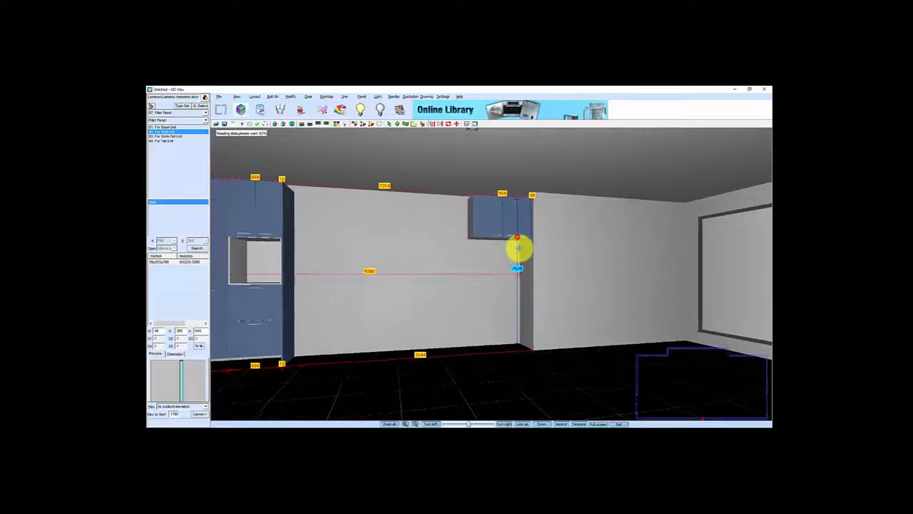
{"action": "scroll", "coordinate": [518, 249], "scroll_direction": "up", "scroll_amount": 2}
{"action": "scroll", "coordinate": [436, 264], "scroll_direction": "up", "scroll_amount": 2}
{"action": "scroll", "coordinate": [469, 251], "scroll_direction": "down", "scroll_amount": 2}
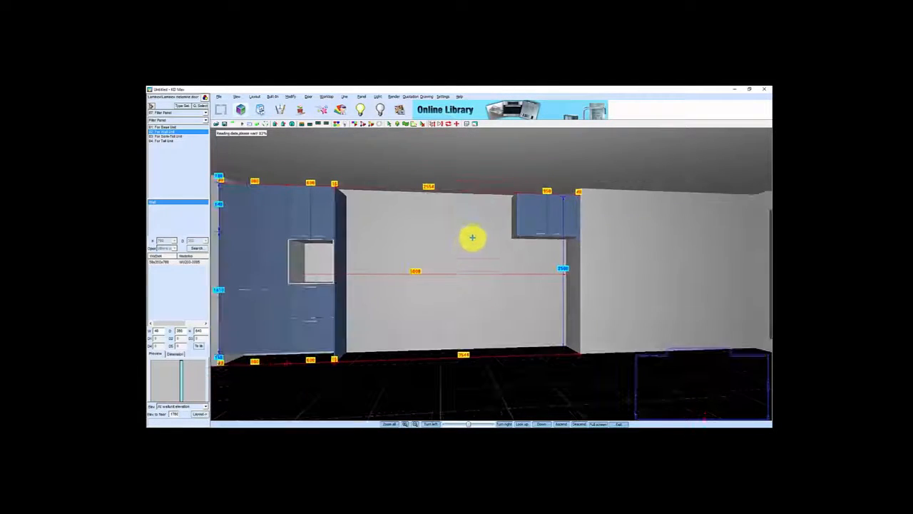
Filter the tall unit styles by End Panel and choose the Decorative Panel
{"action": "left_click", "coordinate": [187, 105]}
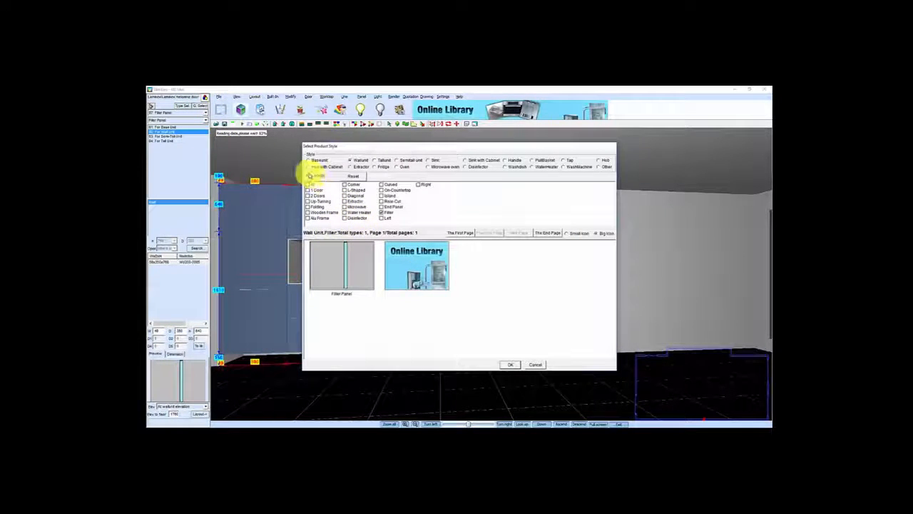
{"action": "left_click", "coordinate": [375, 159]}
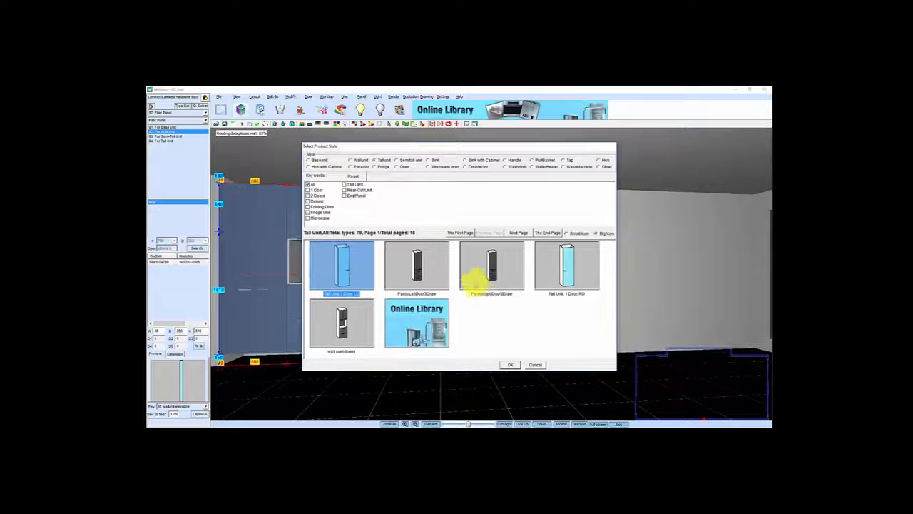
{"action": "left_click", "coordinate": [343, 196]}
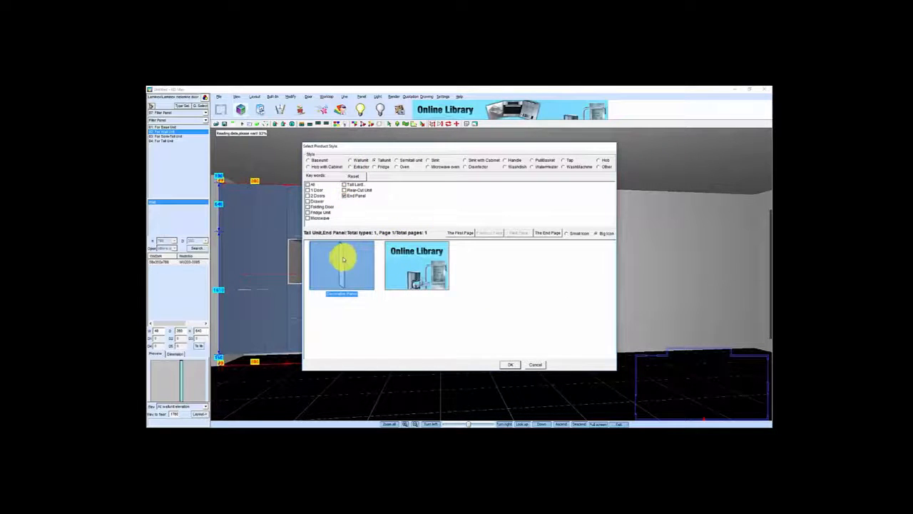
{"action": "left_click", "coordinate": [509, 366]}
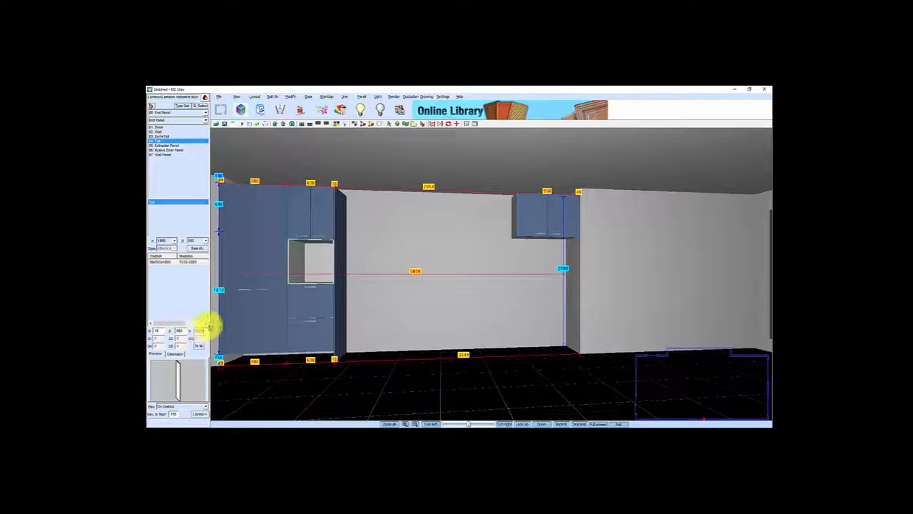
Place the end panel, 16 mm wide and 2400 mm high at floor elevation 0, against the open side of the double-door wall unit
{"action": "left_click", "coordinate": [202, 415]}
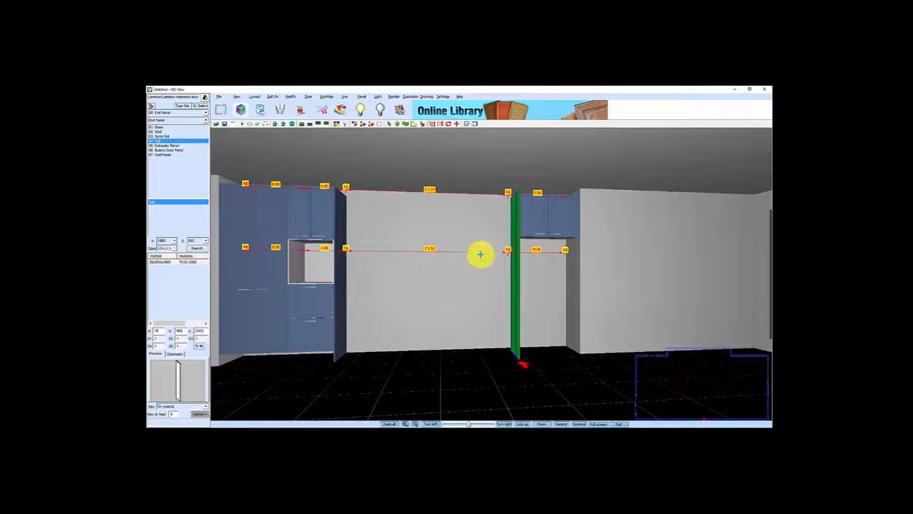
{"action": "left_click", "coordinate": [523, 216]}
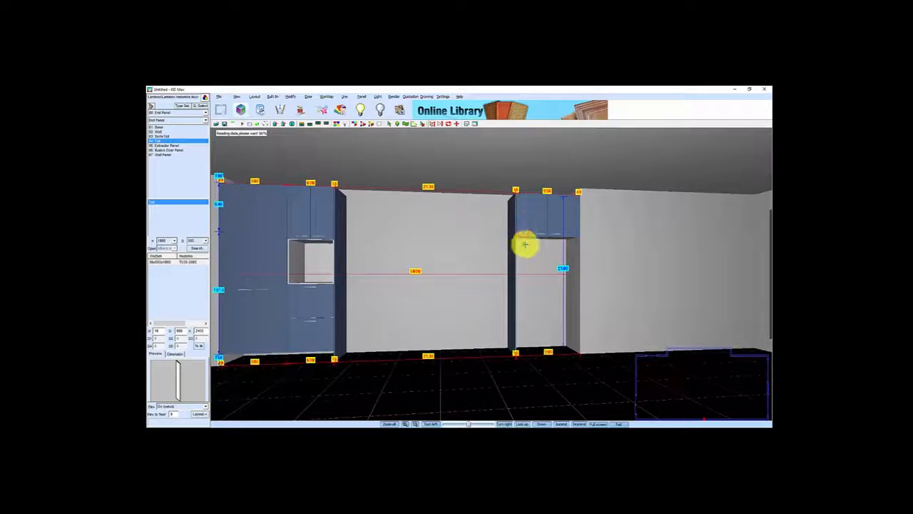
{"action": "scroll", "coordinate": [518, 290], "scroll_direction": "up", "scroll_amount": 5}
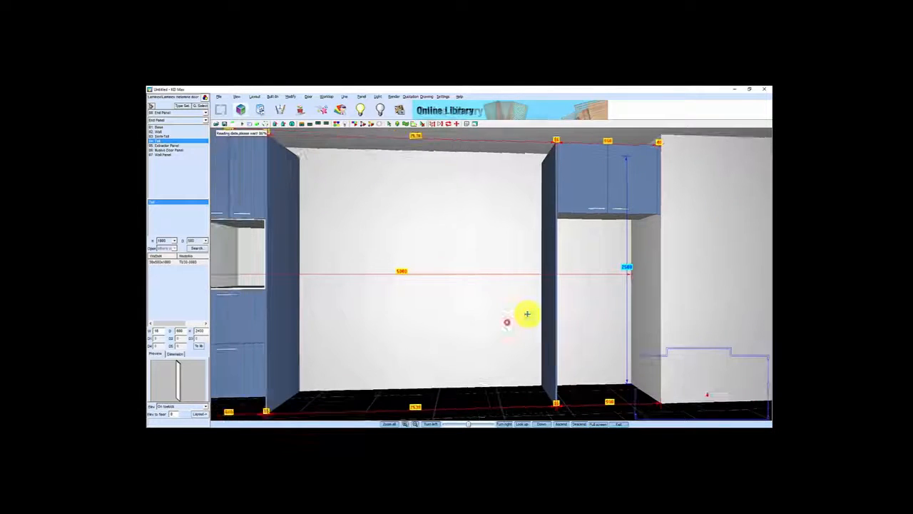
{"action": "scroll", "coordinate": [549, 302], "scroll_direction": "down", "scroll_amount": 3}
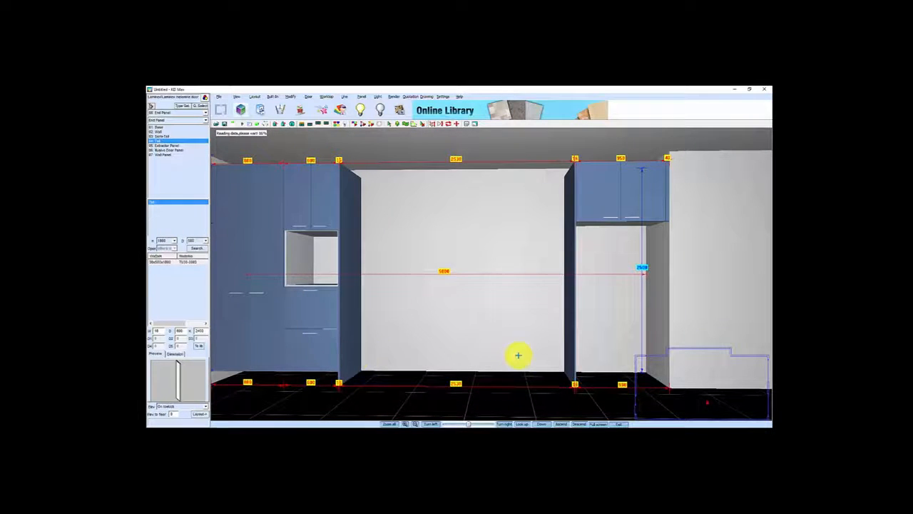
{"action": "scroll", "coordinate": [467, 349], "scroll_direction": "down", "scroll_amount": 1}
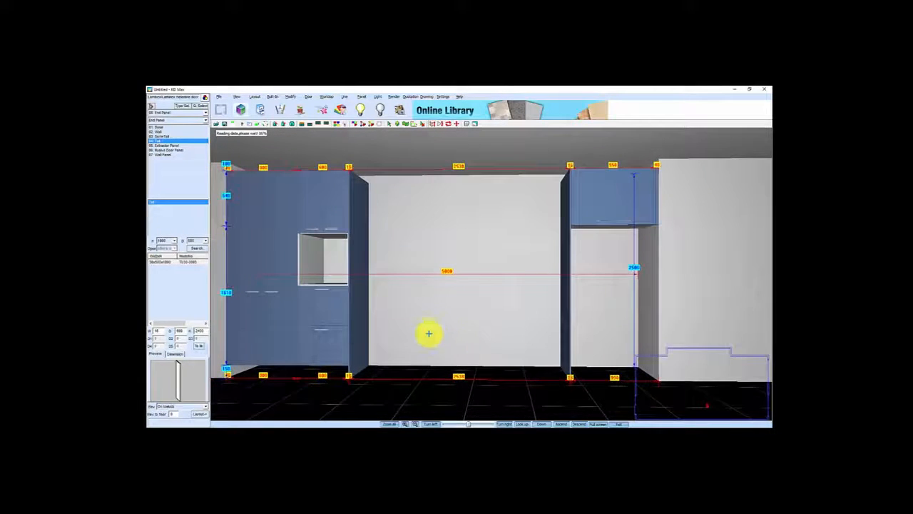
Filter the base unit styles by 3 Drawers and choose the base unit with the 180 top drawer
{"action": "left_click", "coordinate": [180, 107]}
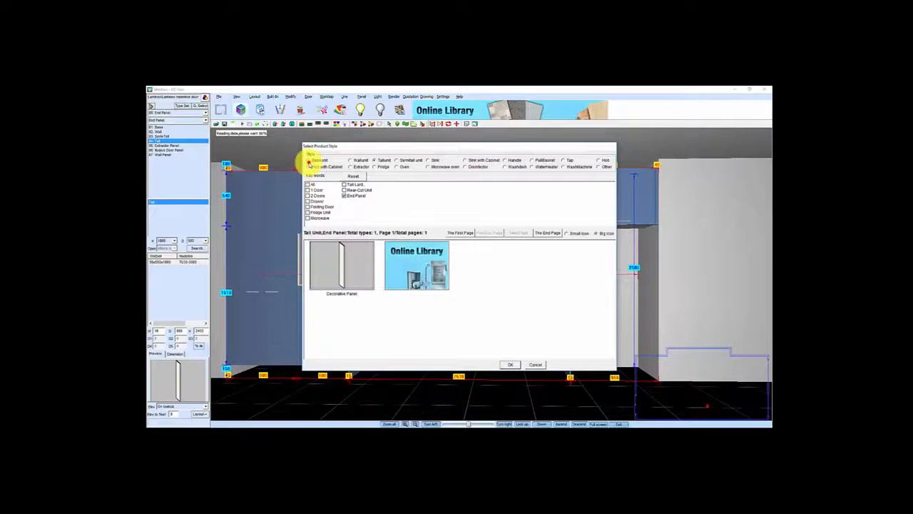
{"action": "left_click", "coordinate": [308, 161]}
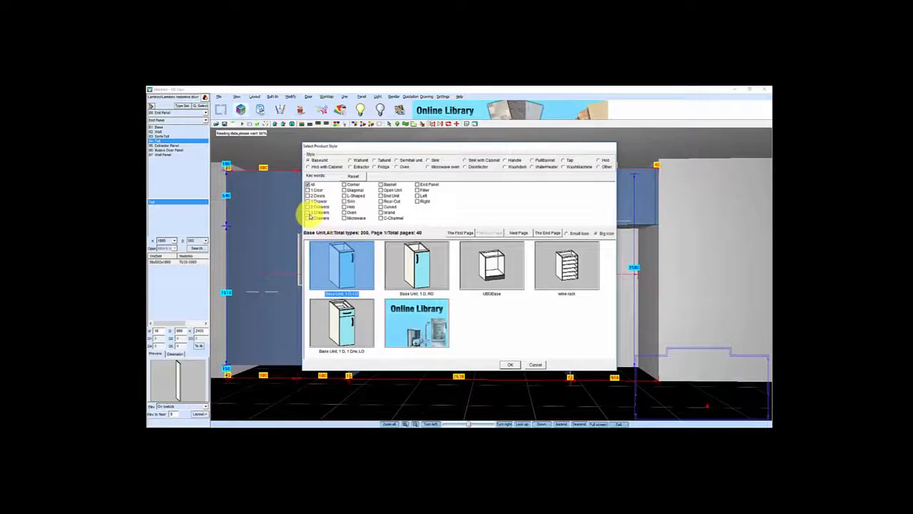
{"action": "left_click", "coordinate": [308, 212]}
{"action": "left_click", "coordinate": [504, 309]}
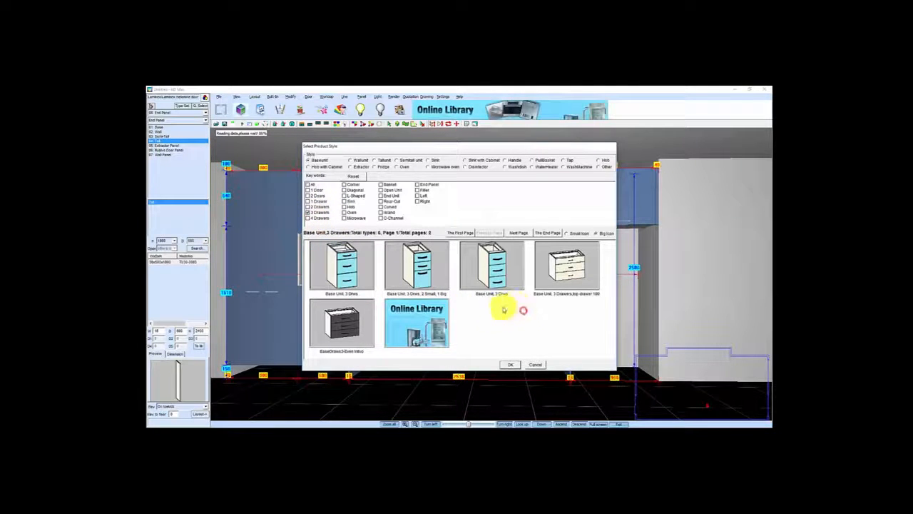
{"action": "left_click", "coordinate": [575, 268]}
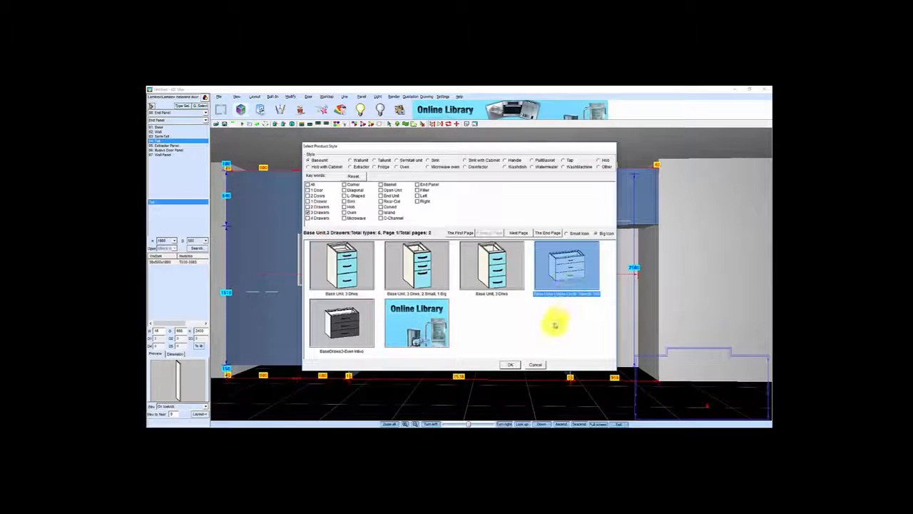
{"action": "left_click", "coordinate": [509, 364]}
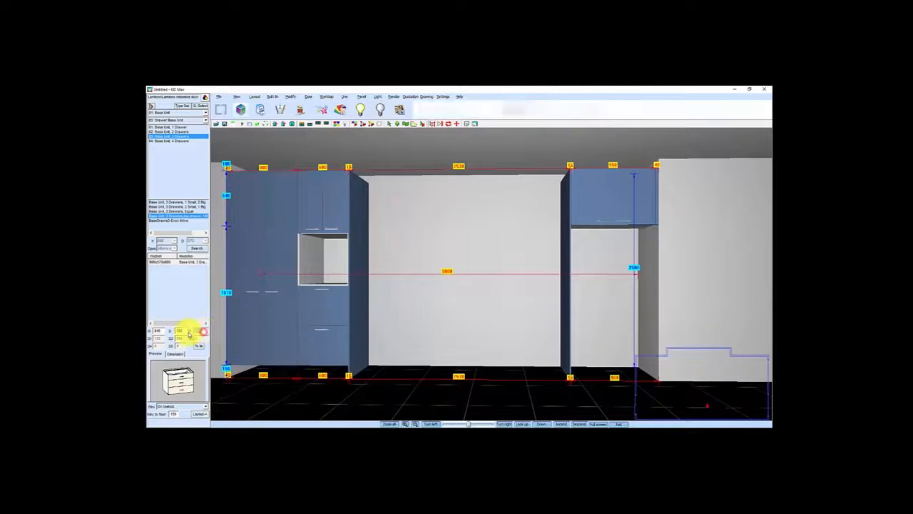
Place the three-drawer base unit, sized 846 mm wide and 720 mm high, against the oven tower's end panel
{"action": "left_click", "coordinate": [200, 414]}
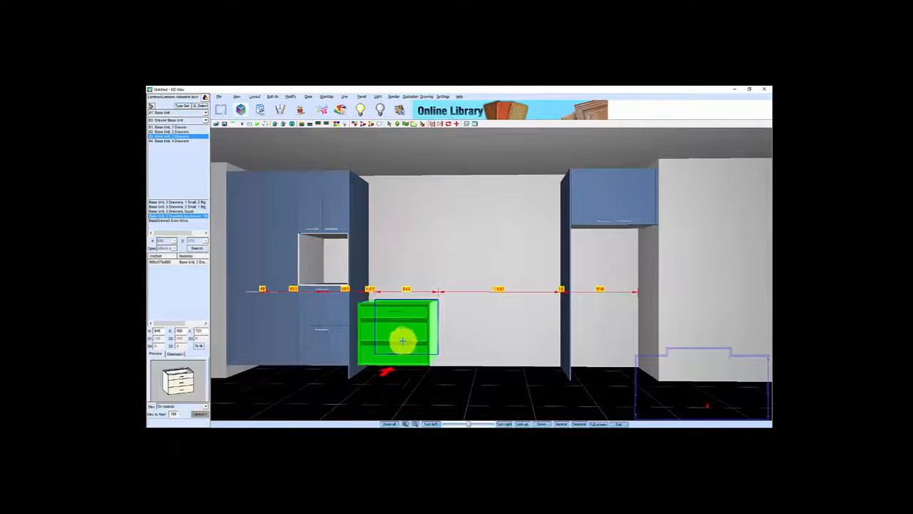
{"action": "left_click", "coordinate": [398, 339]}
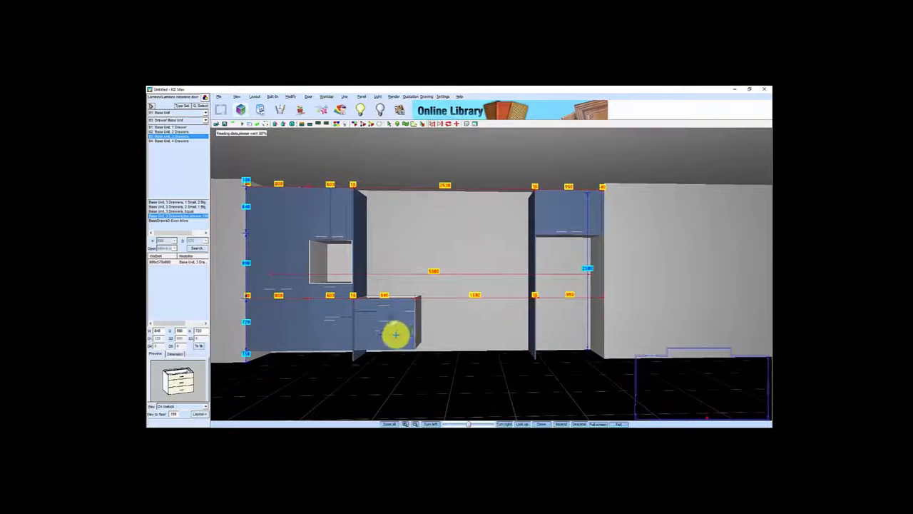
Copy the three-drawer base unit twice, side by side, to fill the run up to the opposite end panel
{"action": "right_click", "coordinate": [393, 322]}
{"action": "left_click", "coordinate": [412, 230]}
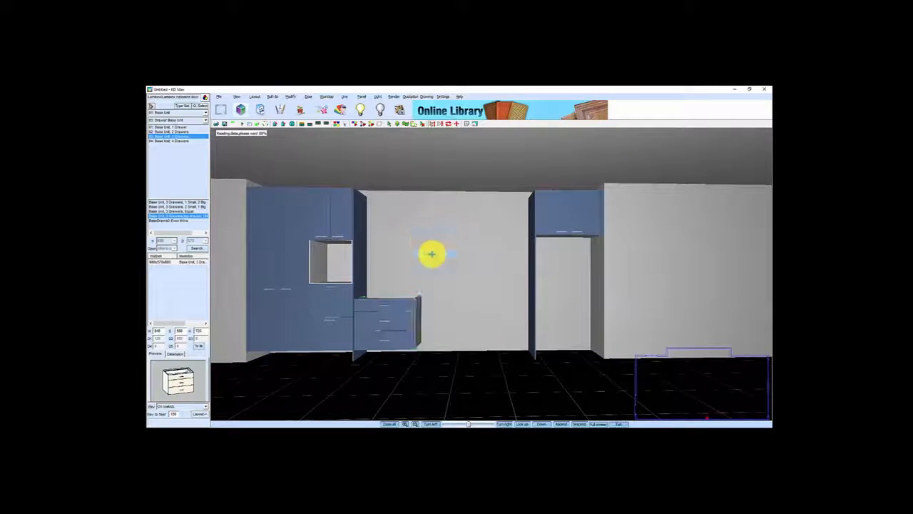
{"action": "left_click", "coordinate": [426, 304]}
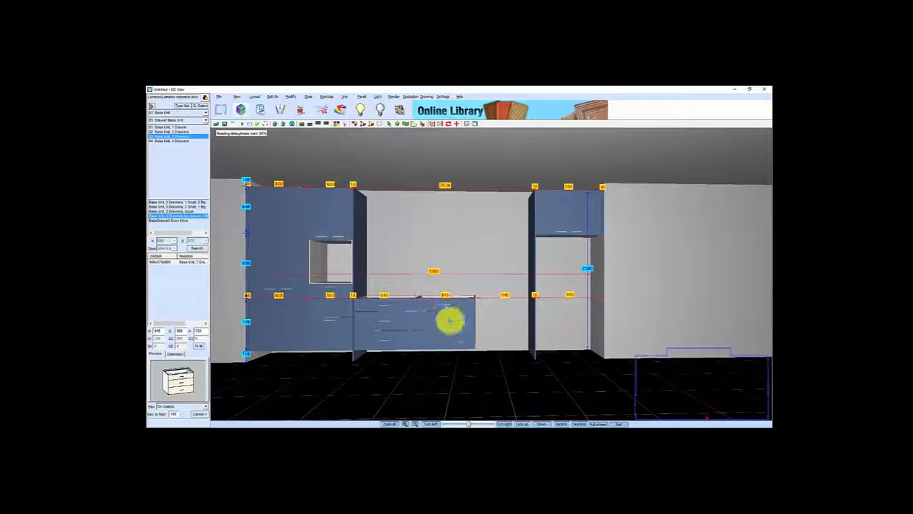
{"action": "middle_click_drag", "start_coordinate": [450, 319], "coordinate": [399, 322]}
{"action": "right_click", "coordinate": [376, 321]}
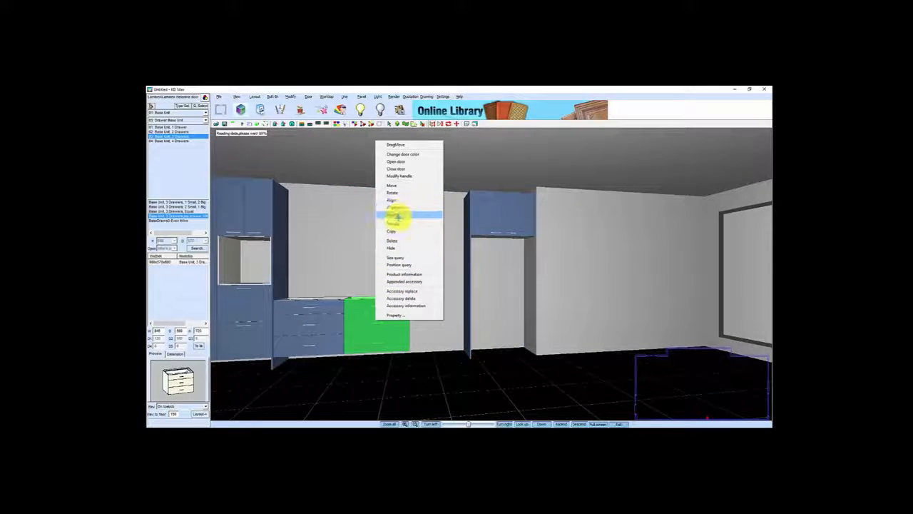
{"action": "left_click", "coordinate": [393, 230]}
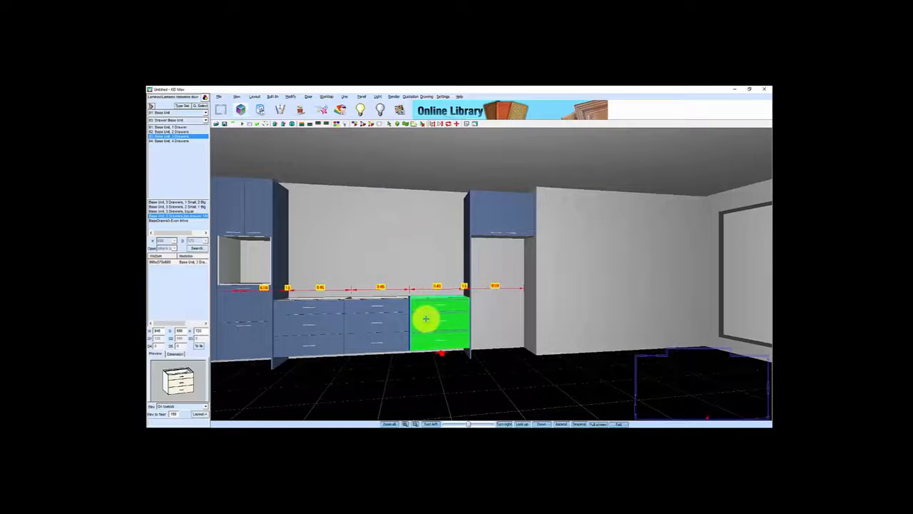
{"action": "left_click", "coordinate": [425, 318]}
{"action": "middle_click_drag", "start_coordinate": [428, 311], "coordinate": [476, 347]}
{"action": "scroll", "coordinate": [476, 350], "scroll_direction": "up", "scroll_amount": 3}
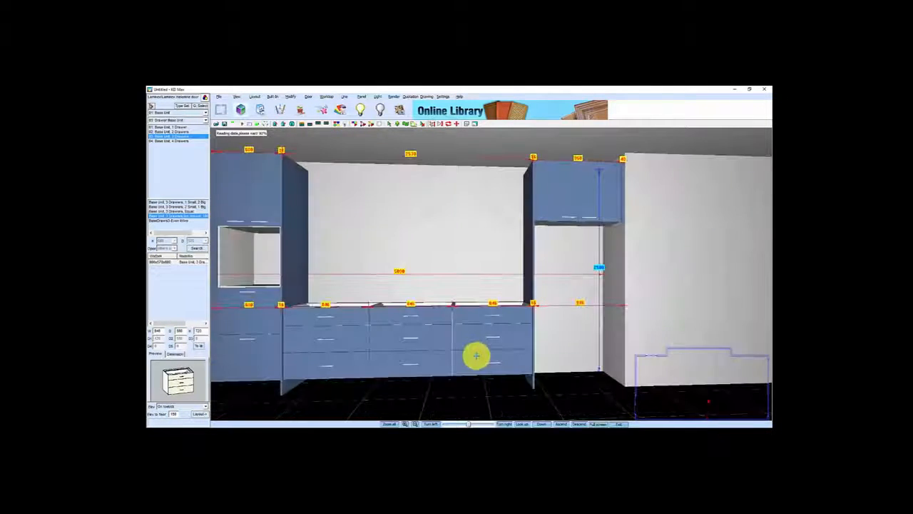
{"action": "middle_click_drag", "start_coordinate": [467, 365], "coordinate": [443, 349]}
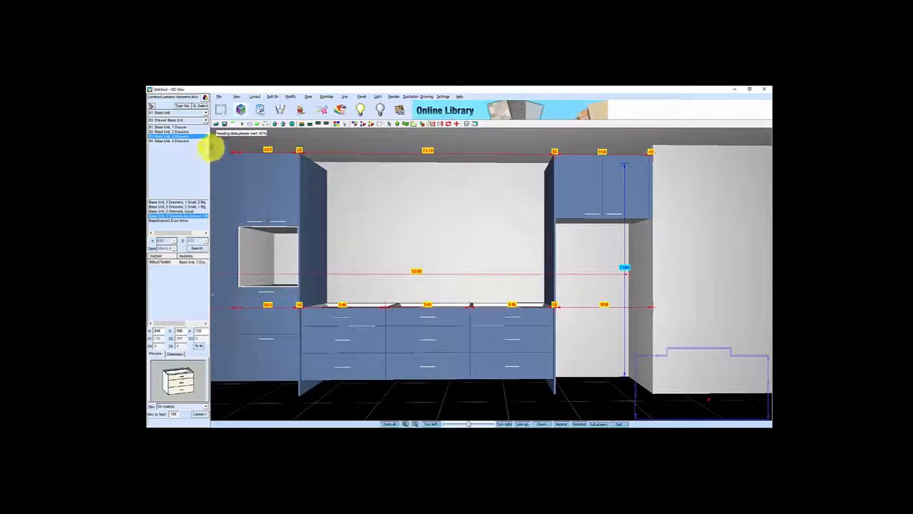
Browse the wall unit styles and choose the up-turning unit with two aluminium-frame glass doors
{"action": "left_click", "coordinate": [181, 106]}
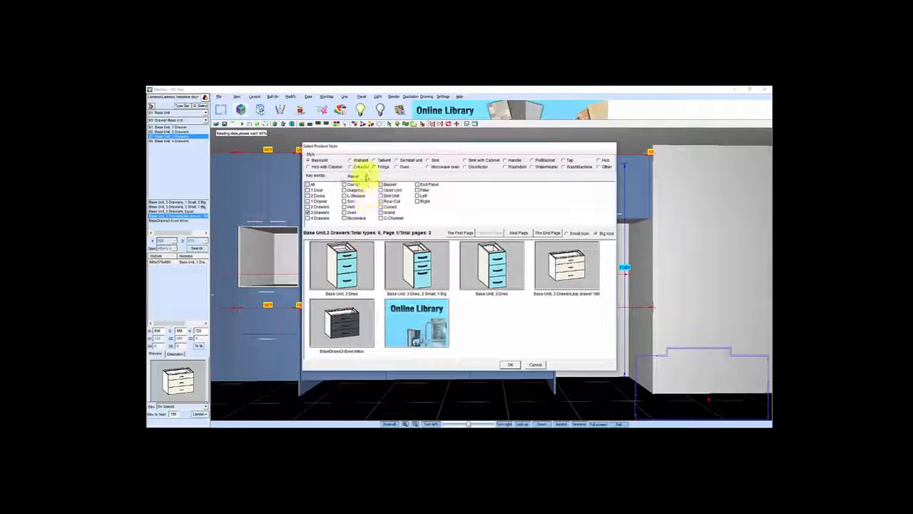
{"action": "left_click", "coordinate": [350, 160]}
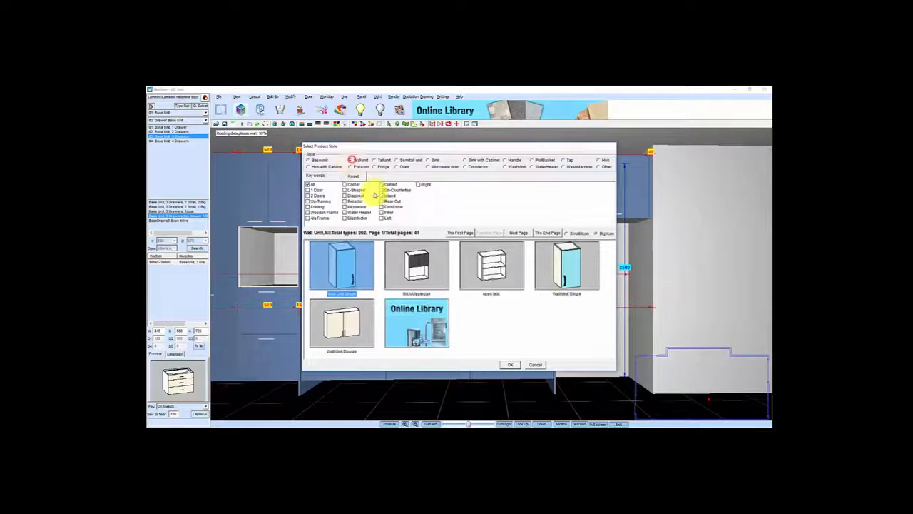
{"action": "left_click", "coordinate": [520, 233]}
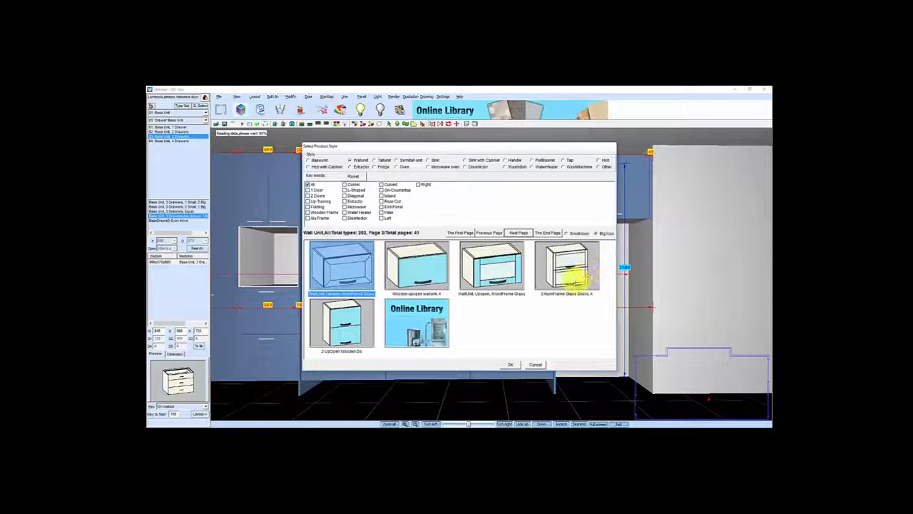
{"action": "left_click", "coordinate": [566, 267]}
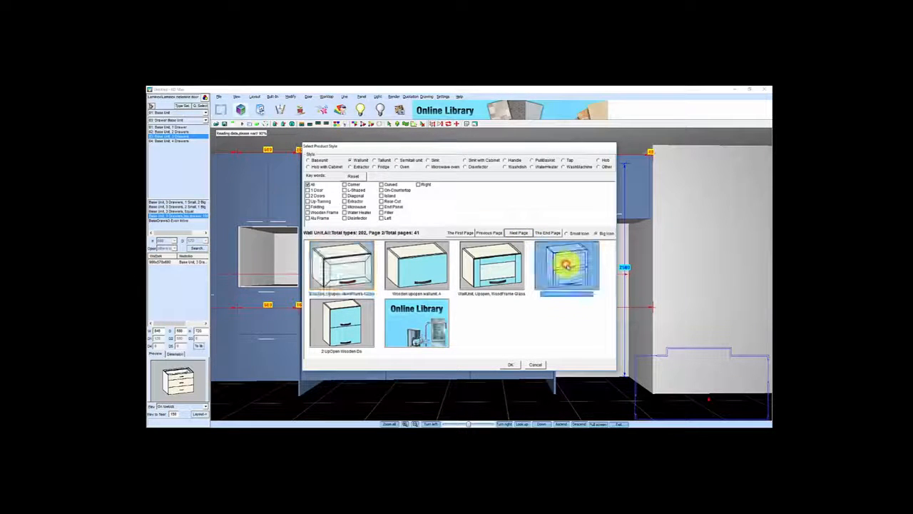
{"action": "left_click", "coordinate": [511, 364]}
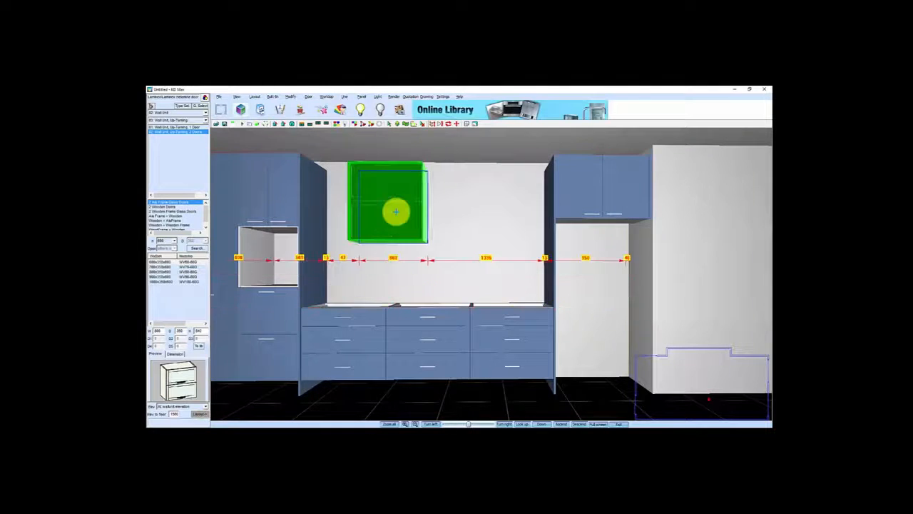
Place the 800 mm wide, 840 mm high glass-door wall unit beside the oven tower's end panel and copy it against the opposite end panel
{"action": "left_click", "coordinate": [351, 204]}
{"action": "mouse_move", "coordinate": [362, 212]}
{"action": "middle_mouse_down"}
{"action": "mouse_move", "coordinate": [332, 192]}
{"action": "mouse_move", "coordinate": [347, 216]}
{"action": "middle_mouse_up"}
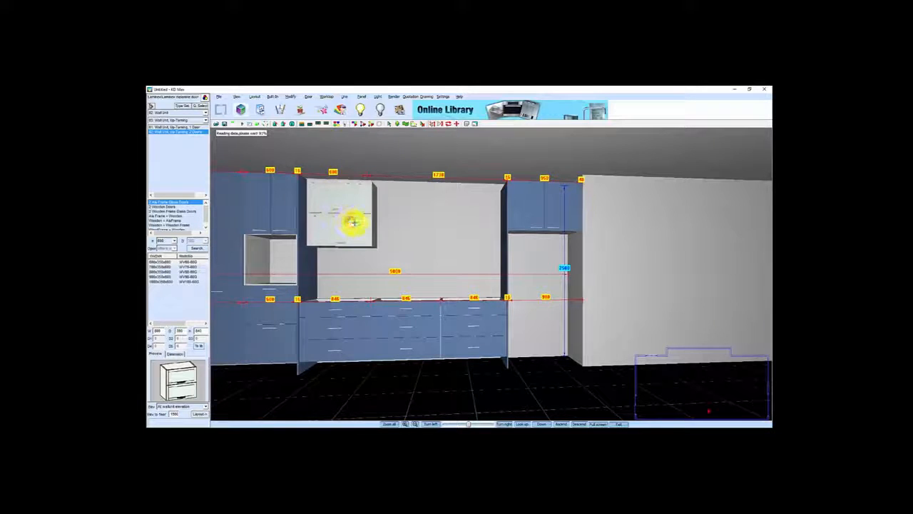
{"action": "right_click", "coordinate": [353, 223]}
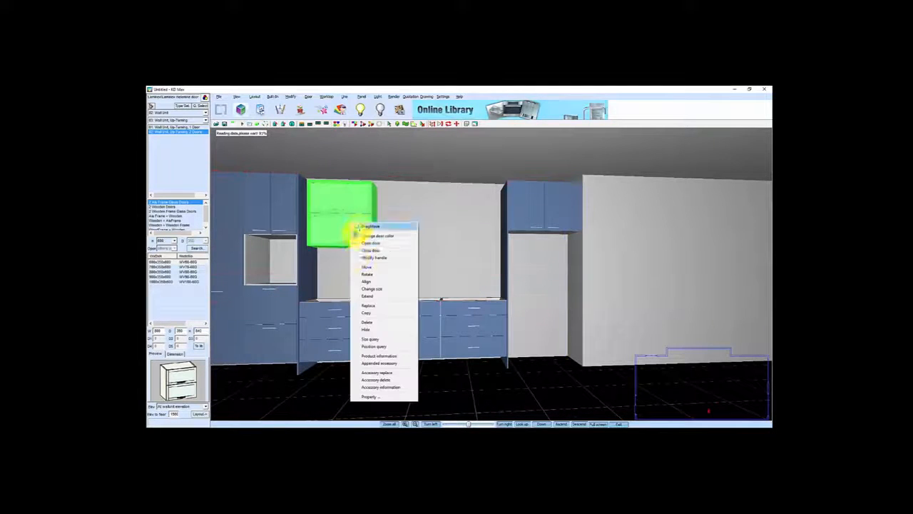
{"action": "left_click", "coordinate": [368, 313]}
{"action": "left_click", "coordinate": [497, 233]}
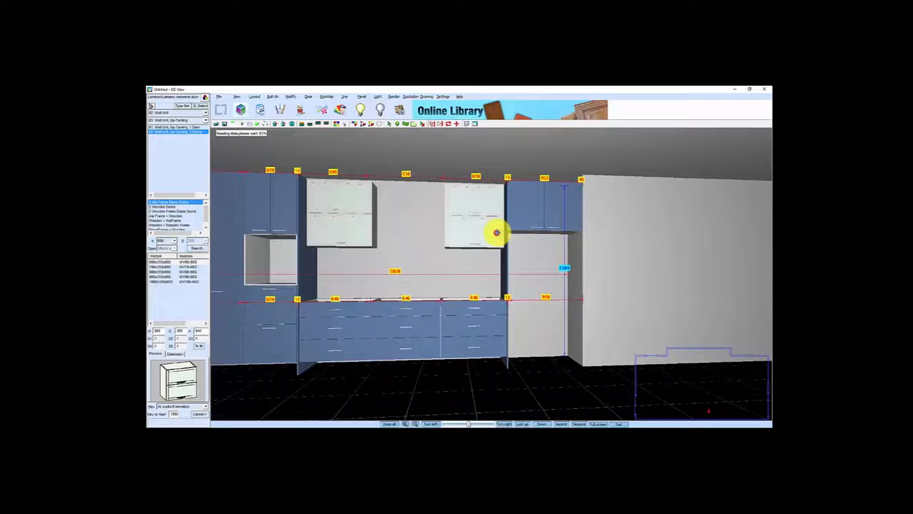
{"action": "middle_click_drag", "start_coordinate": [473, 240], "coordinate": [497, 282]}
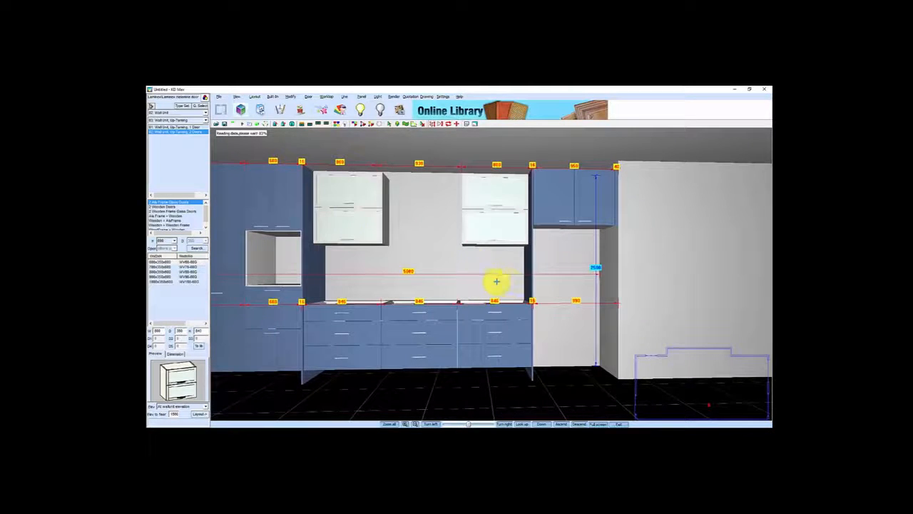
Filter the wall unit styles by End Panel and choose the upright Decorative Panel
{"action": "left_click", "coordinate": [184, 106]}
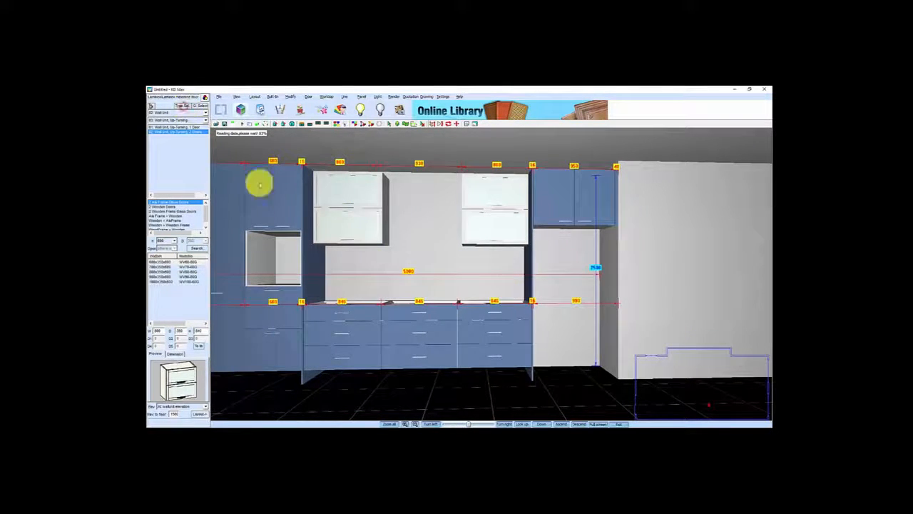
{"action": "left_click", "coordinate": [383, 206]}
{"action": "left_click", "coordinate": [344, 264]}
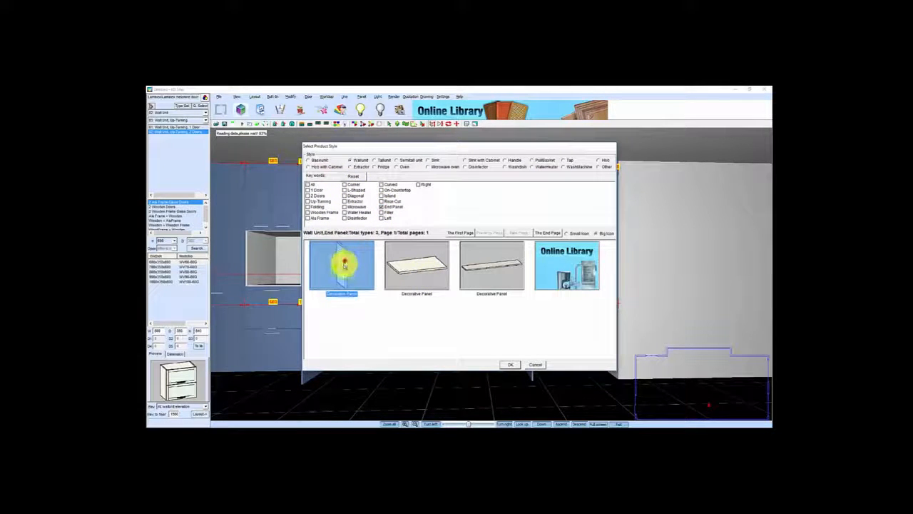
{"action": "left_click", "coordinate": [511, 364]}
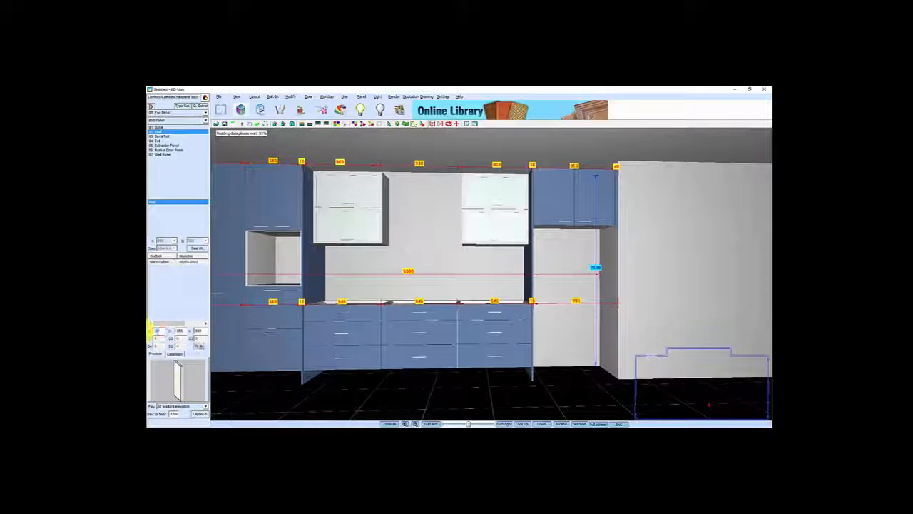
Place a 16 mm wide, 840 mm high end panel on one glass-door wall unit's open side and copy it to the other unit's open side
{"action": "left_click", "coordinate": [202, 331]}
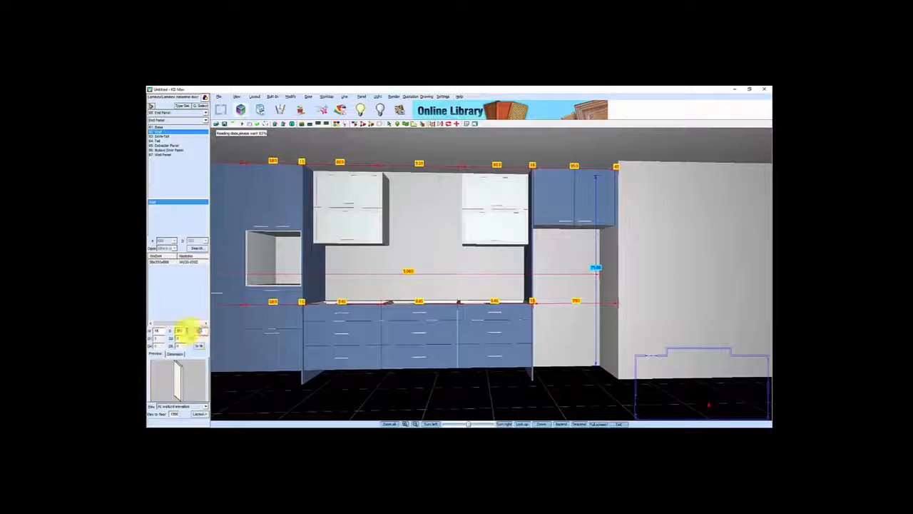
{"action": "left_click", "coordinate": [199, 415]}
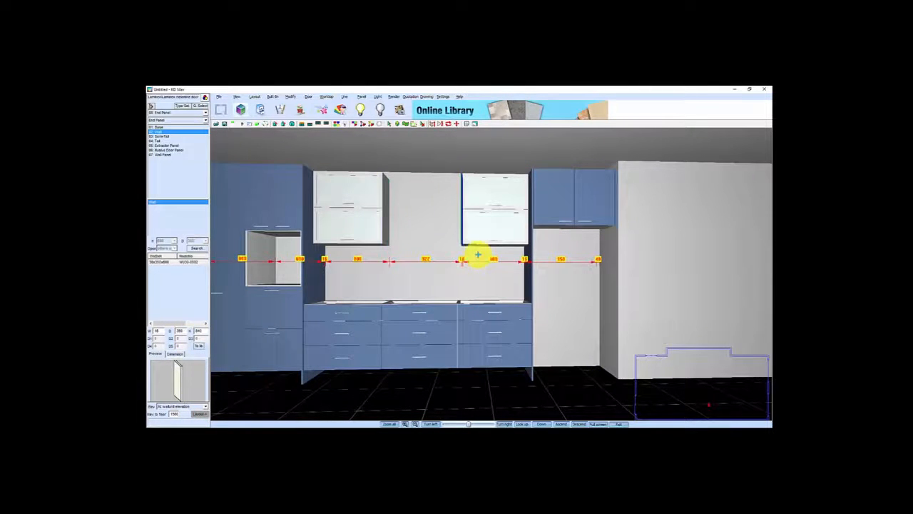
{"action": "left_click", "coordinate": [464, 231]}
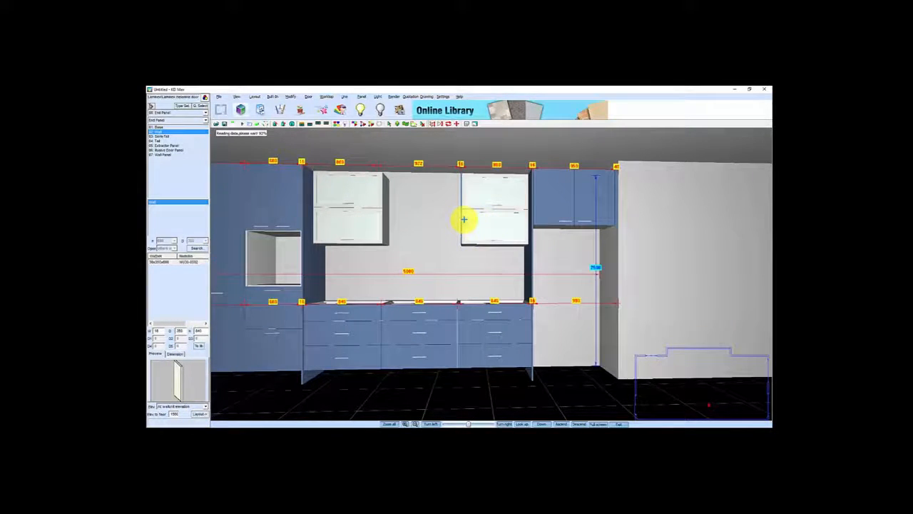
{"action": "right_click", "coordinate": [462, 216]}
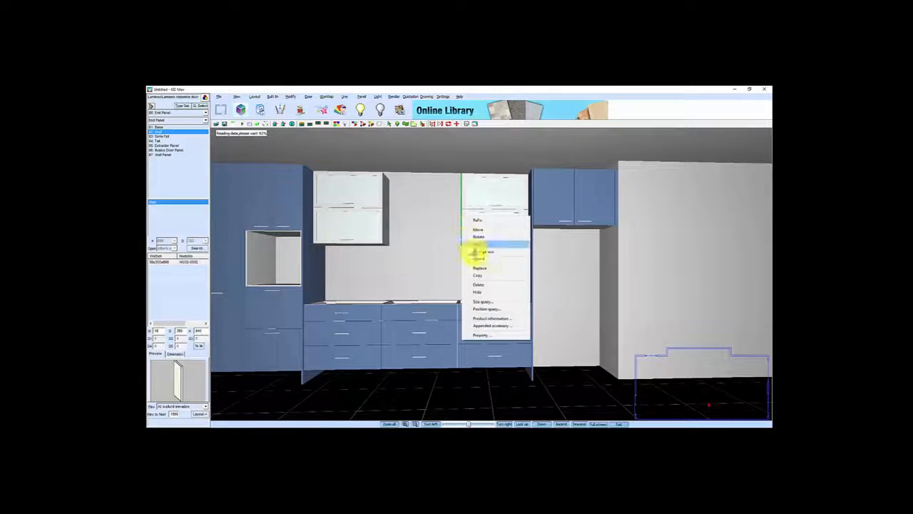
{"action": "left_click", "coordinate": [477, 275]}
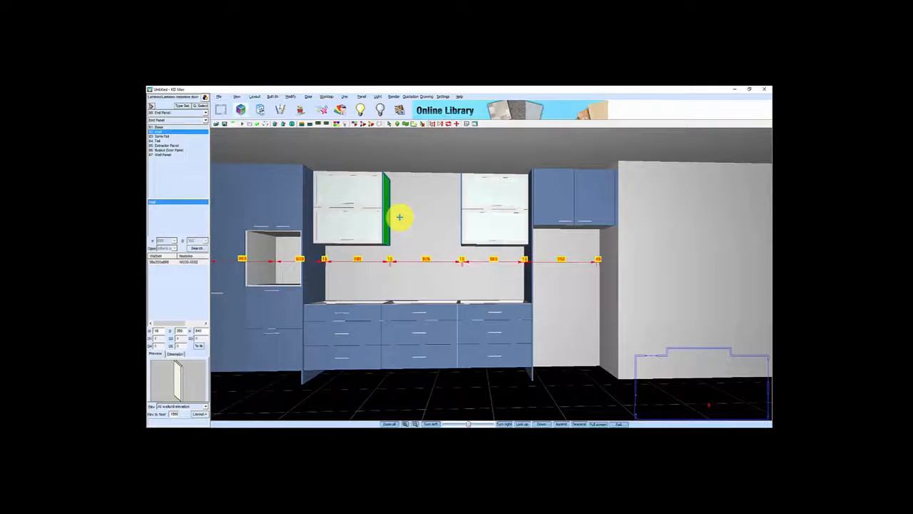
{"action": "left_click_drag", "start_coordinate": [407, 210], "coordinate": [361, 222]}
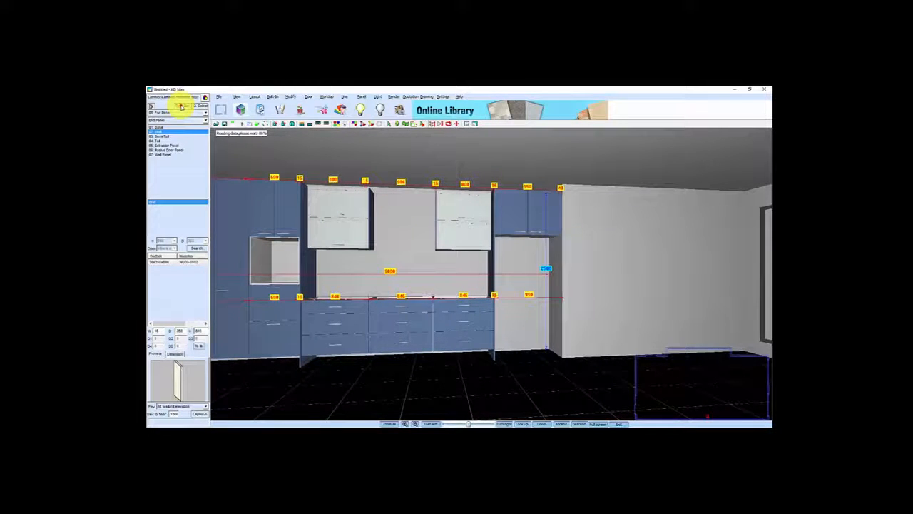
Browse the extractor styles to page 7 and choose the first Fotile Extractor, a pipe-type hood
{"action": "left_click", "coordinate": [181, 106]}
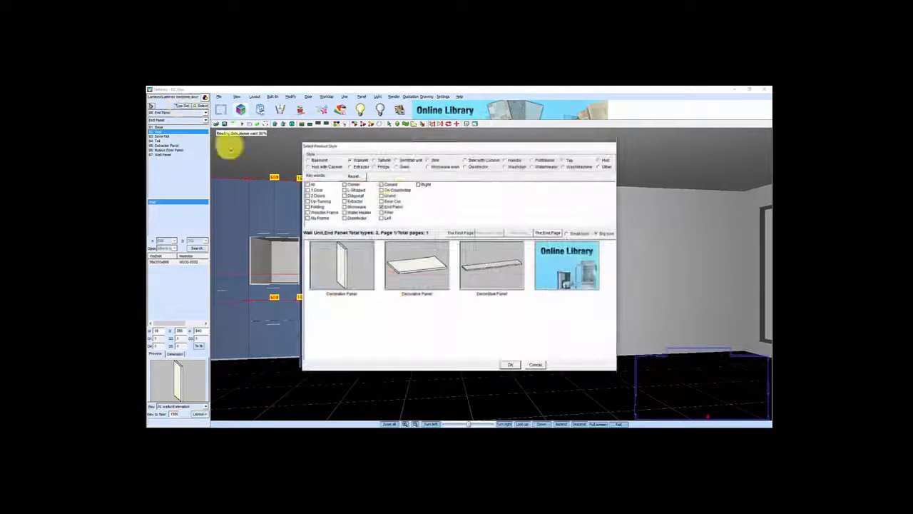
{"action": "left_click", "coordinate": [350, 167]}
{"action": "left_click", "coordinate": [519, 233]}
{"action": "left_click", "coordinate": [519, 233]}
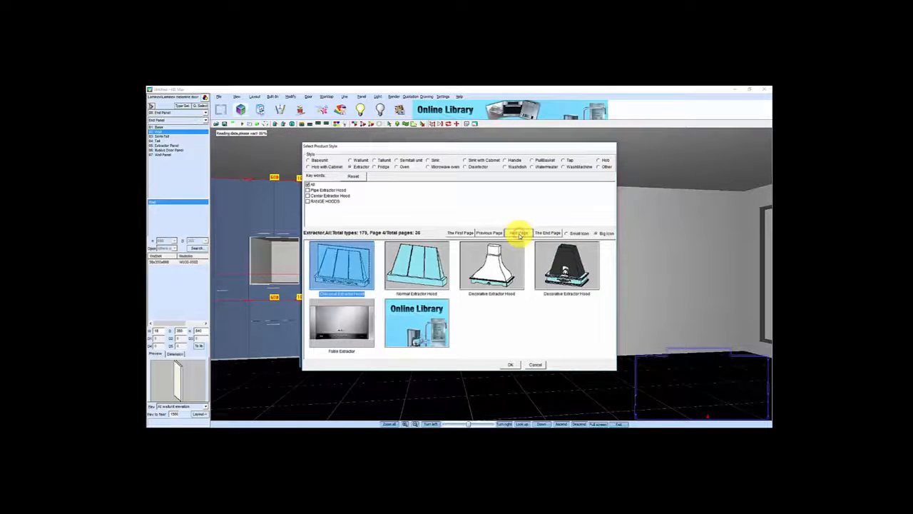
{"action": "left_click", "coordinate": [519, 233]}
{"action": "left_click", "coordinate": [518, 234]}
{"action": "left_click", "coordinate": [519, 234]}
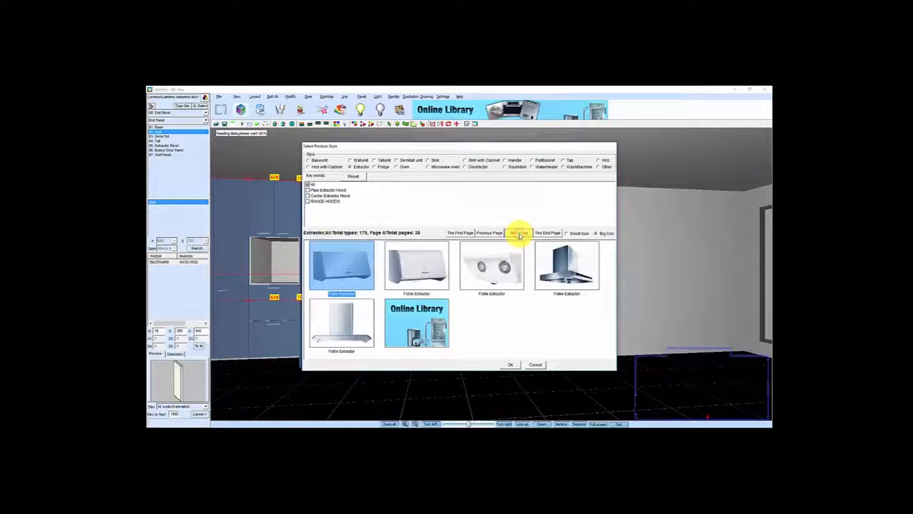
{"action": "left_click", "coordinate": [520, 234]}
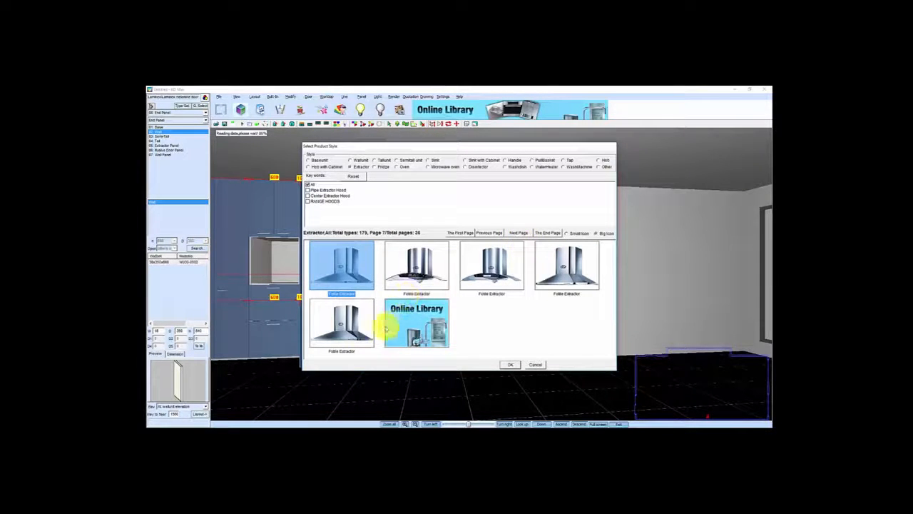
{"action": "left_click", "coordinate": [352, 273]}
{"action": "left_click", "coordinate": [511, 364]}
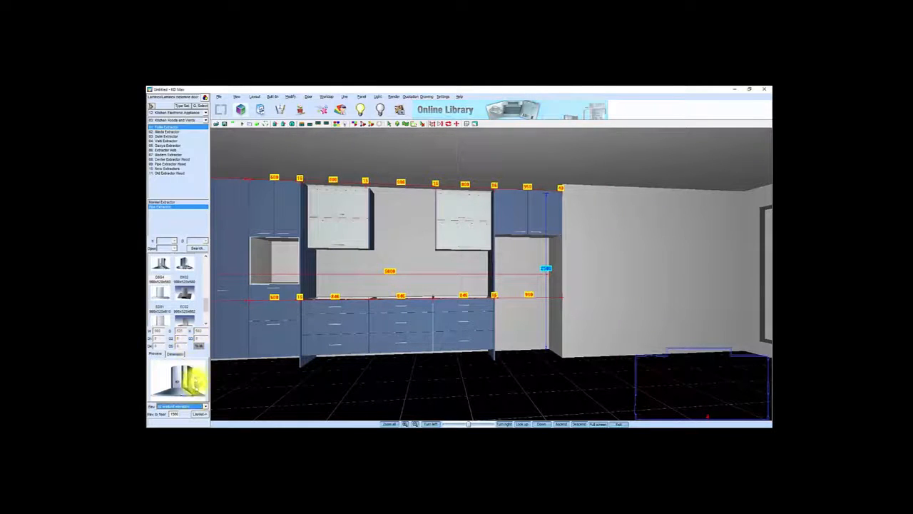
Place the extractor hood on the wall between the two glass-door wall units, above the middle drawer unit
{"action": "left_click", "coordinate": [198, 414]}
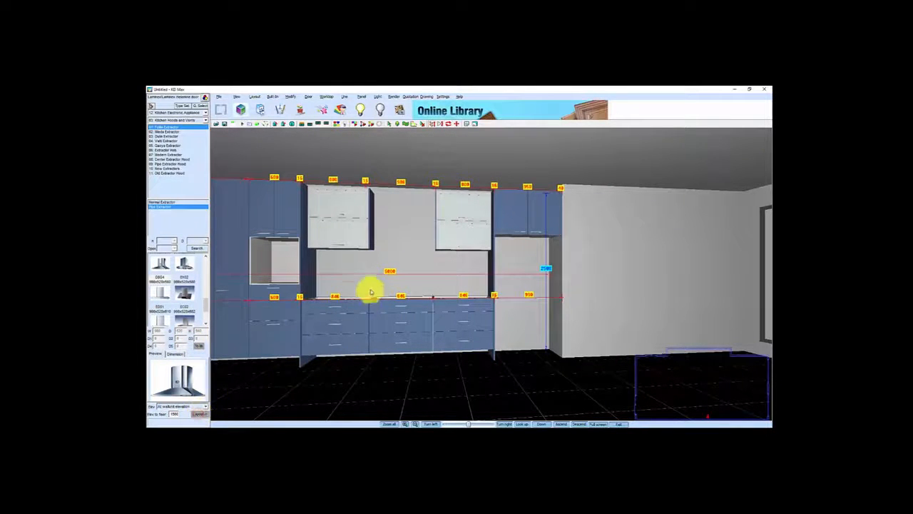
{"action": "left_click", "coordinate": [410, 239]}
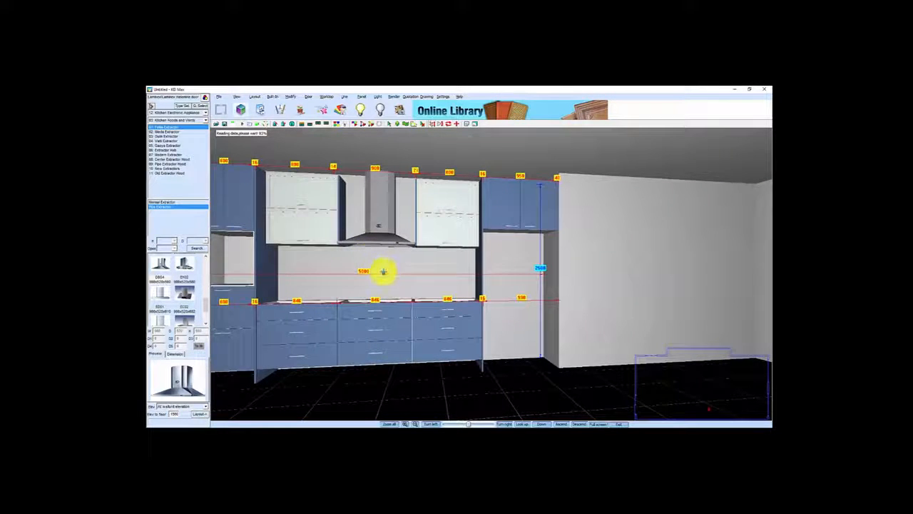
{"action": "scroll", "coordinate": [384, 271], "scroll_direction": "down", "scroll_amount": 3}
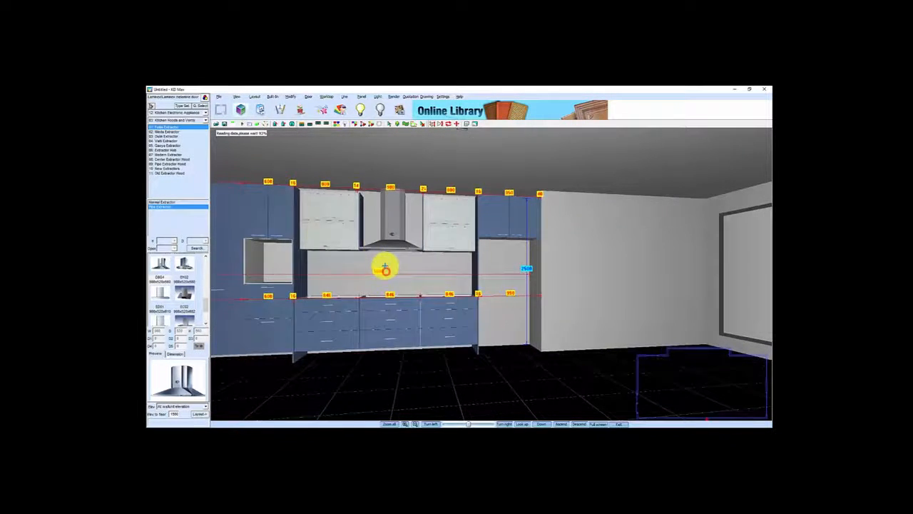
{"action": "scroll", "coordinate": [384, 279], "scroll_direction": "up", "scroll_amount": 1}
{"action": "middle_click_drag", "start_coordinate": [385, 284], "coordinate": [424, 288]}
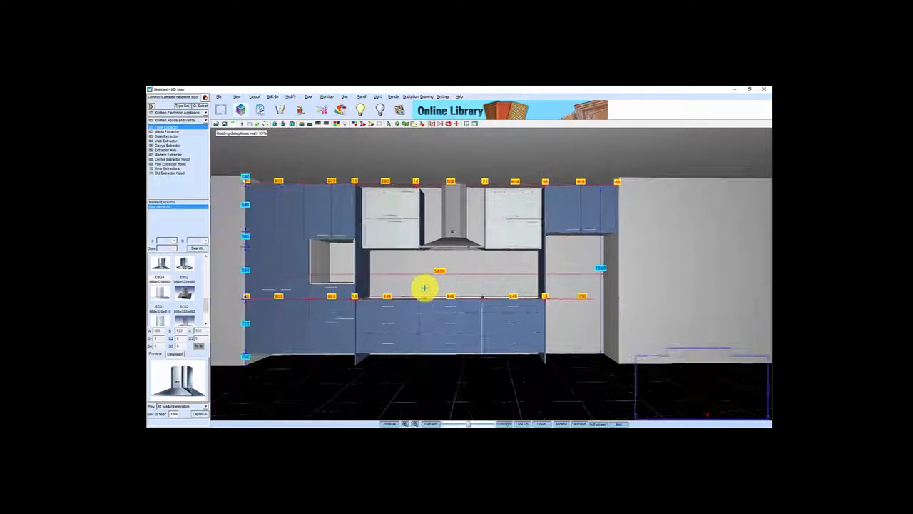
{"action": "scroll", "coordinate": [426, 283], "scroll_direction": "down", "scroll_amount": 1}
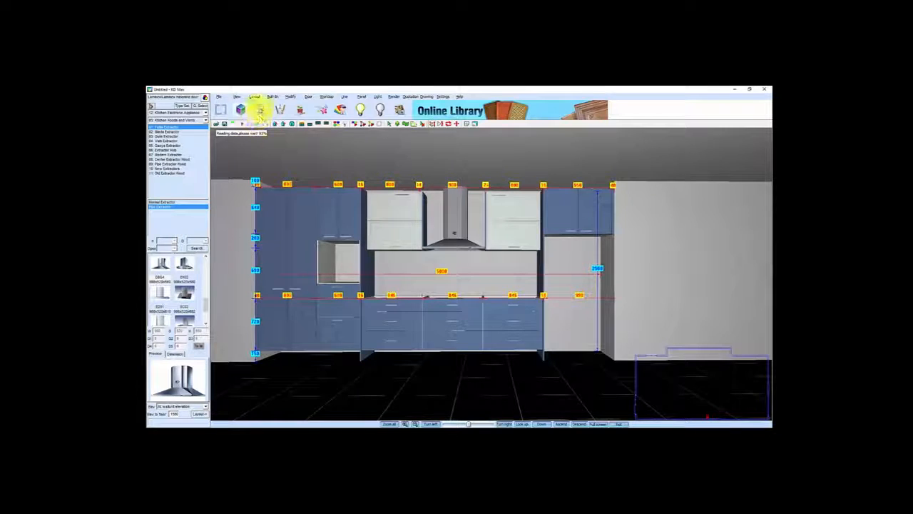
Create ceiling fillers up to the ceiling above the selected tall and wall units, front part and sides, with a side indent of 10 mm
{"action": "left_click", "coordinate": [346, 97]}
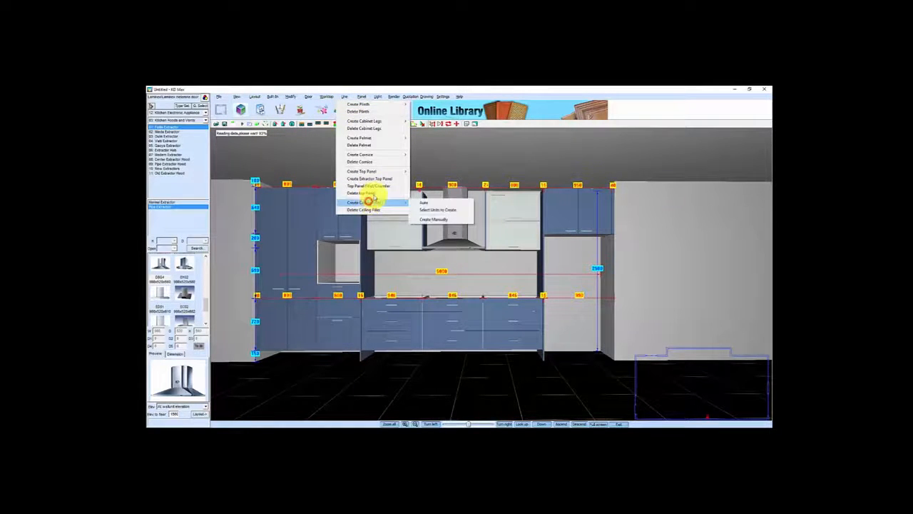
{"action": "mouse_move", "coordinate": [404, 202]}
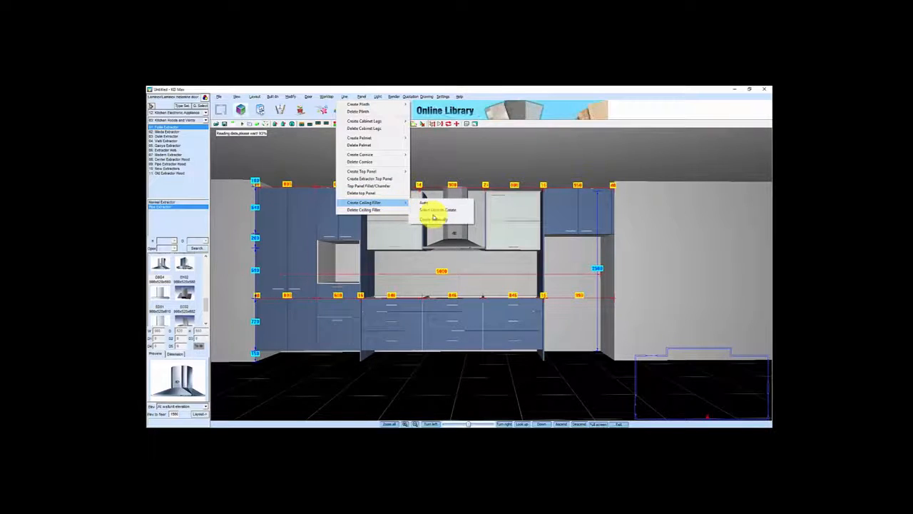
{"action": "left_click", "coordinate": [441, 211]}
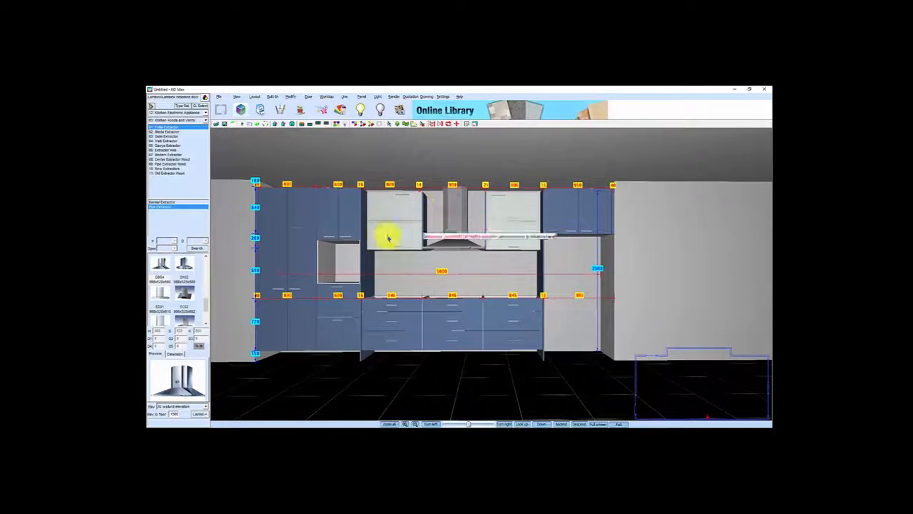
{"action": "left_click", "coordinate": [279, 223]}
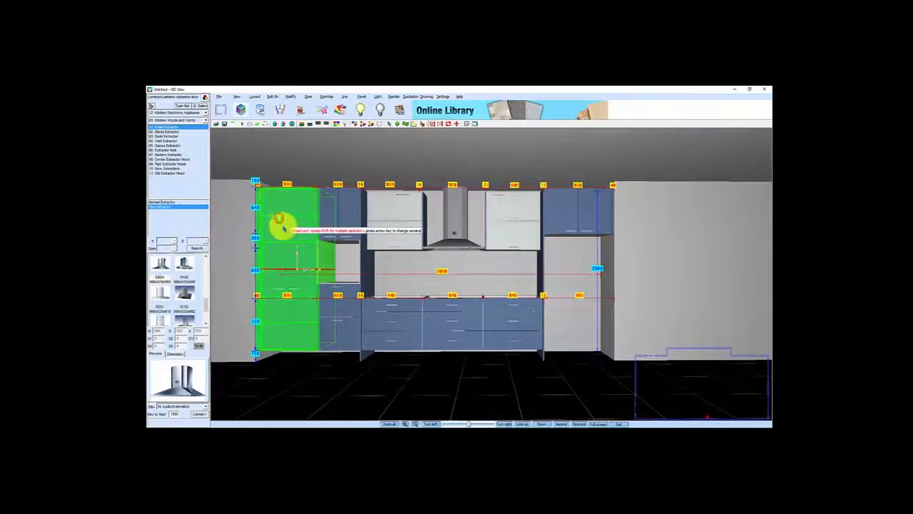
{"action": "left_click", "coordinate": [333, 222]}
{"action": "left_click", "coordinate": [365, 262]}
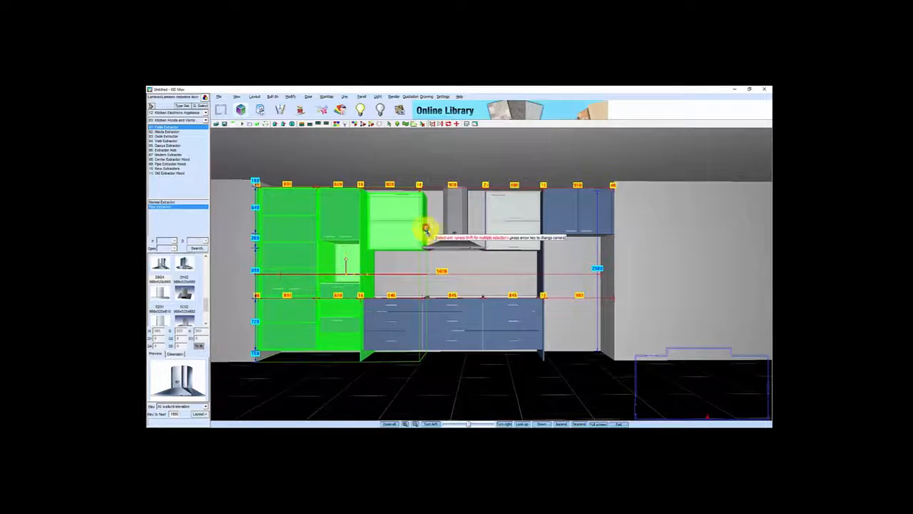
{"action": "left_click", "coordinate": [518, 227], "text": "shift"}
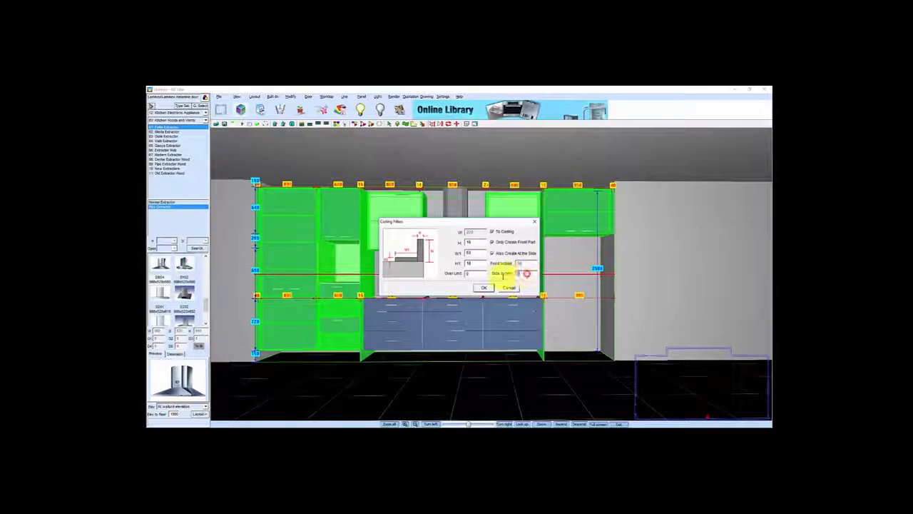
{"action": "type", "text": "10"}
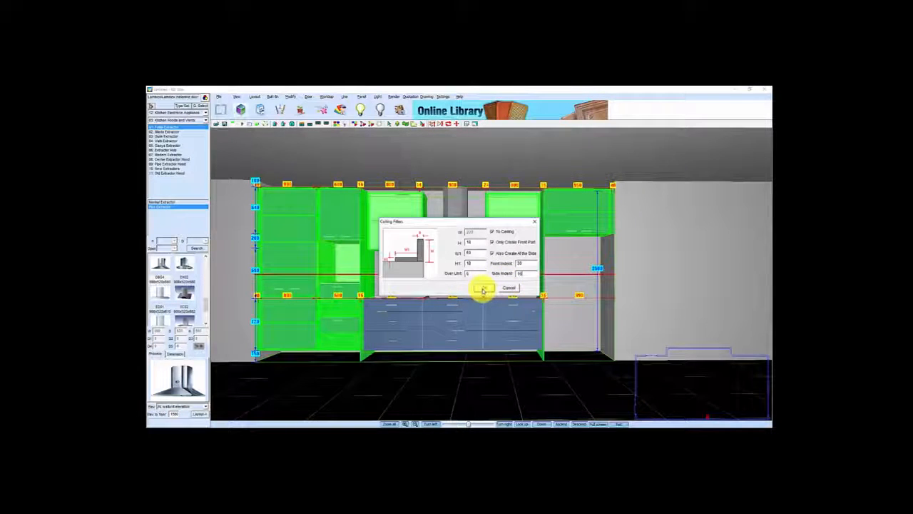
{"action": "left_click", "coordinate": [485, 288]}
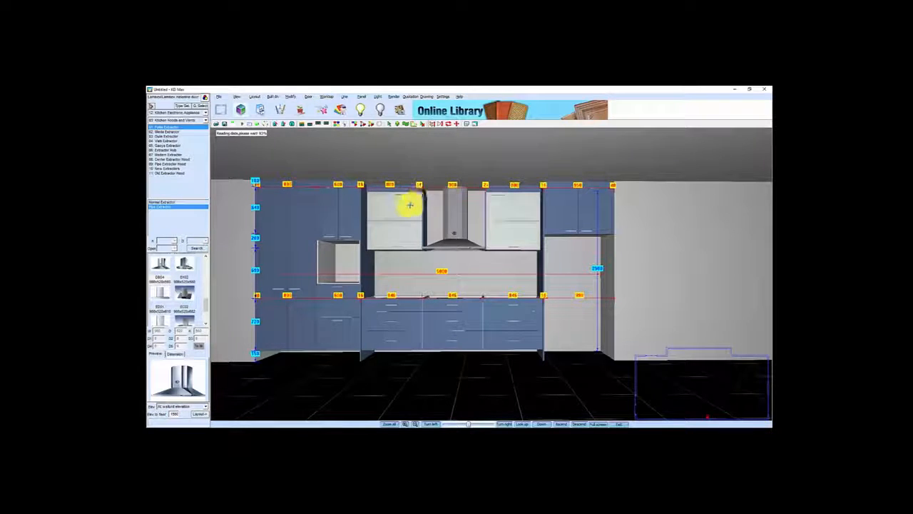
Switch to the top view, filter the base unit styles by 3 Drawers and choose the third style, with equal drawers
{"action": "scroll", "coordinate": [412, 276], "scroll_direction": "down", "scroll_amount": 3}
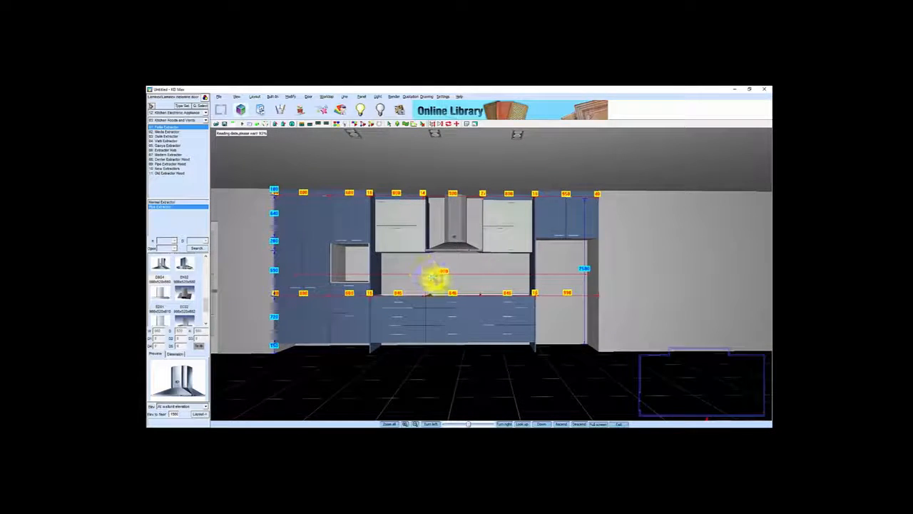
{"action": "scroll", "coordinate": [434, 277], "scroll_direction": "up", "scroll_amount": 1}
{"action": "left_click_drag", "start_coordinate": [440, 285], "coordinate": [423, 271]}
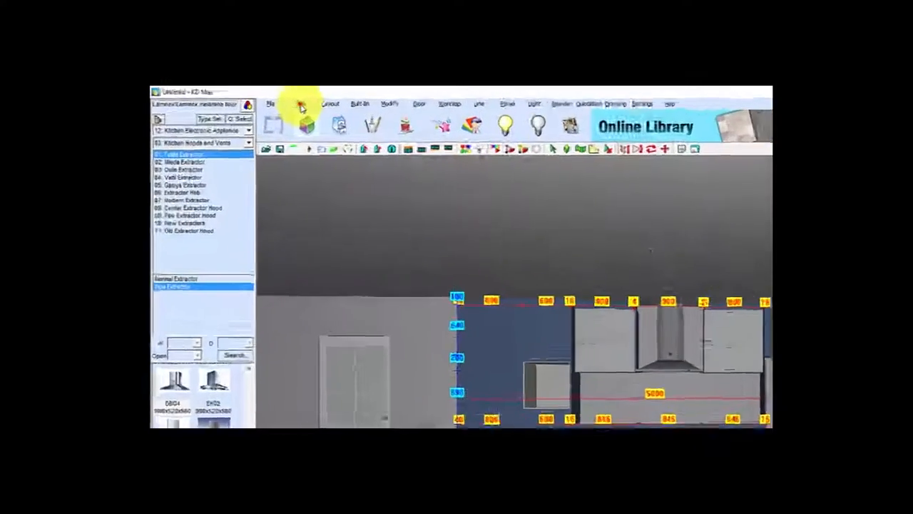
{"action": "left_click", "coordinate": [236, 96]}
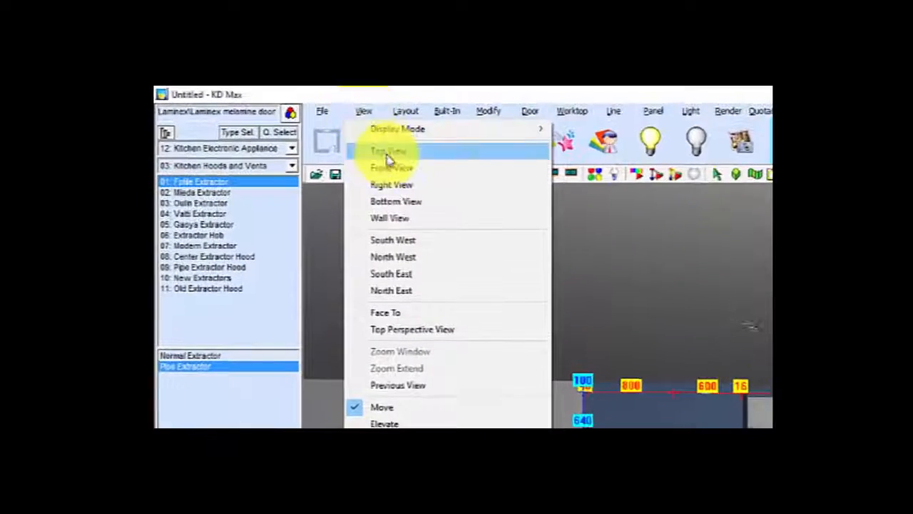
{"action": "left_click", "coordinate": [359, 143]}
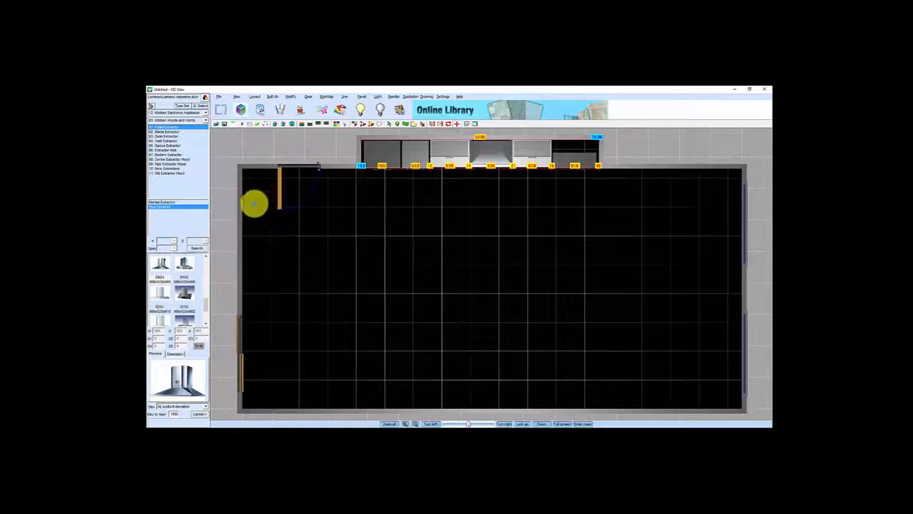
{"action": "left_click", "coordinate": [184, 107]}
{"action": "left_click", "coordinate": [308, 160]}
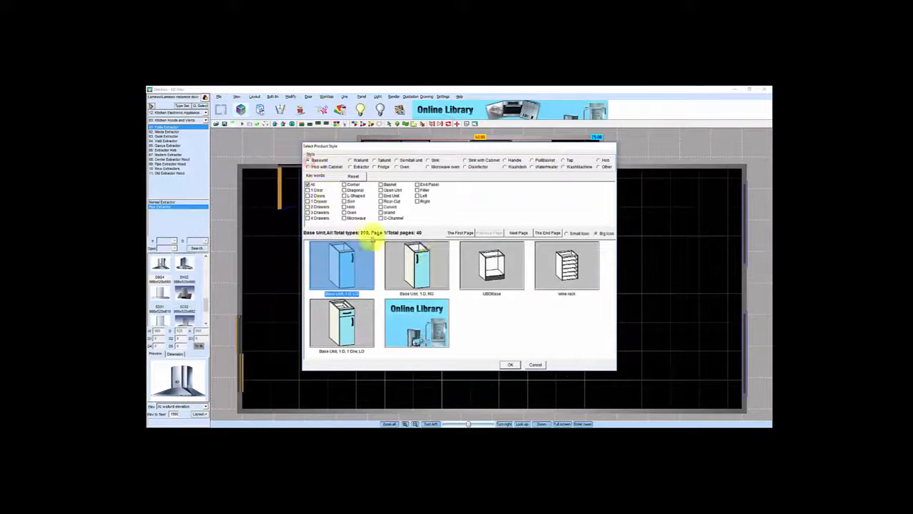
{"action": "left_click", "coordinate": [308, 211]}
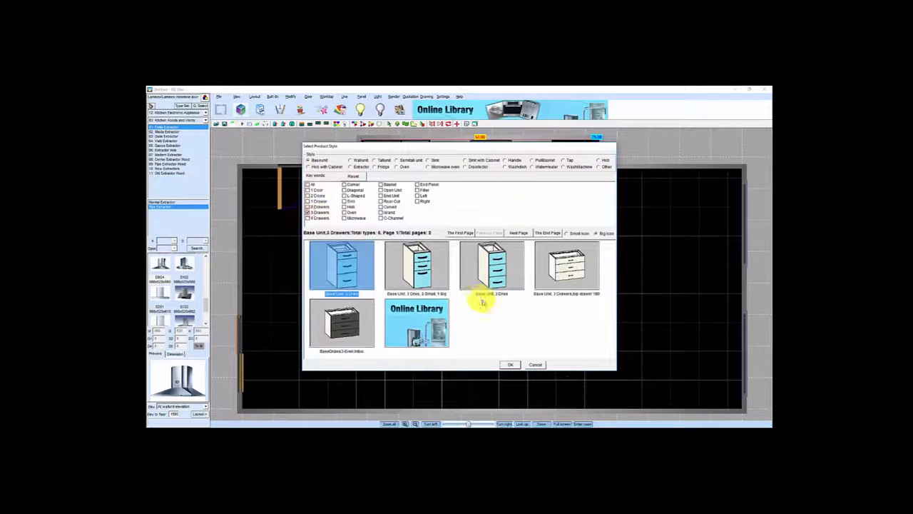
{"action": "left_click", "coordinate": [492, 269]}
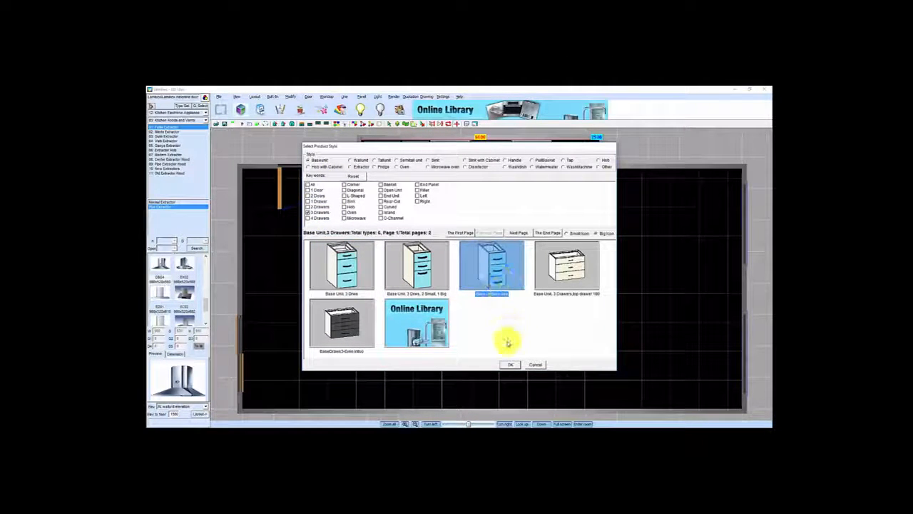
{"action": "left_click", "coordinate": [512, 365]}
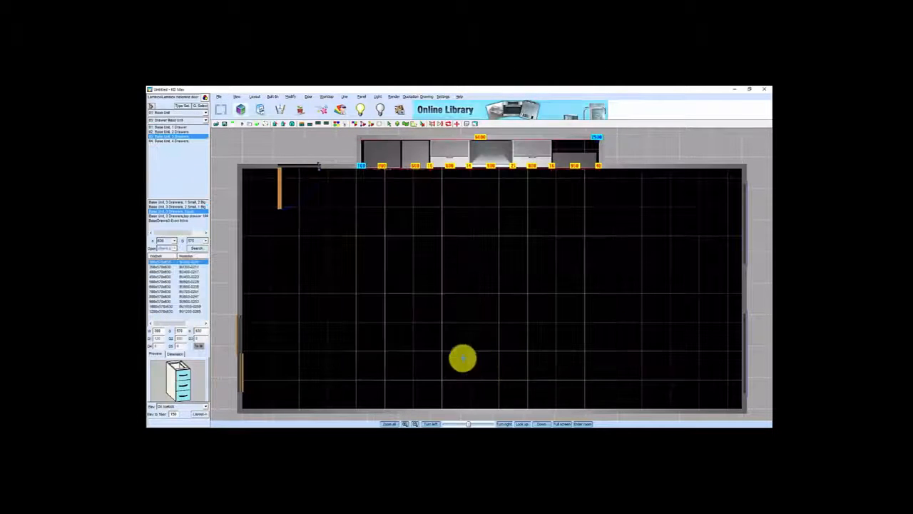
Set the drawer unit to 800 mm wide and 720 mm high, rotate it to face the cabinet run and place it in the room
{"action": "left_click", "coordinate": [159, 330]}
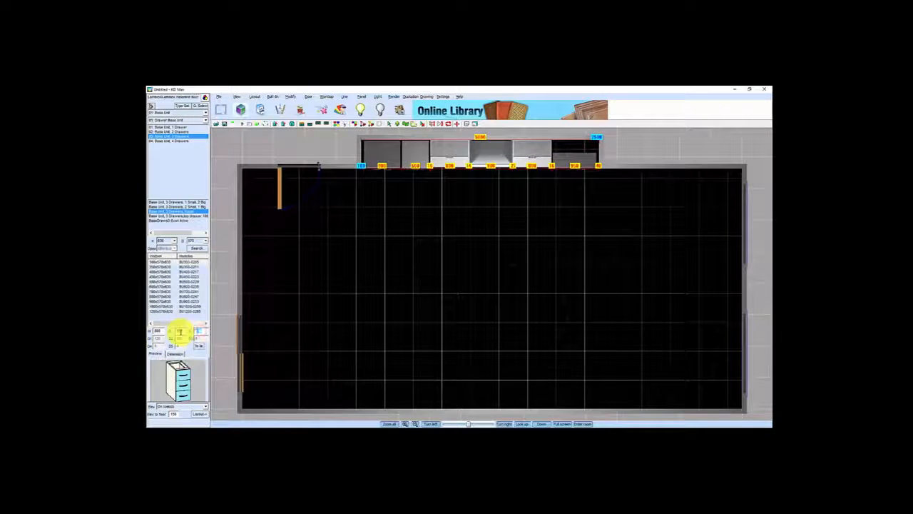
{"action": "left_click", "coordinate": [197, 415]}
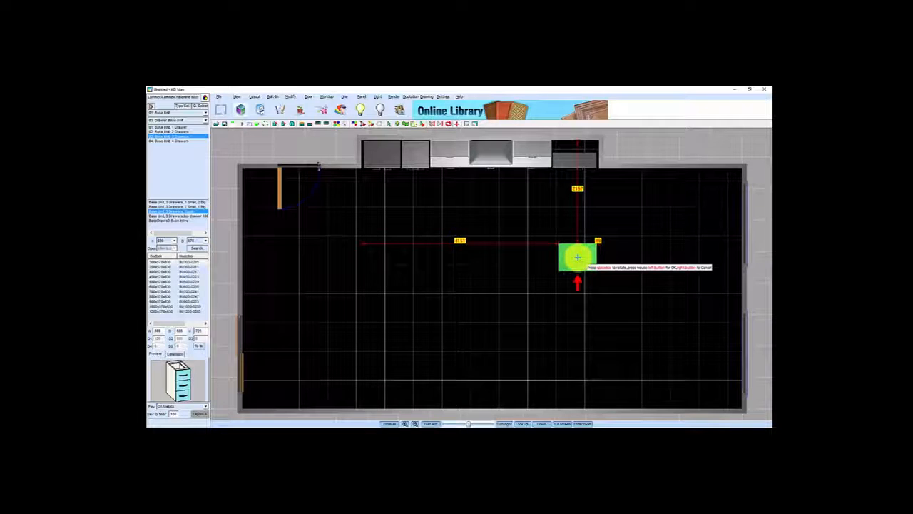
{"action": "key", "text": "space"}
{"action": "key", "text": "space"}
{"action": "key", "text": "space"}
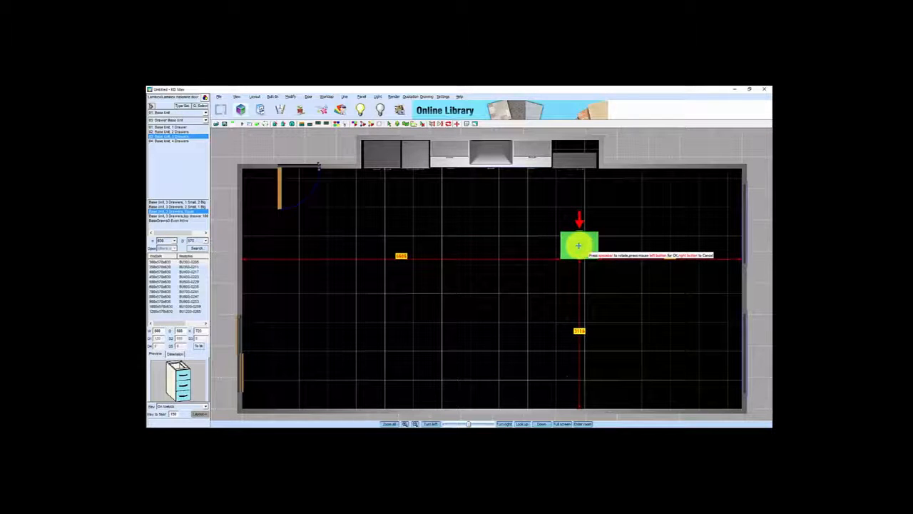
{"action": "left_click", "coordinate": [577, 245]}
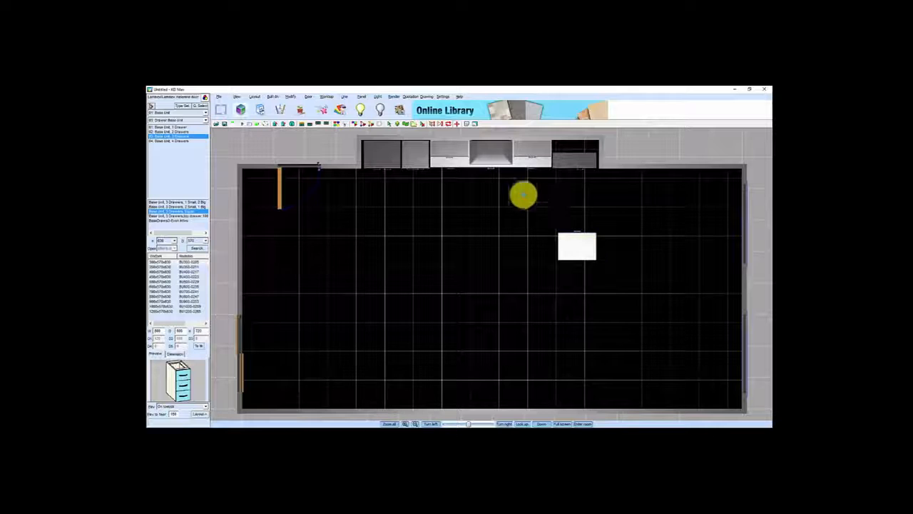
Query the island drawer unit's position and measure its distance to the back wall
{"action": "left_click", "coordinate": [582, 246]}
{"action": "right_click", "coordinate": [583, 246]}
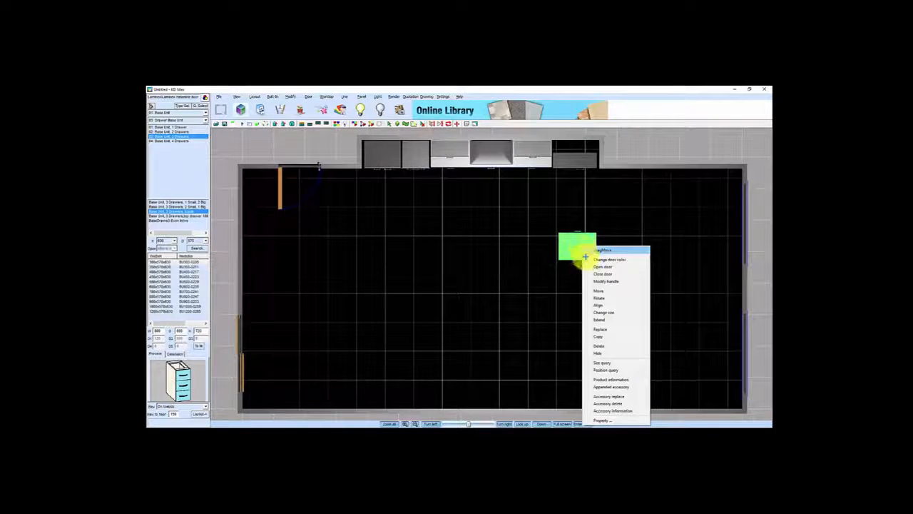
{"action": "left_click", "coordinate": [608, 370]}
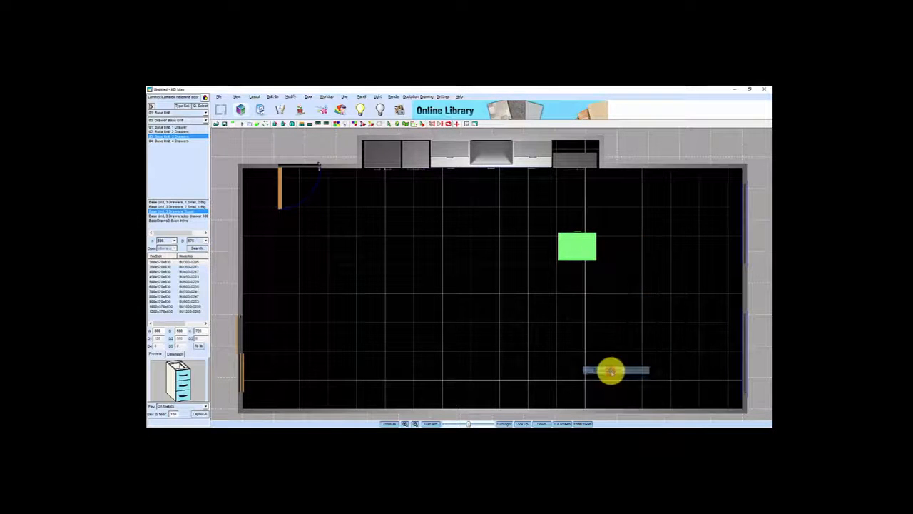
{"action": "left_click", "coordinate": [249, 159]}
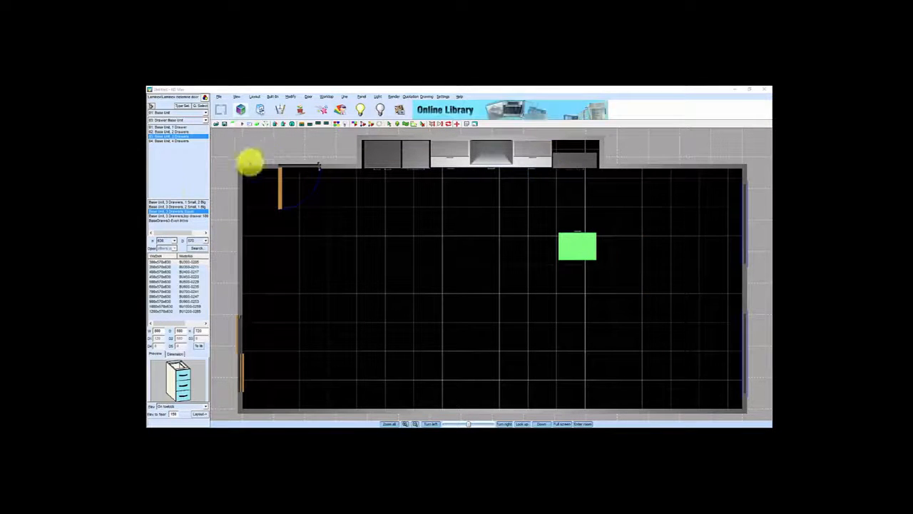
{"action": "left_click", "coordinate": [239, 113]}
{"action": "left_click", "coordinate": [239, 154]}
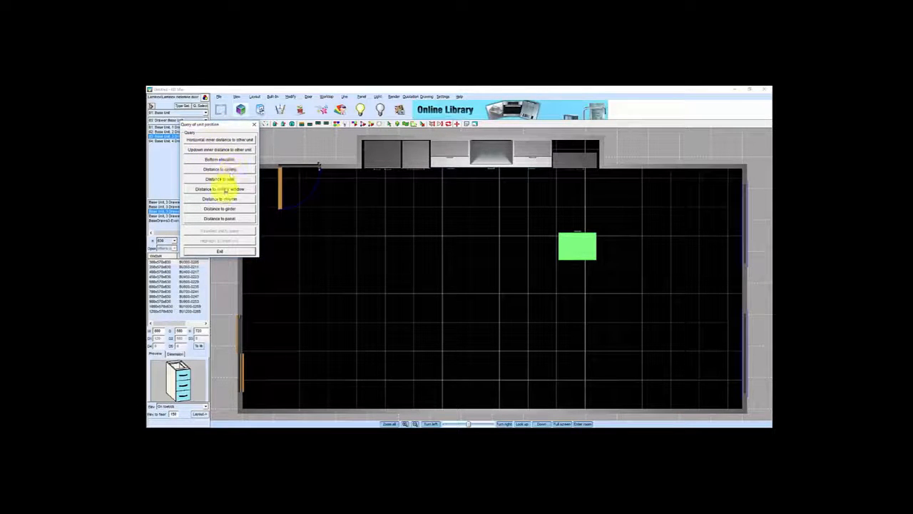
{"action": "left_click", "coordinate": [224, 179]}
{"action": "left_click", "coordinate": [616, 169]}
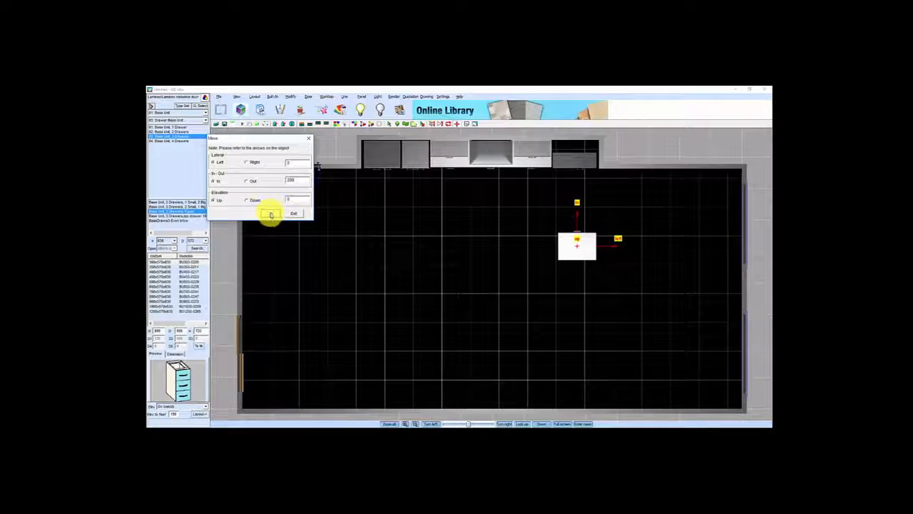
Move the island drawer unit 200 mm in toward the cabinet run and measure its distance to the back wall again
{"action": "left_click", "coordinate": [270, 214]}
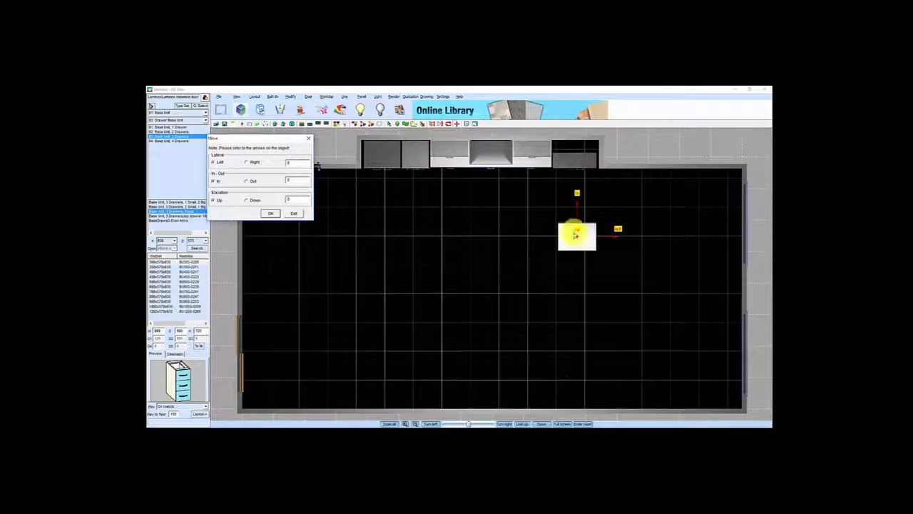
{"action": "left_click", "coordinate": [296, 214]}
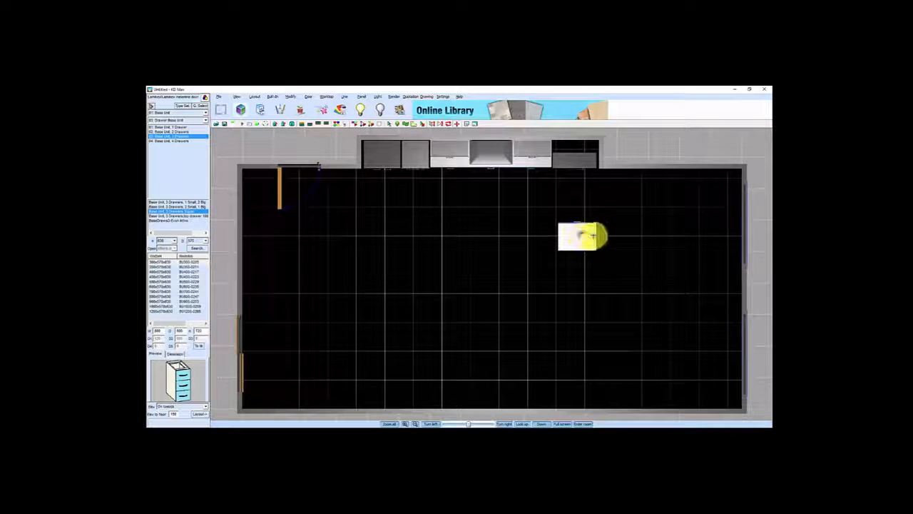
{"action": "right_click", "coordinate": [588, 236]}
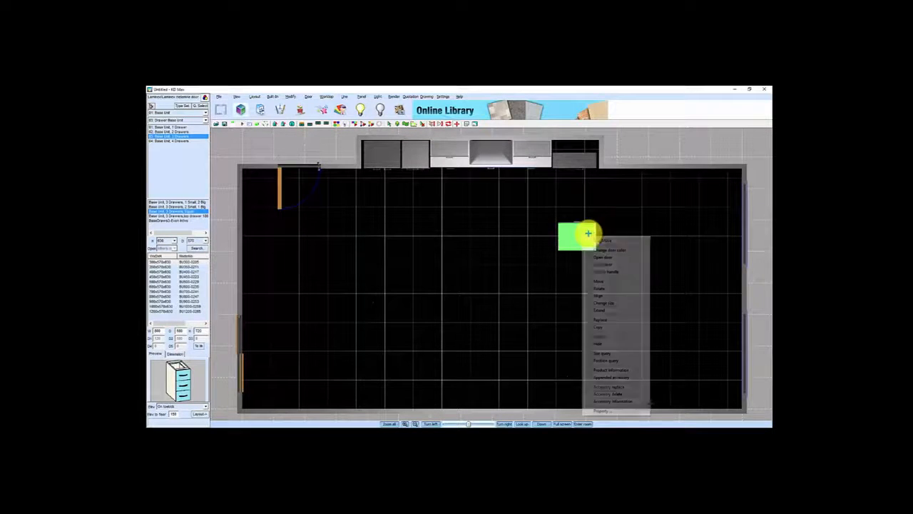
{"action": "left_click", "coordinate": [610, 361]}
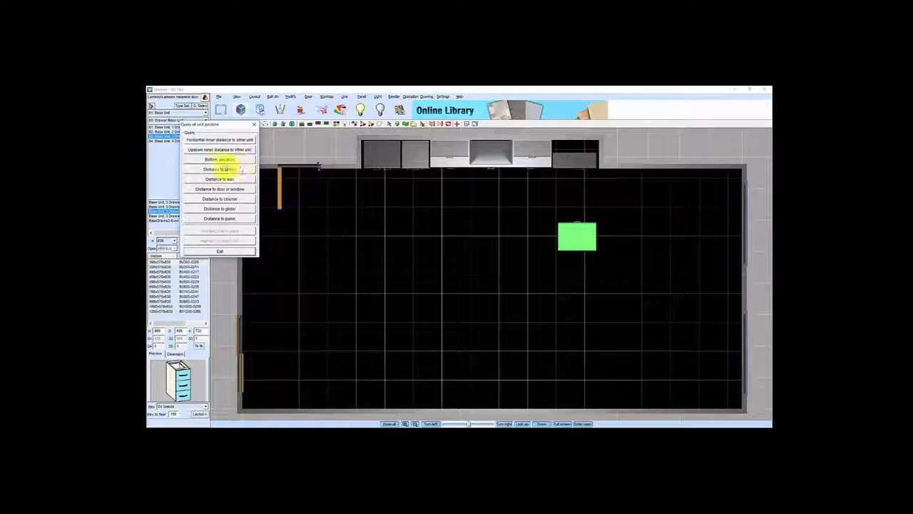
{"action": "left_click", "coordinate": [223, 178]}
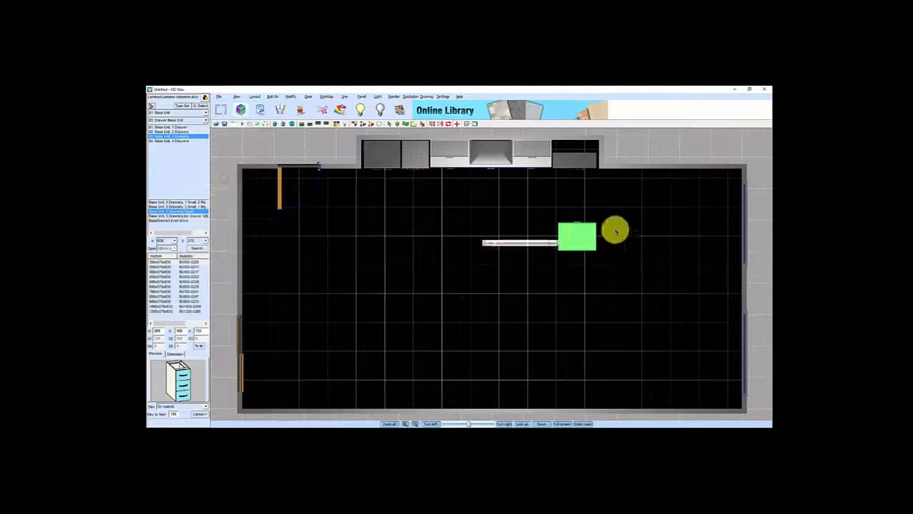
{"action": "left_click", "coordinate": [621, 166]}
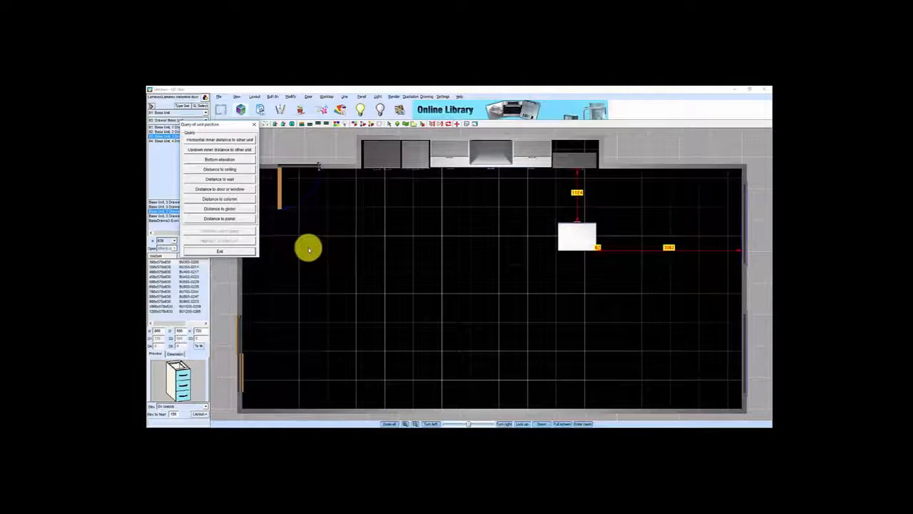
{"action": "left_click", "coordinate": [219, 251]}
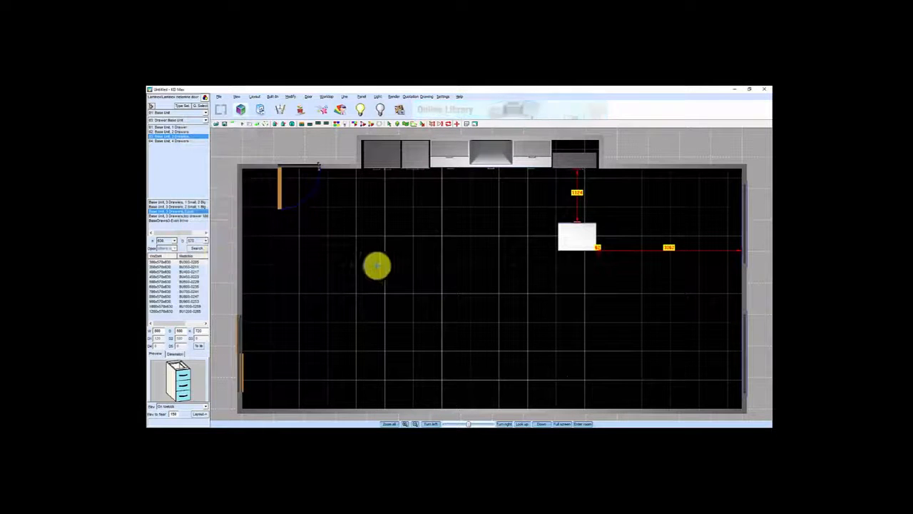
Return to the 3D perspective view and examine the island drawer unit in front of the cabinet run
{"action": "left_click", "coordinate": [499, 267]}
{"action": "middle_click_drag", "start_coordinate": [488, 273], "coordinate": [464, 259]}
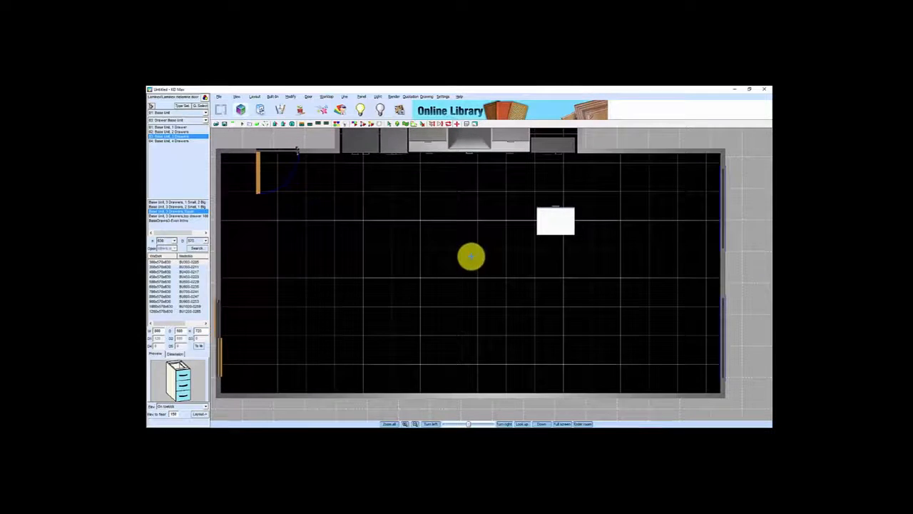
{"action": "left_click", "coordinate": [266, 124]}
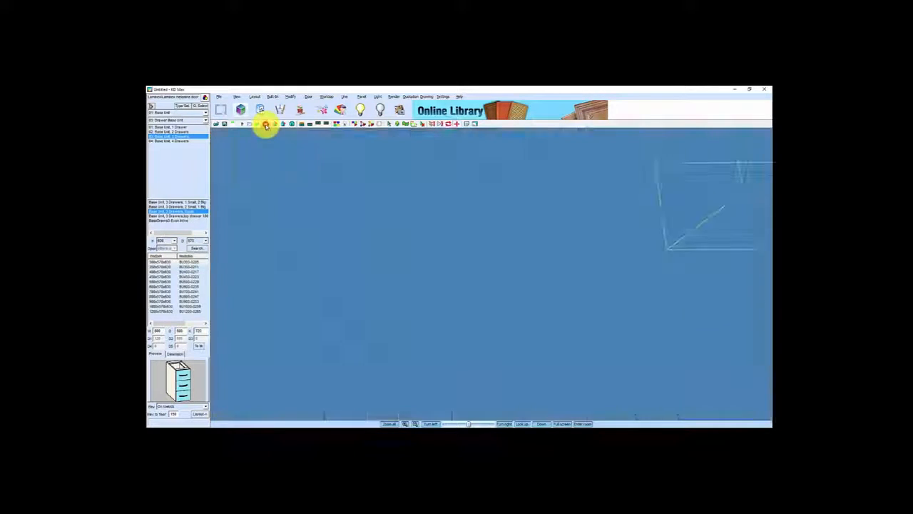
{"action": "left_click_drag", "start_coordinate": [434, 261], "coordinate": [345, 181]}
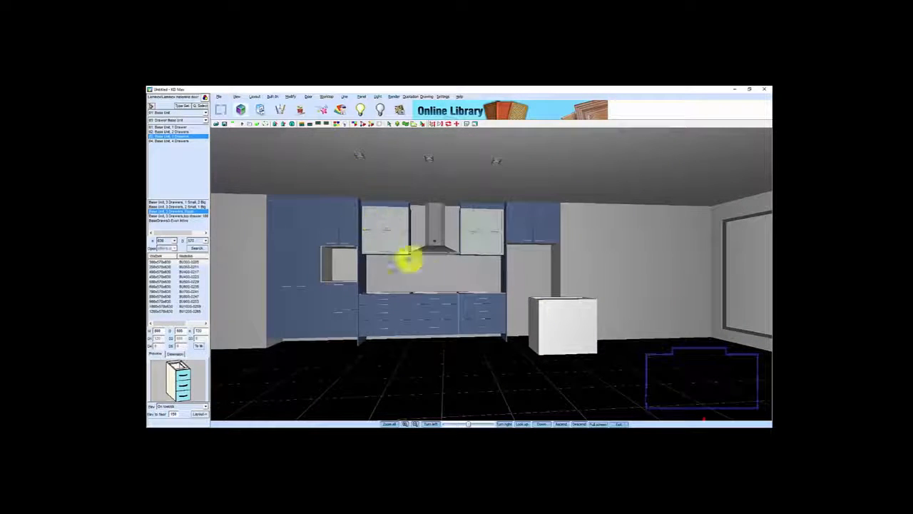
Choose the decorative end panel for base units from the product styles, replacing the 3 Drawers filter with End Panel
{"action": "left_click_drag", "start_coordinate": [438, 306], "coordinate": [456, 320]}
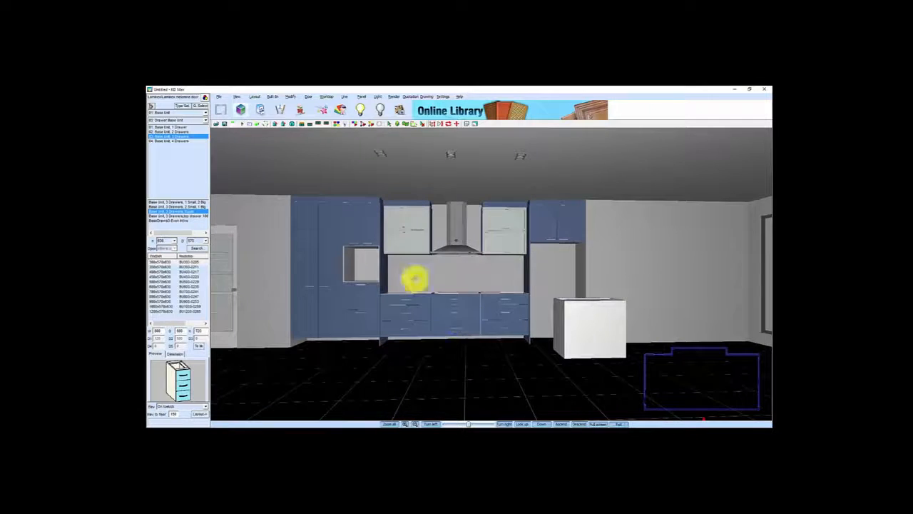
{"action": "left_click", "coordinate": [183, 106]}
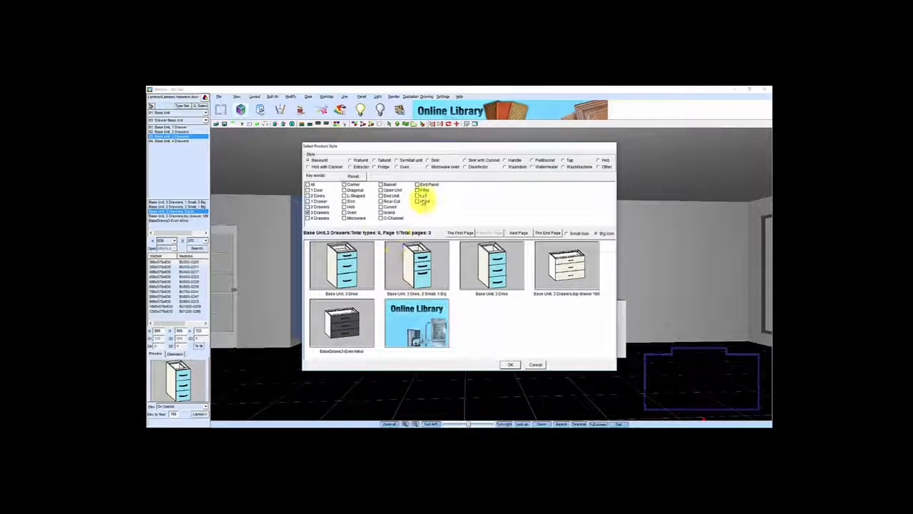
{"action": "left_click", "coordinate": [417, 184]}
{"action": "left_click", "coordinate": [309, 212]}
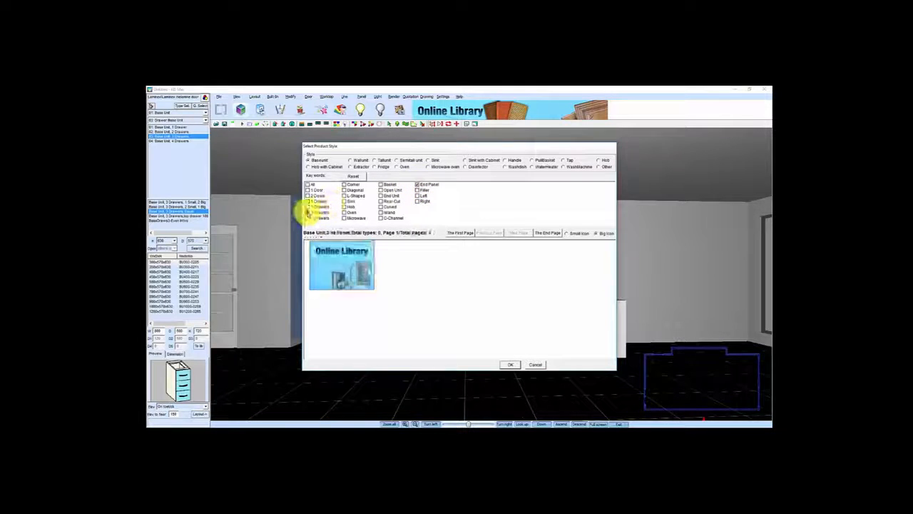
{"action": "left_click", "coordinate": [344, 249]}
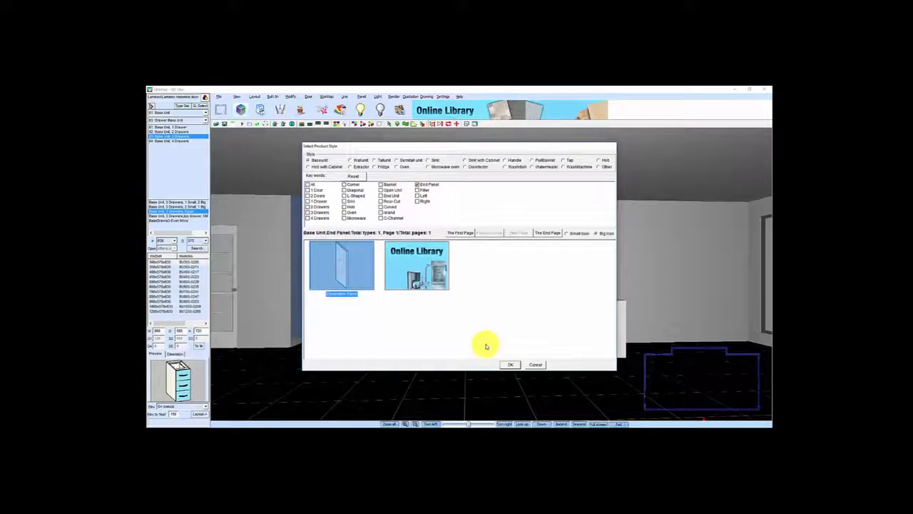
{"action": "left_click", "coordinate": [507, 366]}
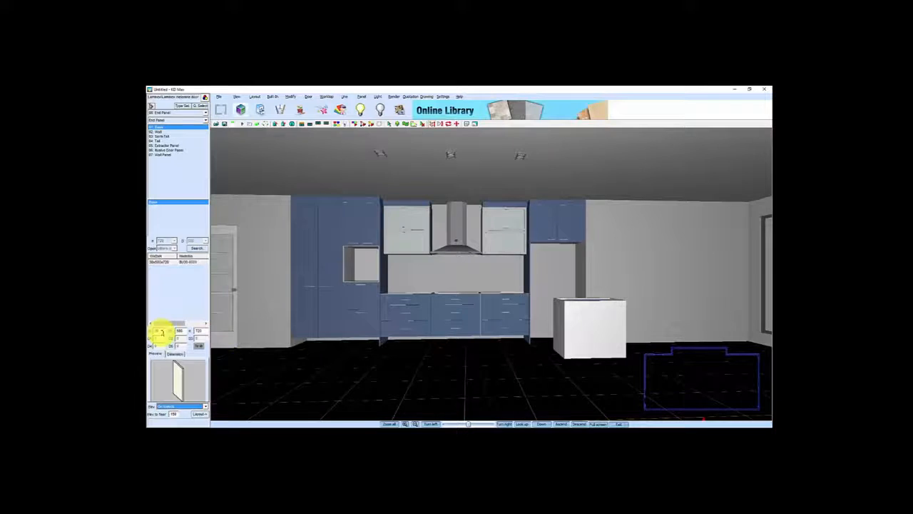
Set the end panel's thickness and place it against the side of the island drawer unit that faces the open floor
{"action": "left_click", "coordinate": [164, 333]}
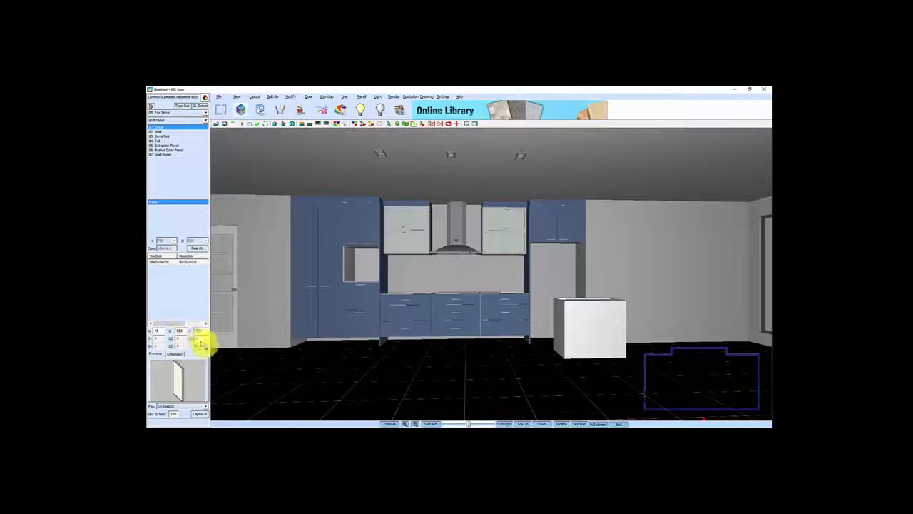
{"action": "left_click", "coordinate": [201, 415]}
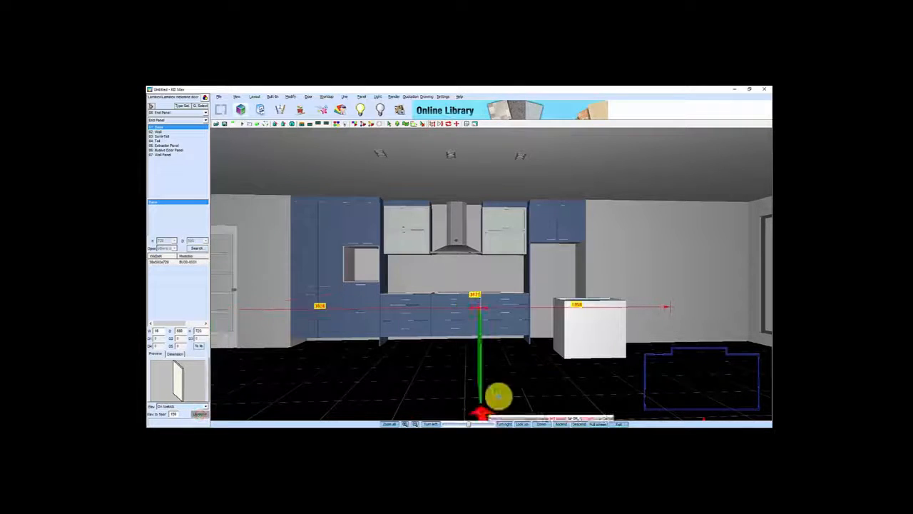
{"action": "left_click", "coordinate": [558, 347]}
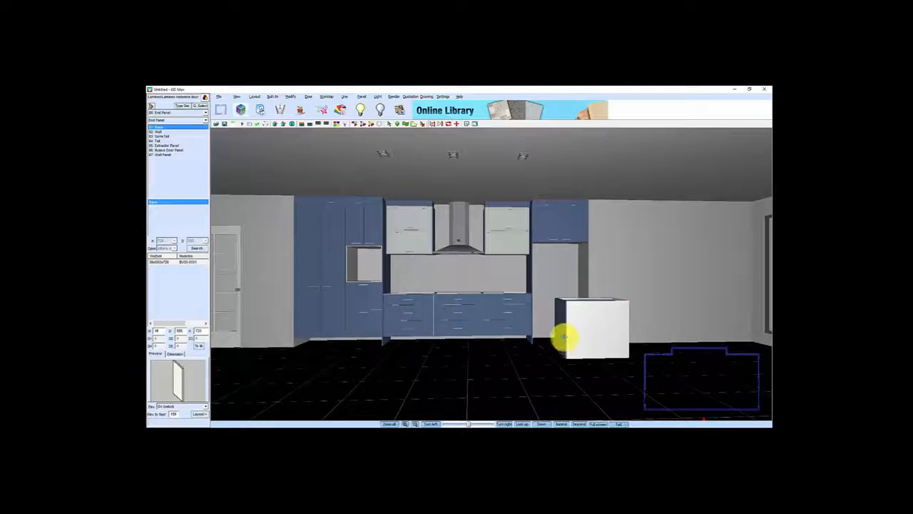
{"action": "scroll", "coordinate": [562, 342], "scroll_direction": "up", "scroll_amount": 3}
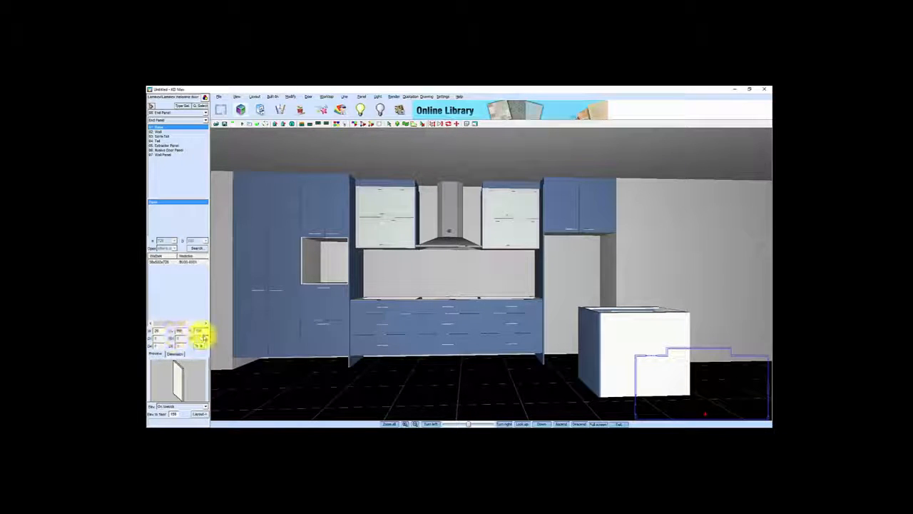
Size the end panel as a 20 mm high horizontal board and lay it out 850 mm above the floor beside the island drawer unit
{"action": "double_click", "coordinate": [187, 331]}
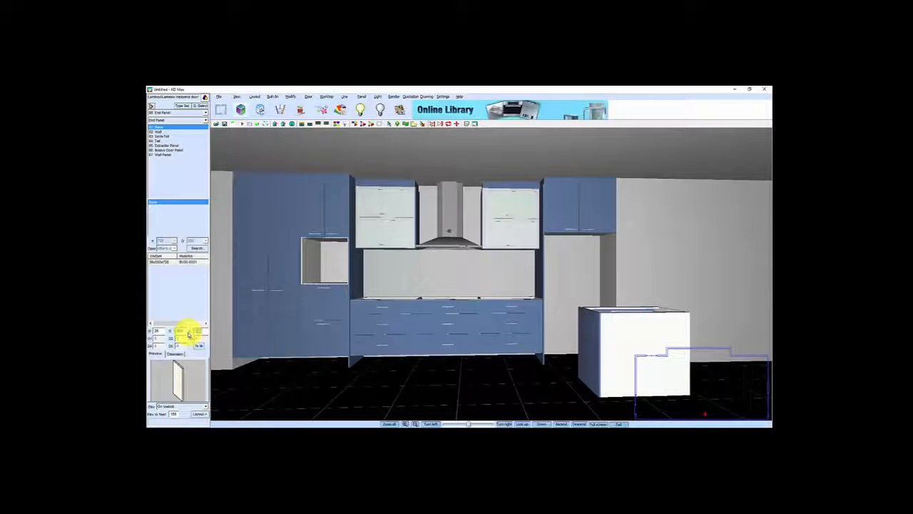
{"action": "type", "text": "550"}
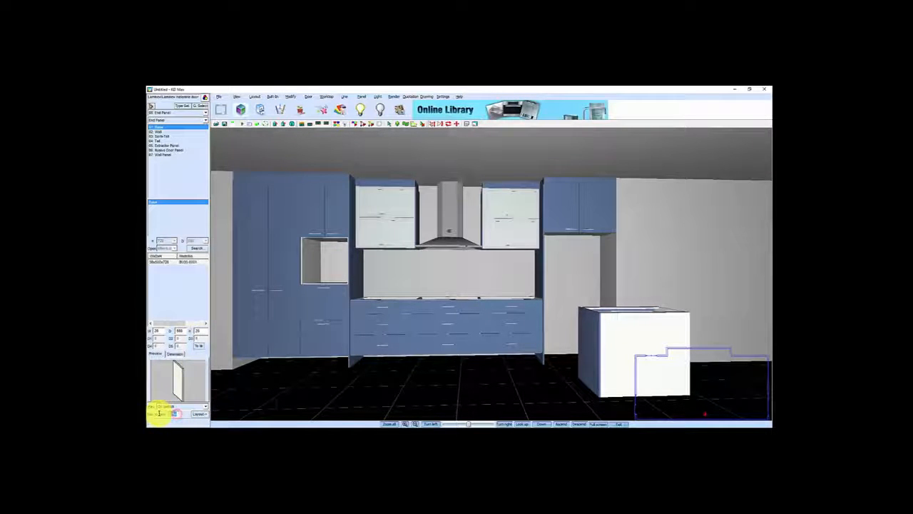
{"action": "left_click", "coordinate": [200, 413]}
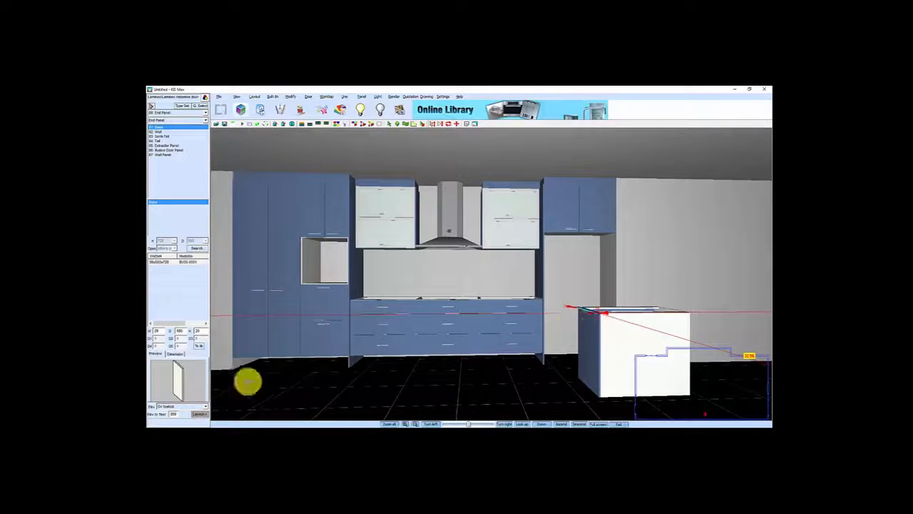
{"action": "left_click", "coordinate": [230, 362]}
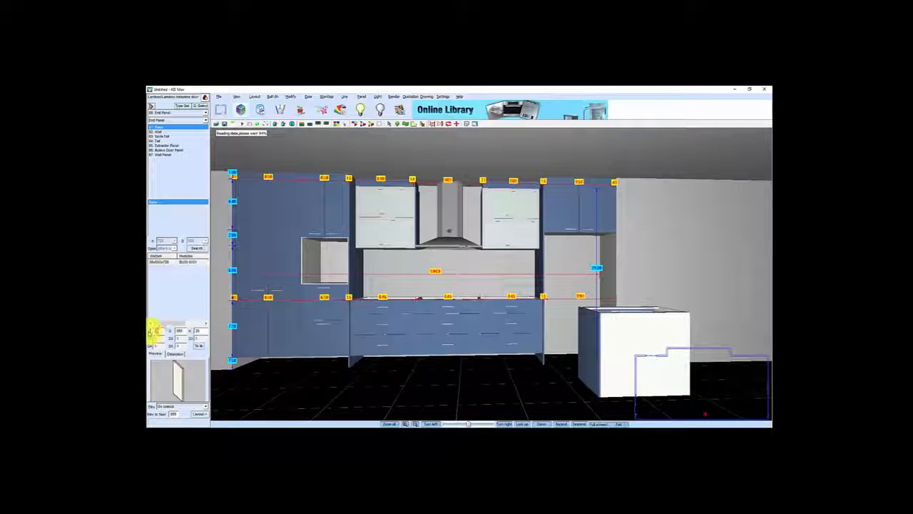
{"action": "left_click", "coordinate": [199, 414]}
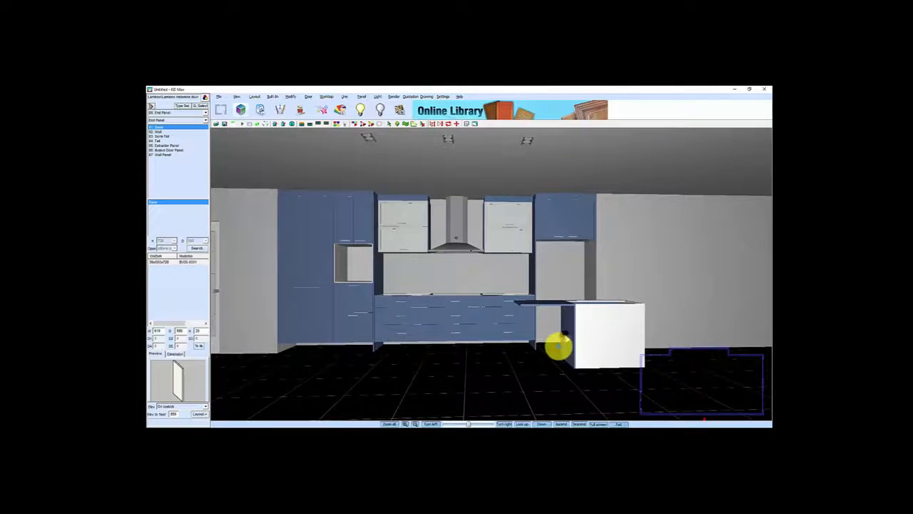
Duplicate the drawer unit's side panel and place the copy upright under the free end of the horizontal board
{"action": "right_click", "coordinate": [573, 322]}
{"action": "left_click", "coordinate": [581, 271]}
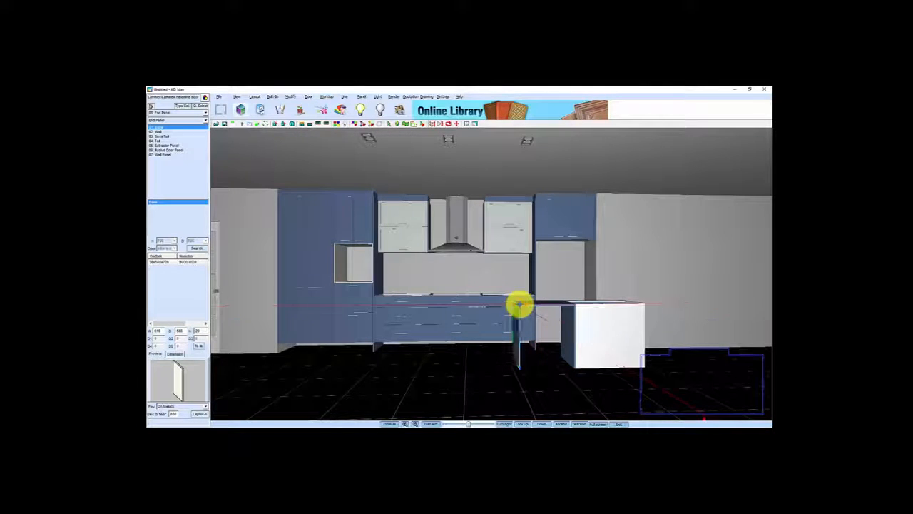
{"action": "left_click", "coordinate": [536, 313]}
{"action": "scroll", "coordinate": [525, 345], "scroll_direction": "up", "scroll_amount": 3}
{"action": "left_click", "coordinate": [545, 381]}
{"action": "scroll", "coordinate": [584, 374], "scroll_direction": "down", "scroll_amount": 5}
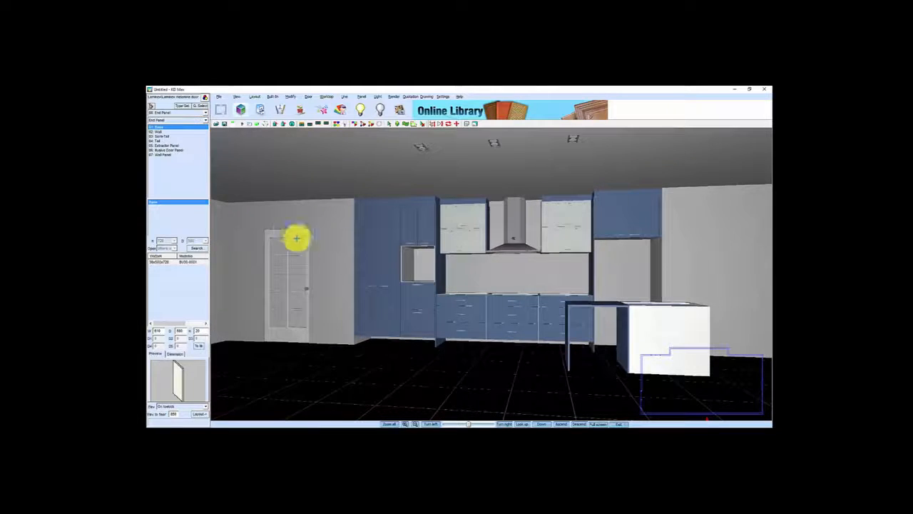
Choose the plain two-door base unit from the product styles, replacing the End Panel filter with 2 Doors
{"action": "left_click", "coordinate": [183, 106]}
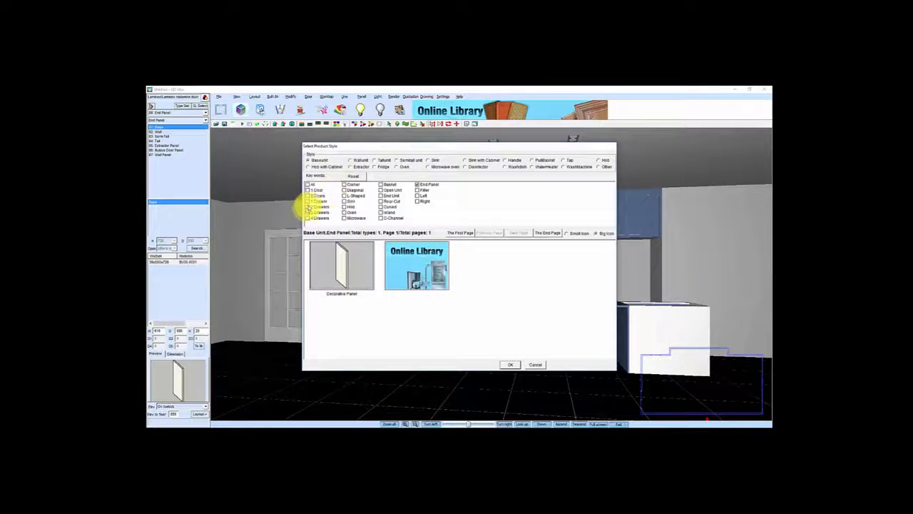
{"action": "left_click", "coordinate": [309, 195]}
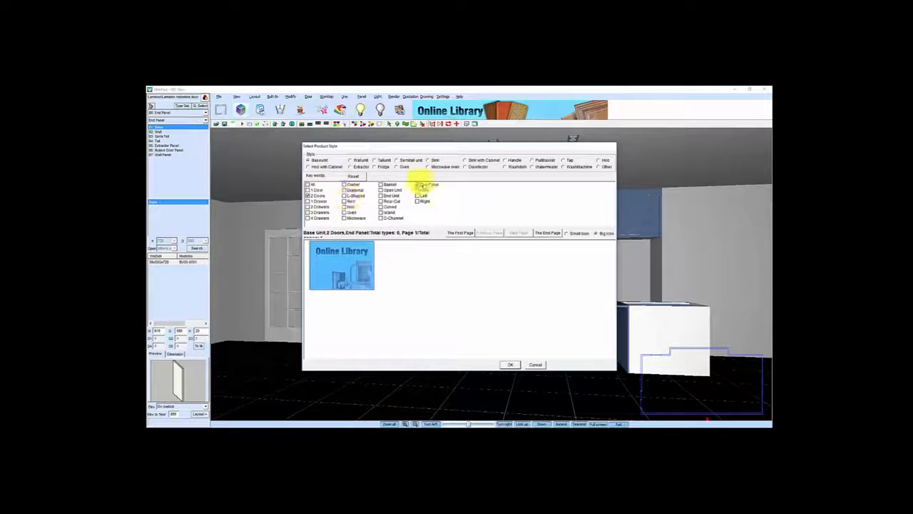
{"action": "left_click", "coordinate": [417, 185]}
{"action": "left_click", "coordinate": [341, 272]}
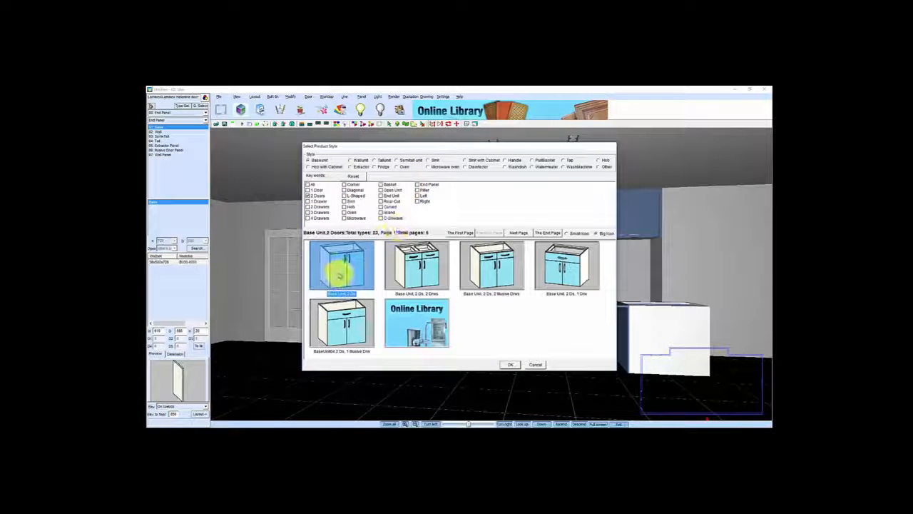
{"action": "left_click", "coordinate": [510, 365]}
Set the two-door base unit's width and place it in the island against the outer side of the upright panel
{"action": "double_click", "coordinate": [162, 330]}
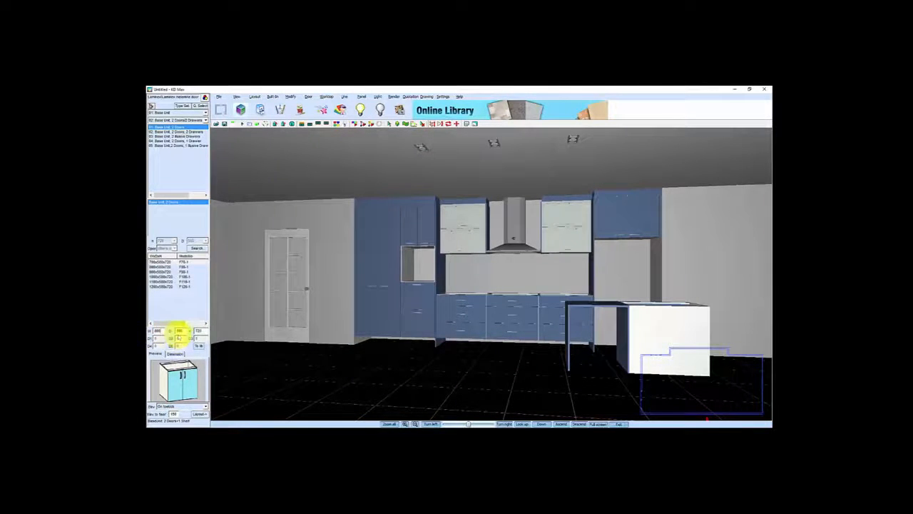
{"action": "left_click", "coordinate": [200, 416]}
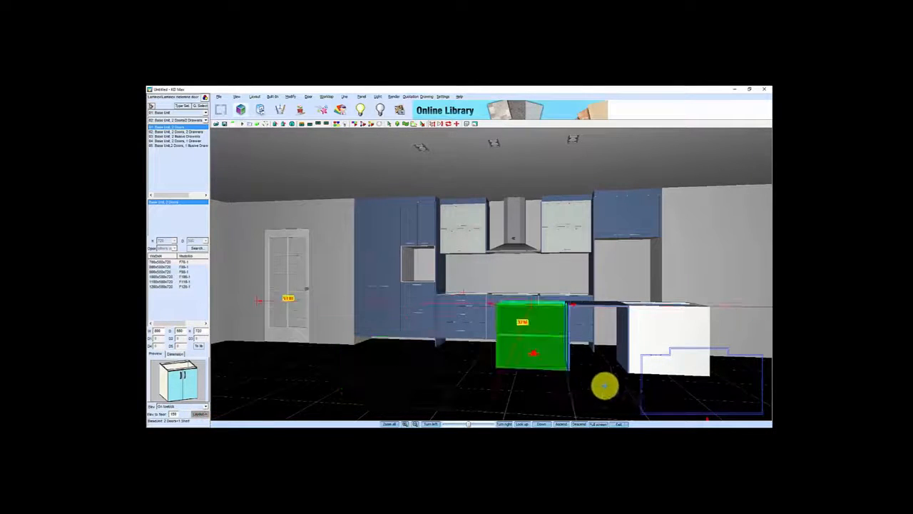
{"action": "left_click", "coordinate": [563, 371]}
{"action": "left_click_drag", "start_coordinate": [530, 340], "coordinate": [458, 345]}
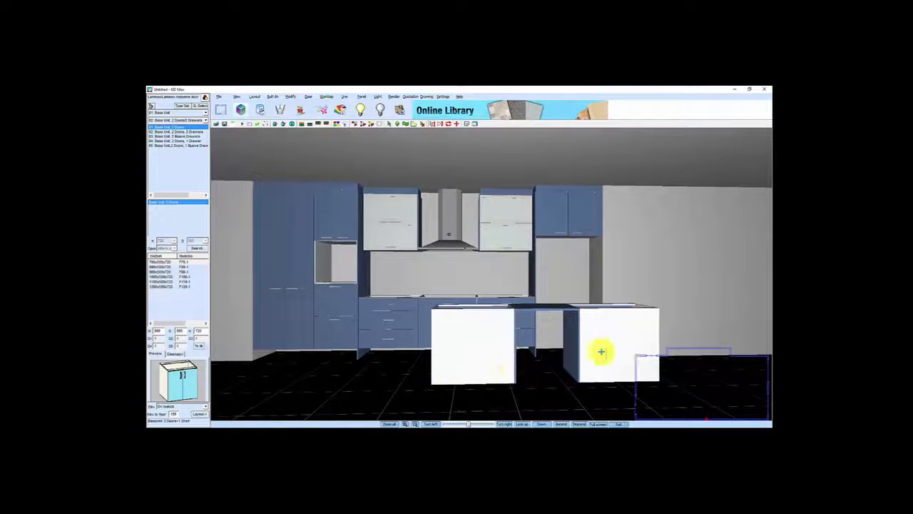
Try to duplicate the island drawer unit against the free side of the two-door base unit
{"action": "right_click", "coordinate": [612, 327]}
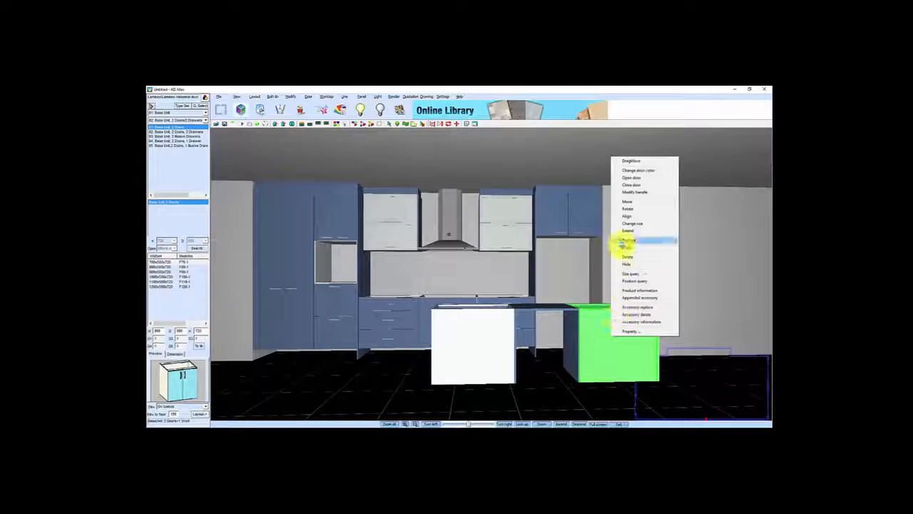
{"action": "left_click", "coordinate": [622, 241]}
{"action": "left_click", "coordinate": [429, 354]}
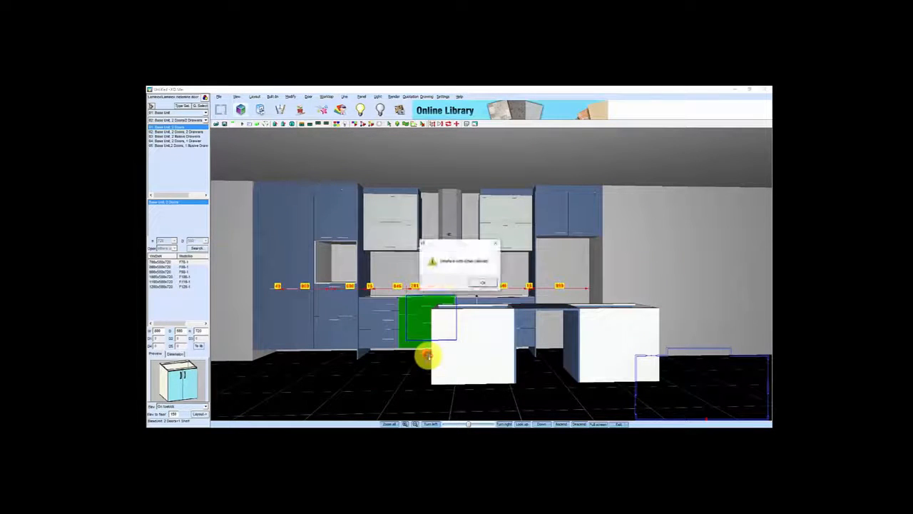
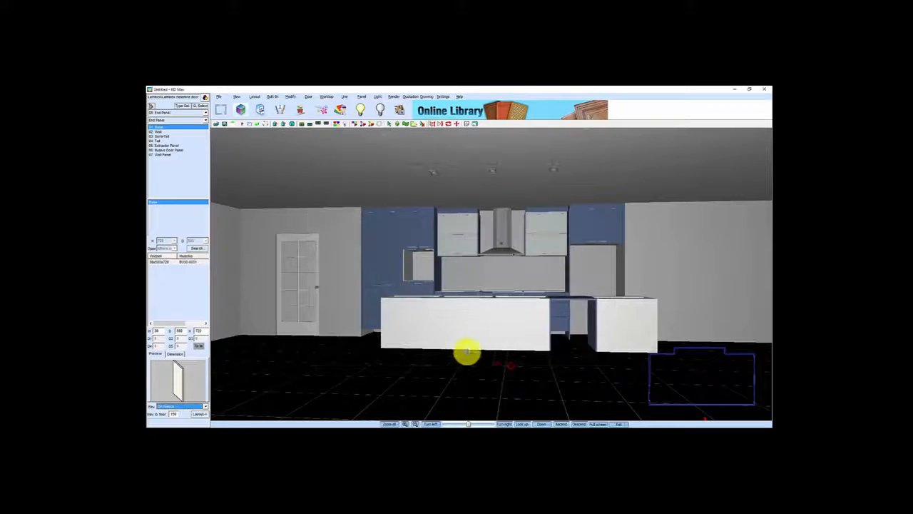
Set the decorative panel to 1821 mm wide and 870 mm high, standing on the floor, and place it beside the island's free end
{"action": "left_click", "coordinate": [160, 330]}
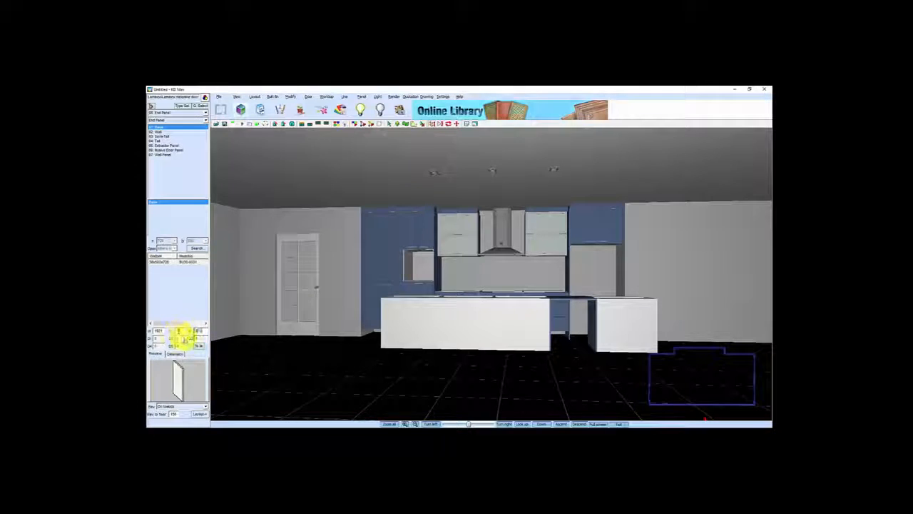
{"action": "left_click", "coordinate": [205, 407]}
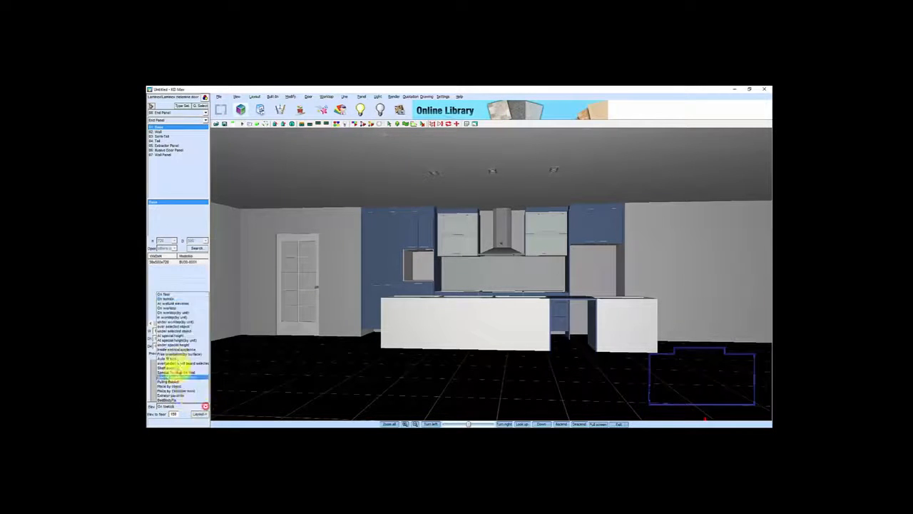
{"action": "left_click", "coordinate": [164, 294]}
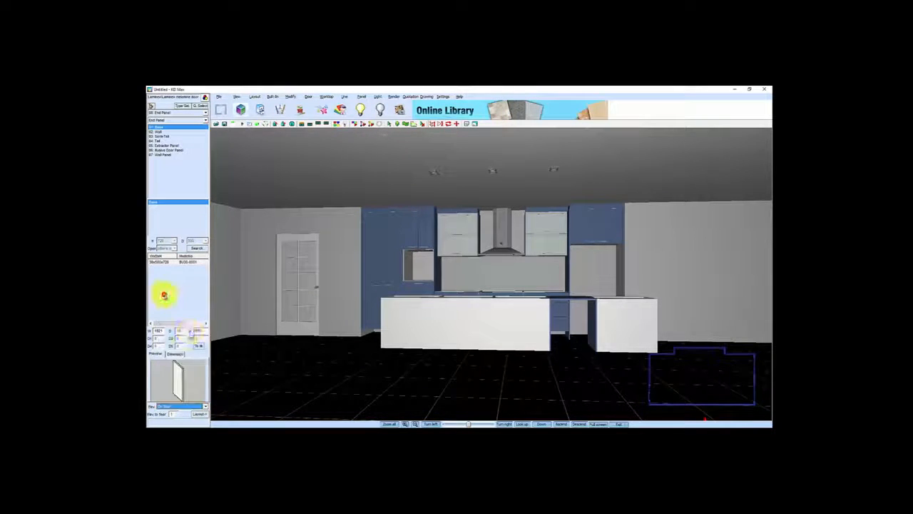
{"action": "left_click", "coordinate": [201, 415]}
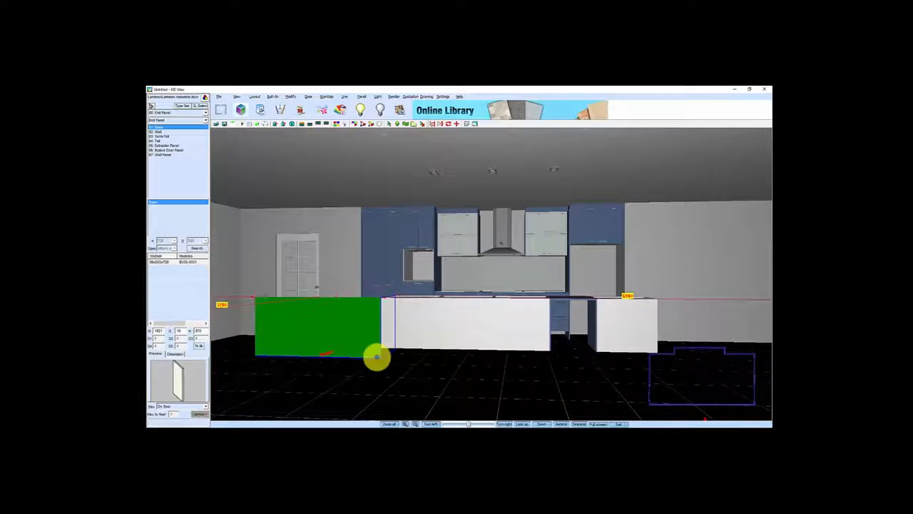
{"action": "left_click", "coordinate": [379, 357]}
Move the large decorative panel 1821 mm left and outward by its thickness so it sits across the back of the island units
{"action": "left_click_drag", "start_coordinate": [341, 347], "coordinate": [363, 332]}
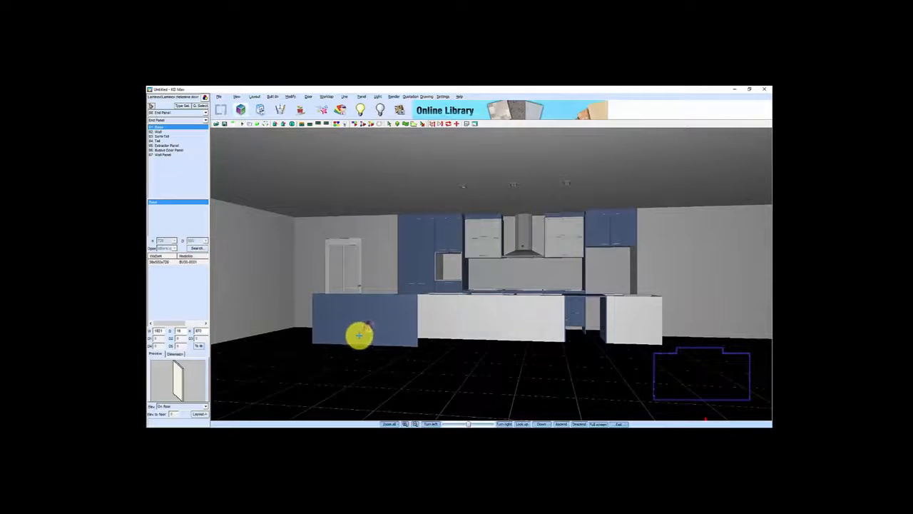
{"action": "right_click", "coordinate": [362, 329]}
{"action": "left_click", "coordinate": [383, 216]}
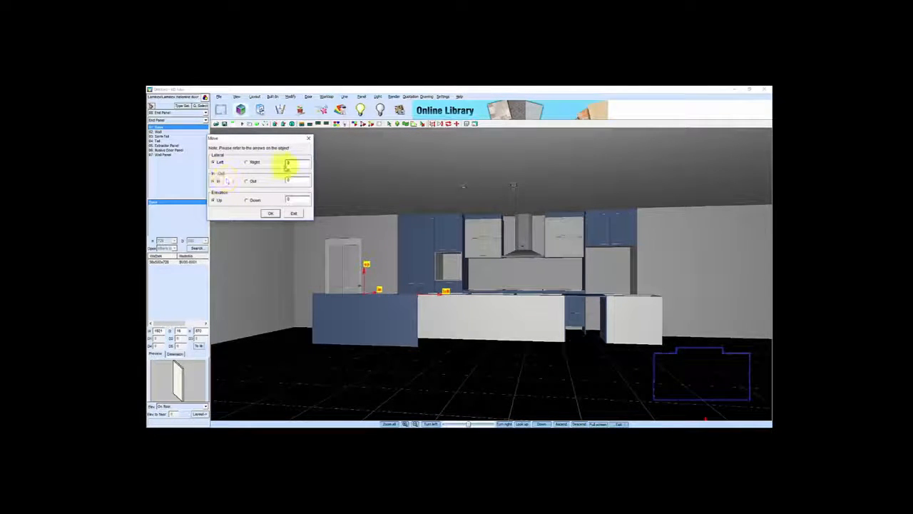
{"action": "left_click", "coordinate": [297, 163]}
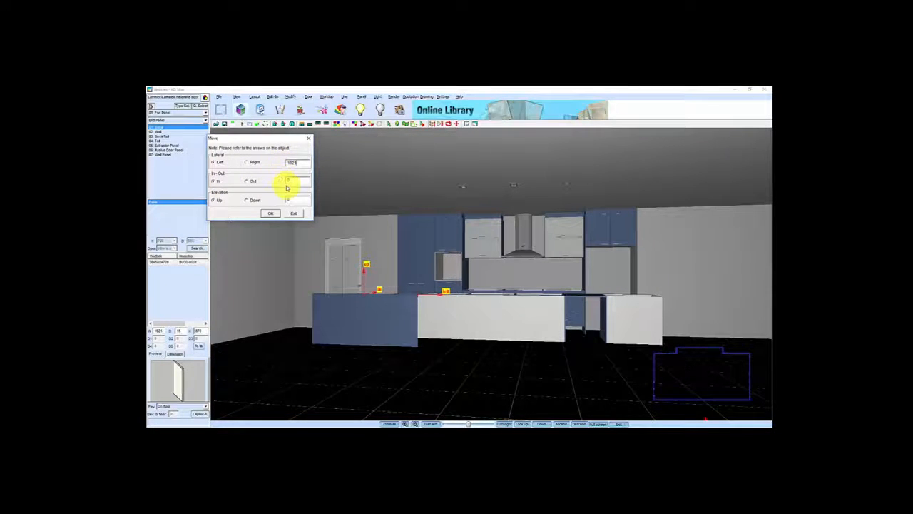
{"action": "left_click", "coordinate": [247, 181]}
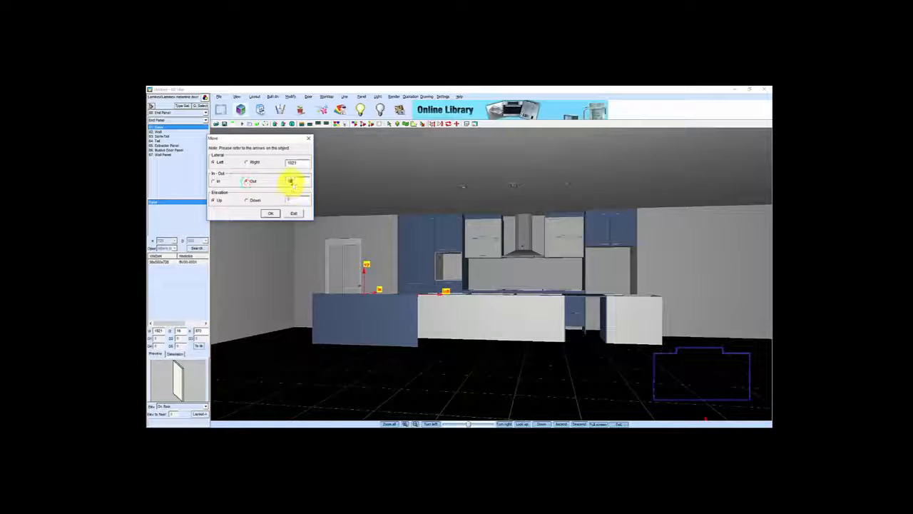
{"action": "left_click", "coordinate": [269, 214]}
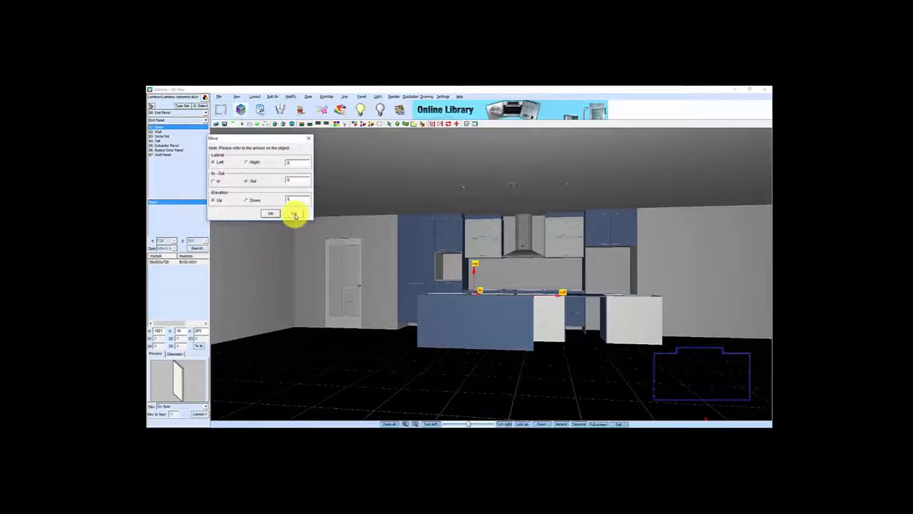
{"action": "left_click", "coordinate": [293, 214]}
{"action": "left_click_drag", "start_coordinate": [468, 304], "coordinate": [422, 297]}
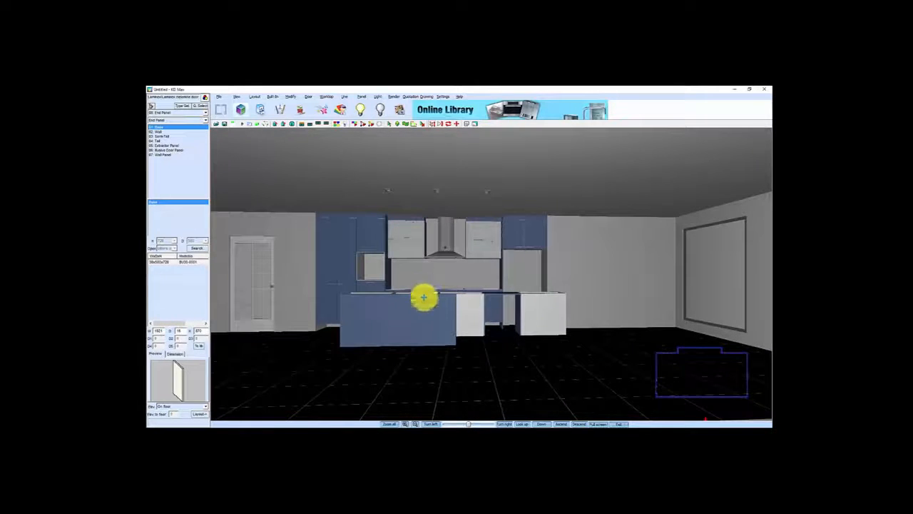
Copy the large decorative panel and place the copy directly beside it to cover the rest of the island's back
{"action": "right_click", "coordinate": [414, 319]}
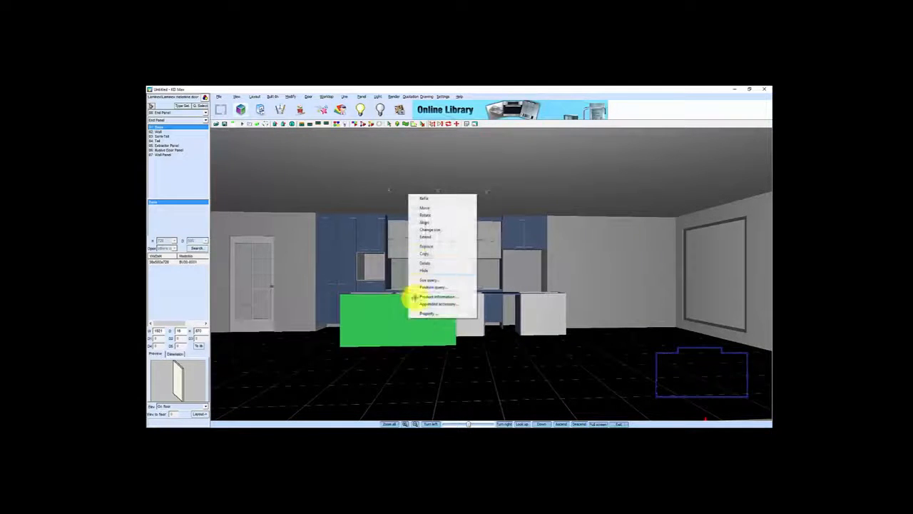
{"action": "left_click", "coordinate": [424, 258]}
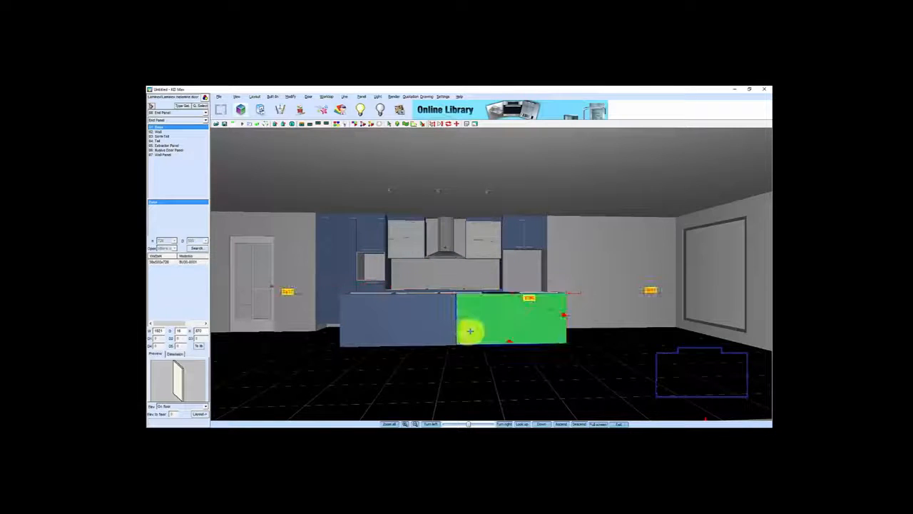
{"action": "left_click", "coordinate": [464, 332]}
{"action": "scroll", "coordinate": [471, 336], "scroll_direction": "up", "scroll_amount": 2}
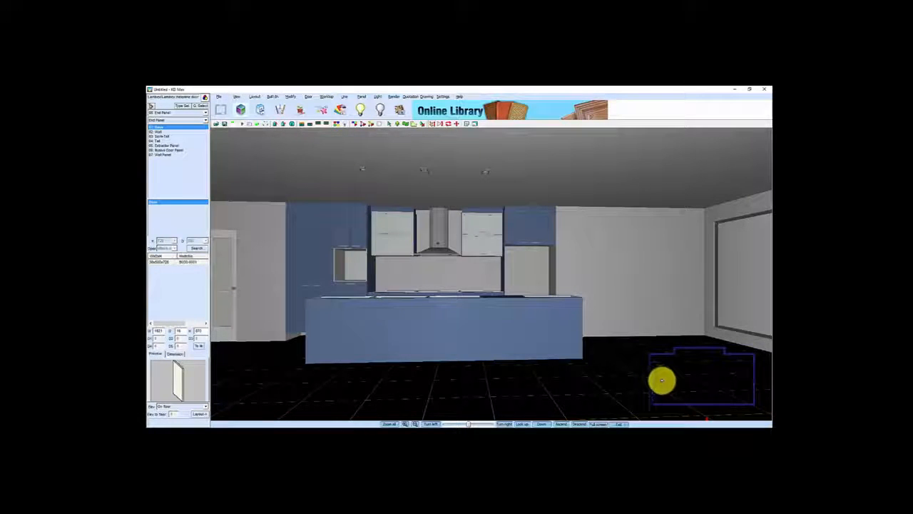
Automatically create the worktops over the wall run's base units and the island
{"action": "left_click_drag", "start_coordinate": [687, 373], "coordinate": [532, 335]}
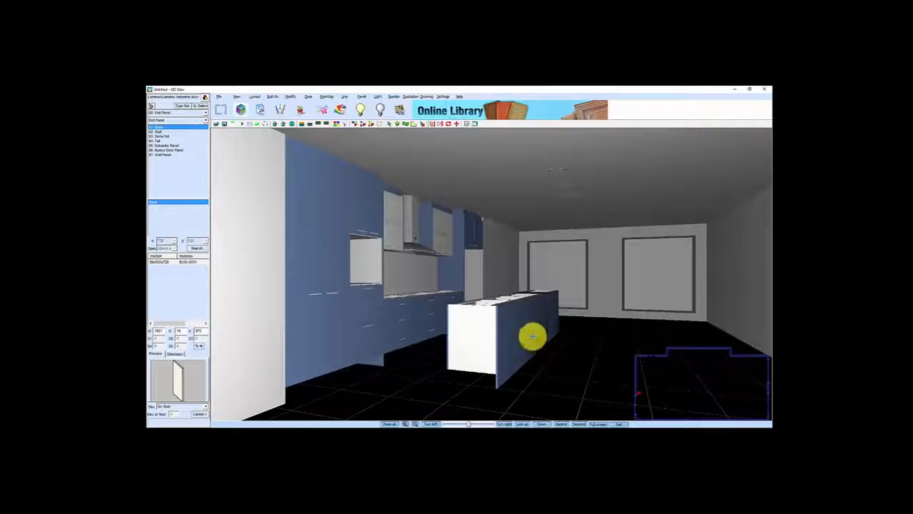
{"action": "left_click", "coordinate": [303, 125]}
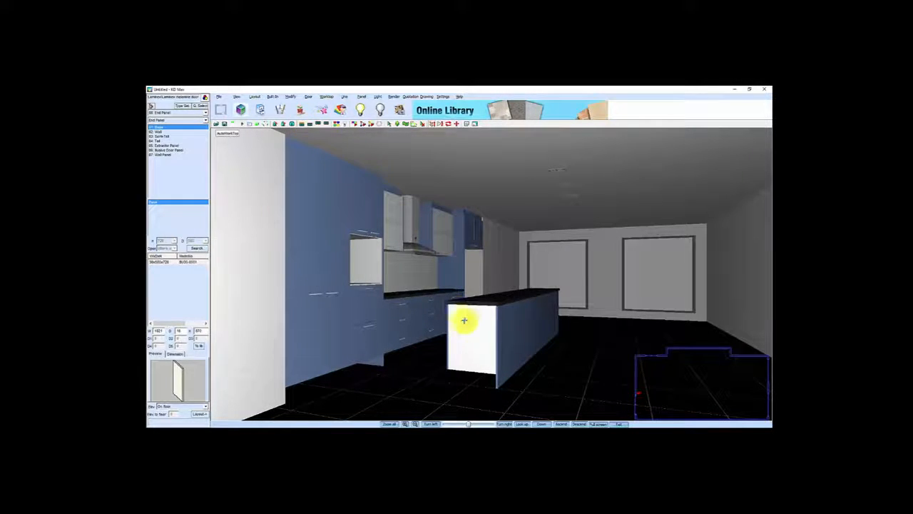
{"action": "scroll", "coordinate": [430, 340], "scroll_direction": "up", "scroll_amount": 5}
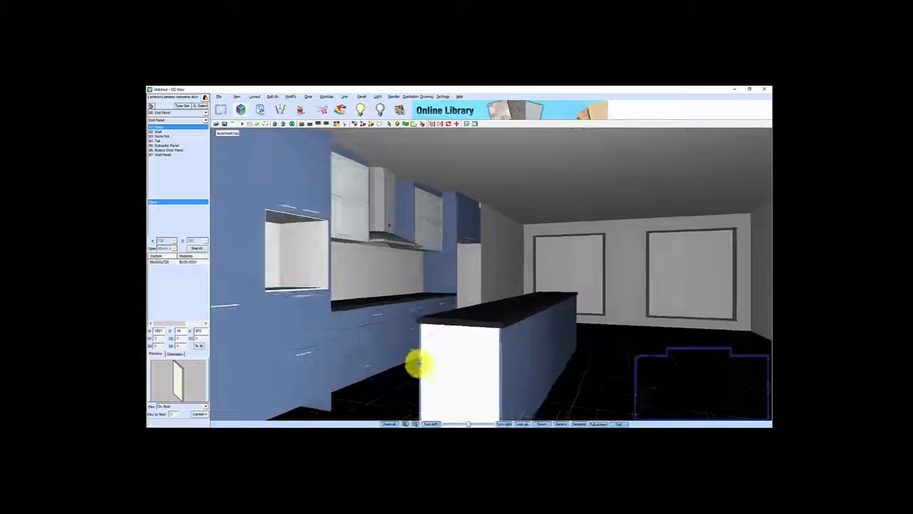
{"action": "scroll", "coordinate": [418, 362], "scroll_direction": "down", "scroll_amount": 3}
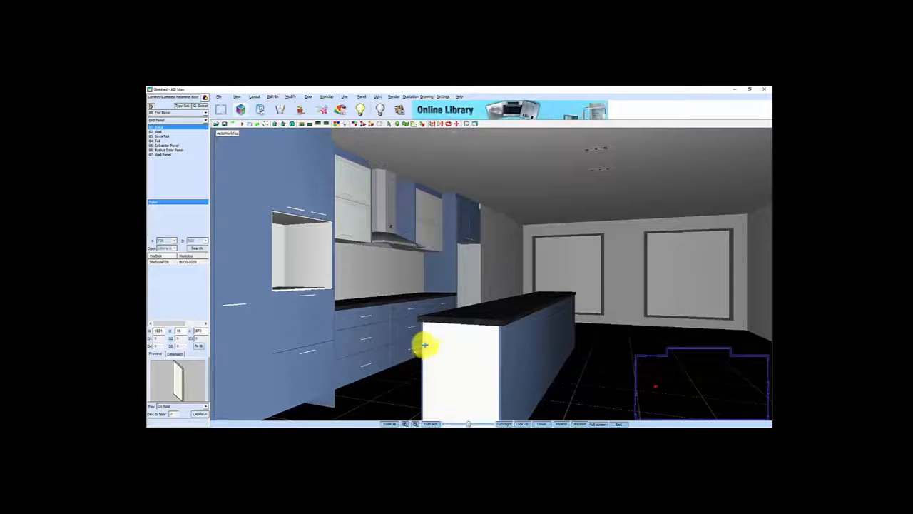
{"action": "left_click_drag", "start_coordinate": [471, 350], "coordinate": [435, 322]}
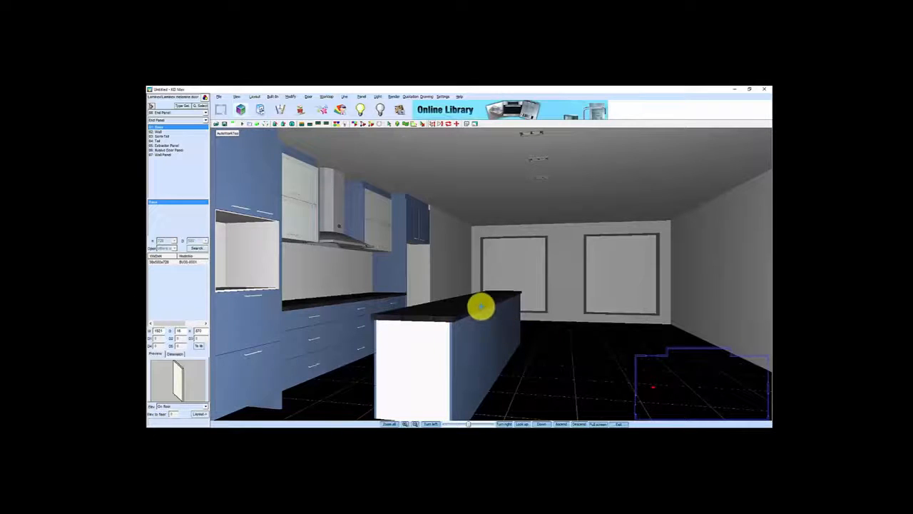
Edit the island worktop by moving its long back side outward to form an overhang, and accept the worktop size
{"action": "left_click", "coordinate": [327, 96]}
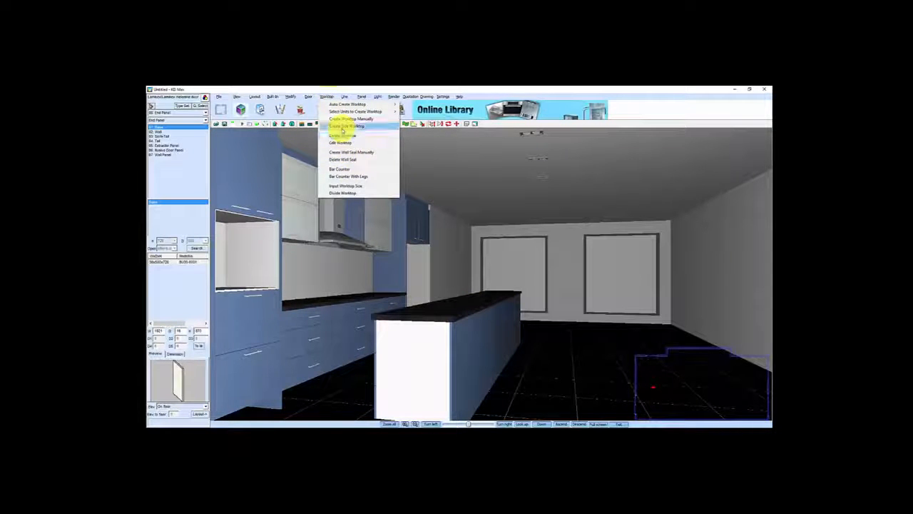
{"action": "left_click", "coordinate": [342, 142]}
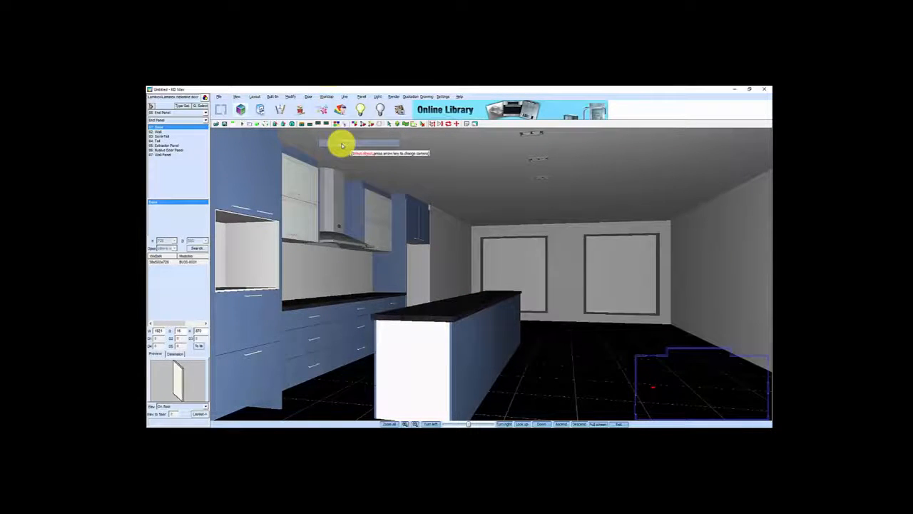
{"action": "left_click", "coordinate": [484, 305]}
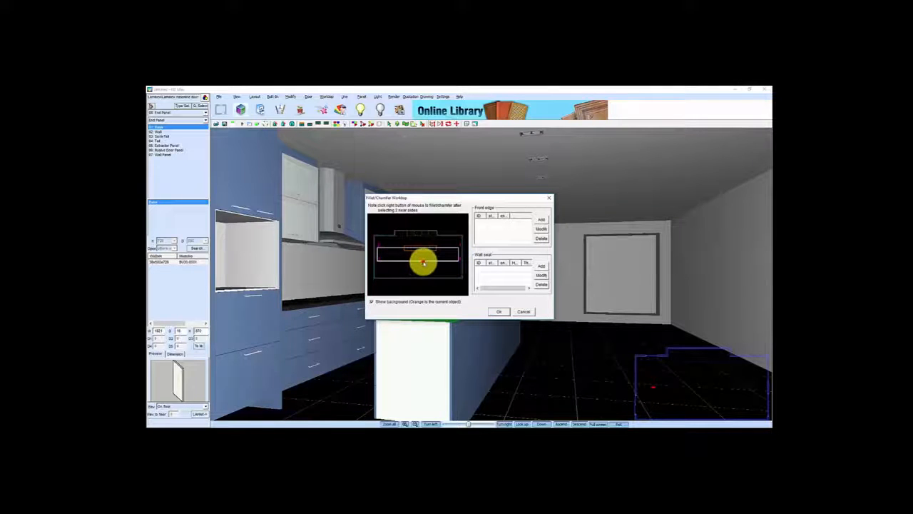
{"action": "right_click", "coordinate": [426, 263]}
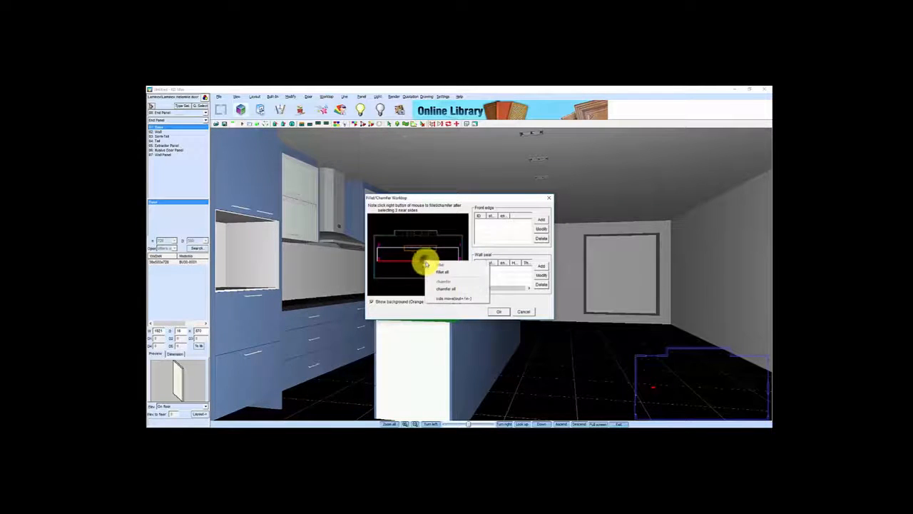
{"action": "left_click", "coordinate": [445, 299]}
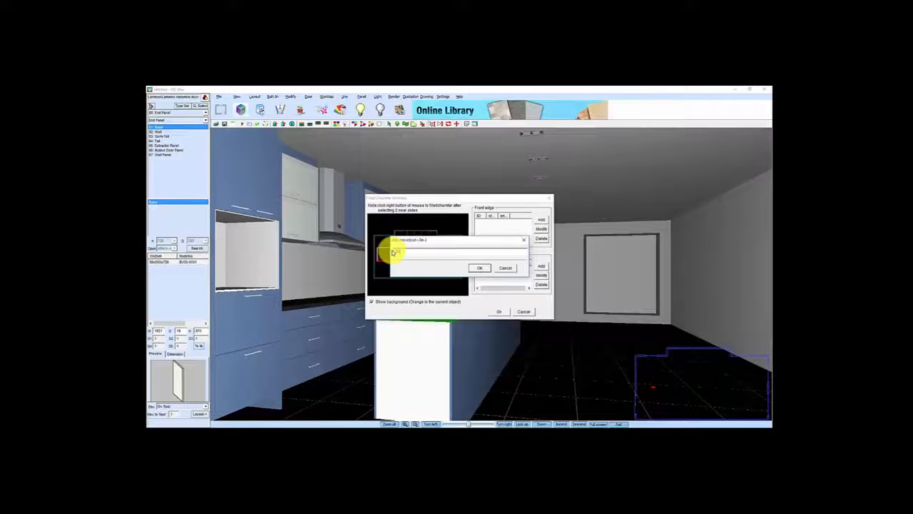
{"action": "key", "text": "Return"}
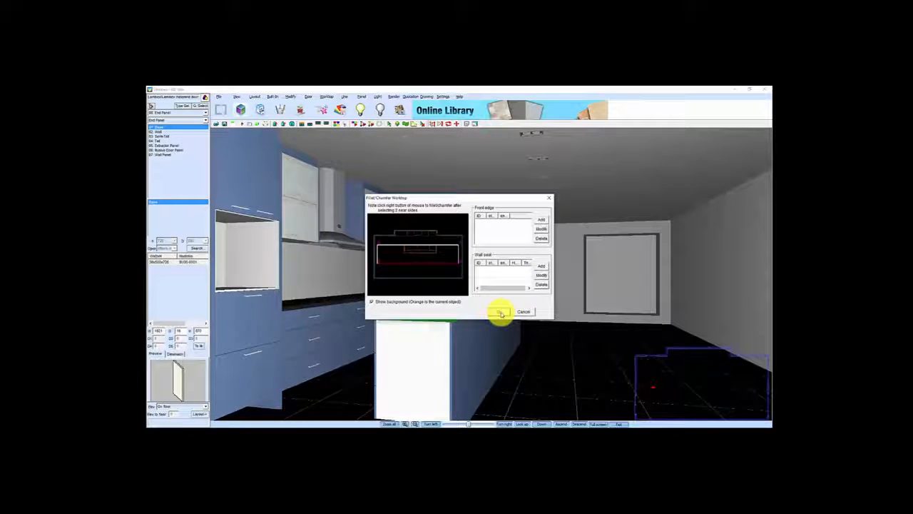
{"action": "left_click", "coordinate": [501, 313]}
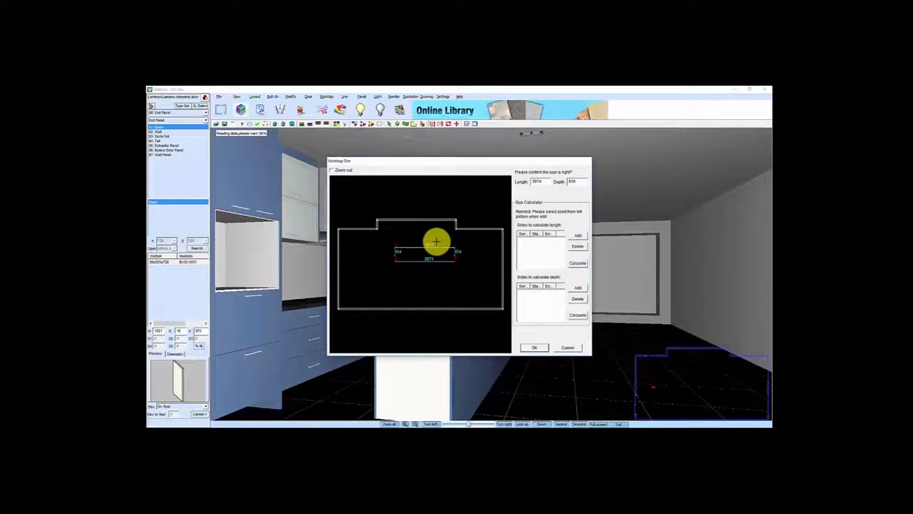
{"action": "left_click", "coordinate": [536, 348]}
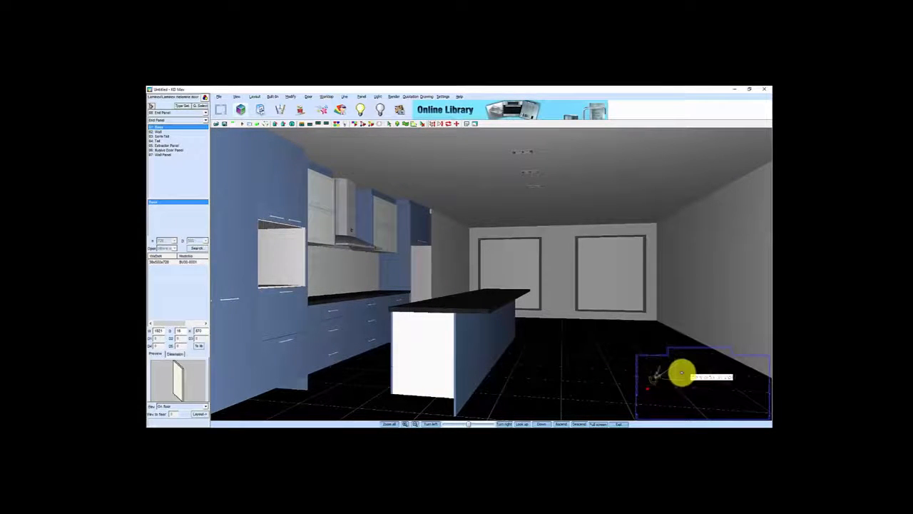
Create a Style4 side worktop reaching the floor on the island end nearest the tall units, setting its width
{"action": "left_click", "coordinate": [686, 374]}
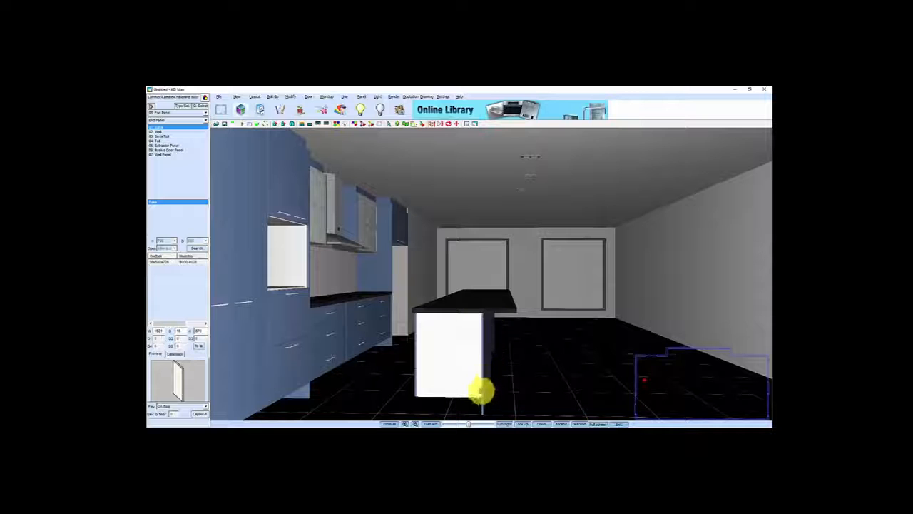
{"action": "left_click", "coordinate": [461, 367]}
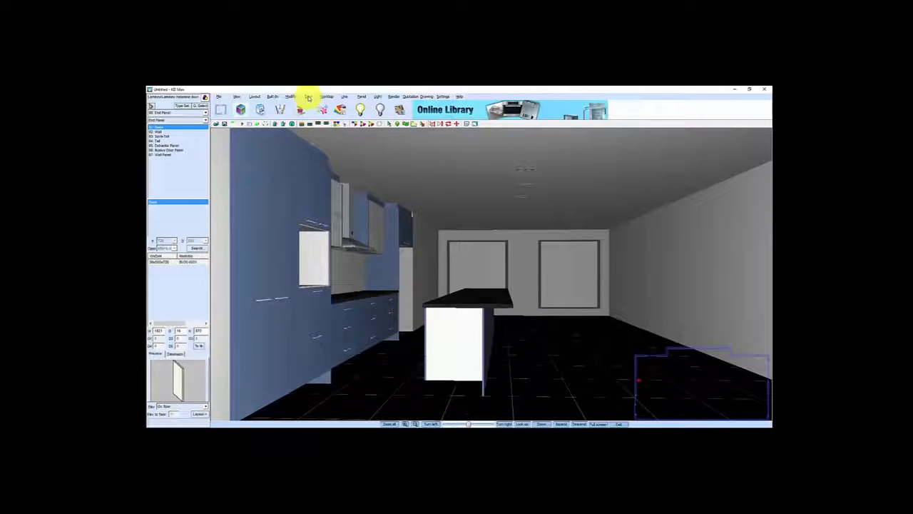
{"action": "left_click", "coordinate": [326, 97]}
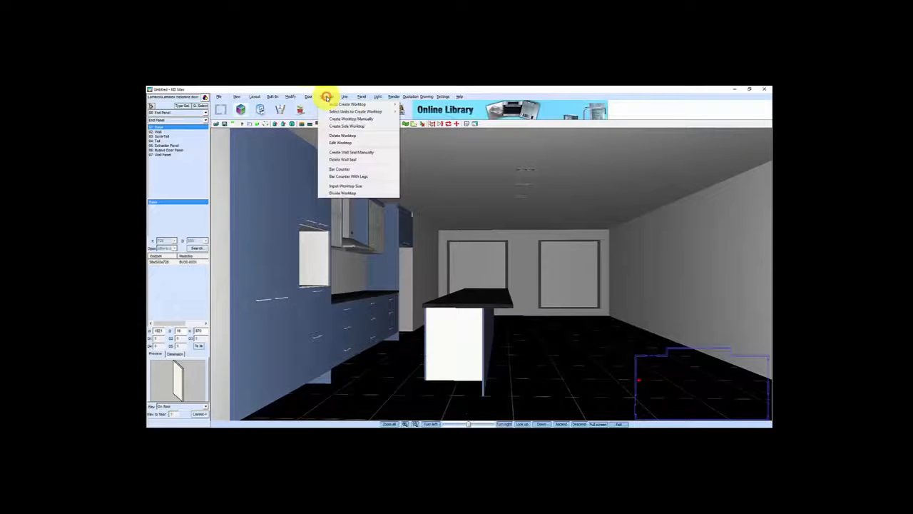
{"action": "left_click", "coordinate": [348, 127]}
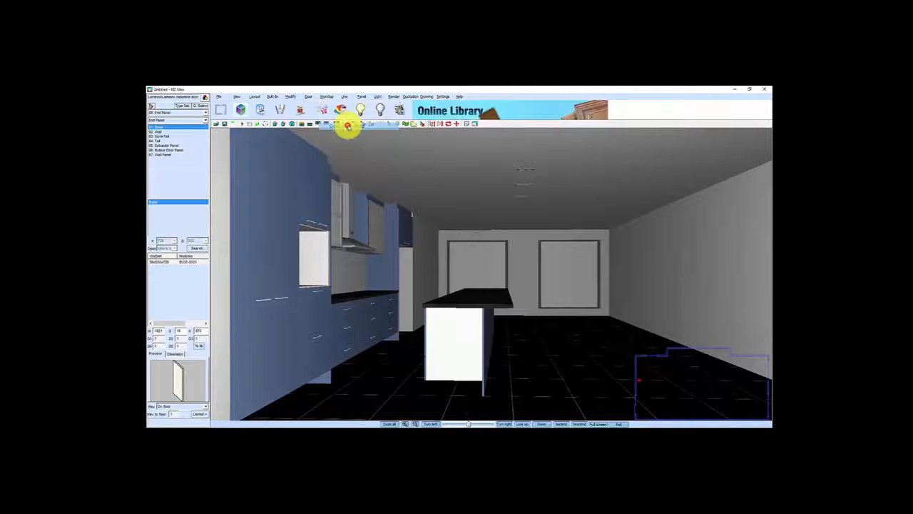
{"action": "left_click", "coordinate": [469, 305]}
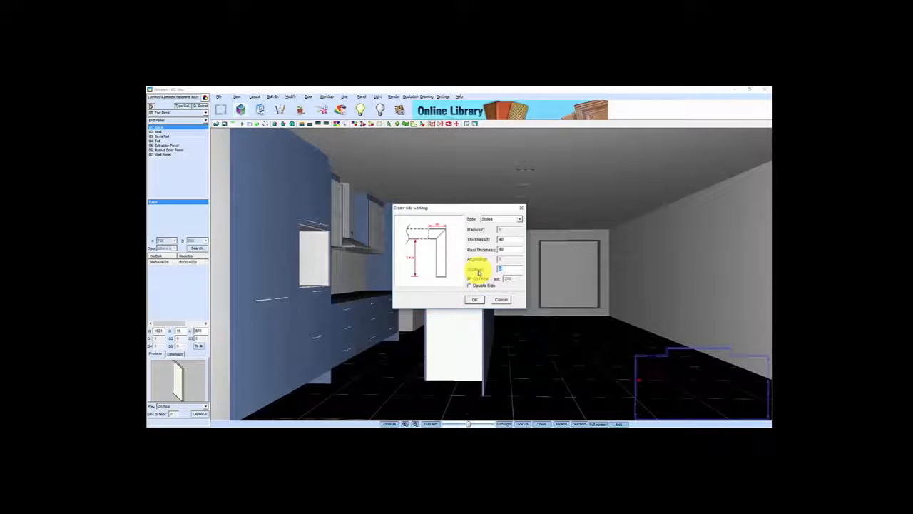
{"action": "left_click", "coordinate": [507, 269]}
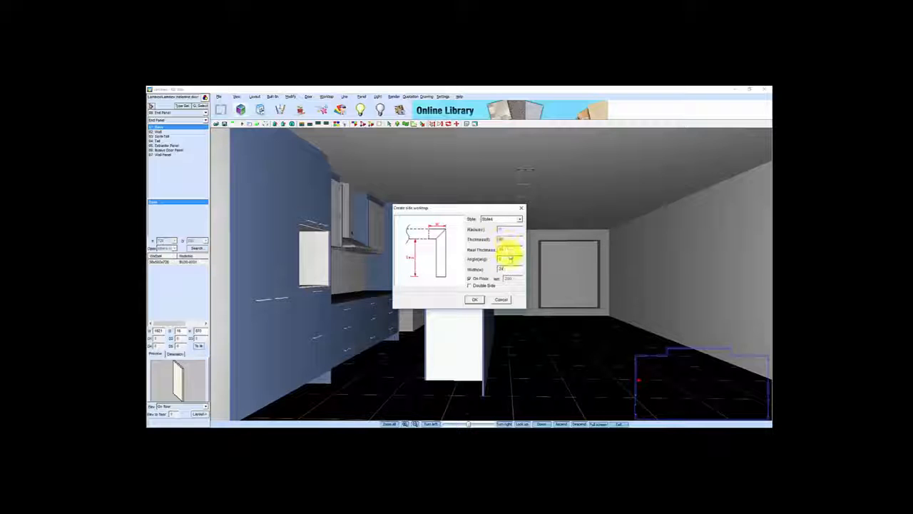
{"action": "left_click", "coordinate": [474, 300]}
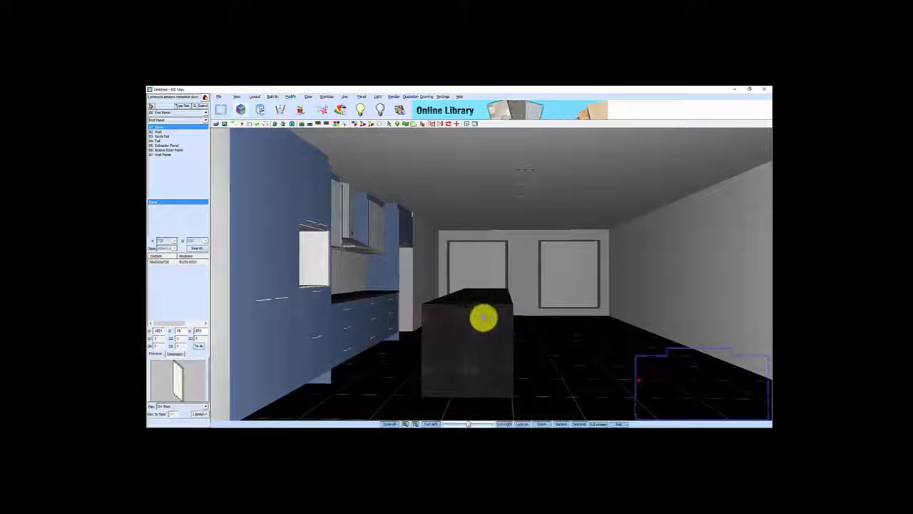
Fit the texture mapping on the new side worktop's outer face with East orientation
{"action": "scroll", "coordinate": [483, 330], "scroll_direction": "up", "scroll_amount": 2}
{"action": "scroll", "coordinate": [485, 336], "scroll_direction": "down", "scroll_amount": 1}
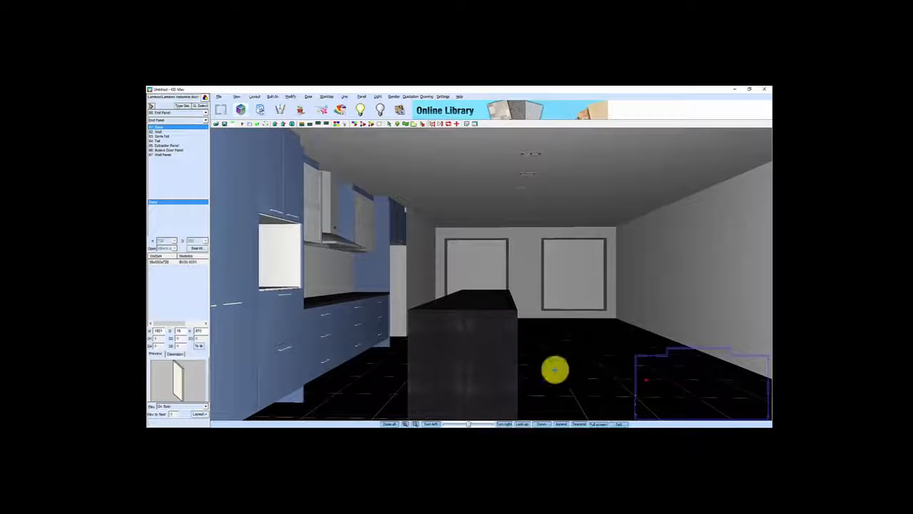
{"action": "scroll", "coordinate": [471, 354], "scroll_direction": "down", "scroll_amount": 1}
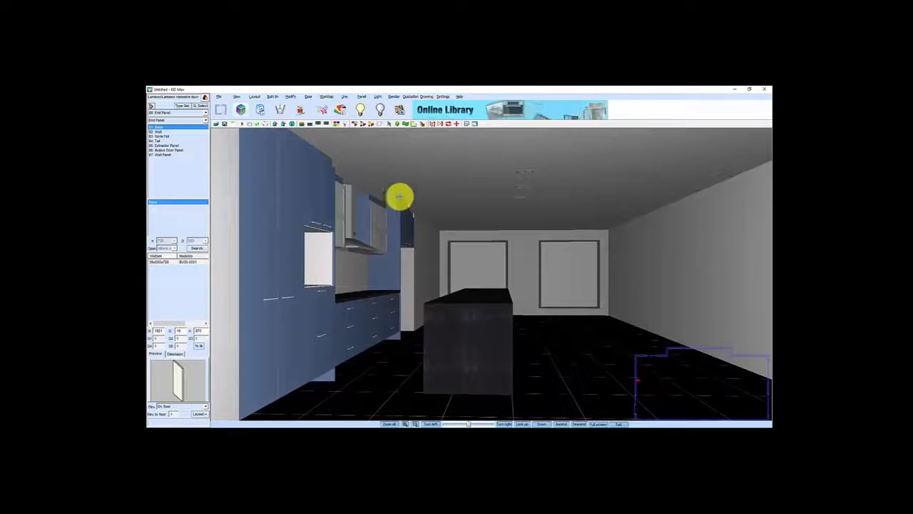
{"action": "left_click", "coordinate": [396, 97]}
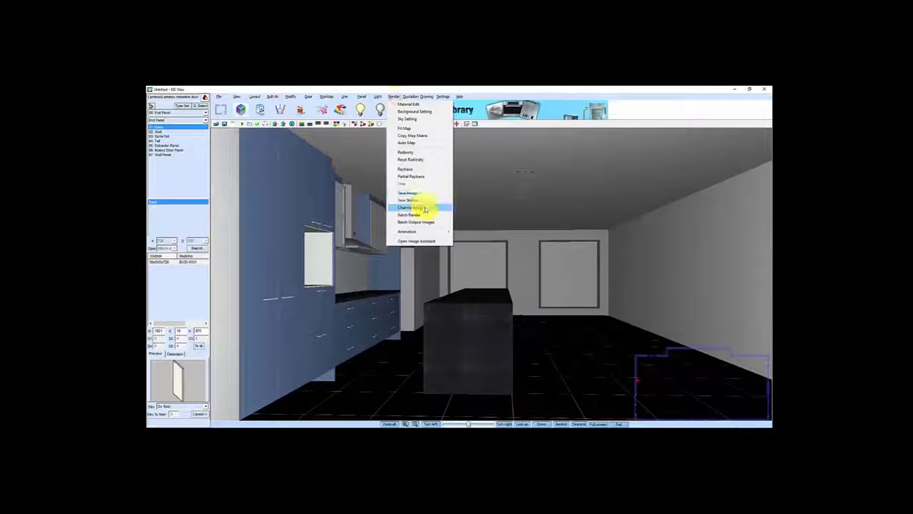
{"action": "left_click", "coordinate": [406, 129]}
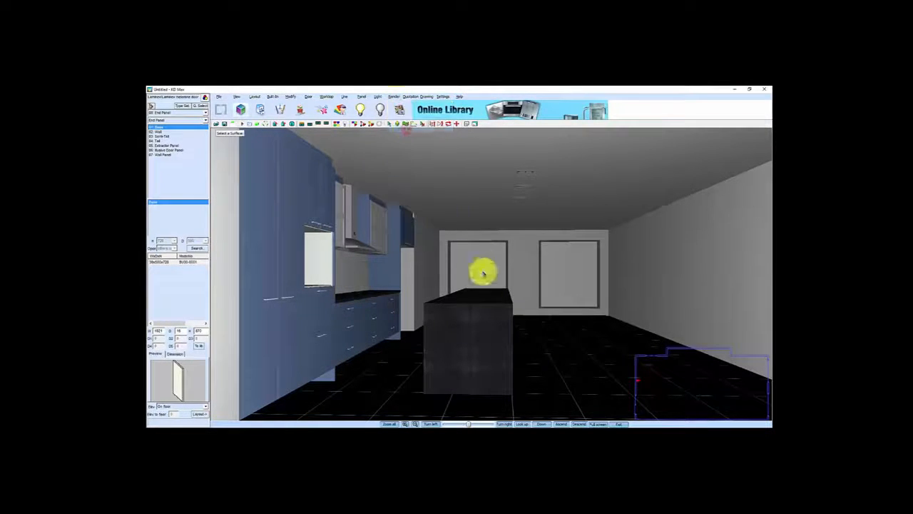
{"action": "left_click", "coordinate": [470, 345]}
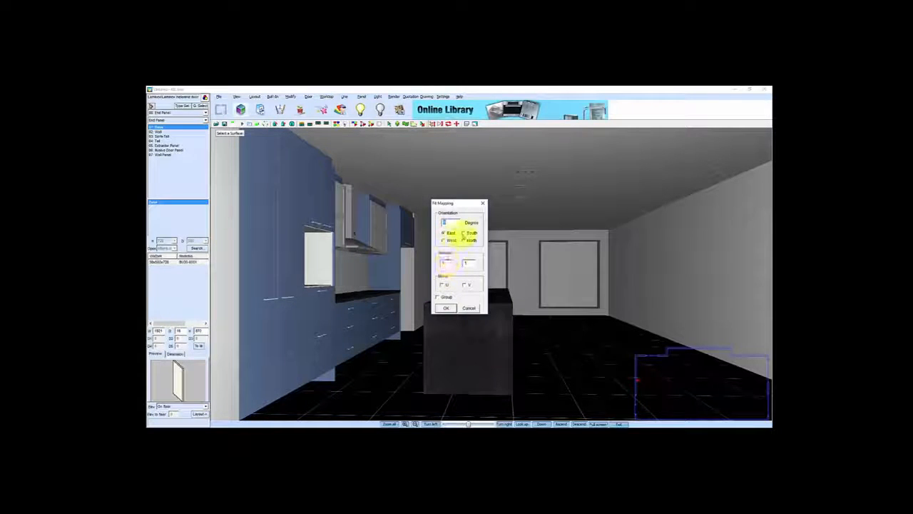
{"action": "left_click", "coordinate": [447, 309]}
{"action": "left_click_drag", "start_coordinate": [459, 336], "coordinate": [483, 370]}
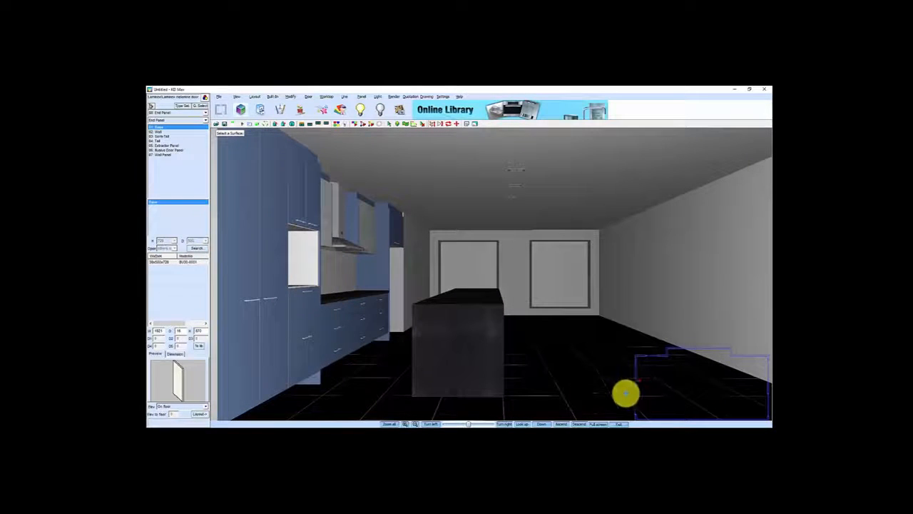
Create a matching Style4 side worktop down to the floor on the island's opposite end
{"action": "left_click", "coordinate": [758, 383]}
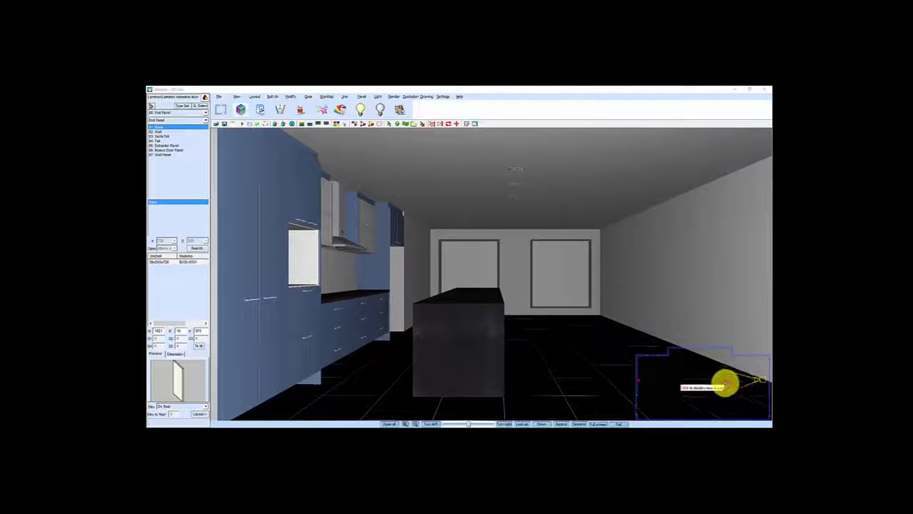
{"action": "left_click", "coordinate": [724, 381]}
{"action": "left_click_drag", "start_coordinate": [564, 383], "coordinate": [546, 333]}
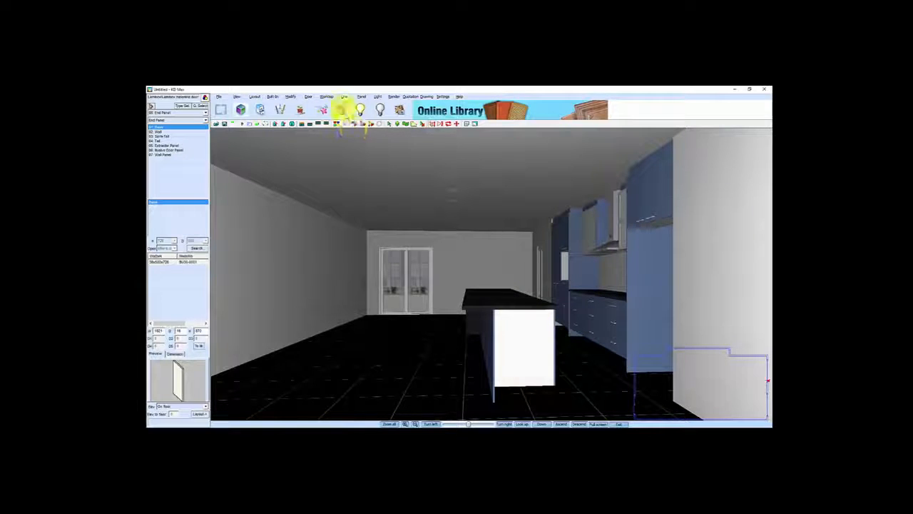
{"action": "left_click", "coordinate": [326, 96]}
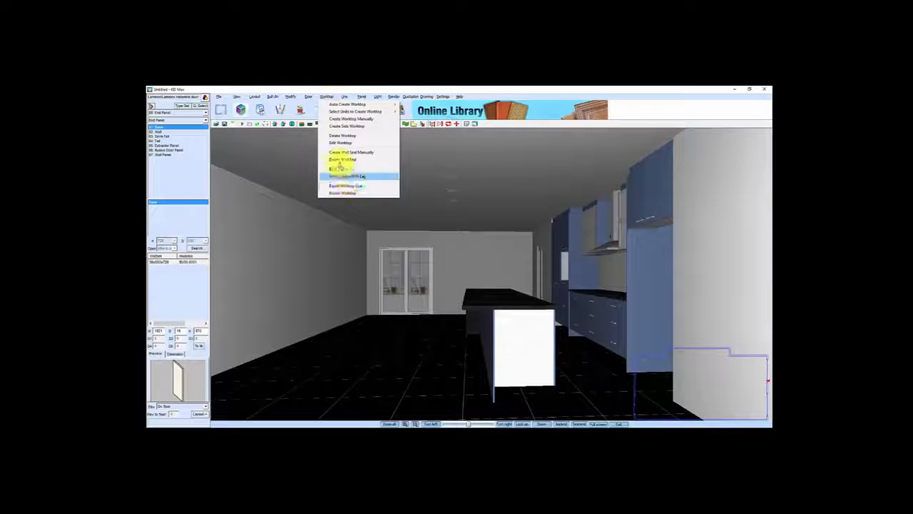
{"action": "left_click", "coordinate": [344, 126]}
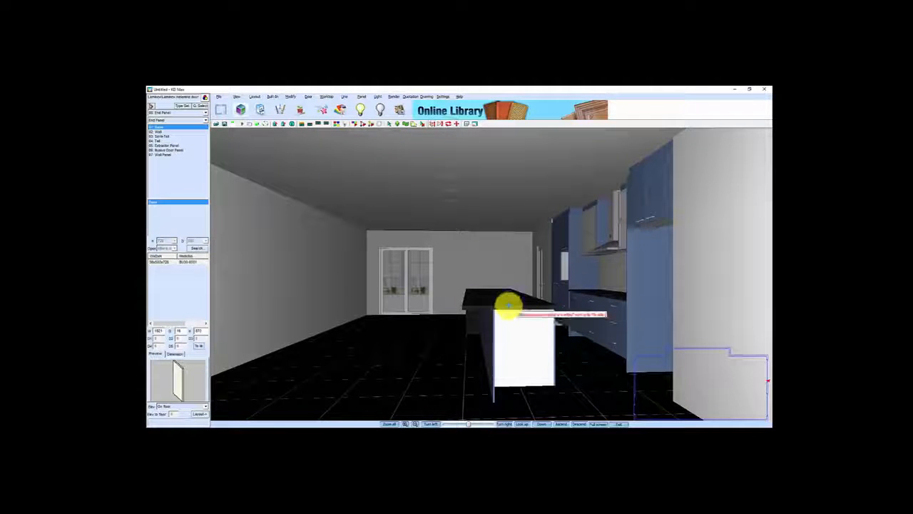
{"action": "left_click", "coordinate": [507, 306]}
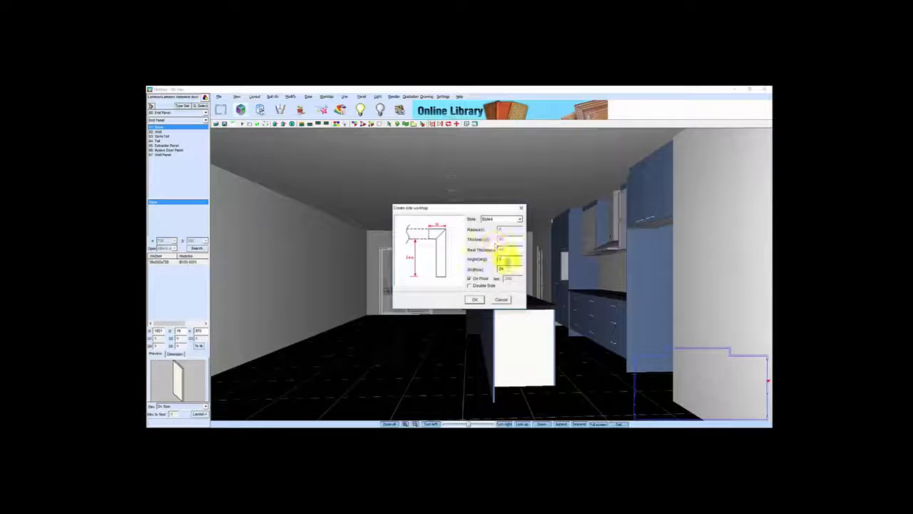
{"action": "left_click", "coordinate": [479, 301]}
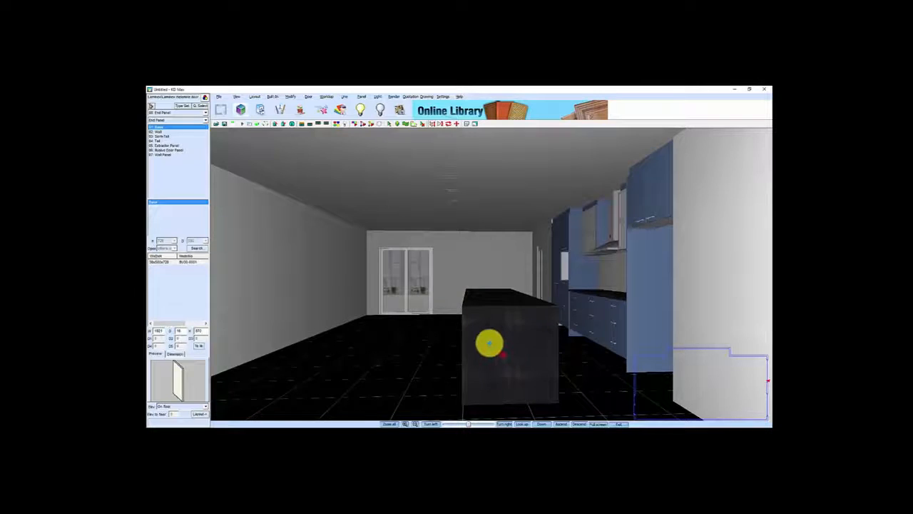
Fit the texture mapping on the outer face of the island's opposite side worktop with a 270-degree orientation
{"action": "scroll", "coordinate": [488, 340], "scroll_direction": "up", "scroll_amount": 2}
{"action": "scroll", "coordinate": [492, 340], "scroll_direction": "up", "scroll_amount": 1}
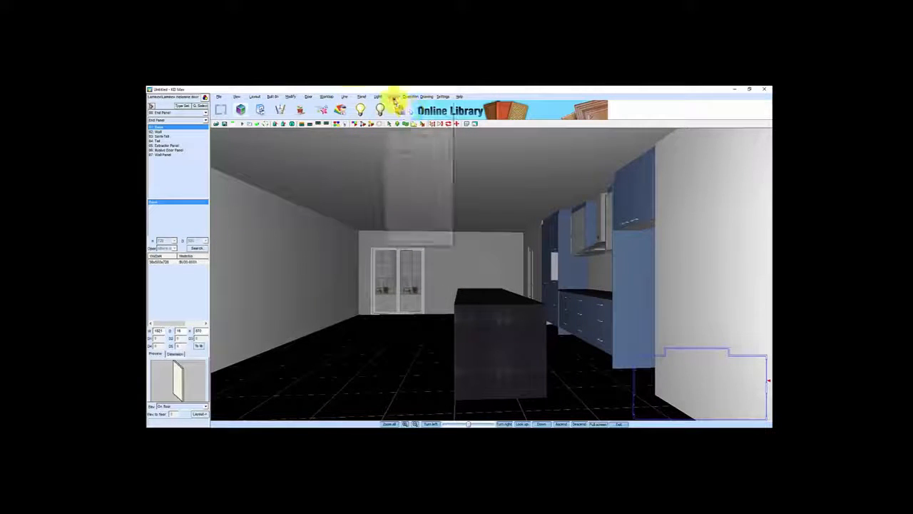
{"action": "left_click", "coordinate": [394, 97]}
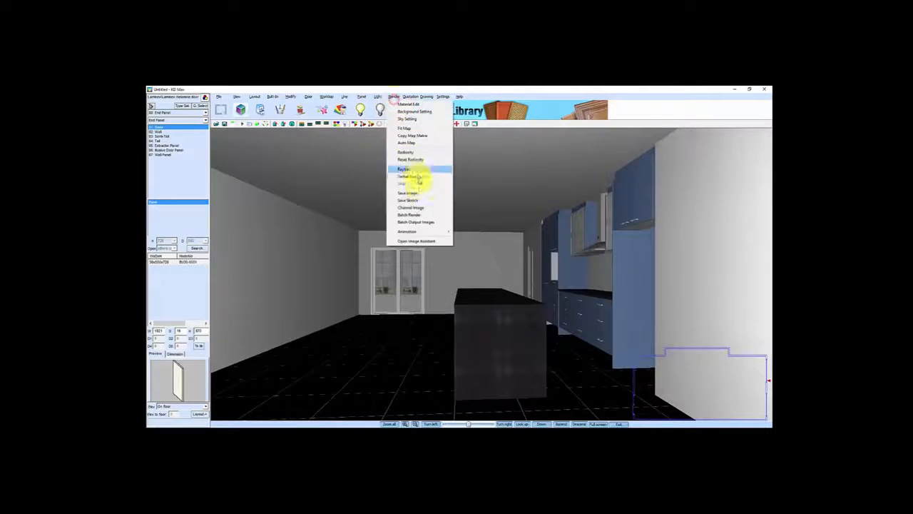
{"action": "left_click", "coordinate": [403, 128]}
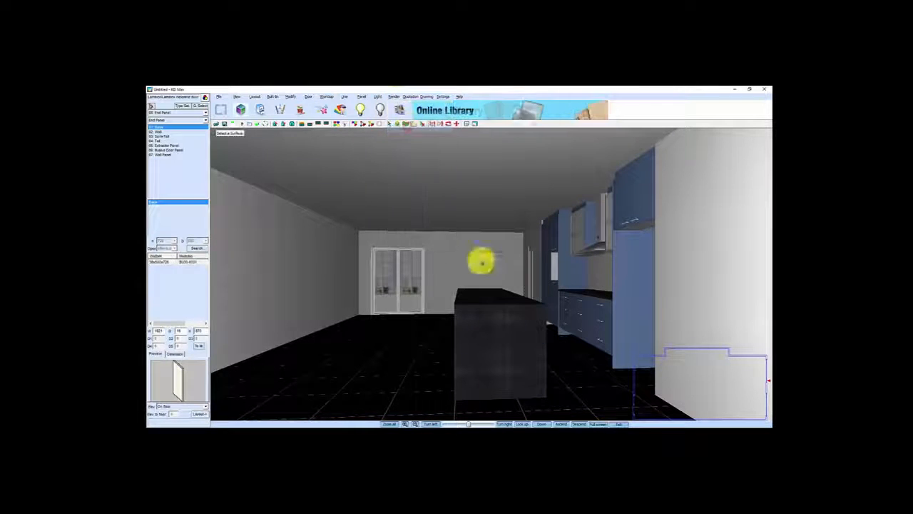
{"action": "left_click", "coordinate": [477, 334]}
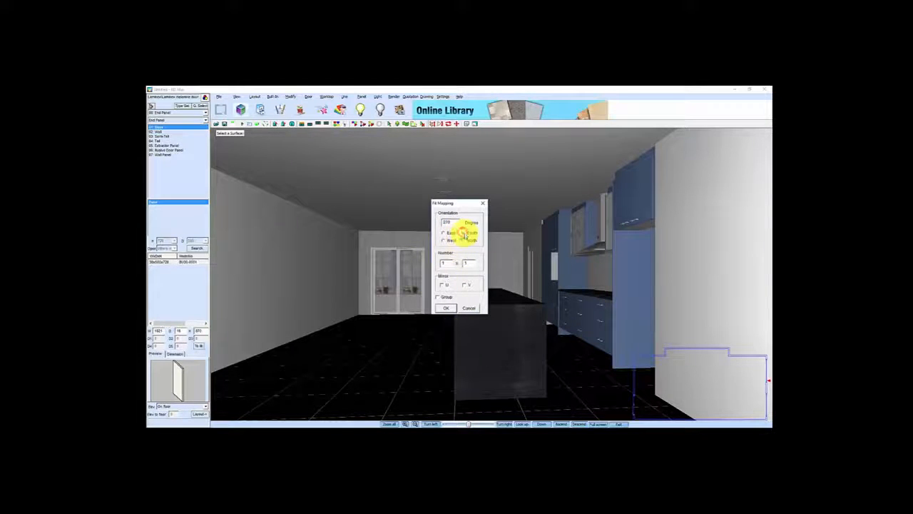
{"action": "left_click", "coordinate": [446, 308]}
{"action": "scroll", "coordinate": [497, 349], "scroll_direction": "up", "scroll_amount": 3}
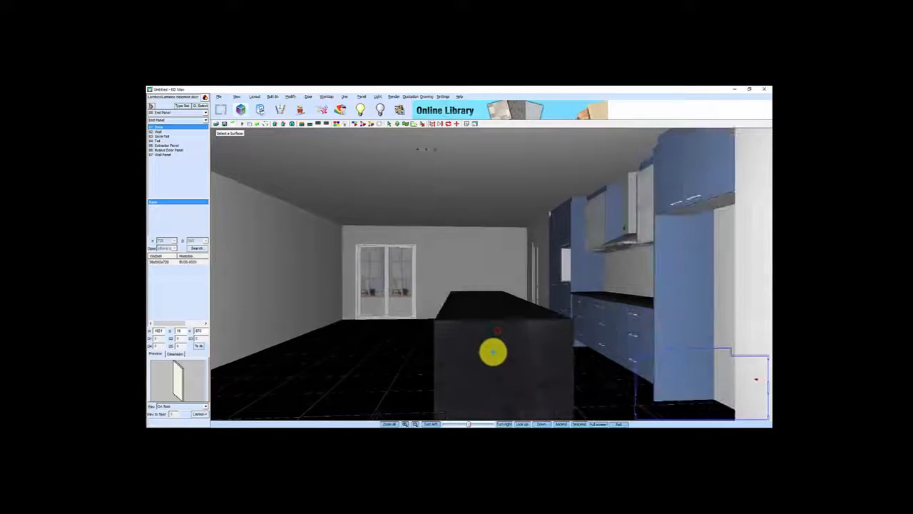
Create plinths automatically under the kitchen's floor-standing cabinets
{"action": "left_click", "coordinate": [663, 393]}
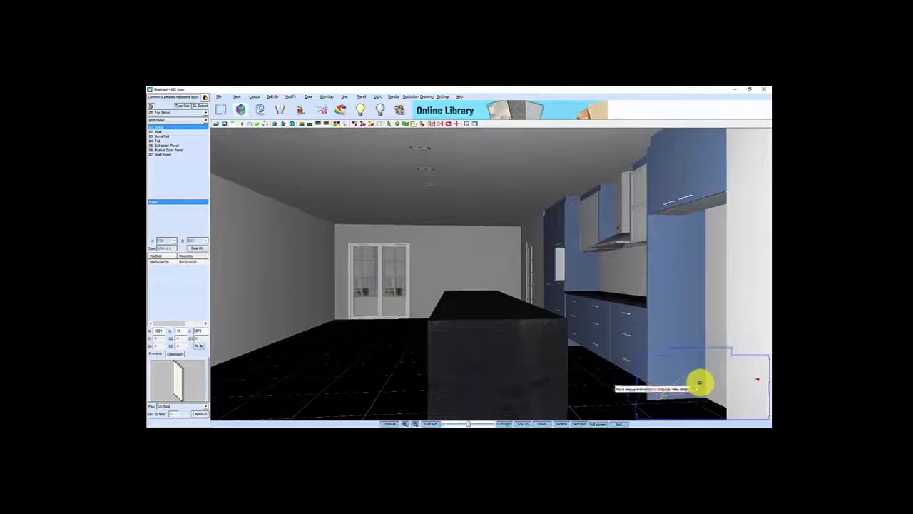
{"action": "left_click", "coordinate": [703, 383]}
{"action": "left_click_drag", "start_coordinate": [549, 365], "coordinate": [630, 290]}
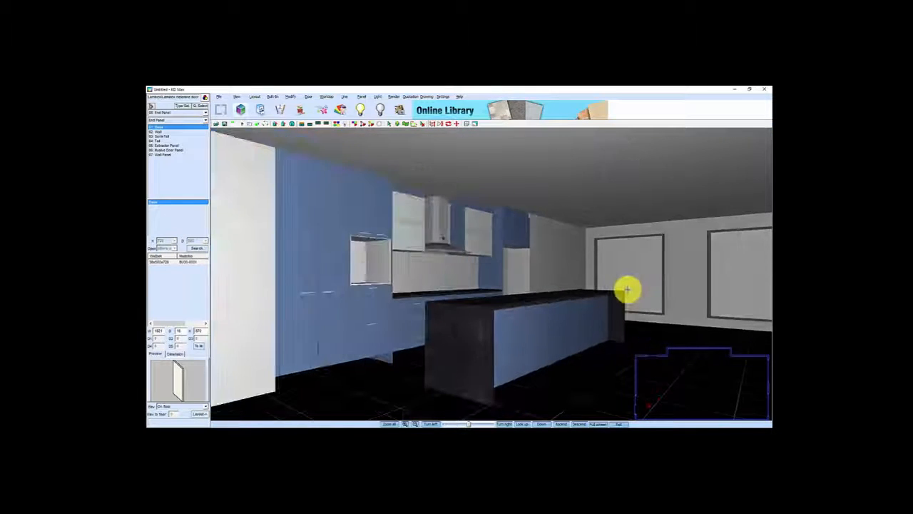
{"action": "left_click_drag", "start_coordinate": [564, 323], "coordinate": [535, 316]}
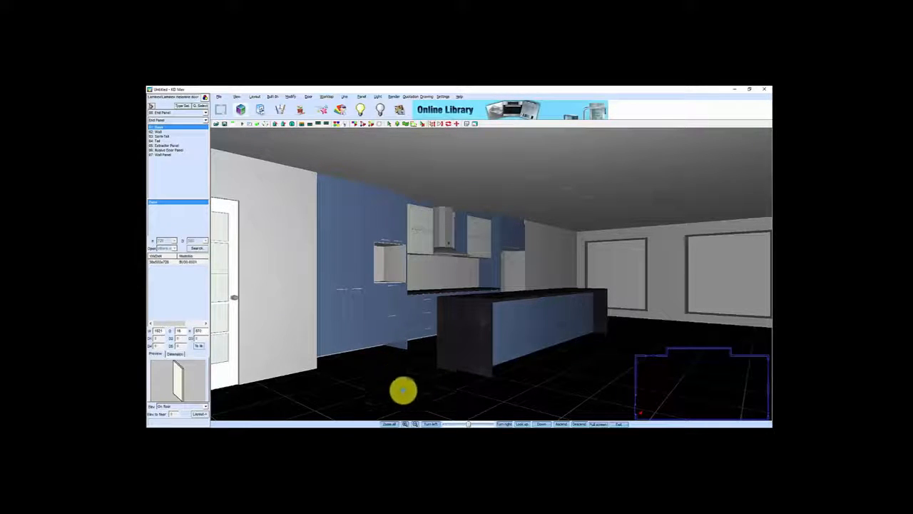
{"action": "left_click", "coordinate": [308, 125]}
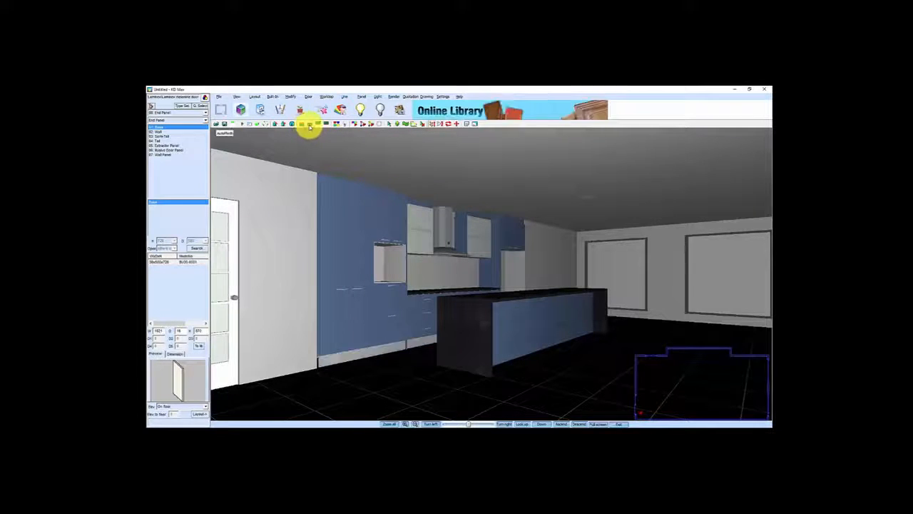
Look at the Create Plinth options for automatic, selected-unit and manual creation
{"action": "left_click_drag", "start_coordinate": [391, 320], "coordinate": [471, 371]}
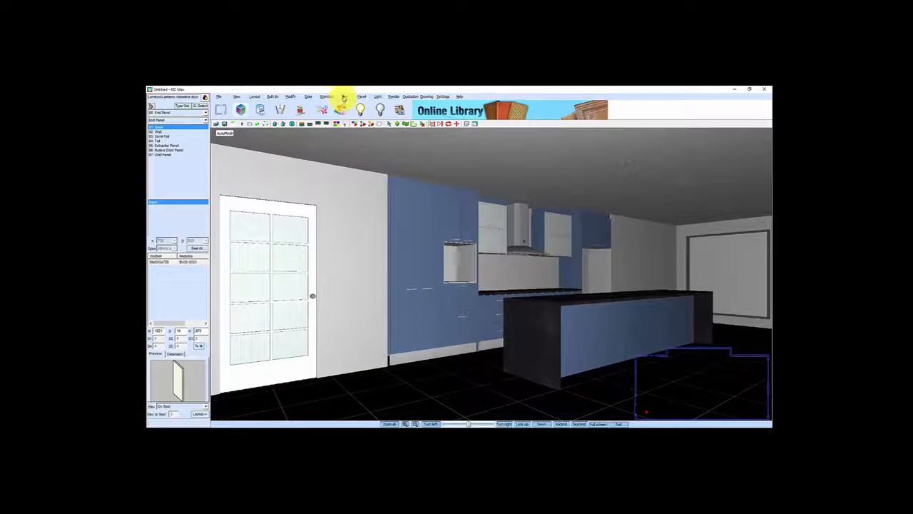
{"action": "left_click", "coordinate": [344, 97]}
{"action": "mouse_move", "coordinate": [394, 114]}
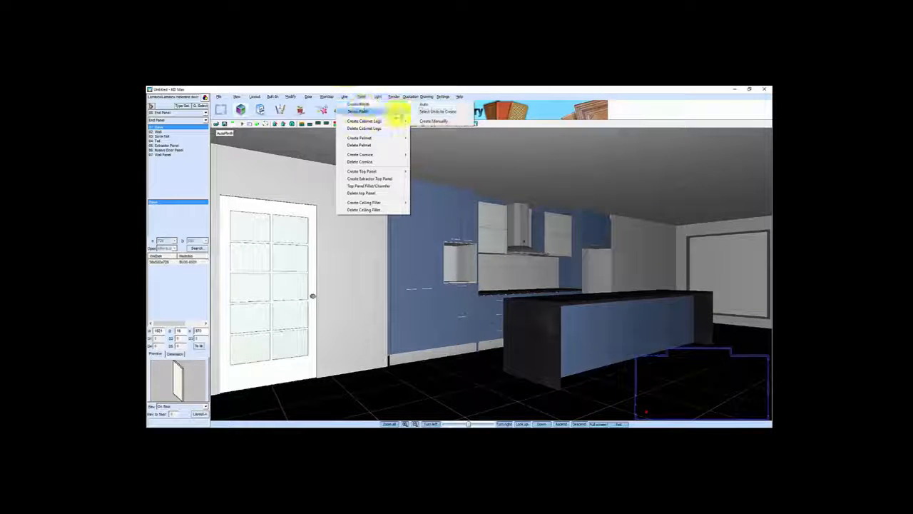
{"action": "left_click", "coordinate": [434, 112]}
{"action": "left_click", "coordinate": [390, 314]}
Inspect the plinths along the tall units, base run and island from several camera positions
{"action": "left_click_drag", "start_coordinate": [434, 346], "coordinate": [471, 396]}
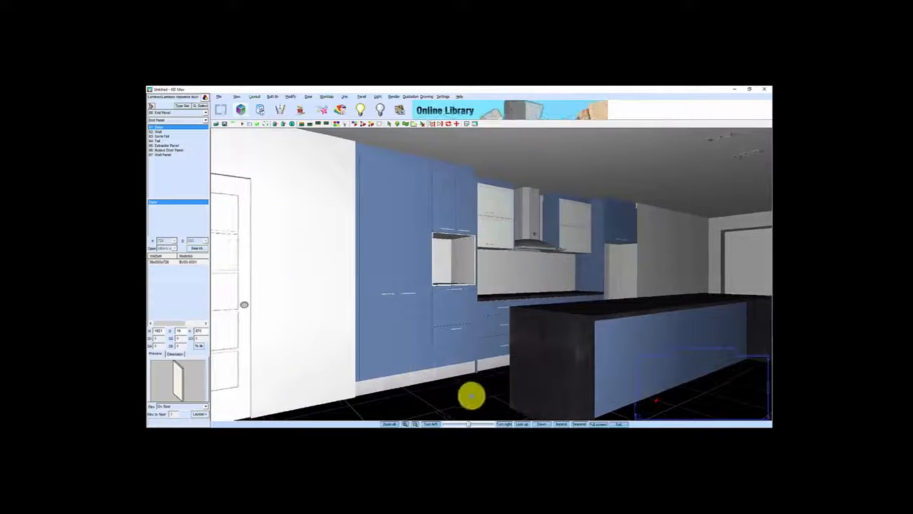
{"action": "left_click_drag", "start_coordinate": [655, 374], "coordinate": [411, 393]}
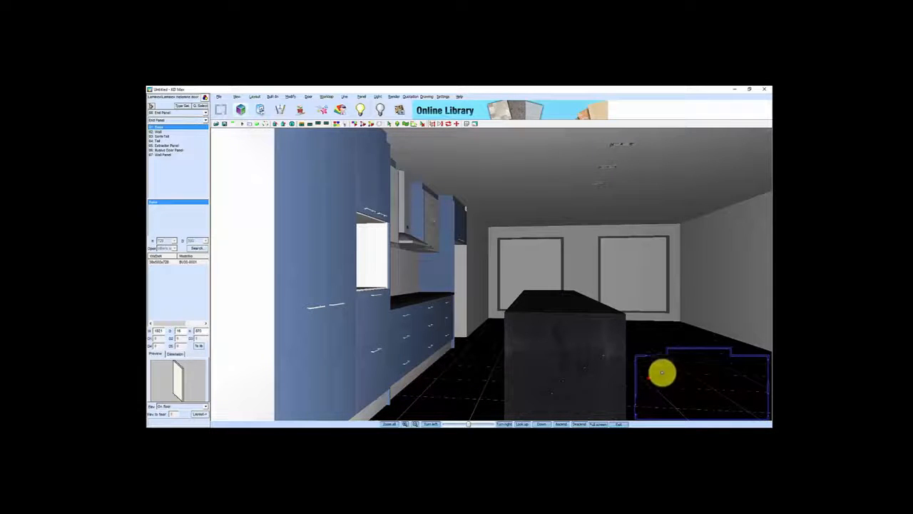
{"action": "left_click", "coordinate": [666, 364]}
{"action": "left_click", "coordinate": [694, 375]}
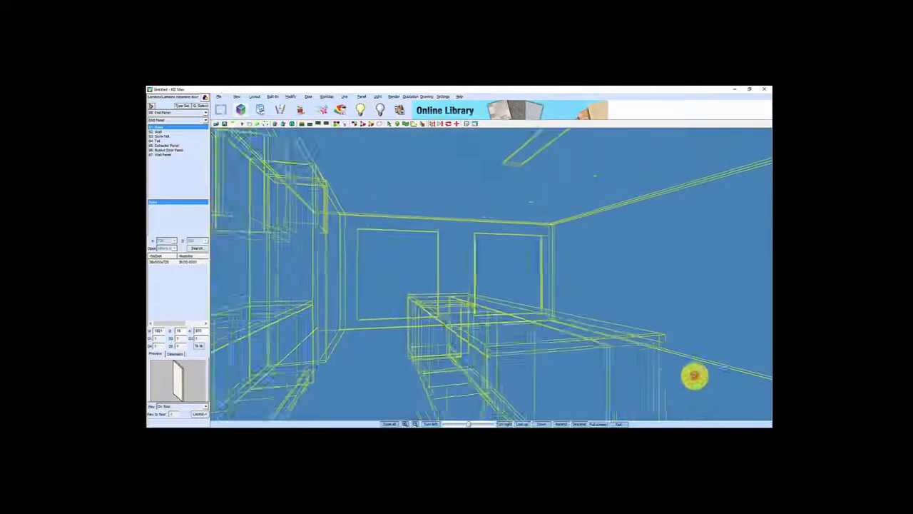
{"action": "left_click_drag", "start_coordinate": [524, 411], "coordinate": [466, 376]}
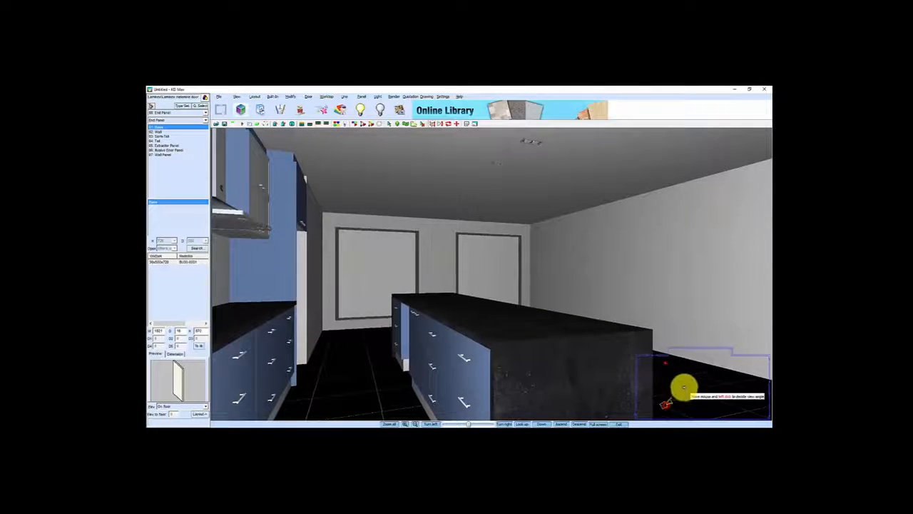
Choose the third Miele oven in the product library and fit it into the tall unit's open niche with Auto fit size
{"action": "left_click", "coordinate": [680, 390]}
{"action": "left_click_drag", "start_coordinate": [680, 390], "coordinate": [569, 369]}
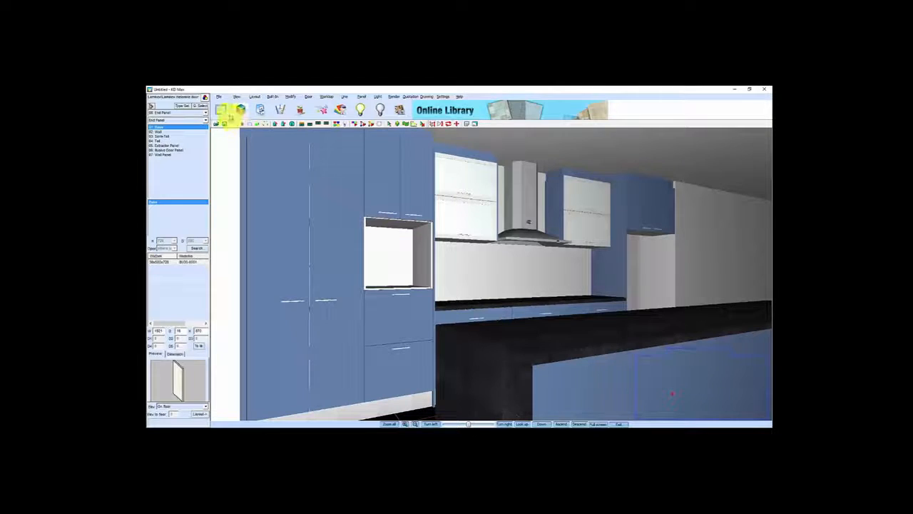
{"action": "left_click", "coordinate": [184, 106]}
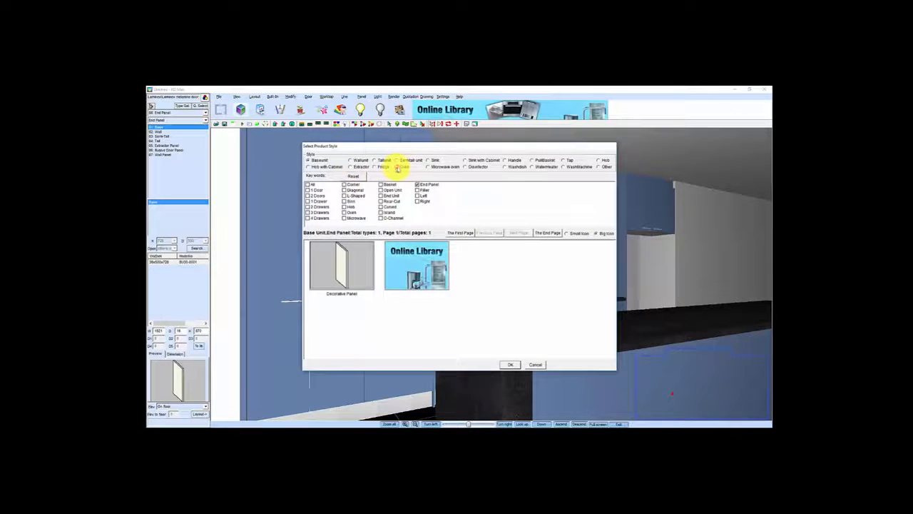
{"action": "left_click", "coordinate": [398, 167]}
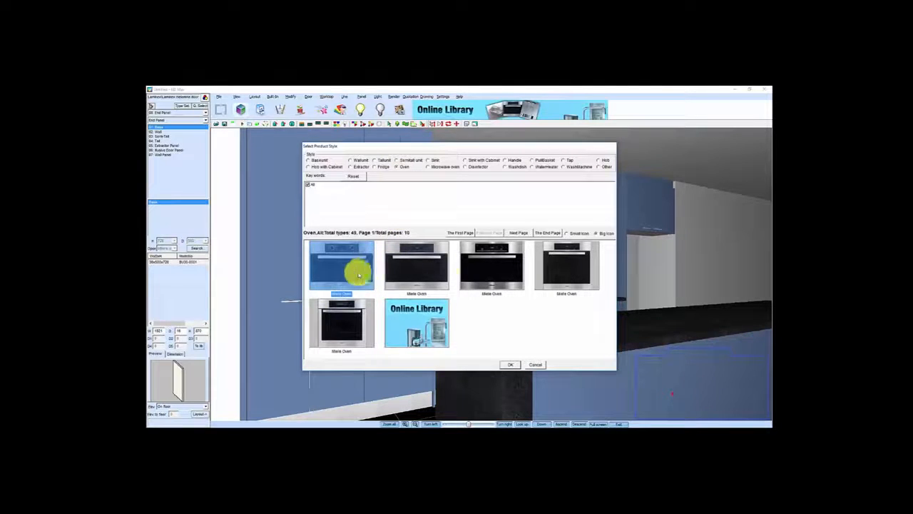
{"action": "left_click", "coordinate": [486, 268]}
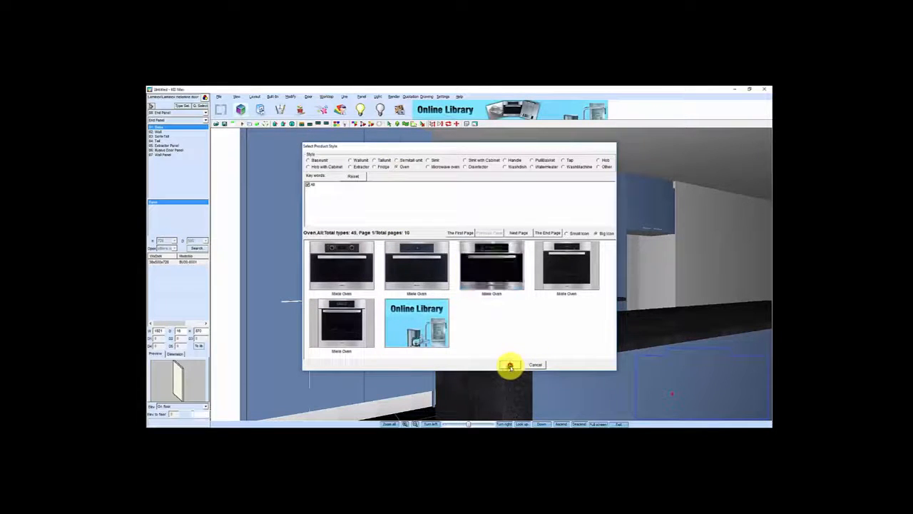
{"action": "left_click", "coordinate": [509, 365]}
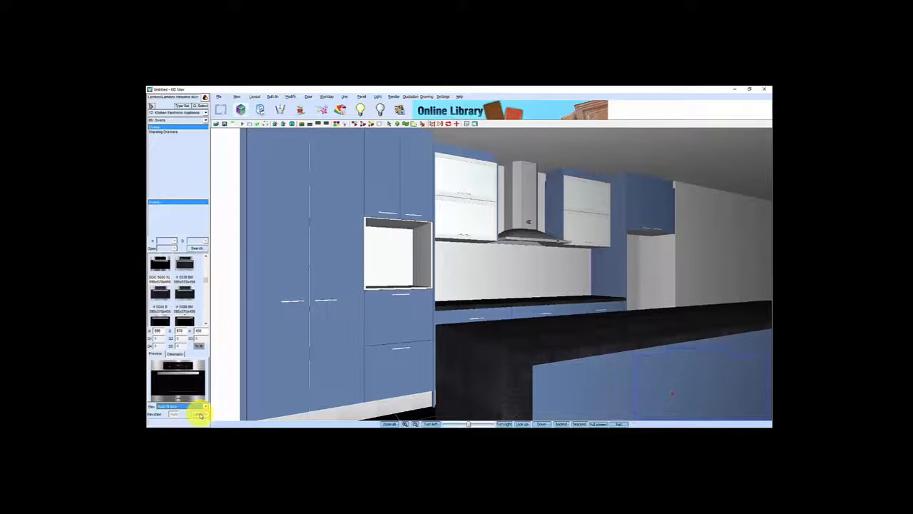
{"action": "left_click", "coordinate": [201, 414]}
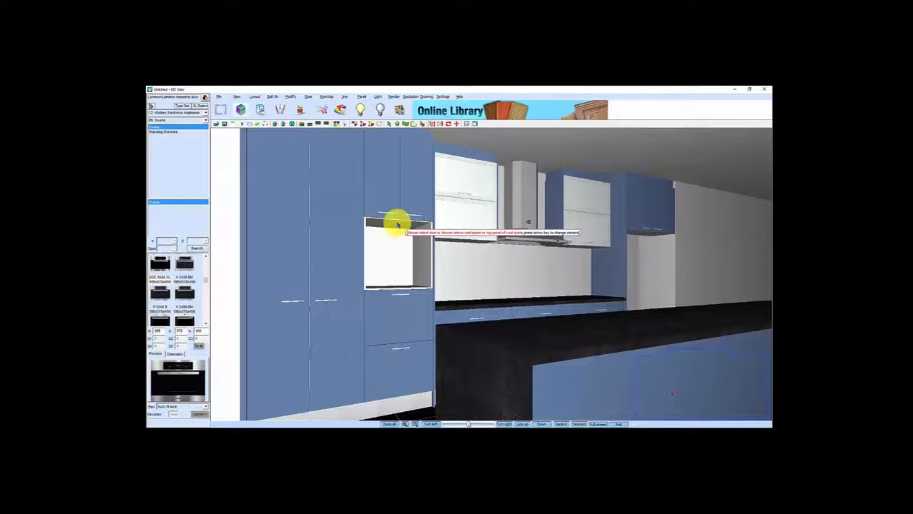
{"action": "left_click", "coordinate": [402, 303]}
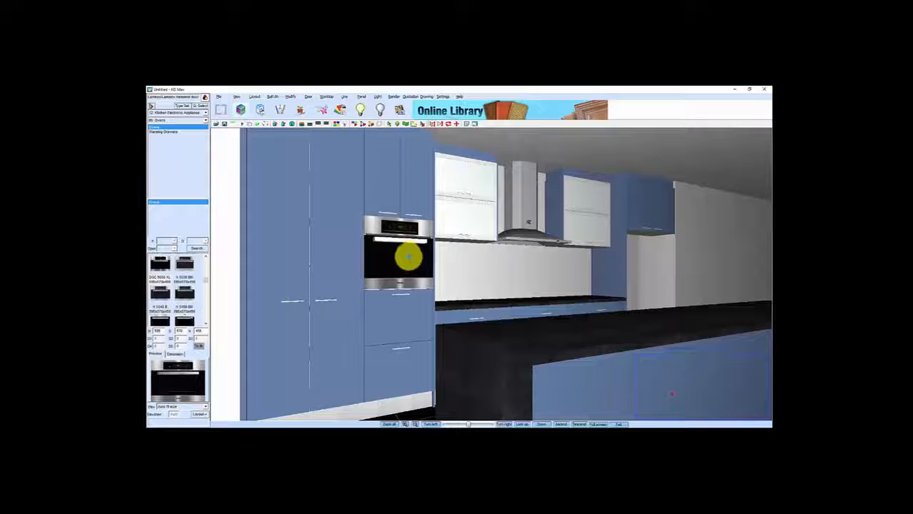
Switch the product selection to the Hob style, check the Electric Cooktop models, and show all hobs again
{"action": "scroll", "coordinate": [383, 292], "scroll_direction": "down", "scroll_amount": 2}
{"action": "left_click_drag", "start_coordinate": [384, 294], "coordinate": [454, 346]}
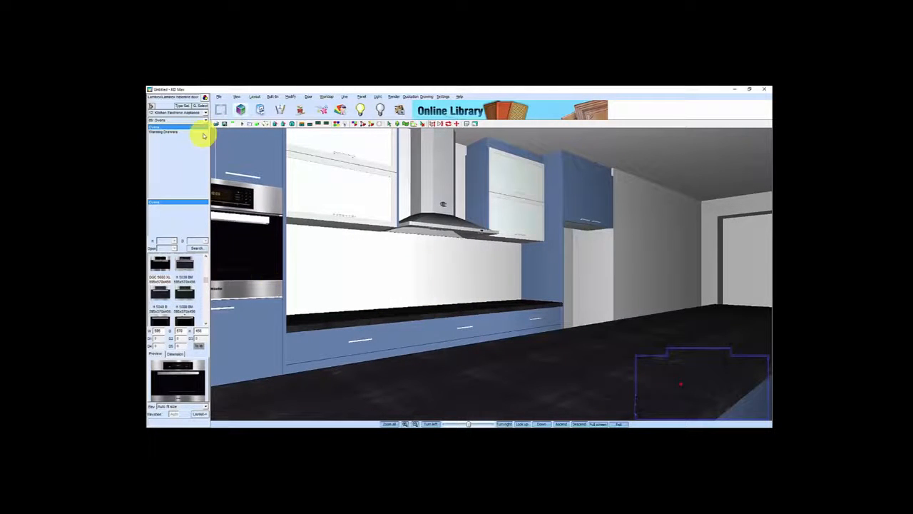
{"action": "left_click", "coordinate": [182, 106]}
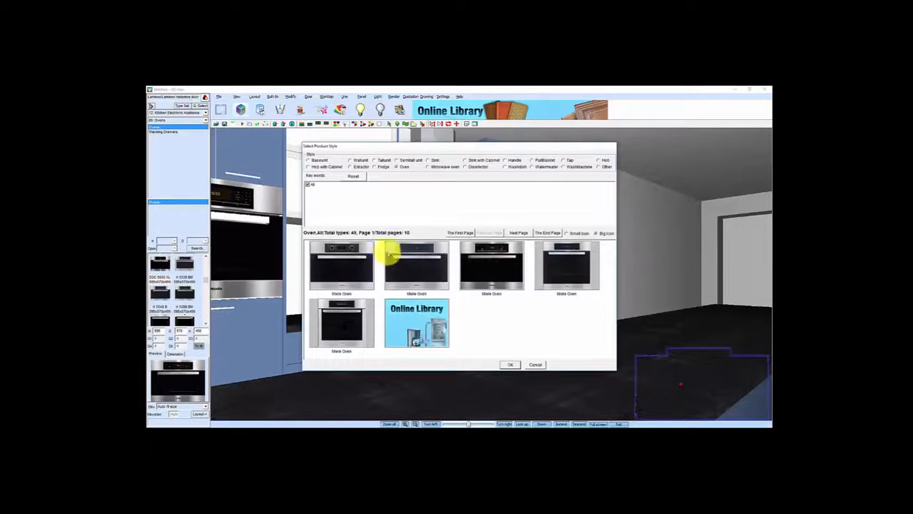
{"action": "left_click", "coordinate": [599, 160]}
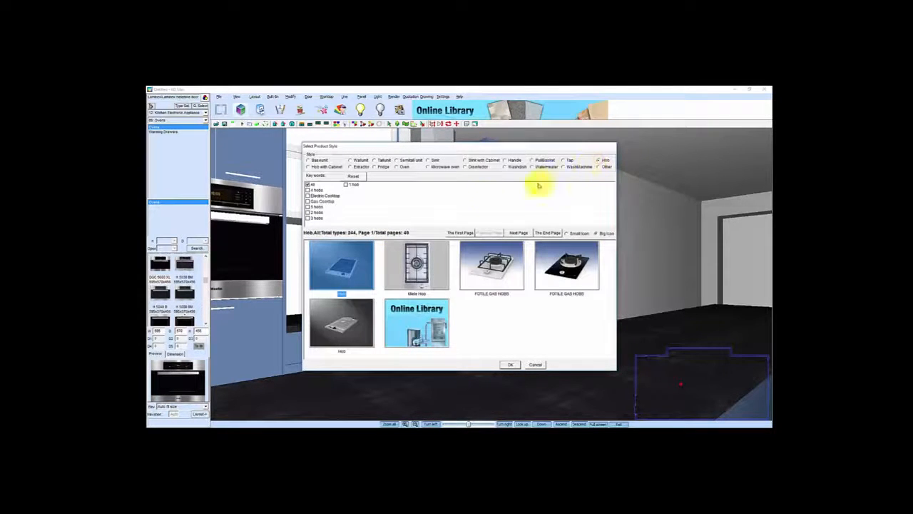
{"action": "left_click", "coordinate": [308, 195]}
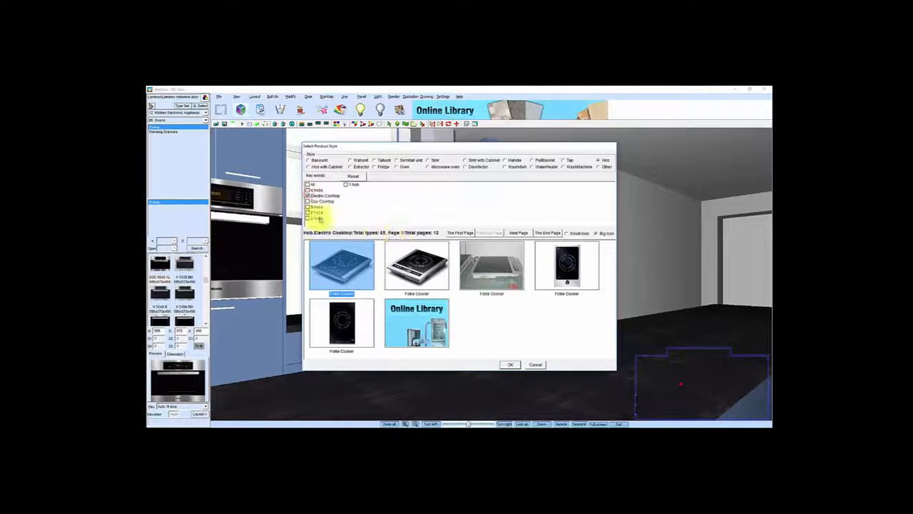
{"action": "left_click", "coordinate": [309, 184]}
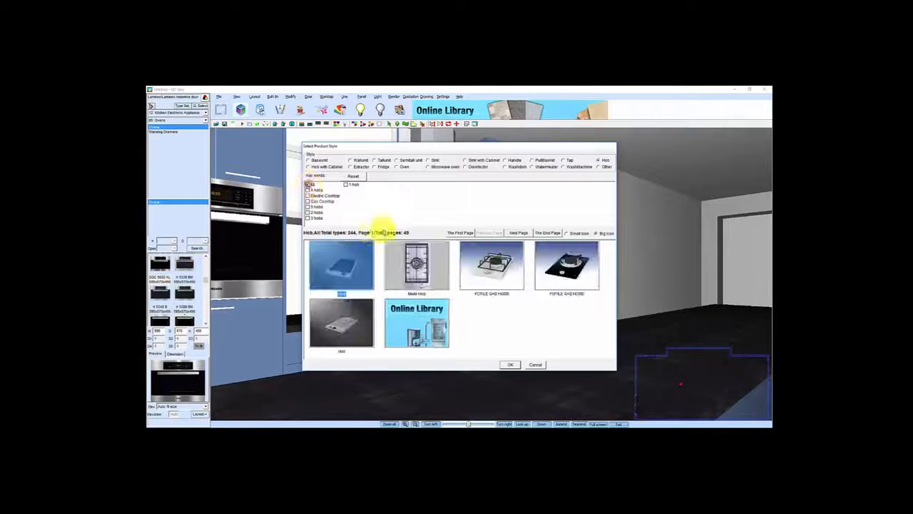
Page through the full hob catalogue looking for a suitable cooktop
{"action": "left_click", "coordinate": [520, 233]}
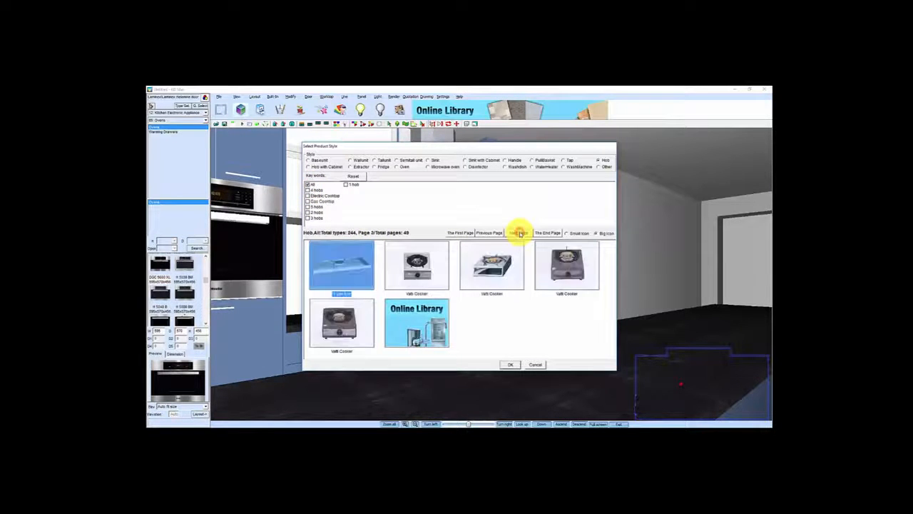
{"action": "left_click", "coordinate": [519, 234]}
{"action": "left_click", "coordinate": [520, 234]}
{"action": "left_click", "coordinate": [520, 233]}
{"action": "left_click", "coordinate": [519, 234]}
{"action": "left_click", "coordinate": [520, 234]}
{"action": "left_click", "coordinate": [520, 233]}
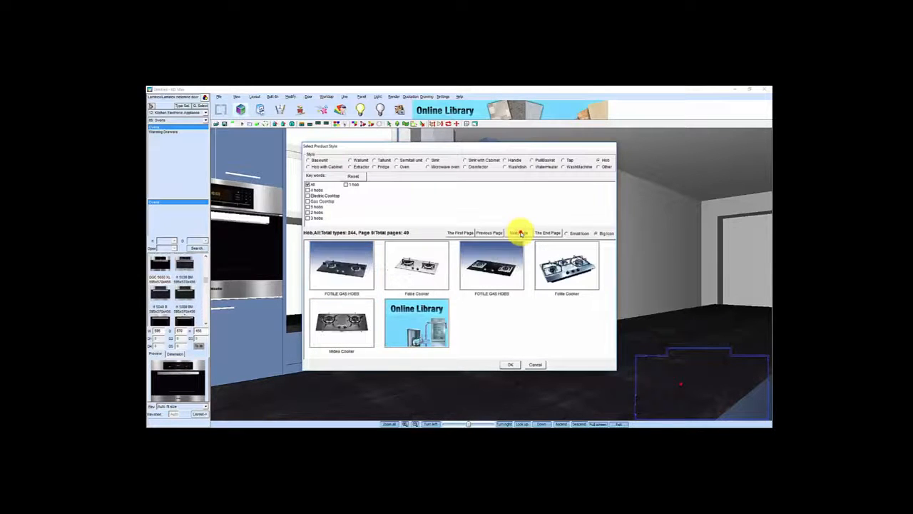
{"action": "left_click", "coordinate": [520, 233]}
{"action": "left_click", "coordinate": [520, 234]}
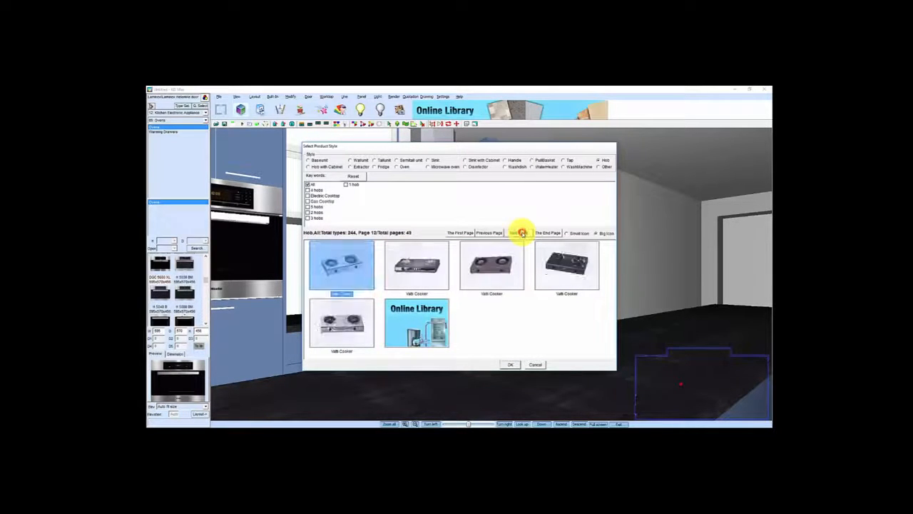
{"action": "left_click", "coordinate": [521, 233]}
{"action": "left_click", "coordinate": [521, 234]}
{"action": "left_click", "coordinate": [521, 233]}
{"action": "left_click", "coordinate": [521, 233]}
{"action": "left_click", "coordinate": [521, 234]}
{"action": "left_click", "coordinate": [522, 234]}
{"action": "left_click", "coordinate": [522, 233]}
{"action": "left_click", "coordinate": [522, 234]}
{"action": "left_click", "coordinate": [521, 233]}
{"action": "left_click", "coordinate": [522, 234]}
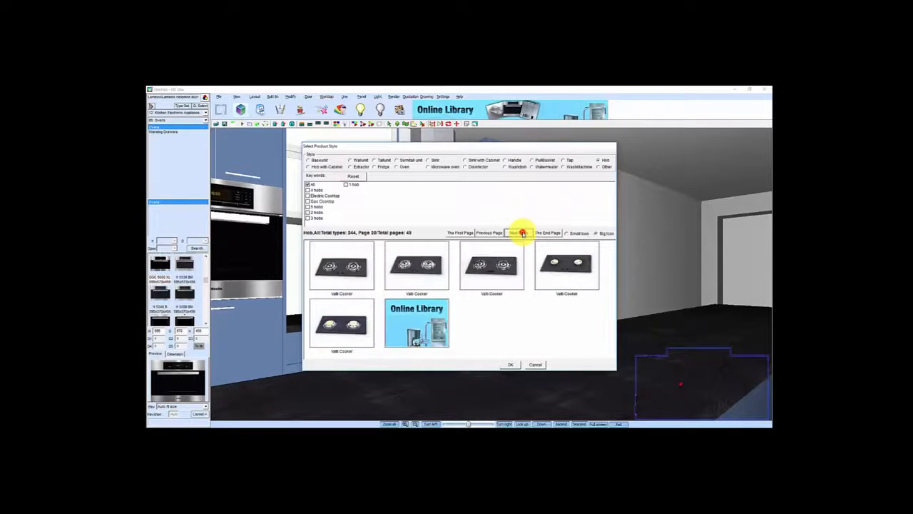
{"action": "left_click", "coordinate": [521, 234]}
{"action": "left_click", "coordinate": [521, 233]}
{"action": "left_click", "coordinate": [522, 234]}
{"action": "left_click", "coordinate": [522, 234]}
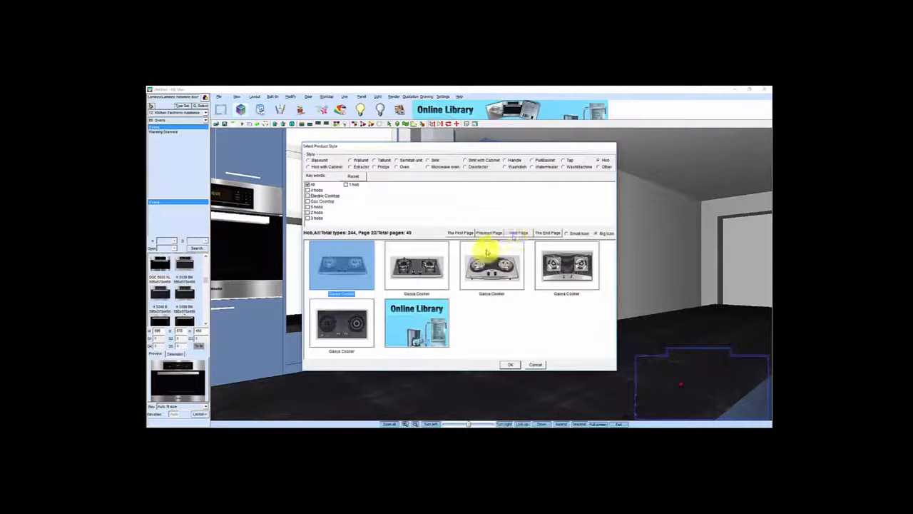
Filter the hobs by the 5 hobs keyword and choose the flat black model named Hob for placement
{"action": "left_click", "coordinate": [310, 202]}
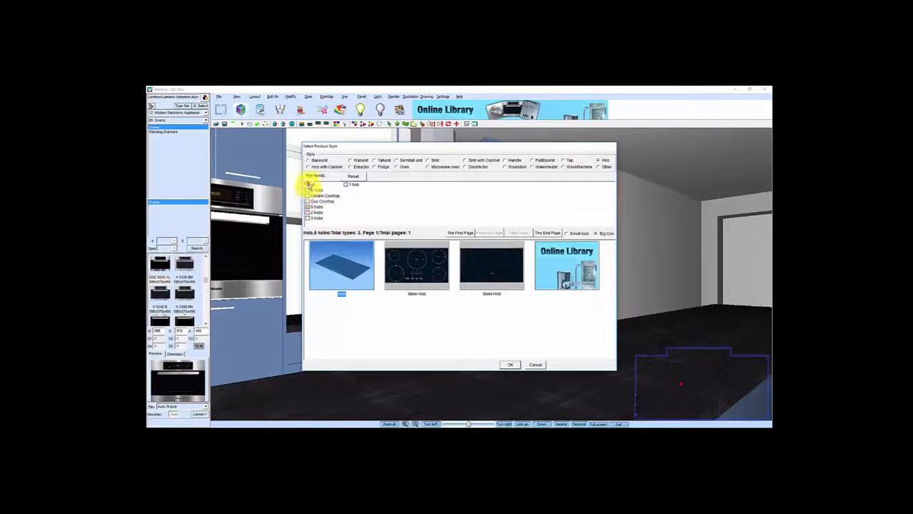
{"action": "left_click", "coordinate": [308, 184]}
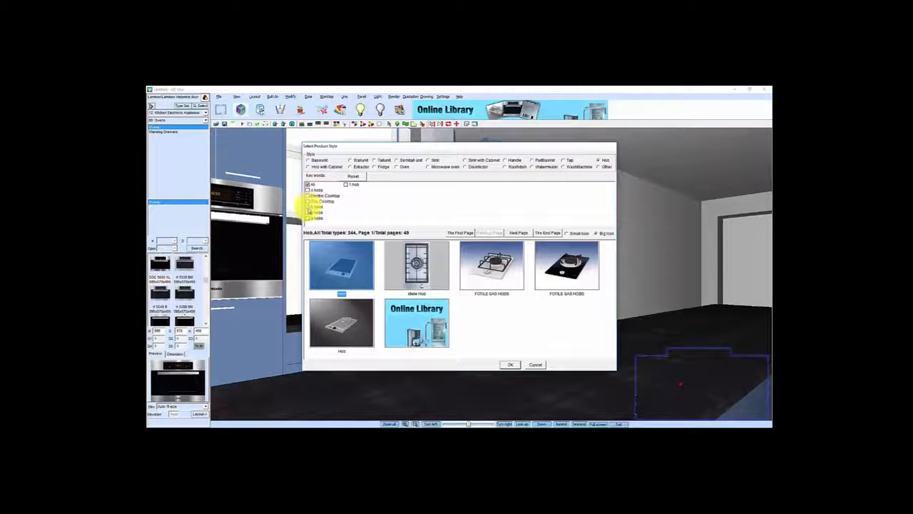
{"action": "left_click", "coordinate": [309, 207]}
{"action": "left_click", "coordinate": [428, 267]}
{"action": "left_click", "coordinate": [351, 261]}
{"action": "left_click", "coordinate": [511, 364]}
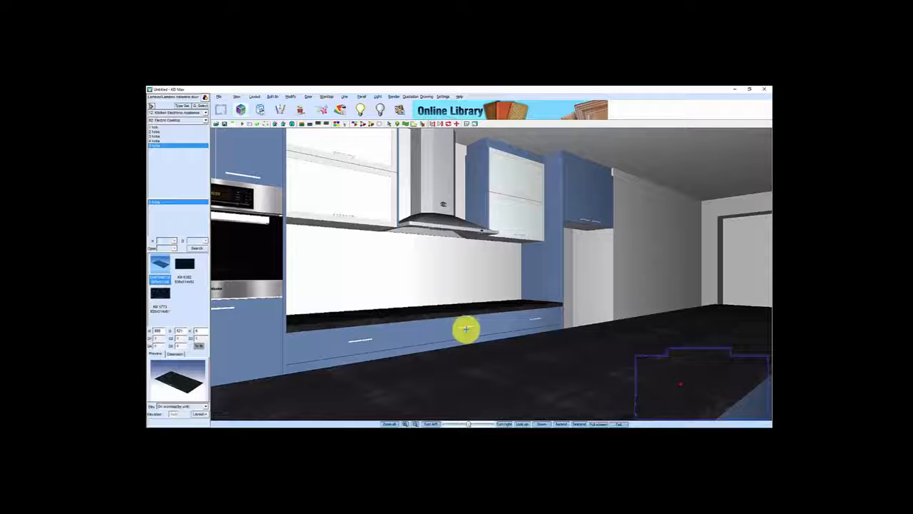
Place the chosen hob on the worktop above the middle drawer unit, centred by Middle of Left/Right and Middle of Front/Back
{"action": "left_click", "coordinate": [200, 414]}
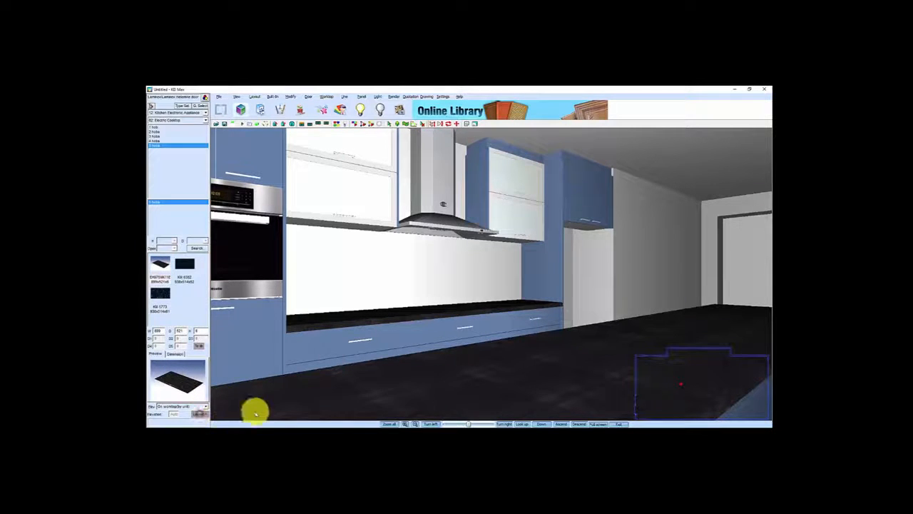
{"action": "left_click", "coordinate": [441, 329]}
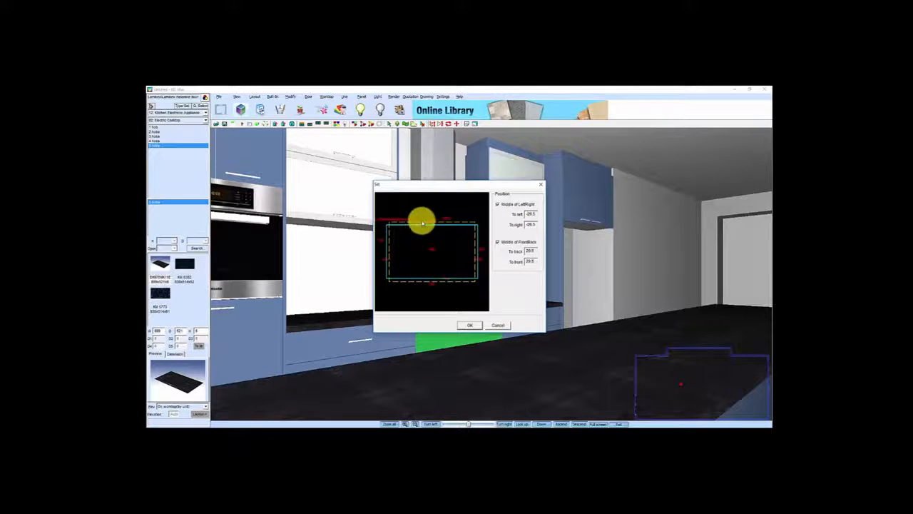
{"action": "left_click", "coordinate": [469, 326]}
Align the hob to the extractor hood in the LeftRight direction only, using Middle of Left/Right as the source reference
{"action": "left_click_drag", "start_coordinate": [427, 311], "coordinate": [426, 331]}
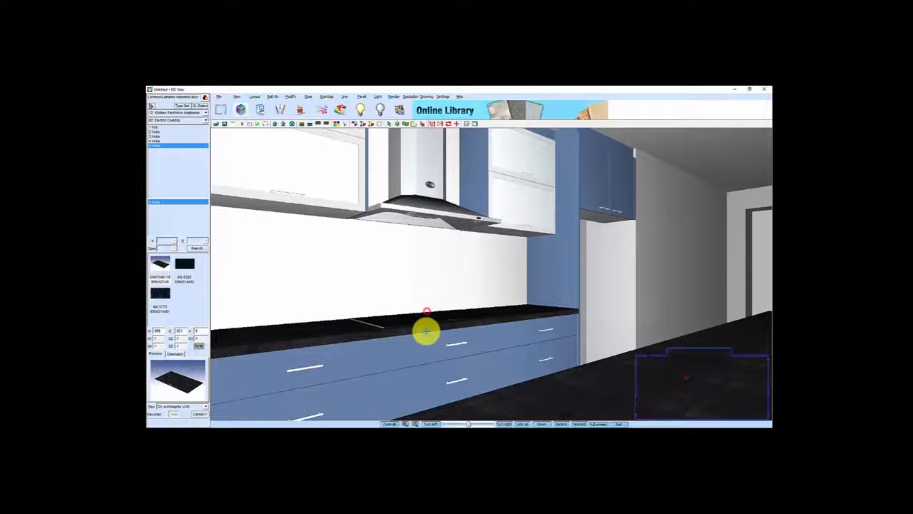
{"action": "left_click_drag", "start_coordinate": [426, 331], "coordinate": [498, 313]}
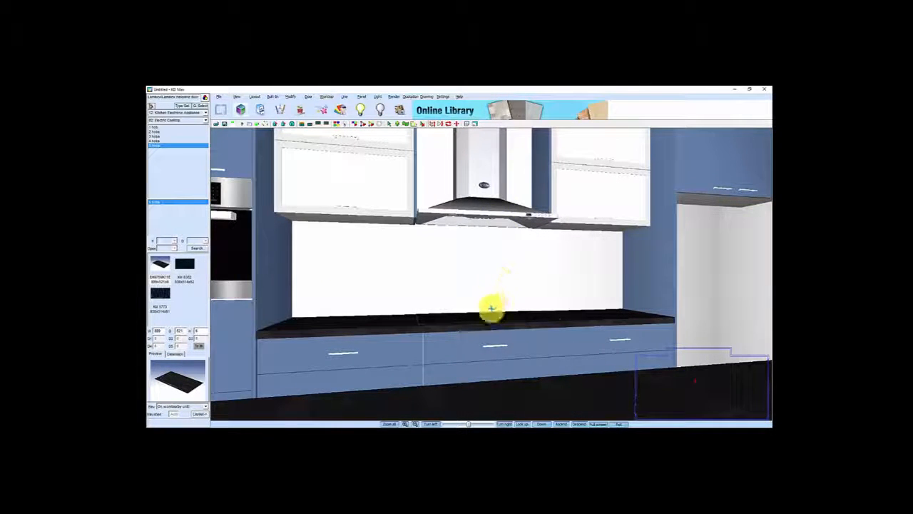
{"action": "left_click_drag", "start_coordinate": [490, 319], "coordinate": [488, 317]}
{"action": "right_click", "coordinate": [489, 316]}
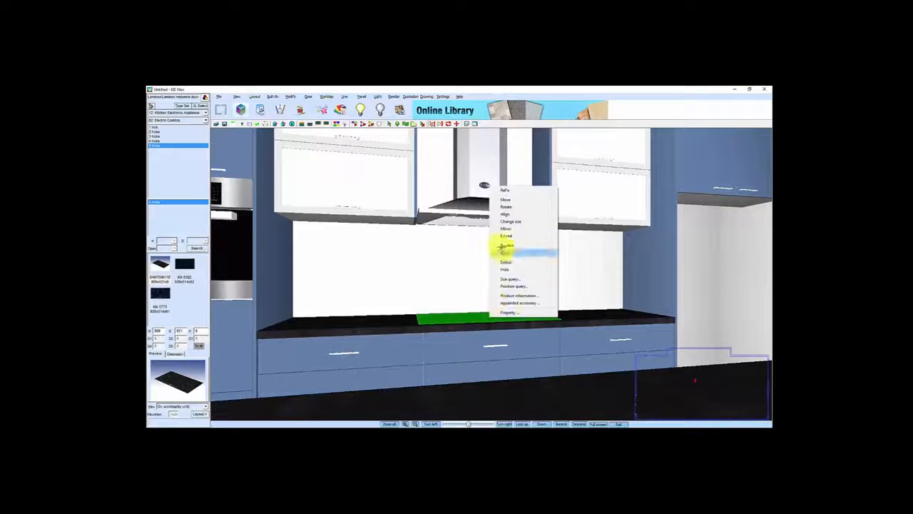
{"action": "left_click", "coordinate": [508, 214]}
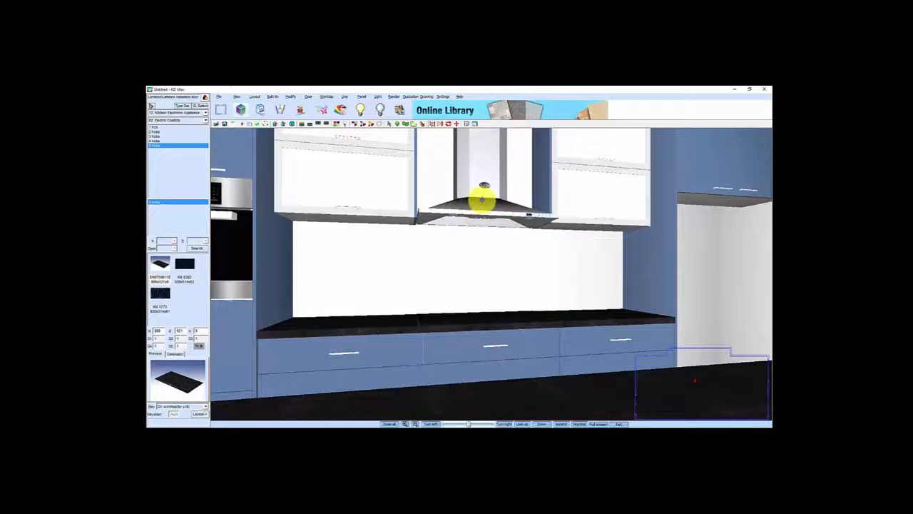
{"action": "left_click", "coordinate": [483, 201]}
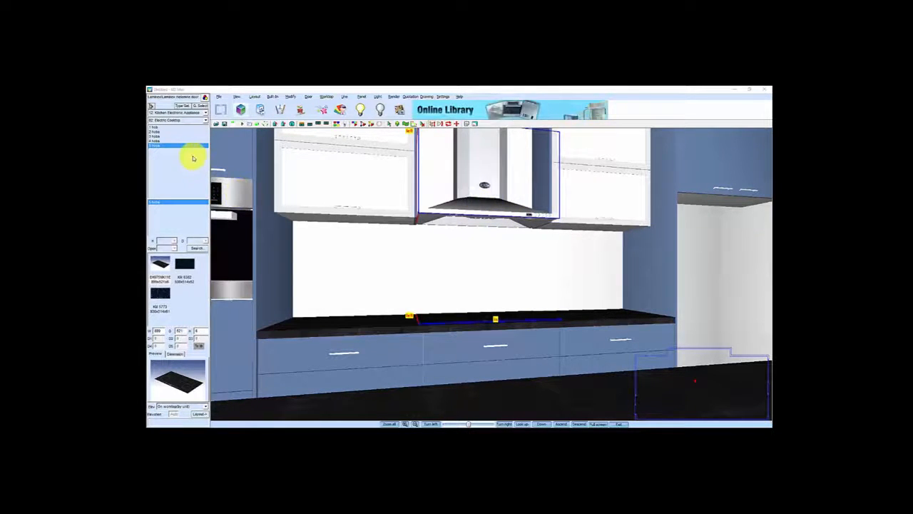
{"action": "right_click", "coordinate": [164, 139]}
{"action": "left_click", "coordinate": [224, 147]}
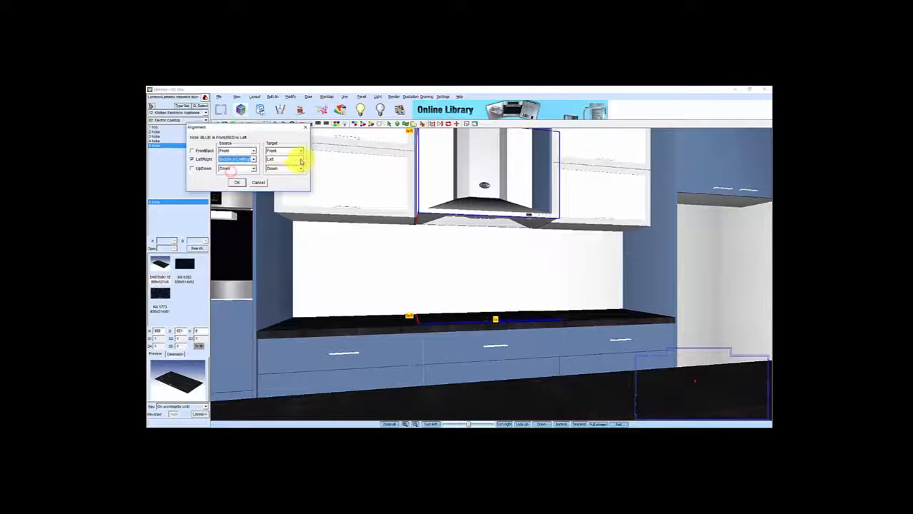
Align the hob with the extractor hood in the left-right direction, using the middle as reference
{"action": "left_click", "coordinate": [236, 183]}
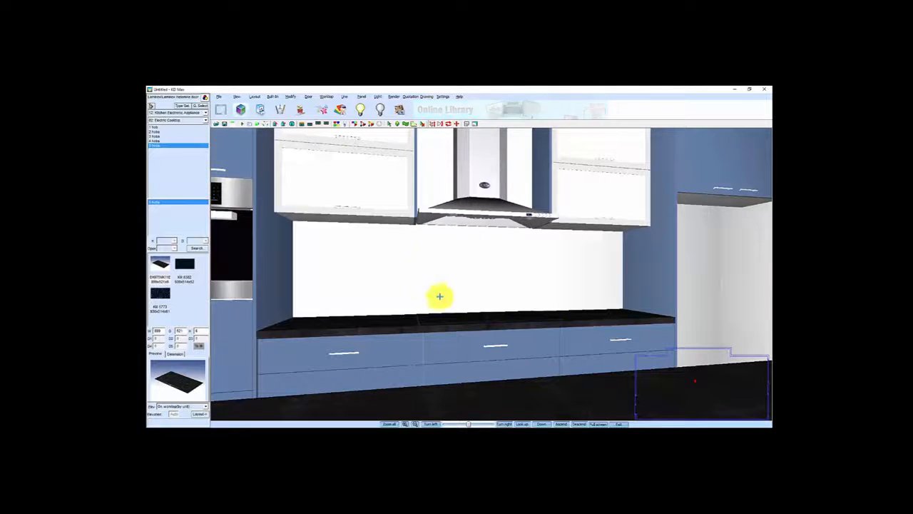
Choose the REGINOX ELITE INTEGRATED SINKS model from the double-bowl sinks in the product catalogue for the island
{"action": "scroll", "coordinate": [477, 254], "scroll_direction": "down", "scroll_amount": 5}
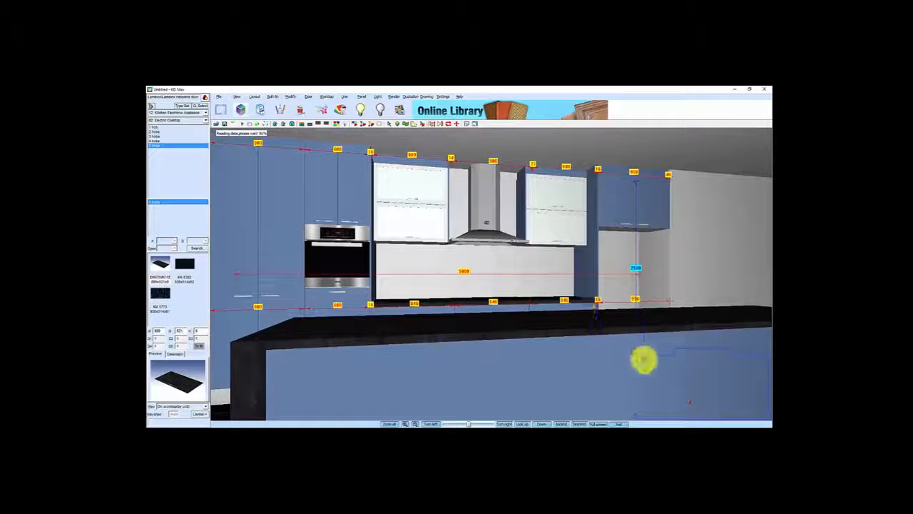
{"action": "left_click_drag", "start_coordinate": [673, 364], "coordinate": [416, 348]}
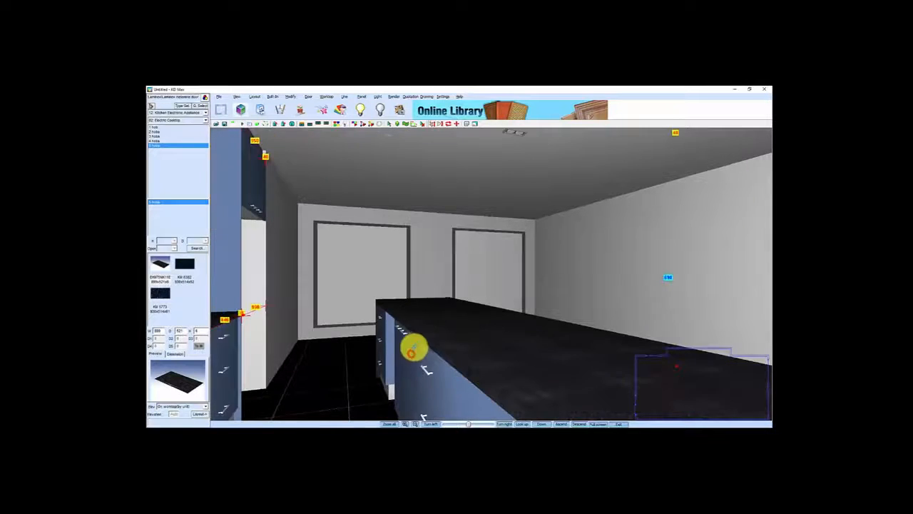
{"action": "left_click", "coordinate": [181, 106]}
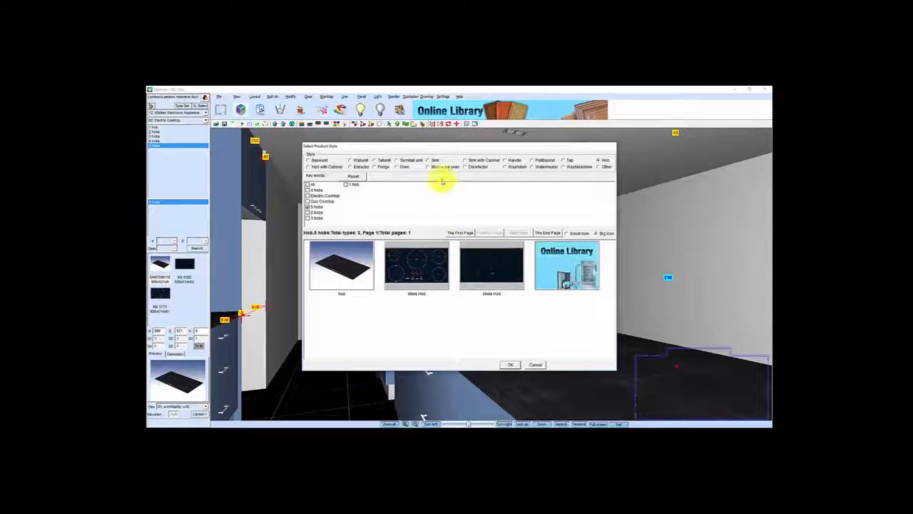
{"action": "left_click", "coordinate": [428, 159]}
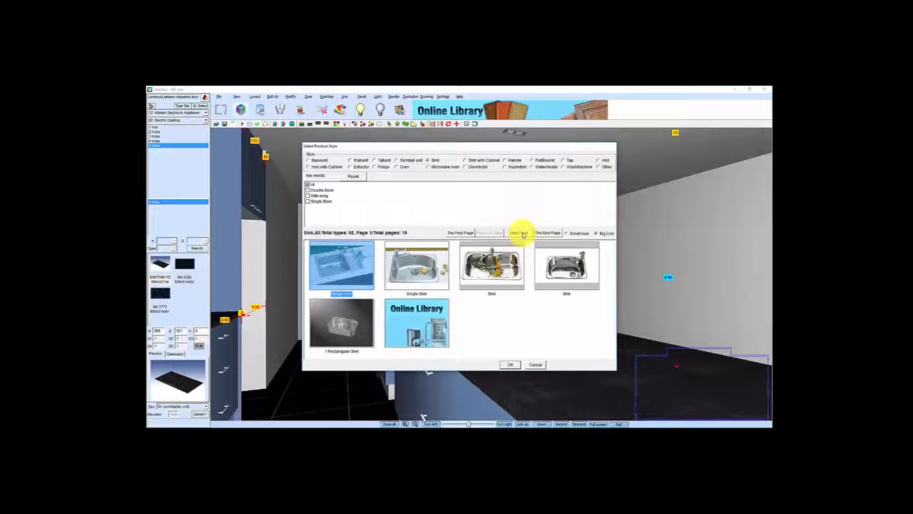
{"action": "left_click", "coordinate": [308, 189]}
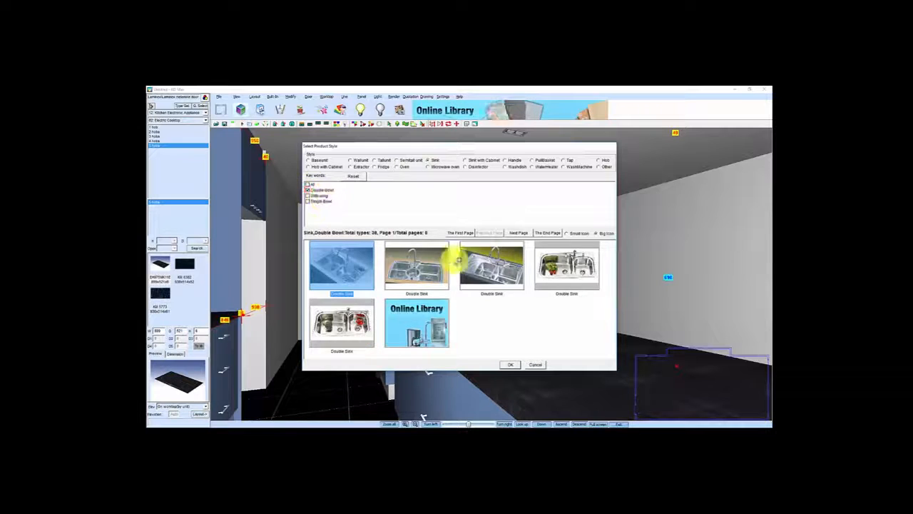
{"action": "left_click", "coordinate": [520, 234]}
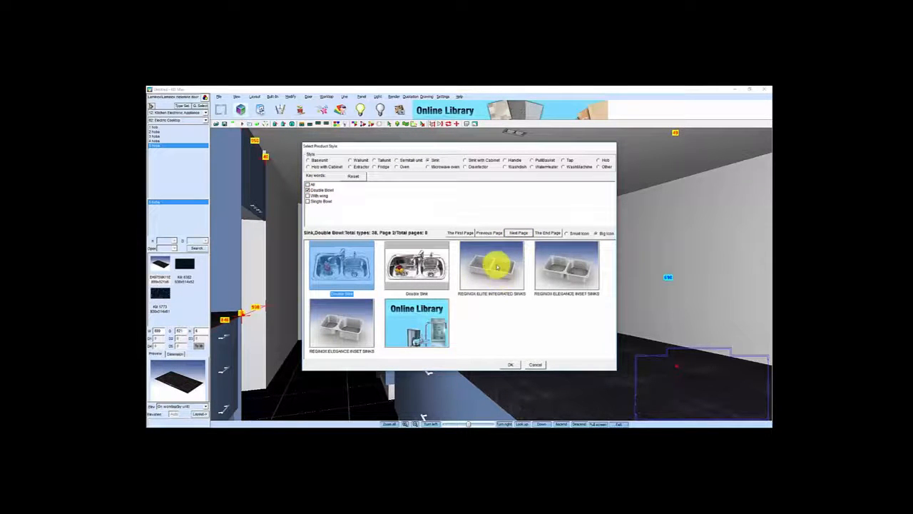
{"action": "left_click", "coordinate": [491, 262]}
{"action": "left_click", "coordinate": [510, 365]}
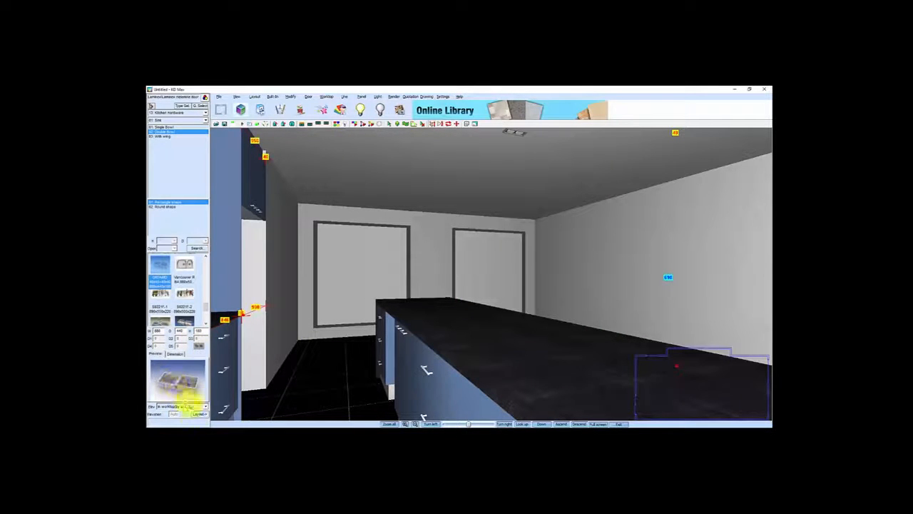
Place the double sink in the island's base unit, centred left-right and front-back, with the install mode Sink under worktop
{"action": "left_click", "coordinate": [162, 331]}
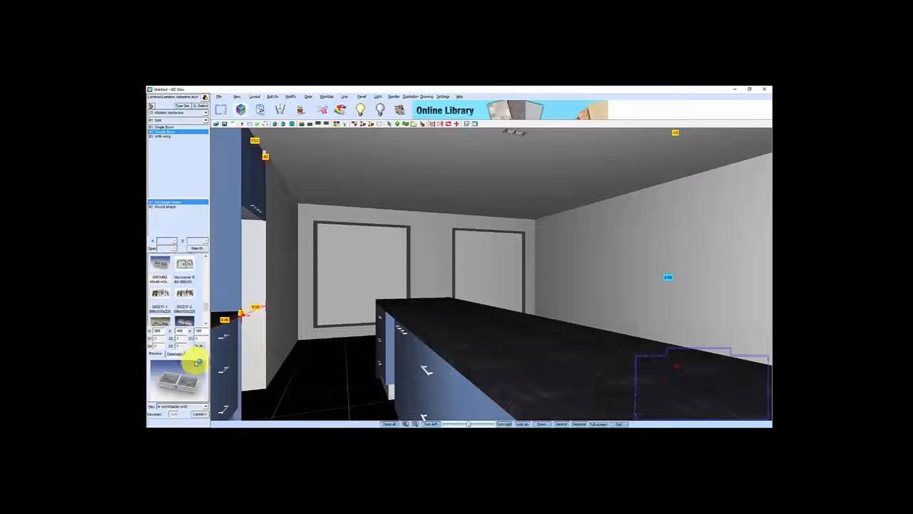
{"action": "left_click", "coordinate": [201, 413]}
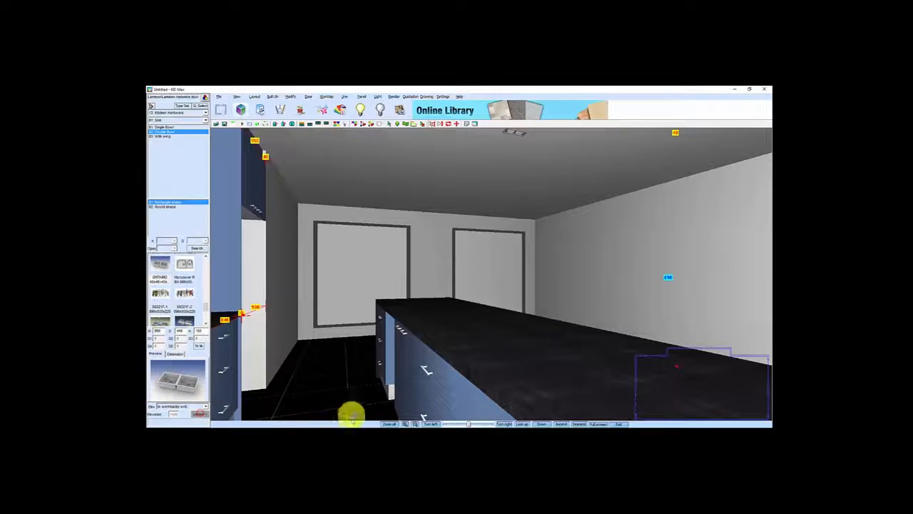
{"action": "left_click", "coordinate": [404, 342]}
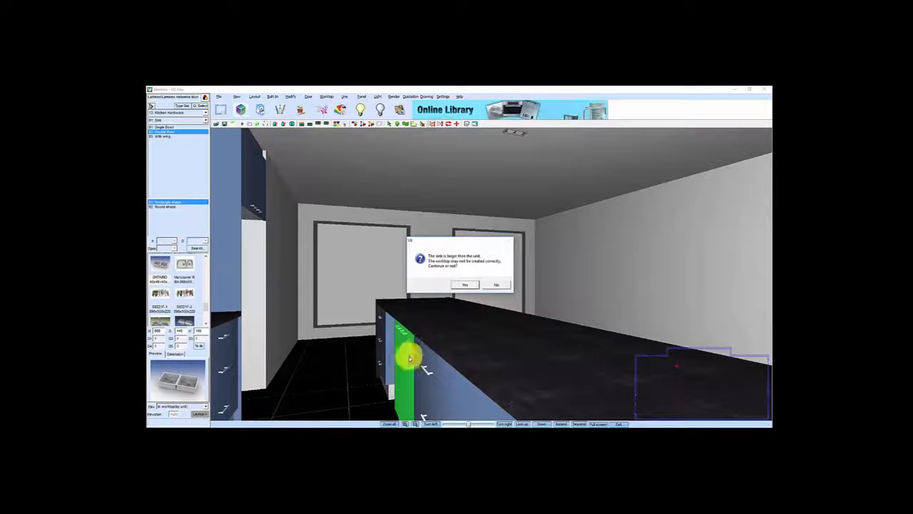
{"action": "left_click", "coordinate": [468, 285]}
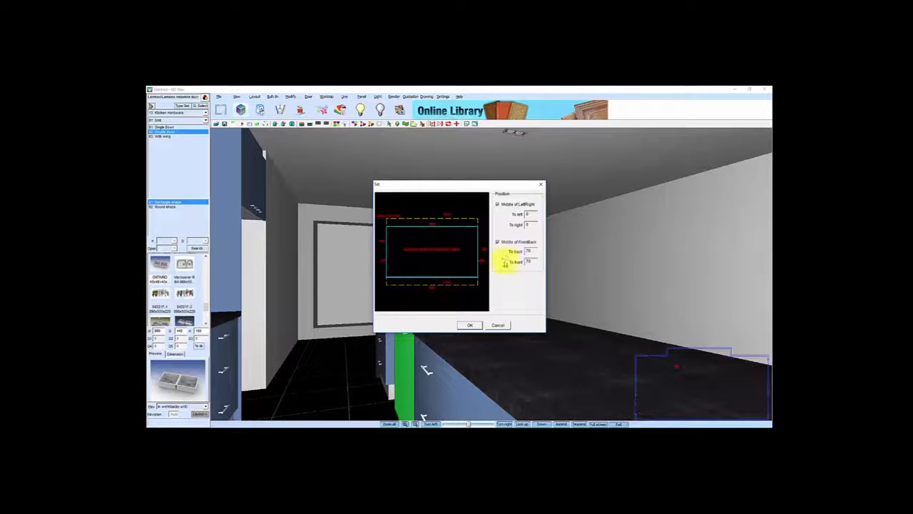
{"action": "left_click", "coordinate": [470, 325]}
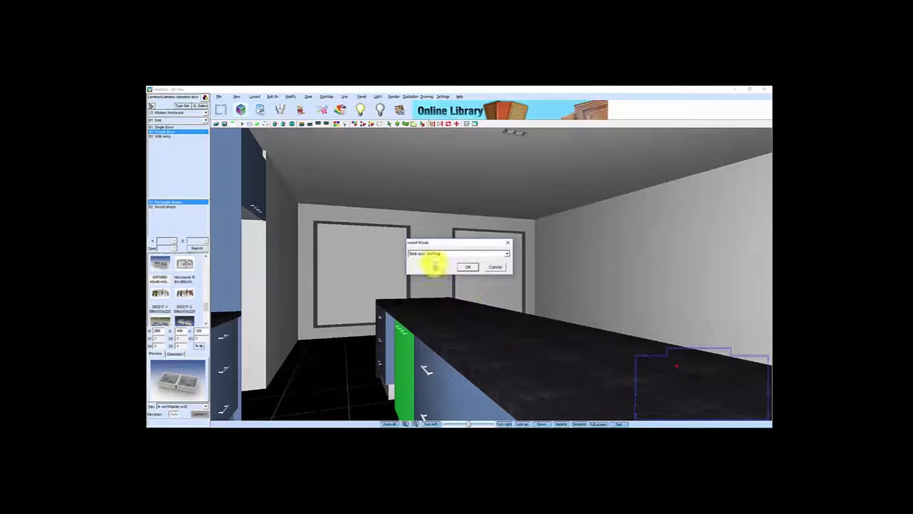
{"action": "left_click", "coordinate": [509, 255]}
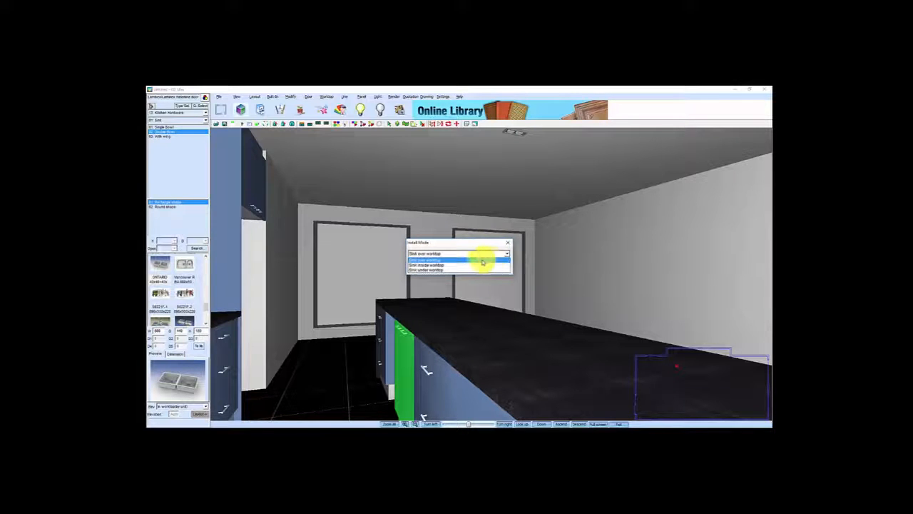
{"action": "left_click", "coordinate": [427, 270]}
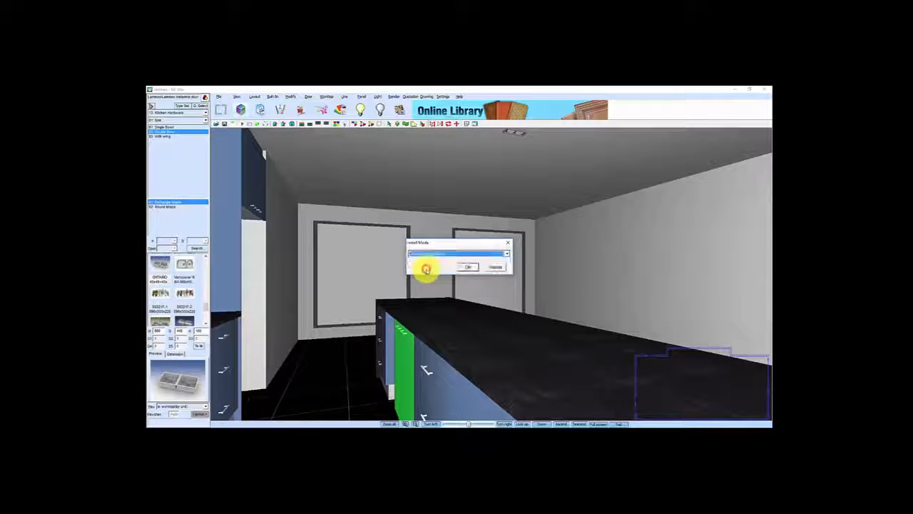
{"action": "left_click", "coordinate": [470, 269]}
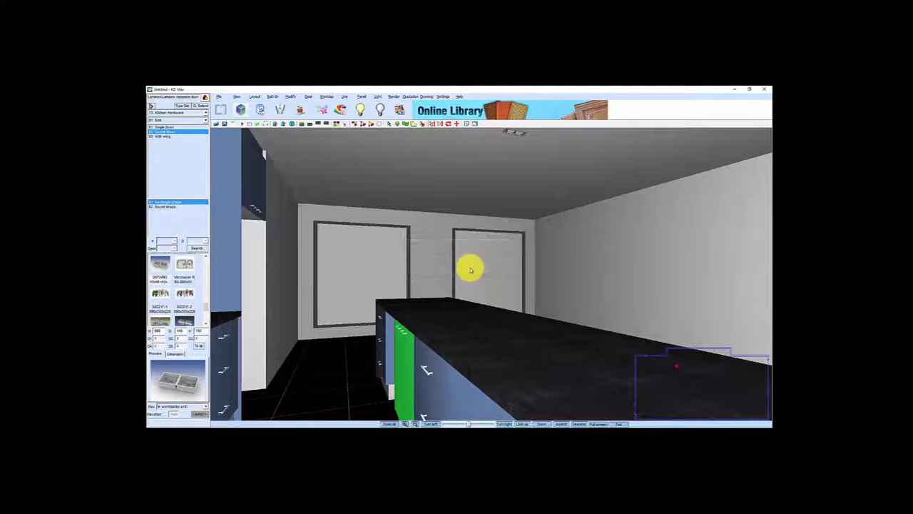
Raise the sink slightly within the island worktop's cutout using Move, with no lateral or in-out offset
{"action": "left_click", "coordinate": [443, 316]}
{"action": "scroll", "coordinate": [442, 335], "scroll_direction": "up", "scroll_amount": 3}
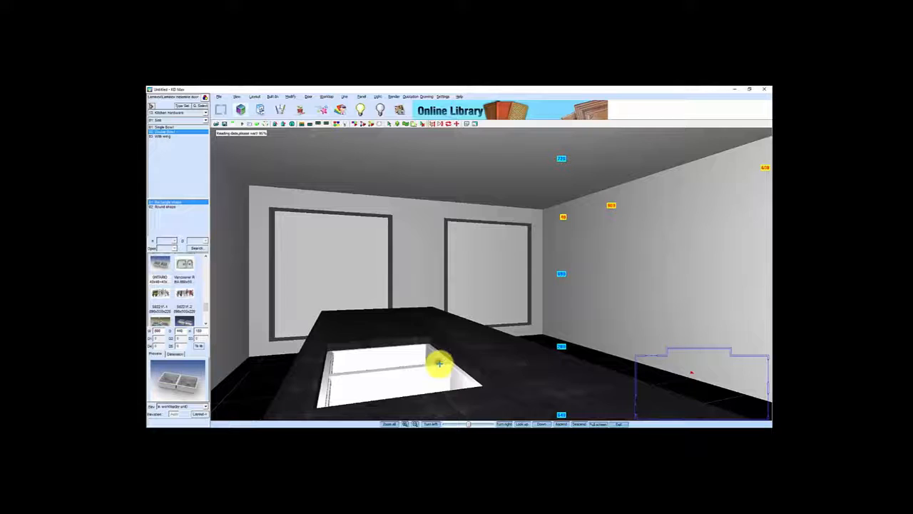
{"action": "right_click", "coordinate": [441, 361]}
{"action": "left_click", "coordinate": [461, 269]}
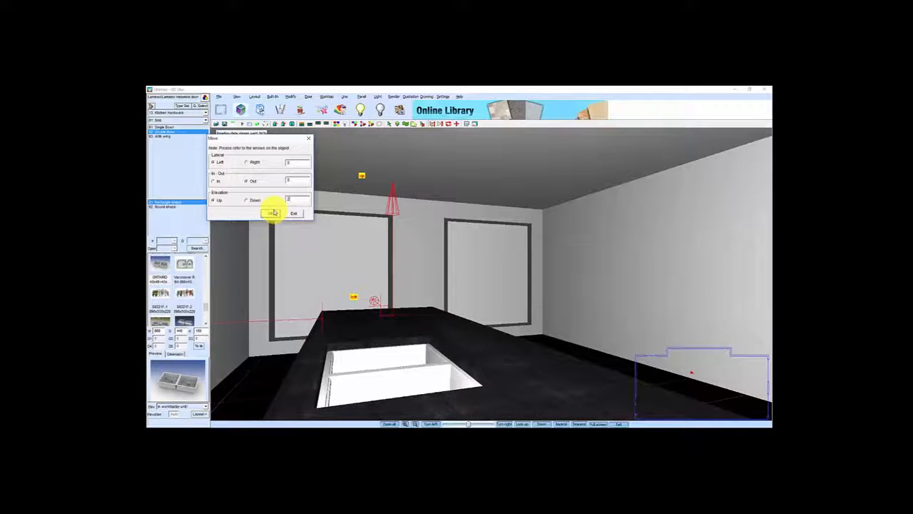
{"action": "left_click", "coordinate": [273, 215]}
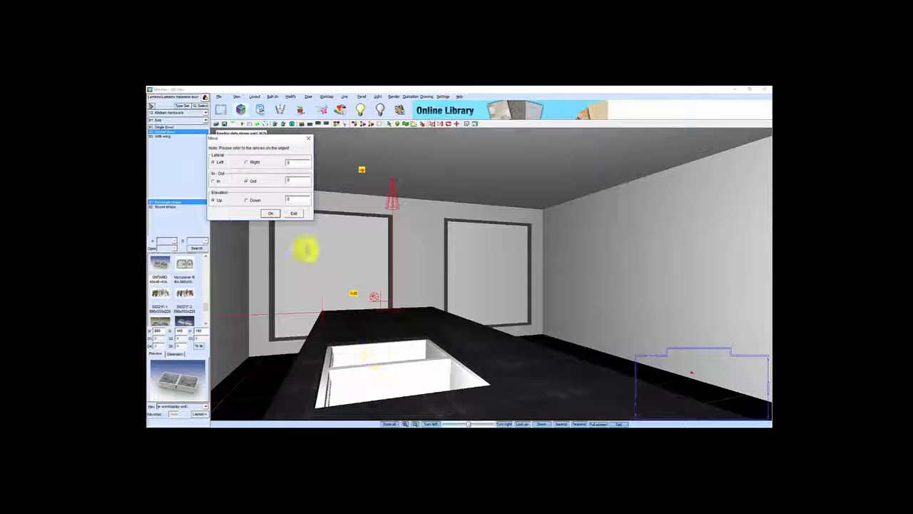
{"action": "left_click", "coordinate": [294, 215]}
Choose the fourth REGINOX KITCHEN TAPS model, with the angular high spout, from the tap catalogue
{"action": "left_click_drag", "start_coordinate": [402, 336], "coordinate": [367, 338]}
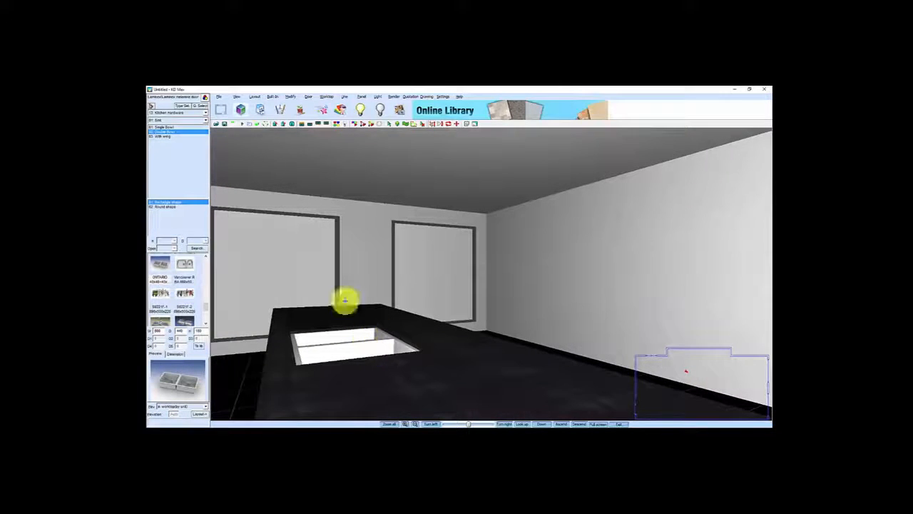
{"action": "left_click", "coordinate": [181, 107]}
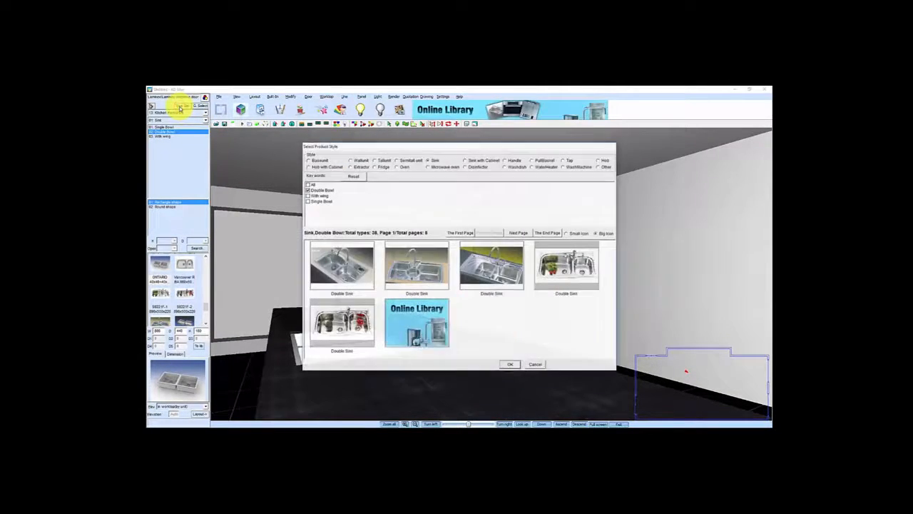
{"action": "left_click", "coordinate": [564, 160]}
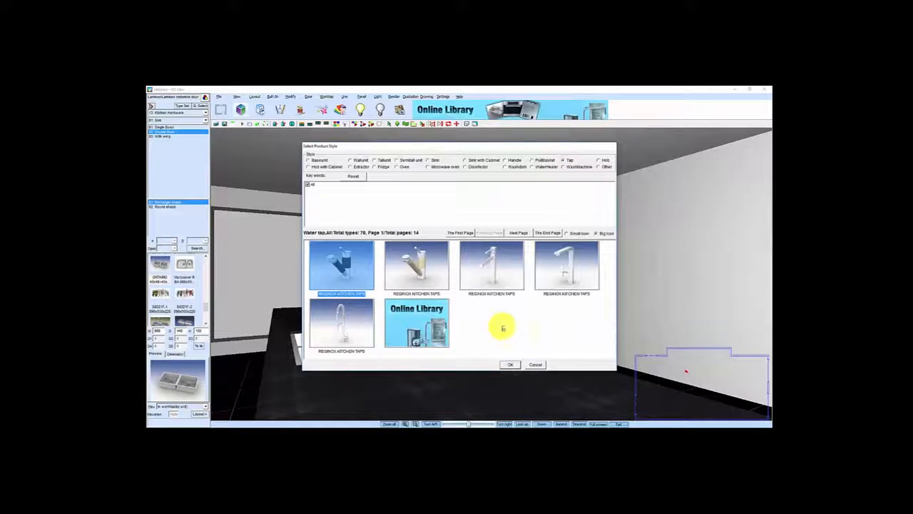
{"action": "left_click", "coordinate": [572, 269]}
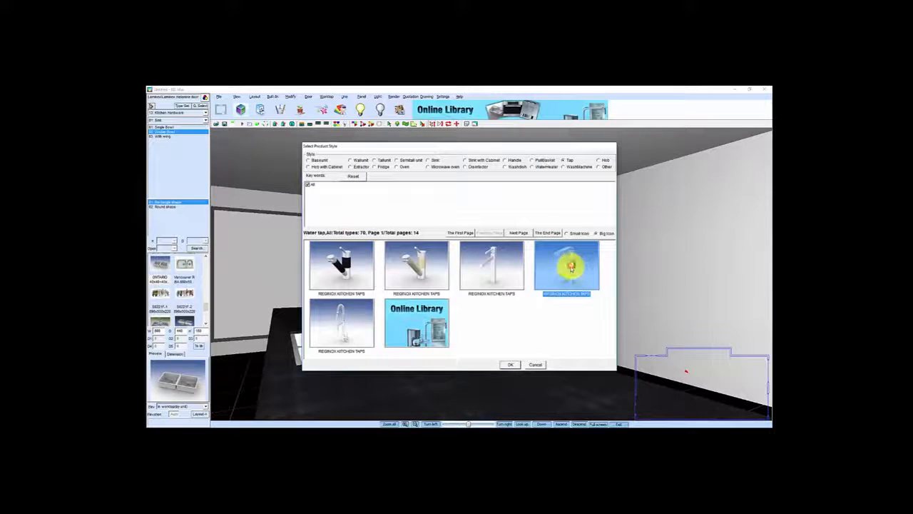
{"action": "left_click", "coordinate": [510, 364]}
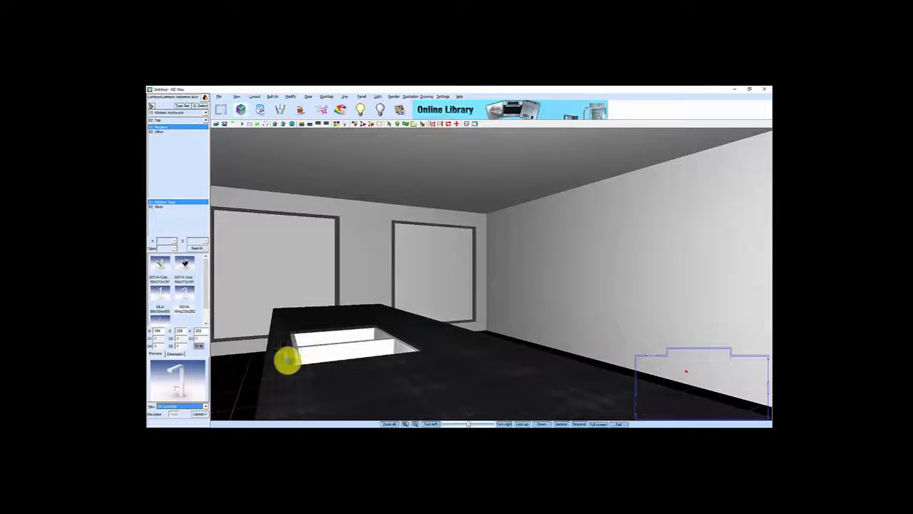
Place the tap on the island worktop beside the sink, rotated so that its spout reaches over the bowls
{"action": "left_click", "coordinate": [201, 415]}
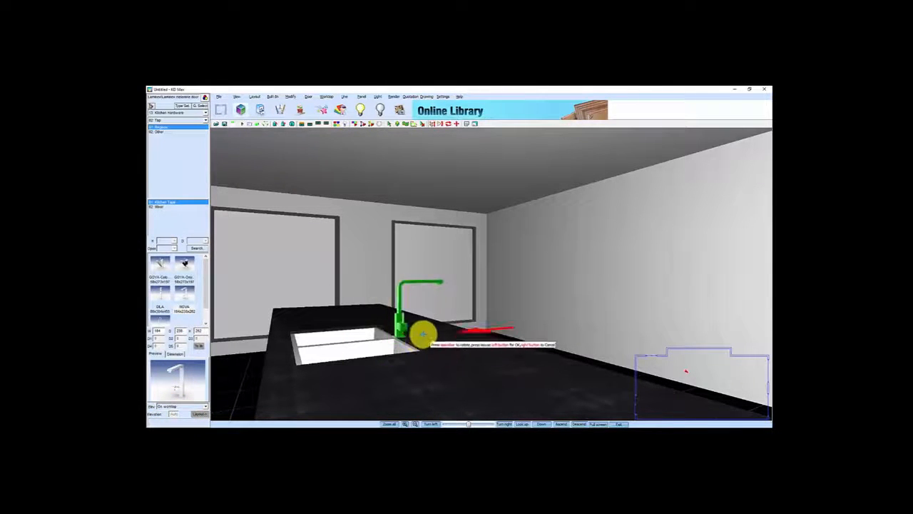
{"action": "key", "text": "space"}
{"action": "key", "text": "space"}
{"action": "key", "text": "space"}
{"action": "key", "text": "space"}
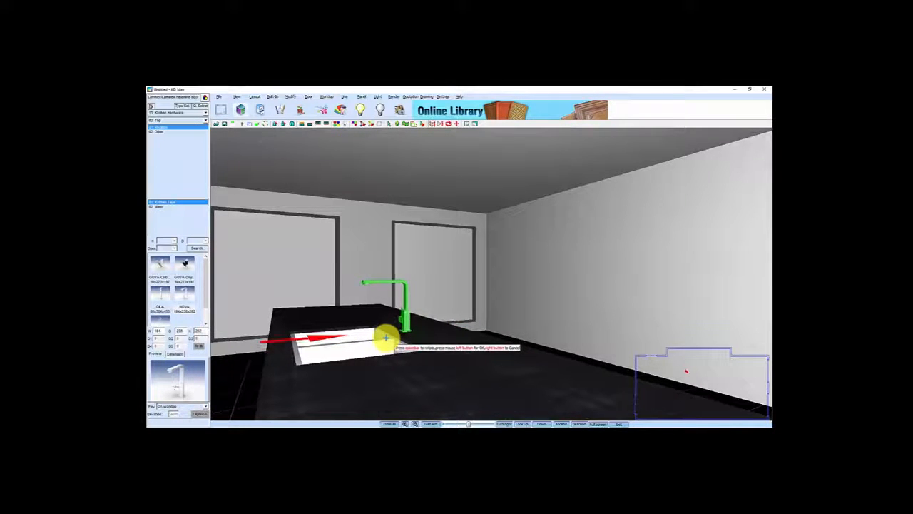
{"action": "left_click", "coordinate": [385, 341]}
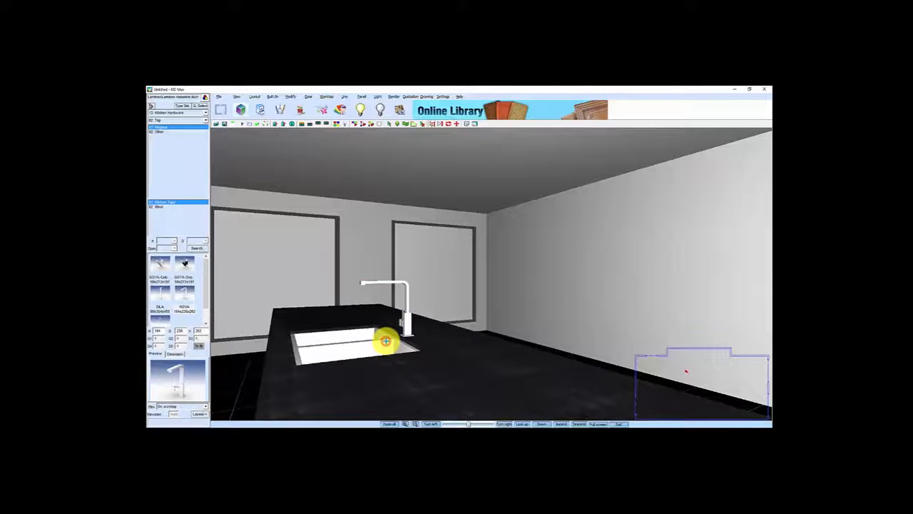
Choose the Siemens fridge on the fourth page of the fridge catalogue for the niche at the end of the wall units
{"action": "left_click_drag", "start_coordinate": [385, 342], "coordinate": [640, 410]}
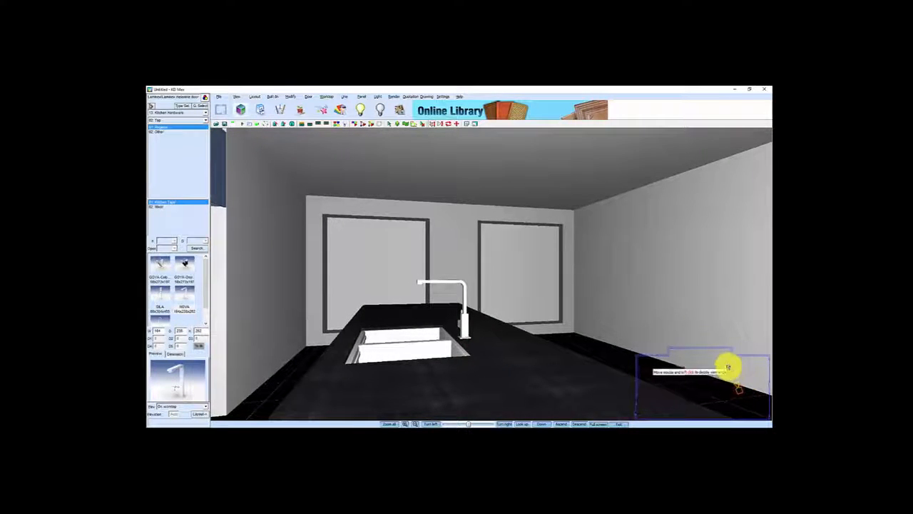
{"action": "left_click", "coordinate": [739, 386]}
{"action": "left_click_drag", "start_coordinate": [504, 301], "coordinate": [445, 316]}
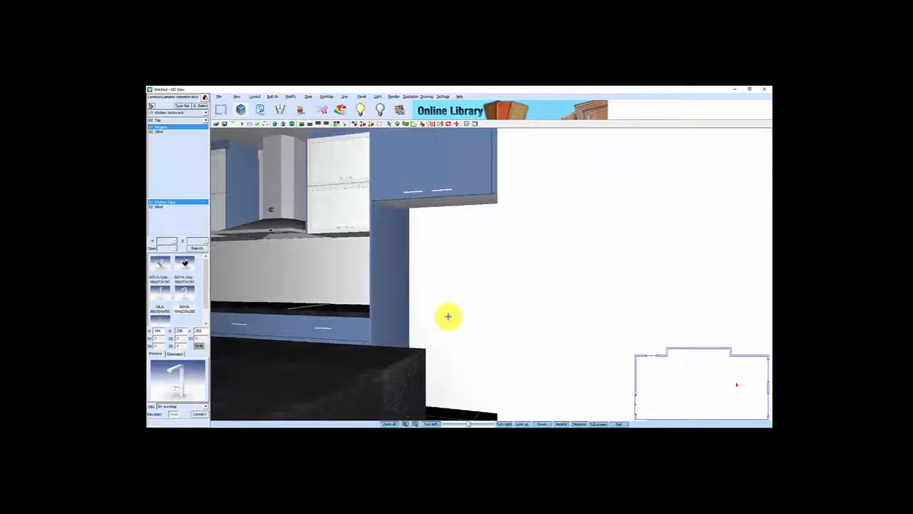
{"action": "left_click", "coordinate": [181, 106]}
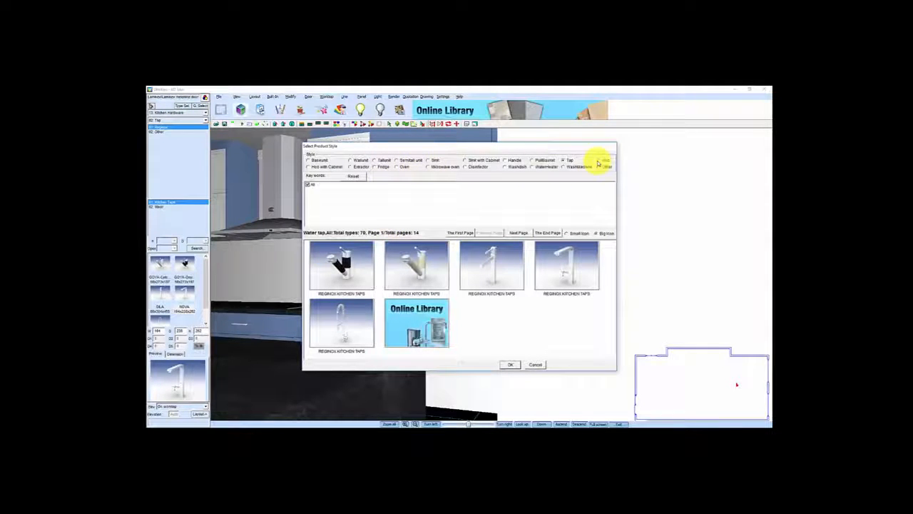
{"action": "left_click", "coordinate": [376, 167]}
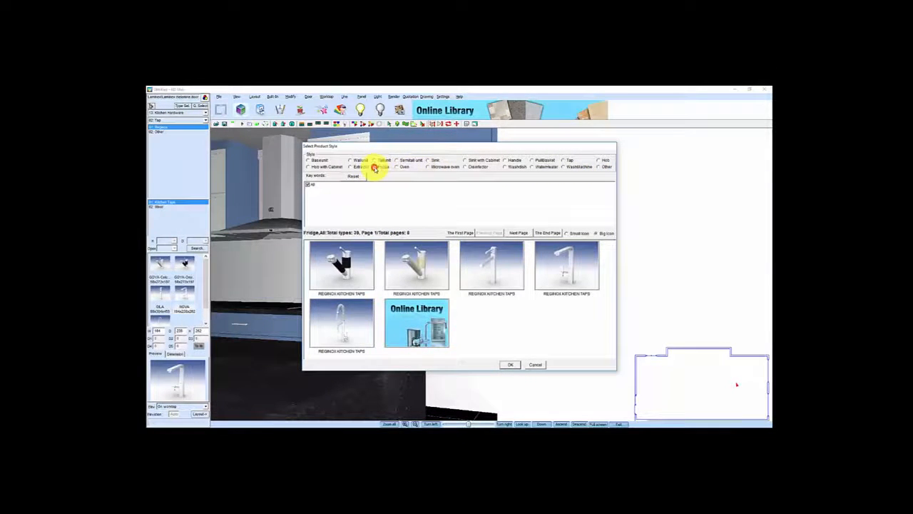
{"action": "left_click", "coordinate": [521, 233]}
{"action": "left_click", "coordinate": [521, 233]}
{"action": "left_click", "coordinate": [521, 233]}
{"action": "left_click", "coordinate": [341, 266]}
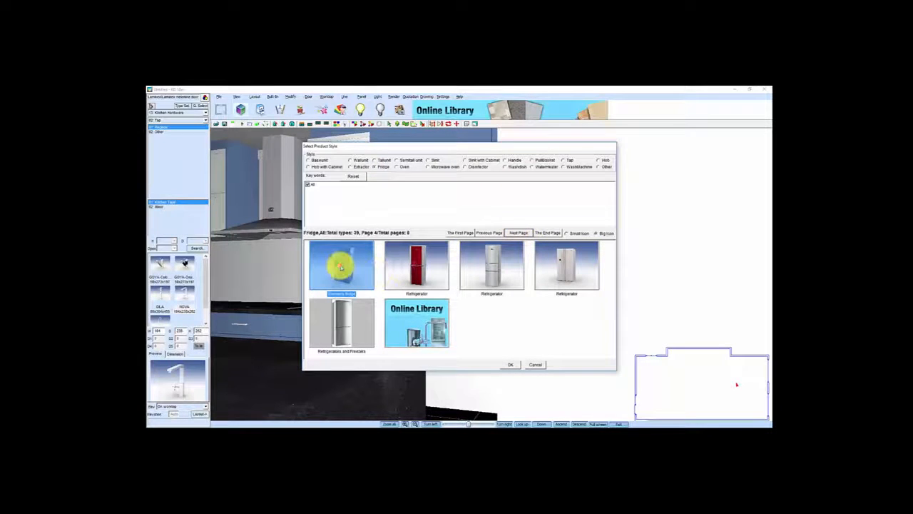
{"action": "left_click", "coordinate": [511, 365]}
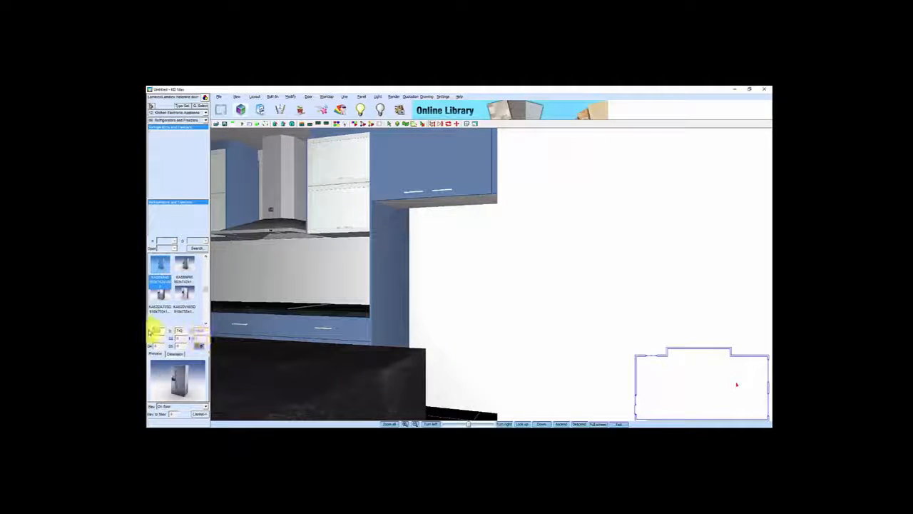
Adjust the Siemens fridge's height and place it on the floor in the niche beneath the blue wall cabinets
{"action": "left_click", "coordinate": [202, 331]}
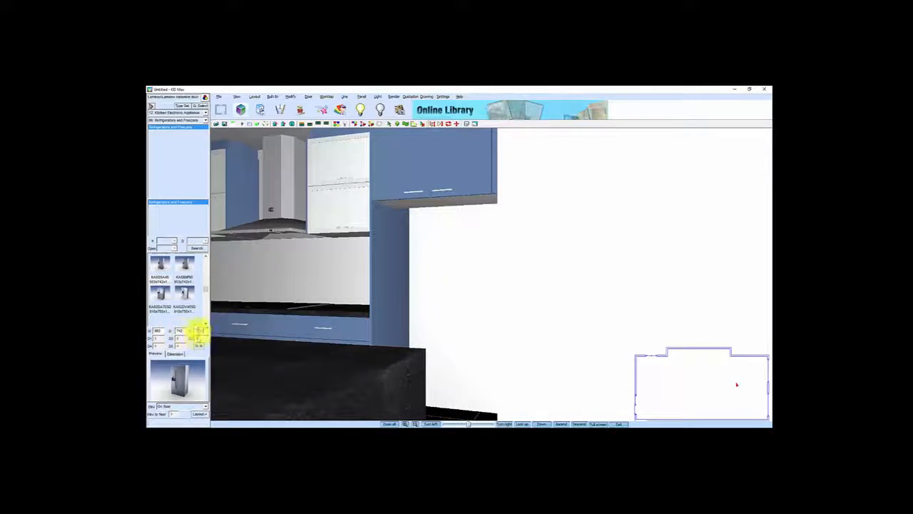
{"action": "left_click", "coordinate": [199, 414]}
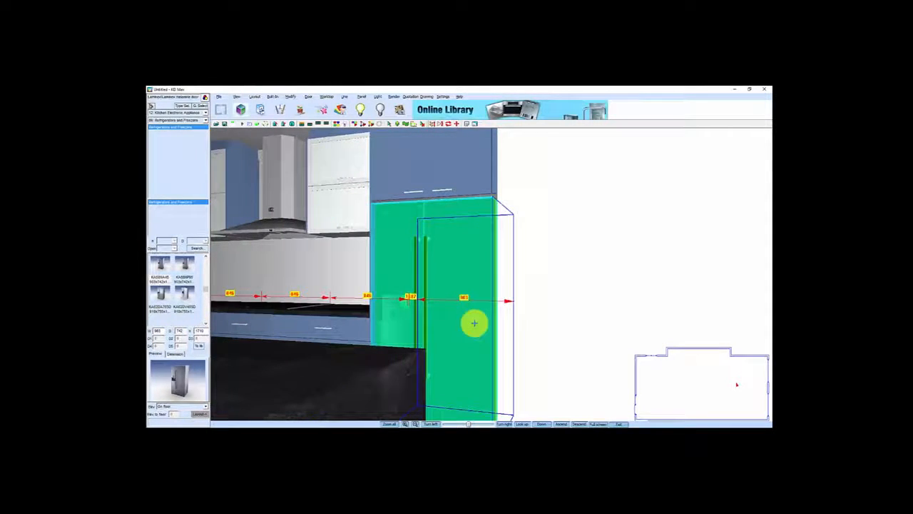
{"action": "left_click", "coordinate": [474, 323]}
Examine the placed fridge's fit in the niche, both close up and together with the adjoining units
{"action": "scroll", "coordinate": [464, 303], "scroll_direction": "up", "scroll_amount": 3}
{"action": "scroll", "coordinate": [462, 314], "scroll_direction": "down", "scroll_amount": 3}
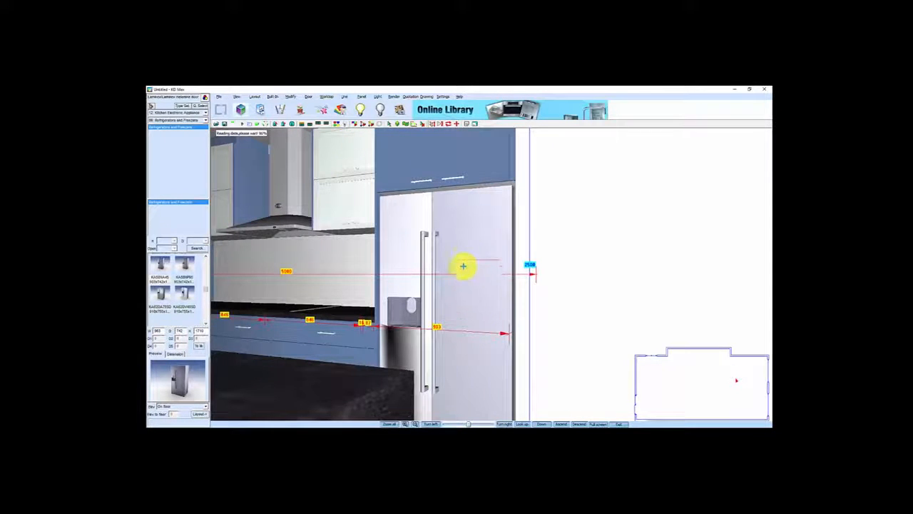
{"action": "scroll", "coordinate": [456, 228], "scroll_direction": "down", "scroll_amount": 4}
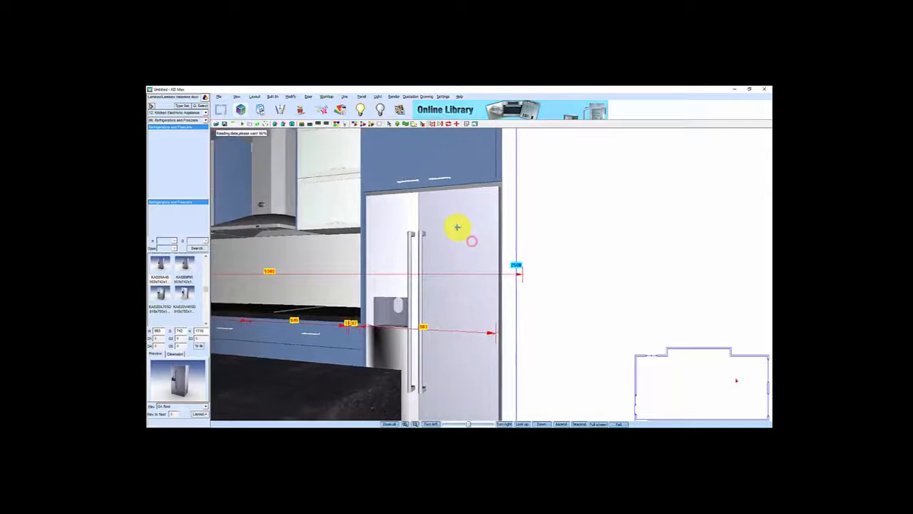
{"action": "middle_click_drag", "start_coordinate": [450, 204], "coordinate": [442, 200]}
{"action": "scroll", "coordinate": [442, 198], "scroll_direction": "down", "scroll_amount": 1}
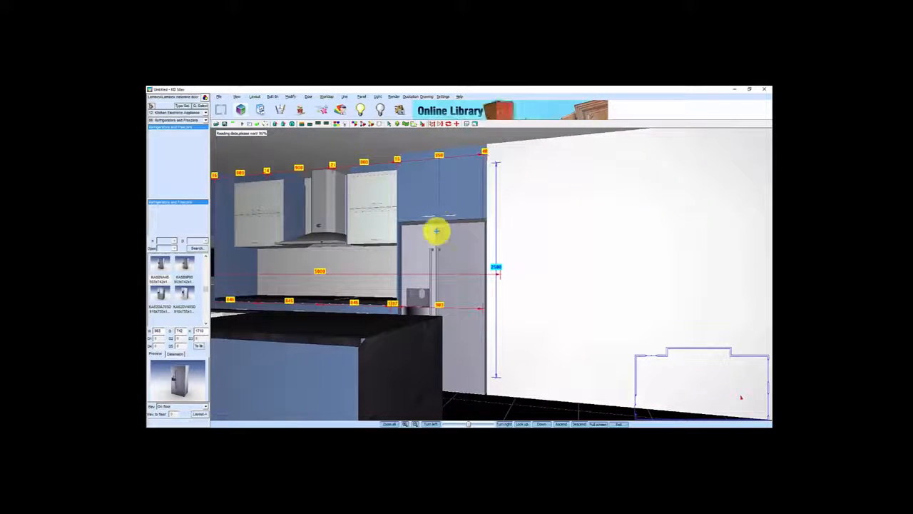
{"action": "middle_click_drag", "start_coordinate": [447, 279], "coordinate": [473, 275]}
{"action": "scroll", "coordinate": [443, 282], "scroll_direction": "up", "scroll_amount": 1}
{"action": "scroll", "coordinate": [453, 281], "scroll_direction": "up", "scroll_amount": 2}
{"action": "scroll", "coordinate": [474, 276], "scroll_direction": "down", "scroll_amount": 1}
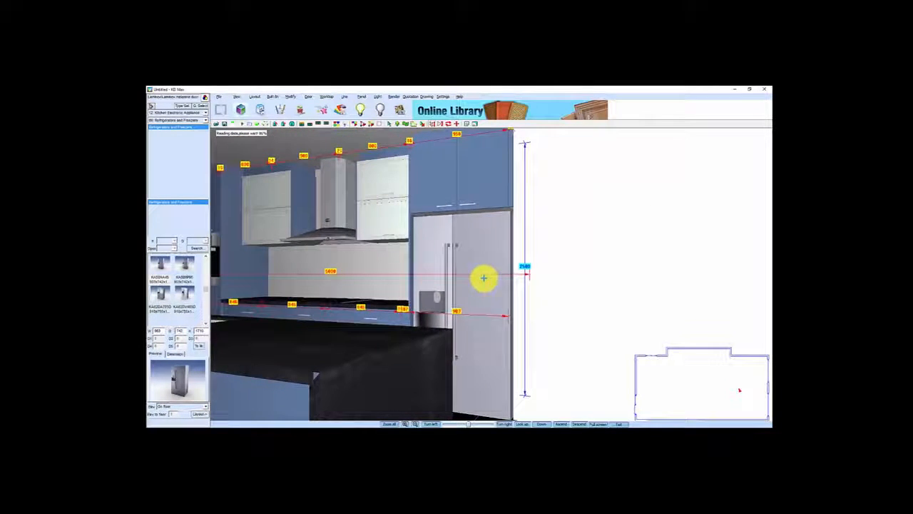
{"action": "scroll", "coordinate": [500, 271], "scroll_direction": "down", "scroll_amount": 3}
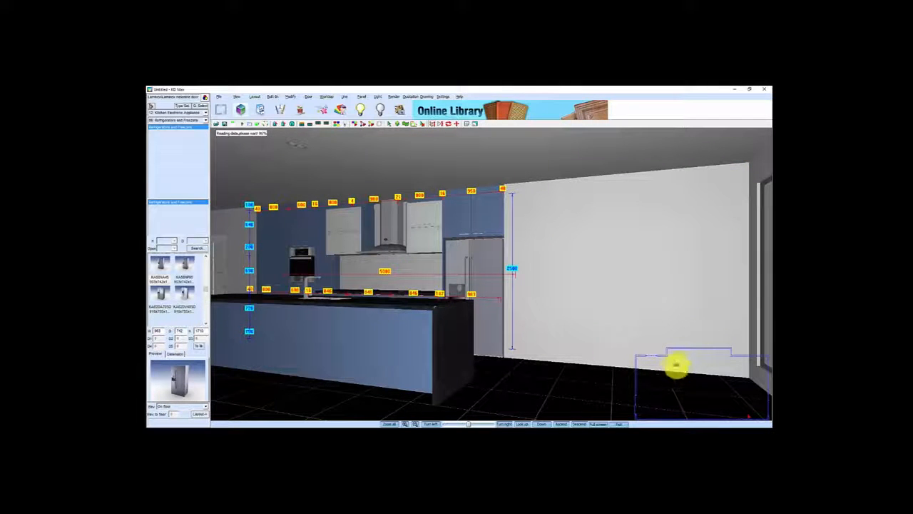
Choose the fourth Siemens washer on the first page of the dishwasher catalogue for the gap in the island
{"action": "left_click_drag", "start_coordinate": [729, 363], "coordinate": [709, 378]}
{"action": "scroll", "coordinate": [563, 381], "scroll_direction": "down", "scroll_amount": 5}
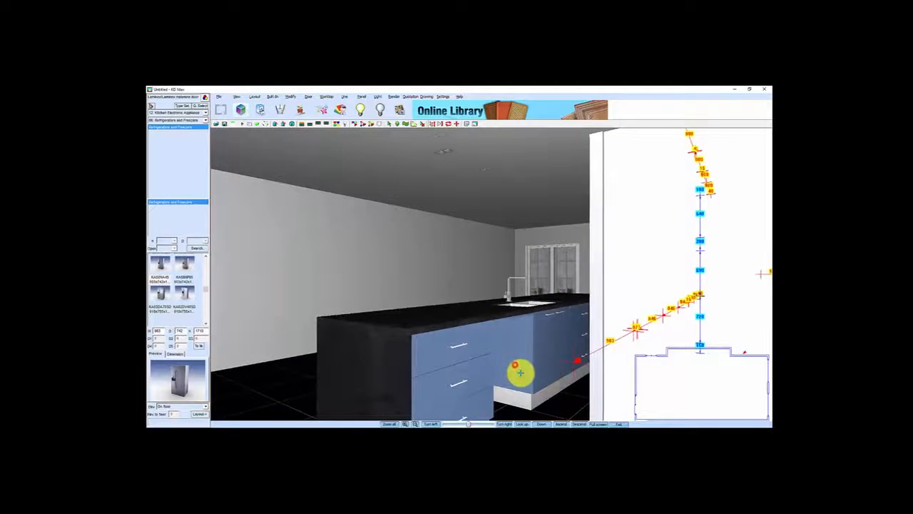
{"action": "scroll", "coordinate": [520, 373], "scroll_direction": "down", "scroll_amount": 3}
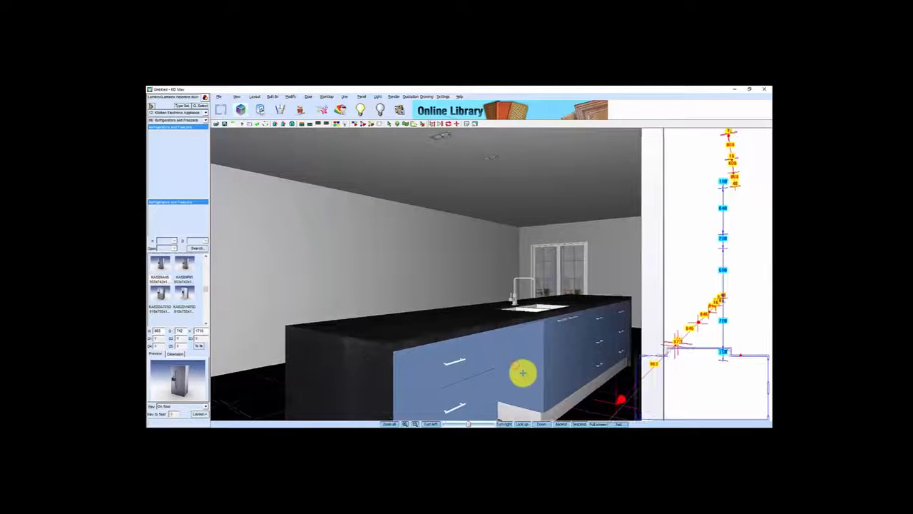
{"action": "left_click", "coordinate": [182, 106]}
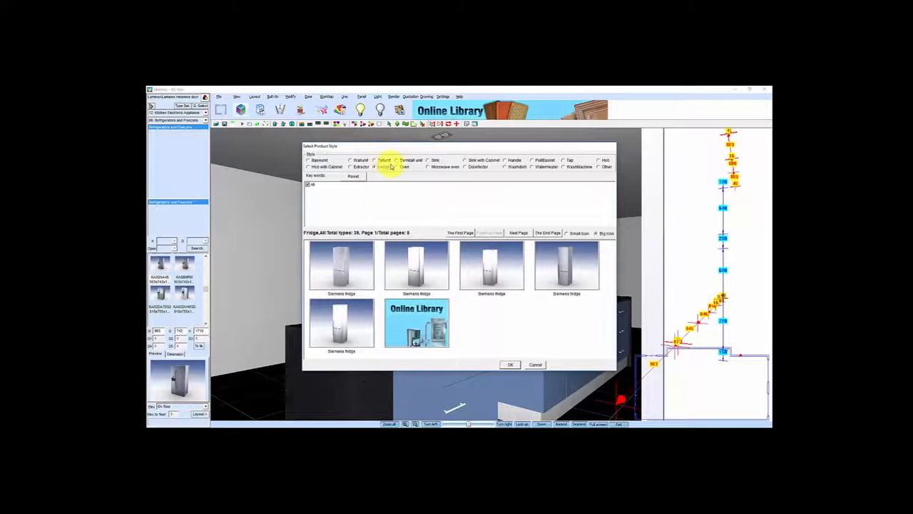
{"action": "left_click", "coordinate": [507, 166]}
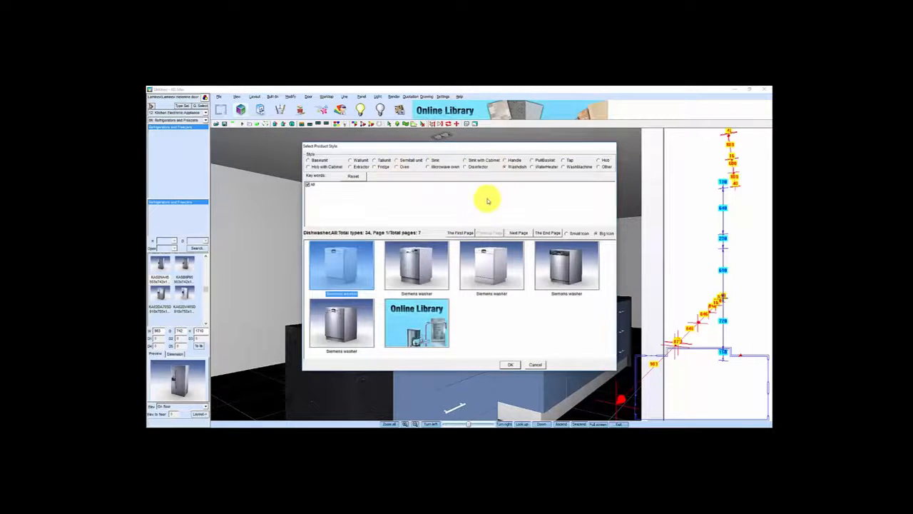
{"action": "left_click", "coordinate": [417, 266]}
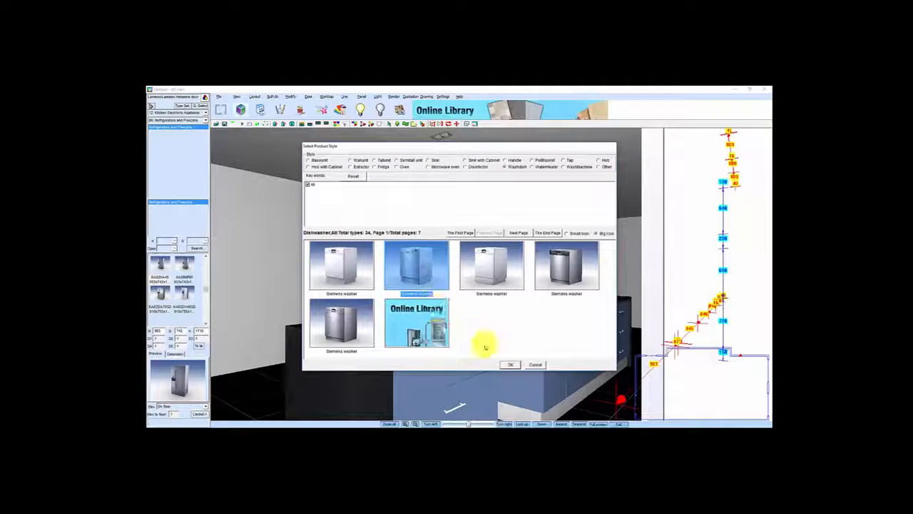
{"action": "left_click", "coordinate": [557, 285]}
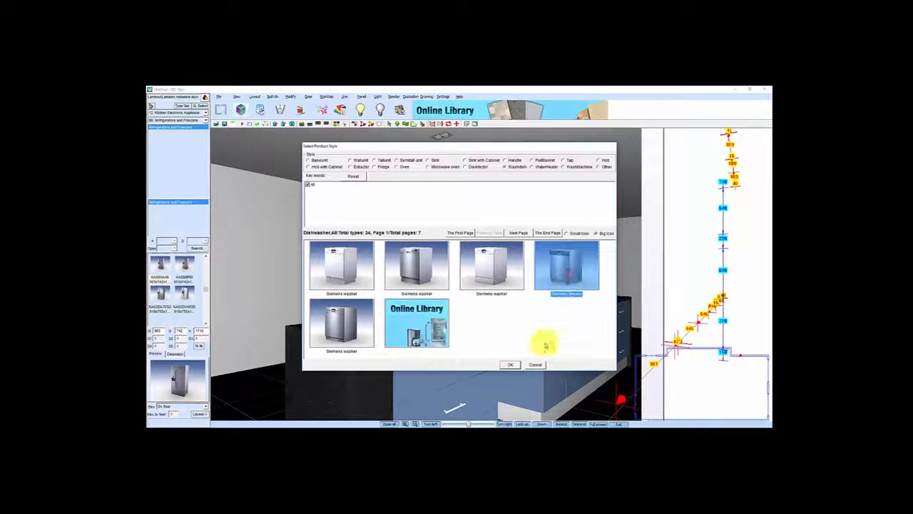
{"action": "left_click", "coordinate": [510, 365]}
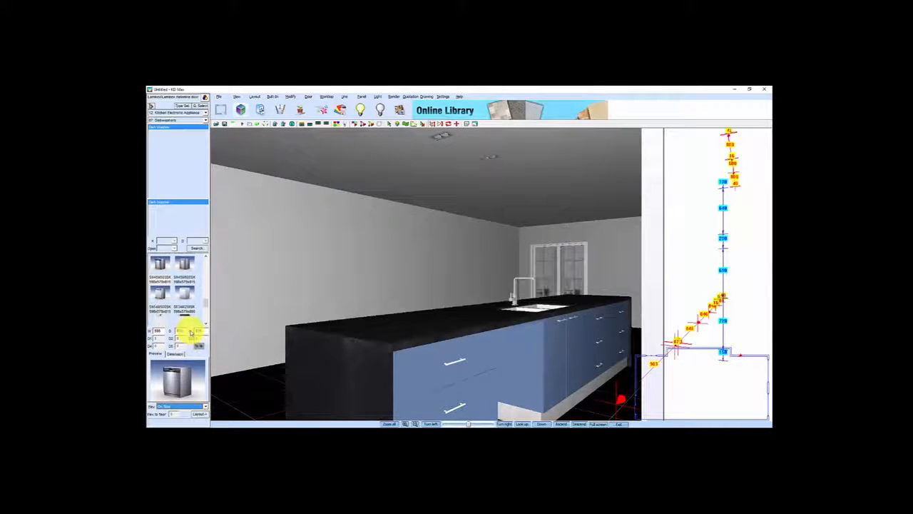
Place the dishwasher in the island gap between the drawer unit and sink cabinet, rotated so that its door faces the aisle
{"action": "left_click", "coordinate": [200, 415]}
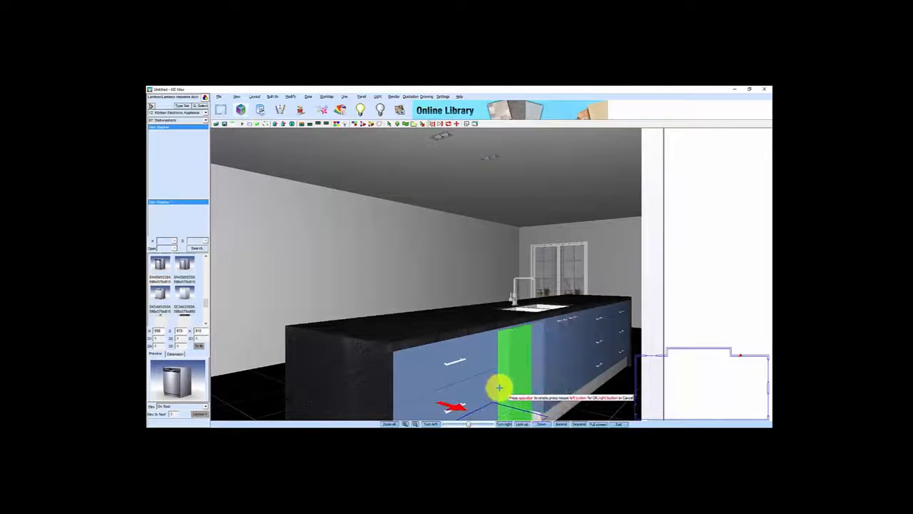
{"action": "key", "text": "space"}
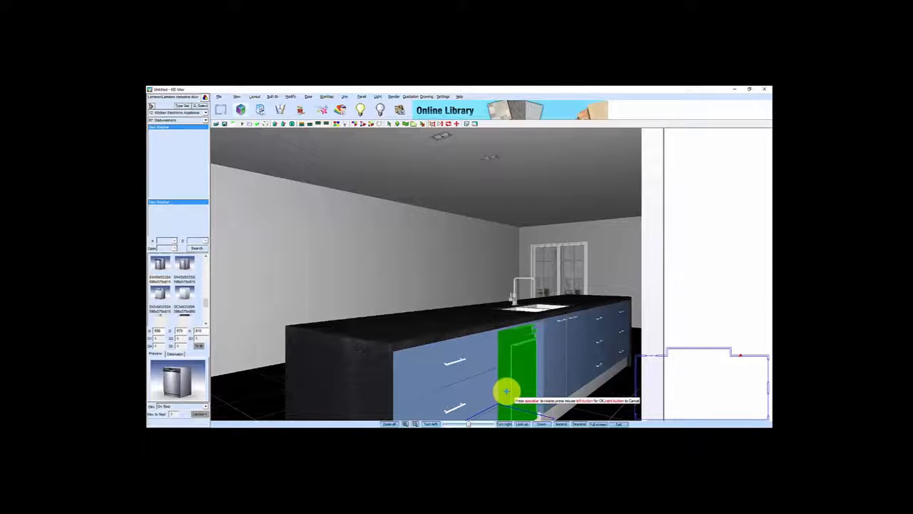
{"action": "key", "text": "space"}
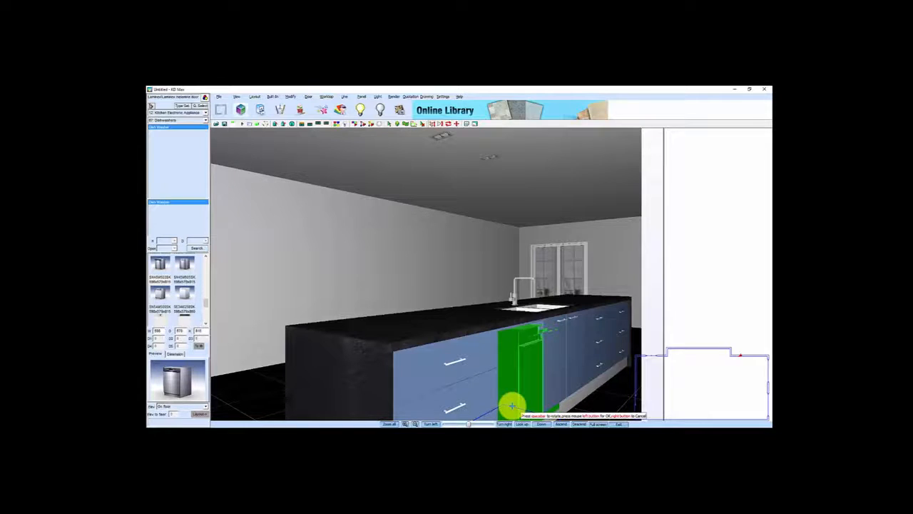
{"action": "left_click", "coordinate": [513, 406]}
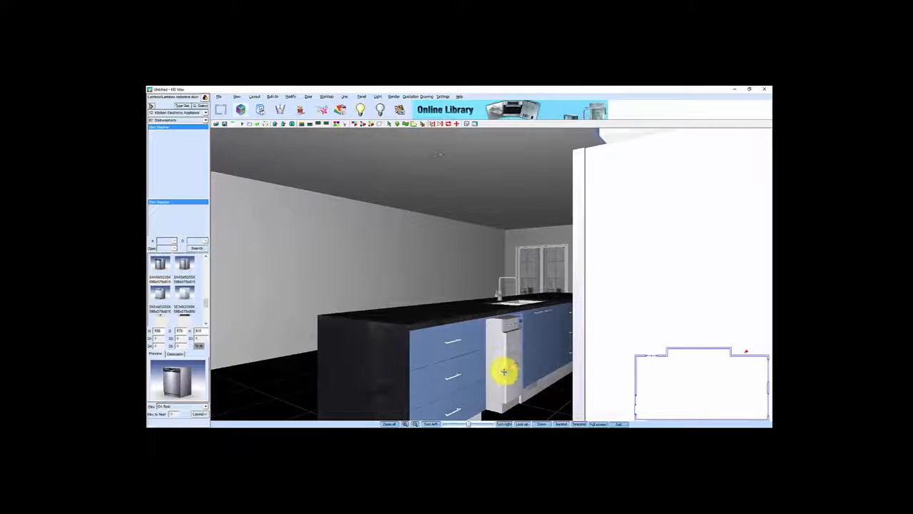
Align the dishwasher within the island gap, Front to Front and Middle of LeftRight to Middle of LeftRight, leaving UpDown unaligned
{"action": "right_click", "coordinate": [503, 368]}
{"action": "left_click", "coordinate": [530, 256]}
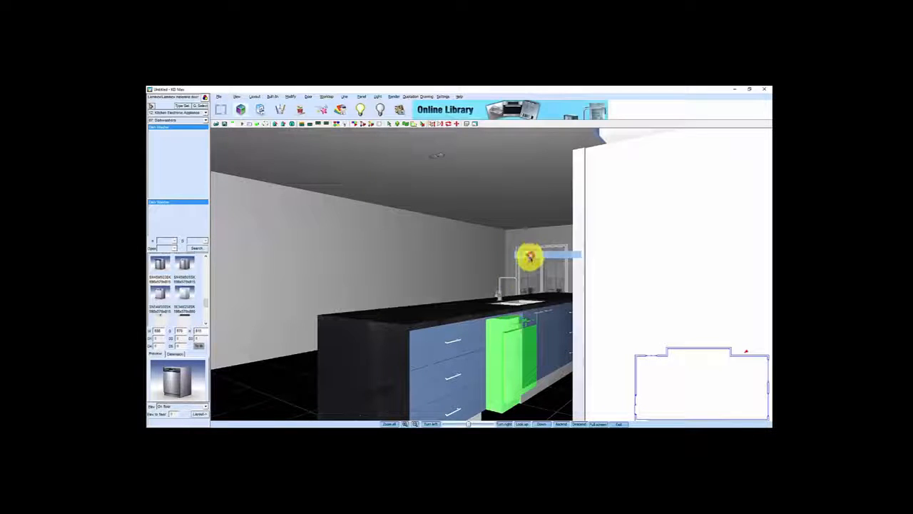
{"action": "left_click", "coordinate": [499, 315]}
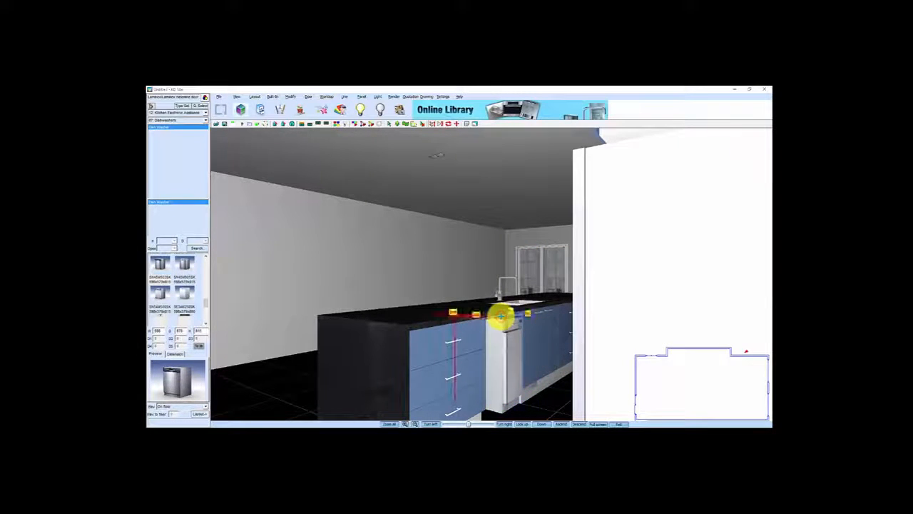
{"action": "left_click", "coordinate": [501, 316]}
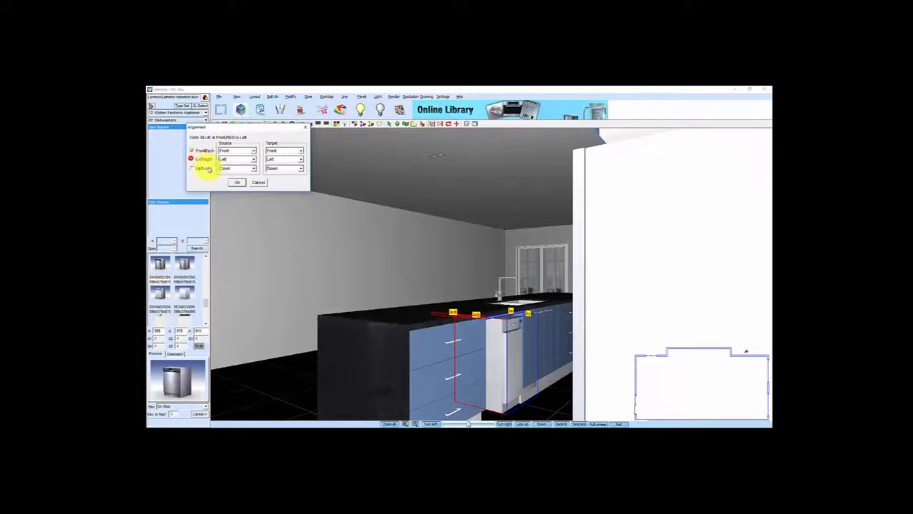
{"action": "left_click", "coordinate": [253, 160]}
{"action": "left_click", "coordinate": [236, 168]}
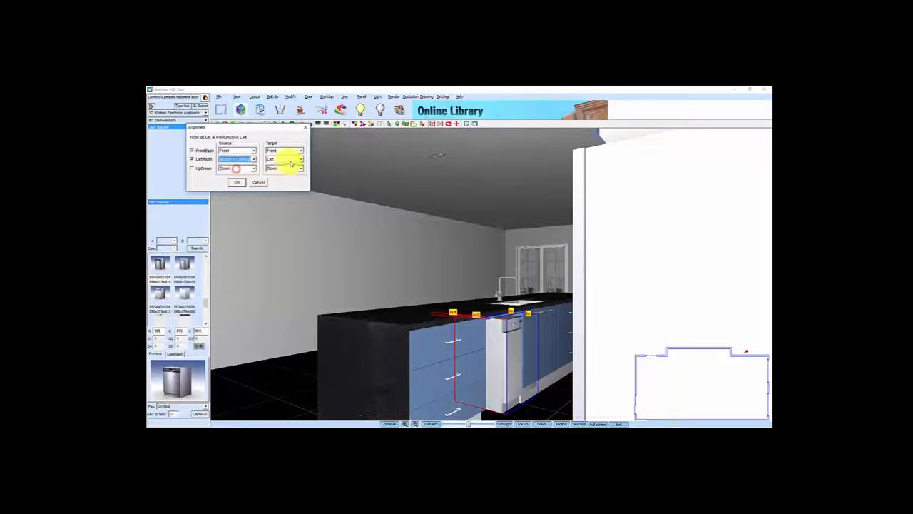
{"action": "left_click", "coordinate": [301, 160]}
{"action": "left_click", "coordinate": [284, 169]}
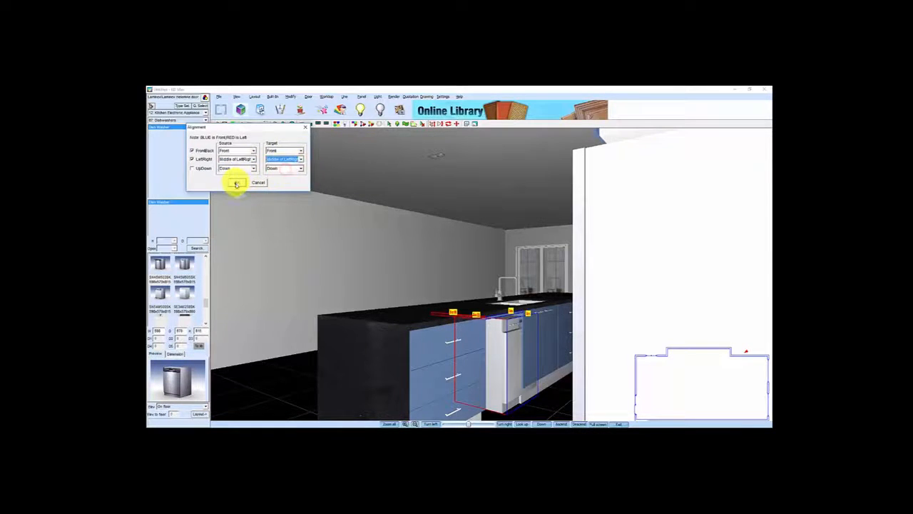
{"action": "left_click", "coordinate": [237, 183]}
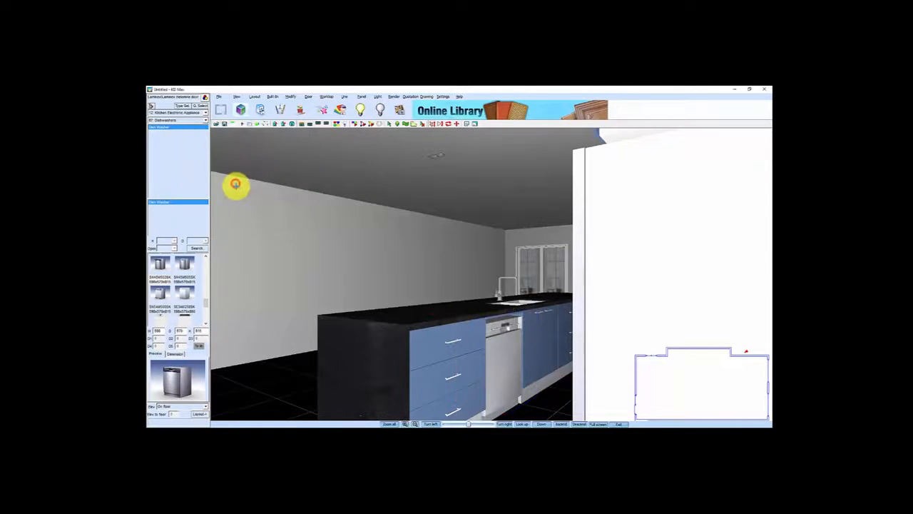
Increase the dishwasher's height with Change Size so it reaches the island worktop, keeping the bottom side fixed
{"action": "right_click", "coordinate": [508, 355]}
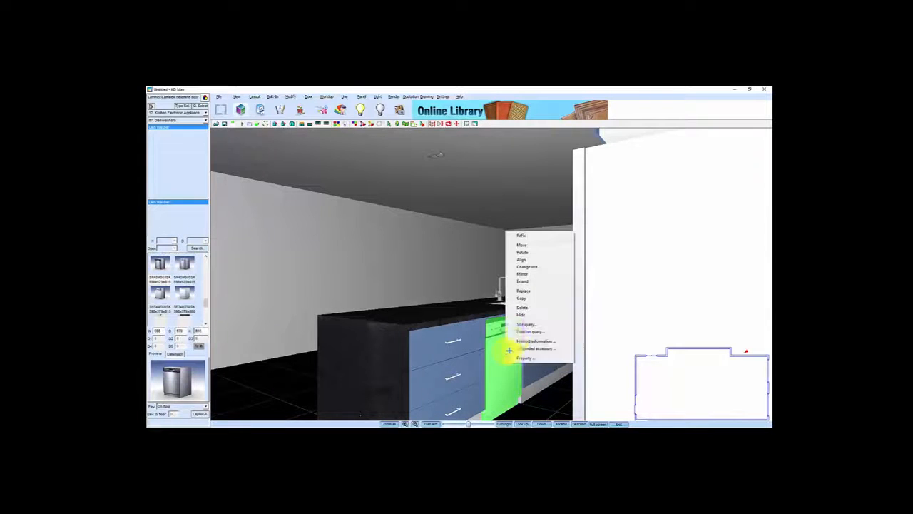
{"action": "left_click", "coordinate": [526, 290]}
{"action": "left_click", "coordinate": [434, 321]}
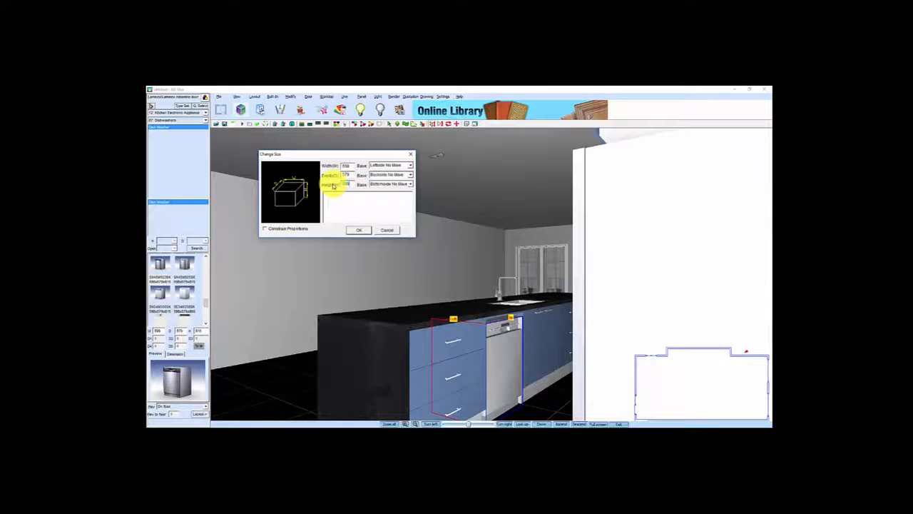
{"action": "left_click", "coordinate": [360, 230]}
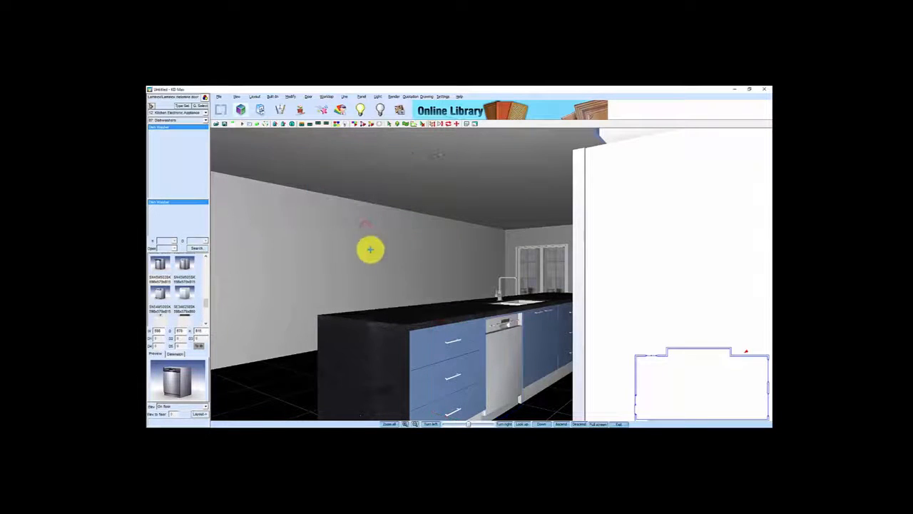
Set the wood floor's Fit Mapping number to 3 by 1.5
{"action": "mouse_move", "coordinate": [493, 363]}
{"action": "left_mouse_down"}
{"action": "mouse_move", "coordinate": [510, 333]}
{"action": "mouse_move", "coordinate": [490, 371]}
{"action": "mouse_move", "coordinate": [502, 364]}
{"action": "mouse_move", "coordinate": [554, 387]}
{"action": "left_mouse_up"}
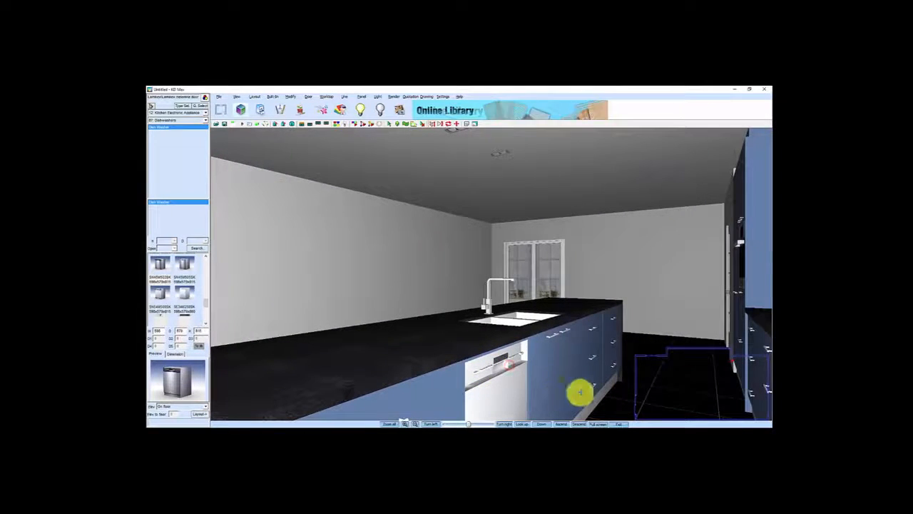
{"action": "left_click", "coordinate": [652, 393]}
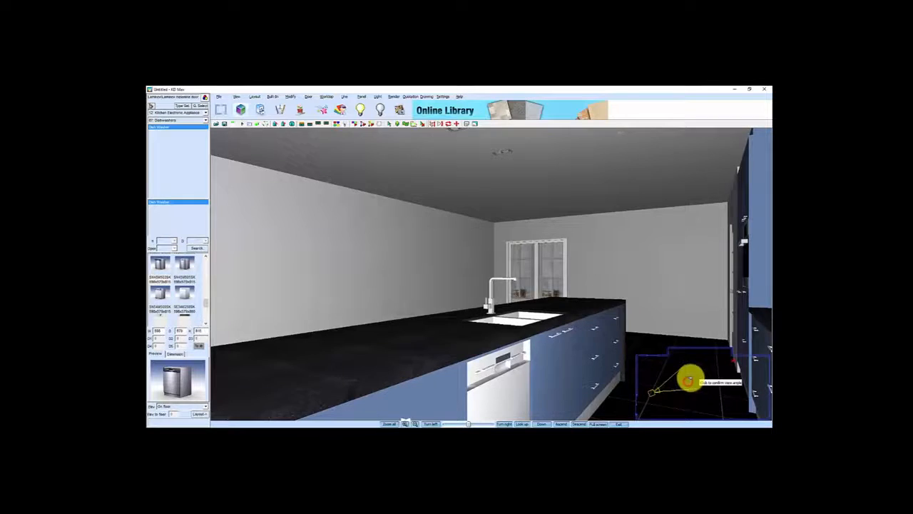
{"action": "left_click", "coordinate": [689, 378]}
{"action": "left_click_drag", "start_coordinate": [558, 372], "coordinate": [536, 331]}
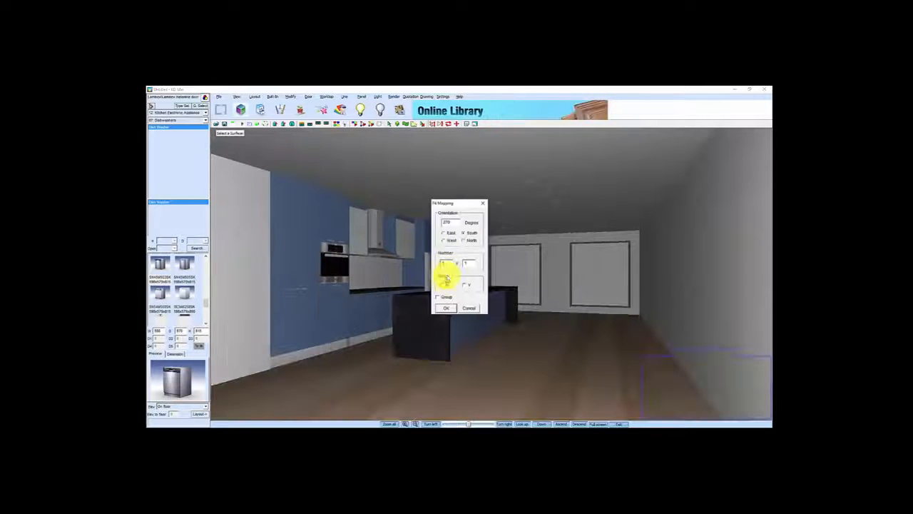
{"action": "type", "text": "3"}
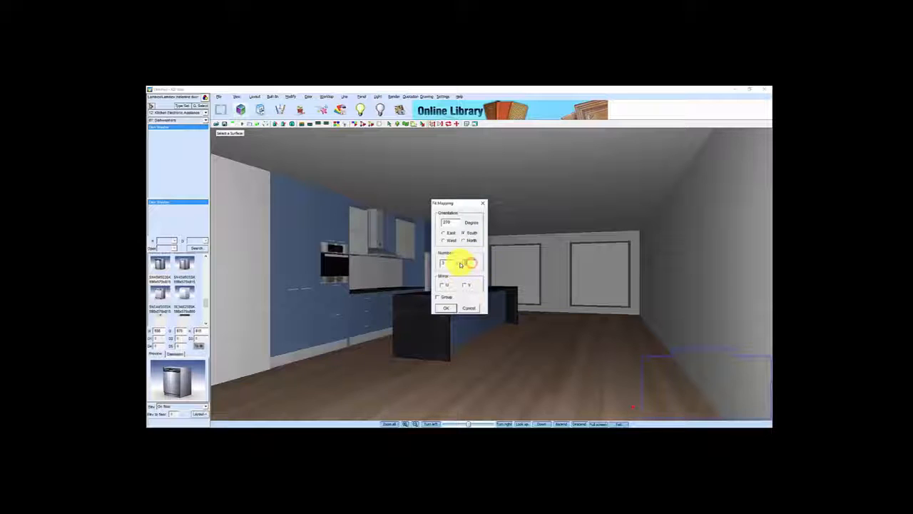
{"action": "type", "text": "1.5"}
{"action": "left_click", "coordinate": [450, 308]}
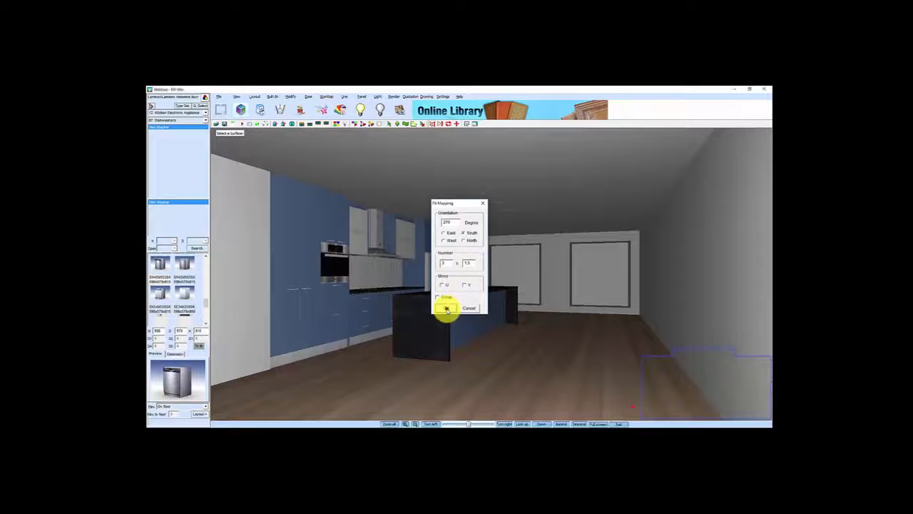
{"action": "scroll", "coordinate": [505, 350], "scroll_direction": "down", "scroll_amount": 2}
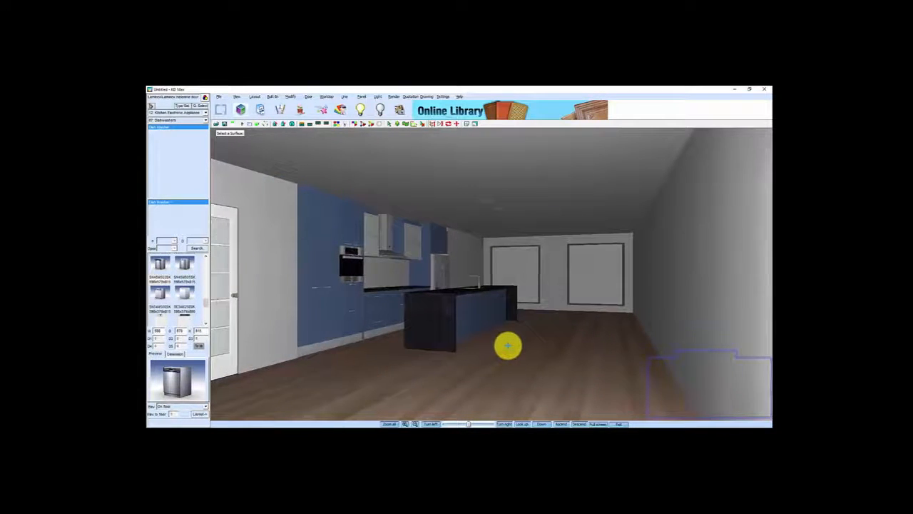
{"action": "middle_click_drag", "start_coordinate": [508, 345], "coordinate": [513, 339]}
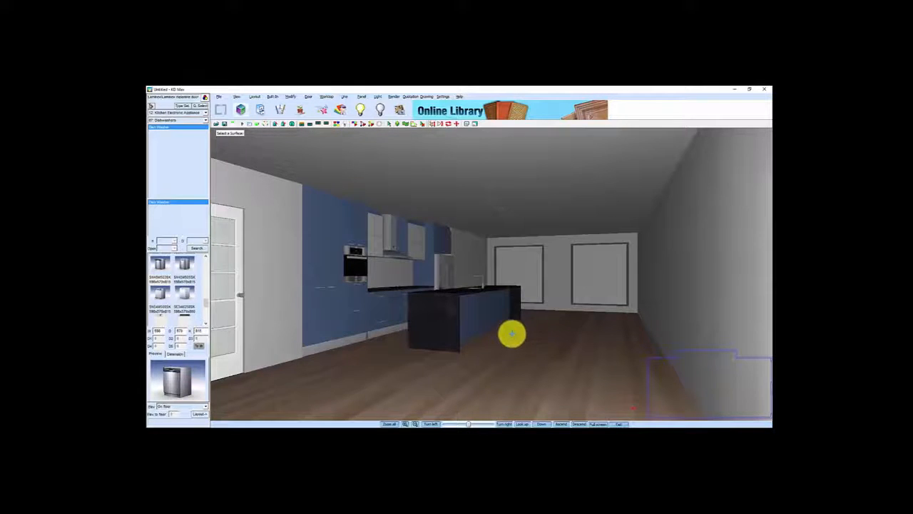
{"action": "scroll", "coordinate": [495, 365], "scroll_direction": "up", "scroll_amount": 4}
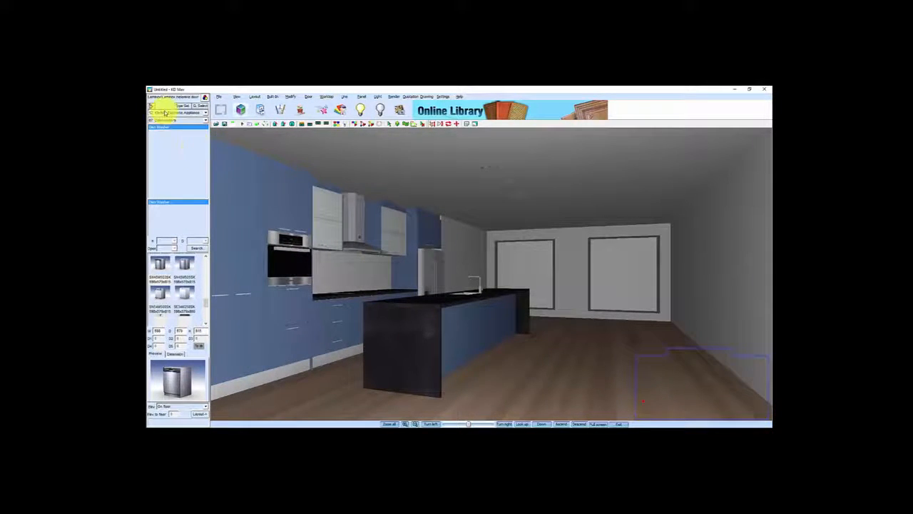
Choose the white bar stool with the round chrome base from the Other style's Dining Products and accept the autosave
{"action": "left_click", "coordinate": [183, 108]}
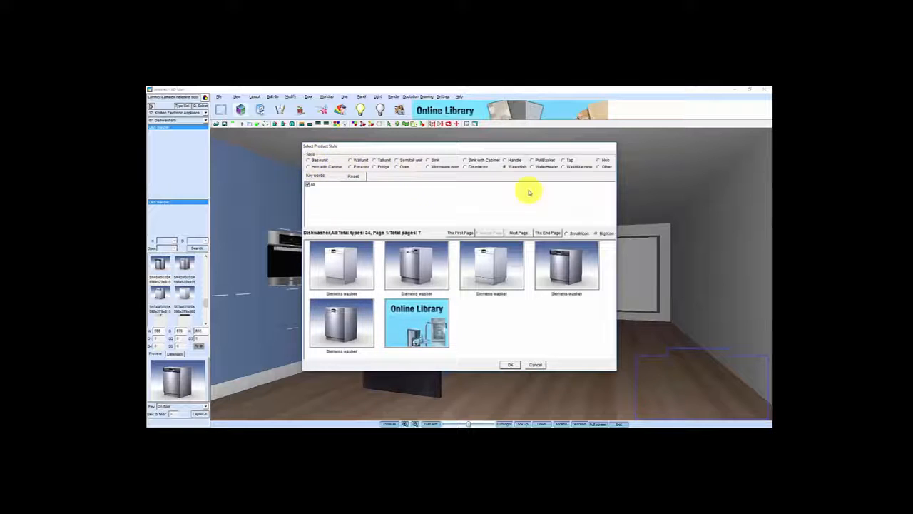
{"action": "left_click", "coordinate": [598, 167]}
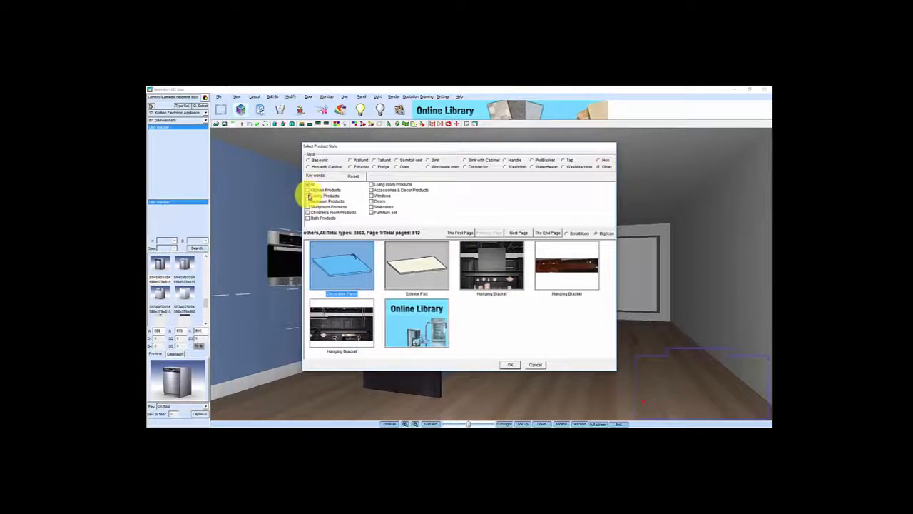
{"action": "left_click", "coordinate": [308, 195]}
{"action": "left_click", "coordinate": [521, 234]}
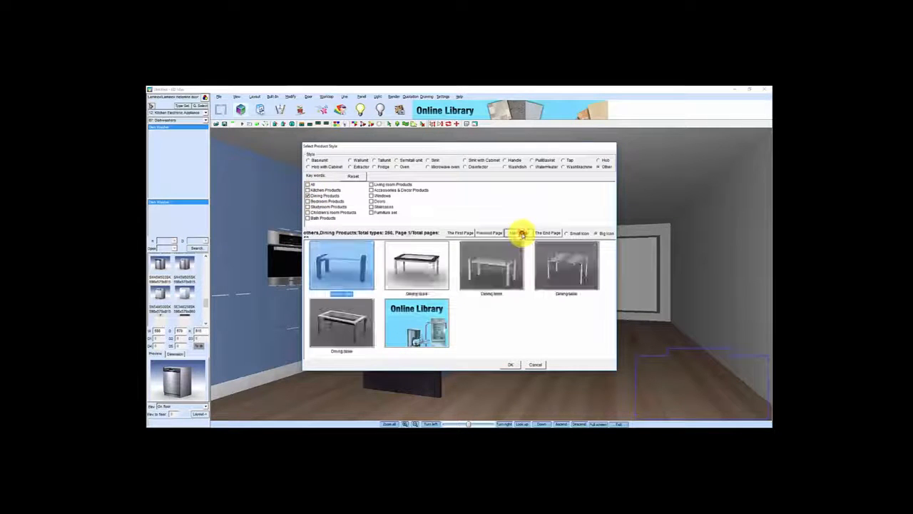
{"action": "left_click", "coordinate": [522, 234]}
{"action": "left_click", "coordinate": [521, 234]}
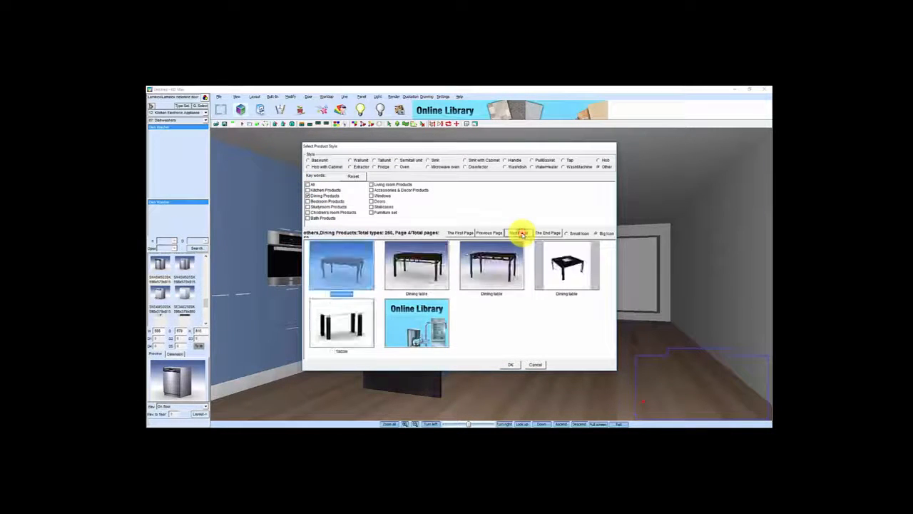
{"action": "left_click", "coordinate": [521, 234]}
{"action": "left_click", "coordinate": [521, 233]}
{"action": "left_click", "coordinate": [521, 234]}
{"action": "left_click", "coordinate": [522, 234]}
{"action": "left_click", "coordinate": [521, 233]}
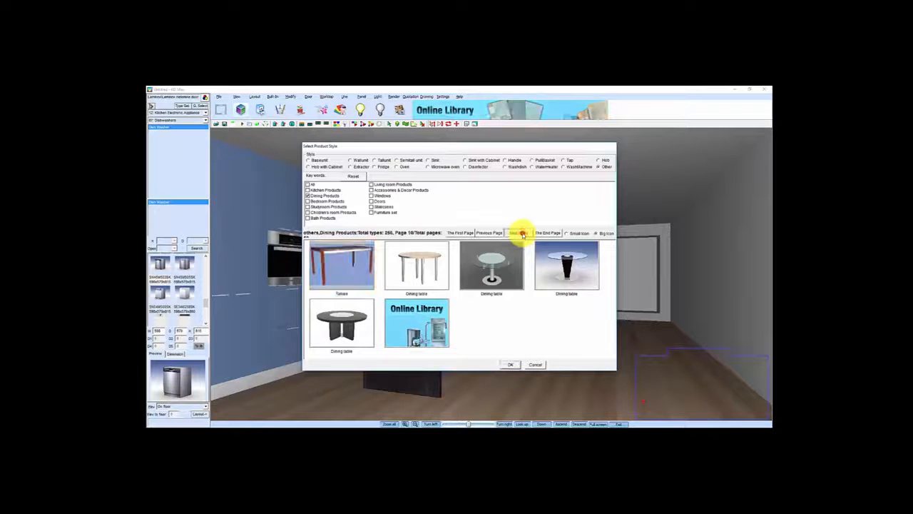
{"action": "left_click", "coordinate": [522, 233]}
{"action": "left_click", "coordinate": [521, 233]}
{"action": "left_click", "coordinate": [521, 233]}
{"action": "left_click", "coordinate": [522, 233]}
{"action": "left_click", "coordinate": [521, 233]}
{"action": "left_click", "coordinate": [522, 233]}
{"action": "left_click", "coordinate": [521, 233]}
{"action": "left_click", "coordinate": [522, 233]}
{"action": "left_click", "coordinate": [522, 234]}
{"action": "left_click", "coordinate": [521, 233]}
{"action": "left_click", "coordinate": [522, 234]}
{"action": "left_click", "coordinate": [522, 233]}
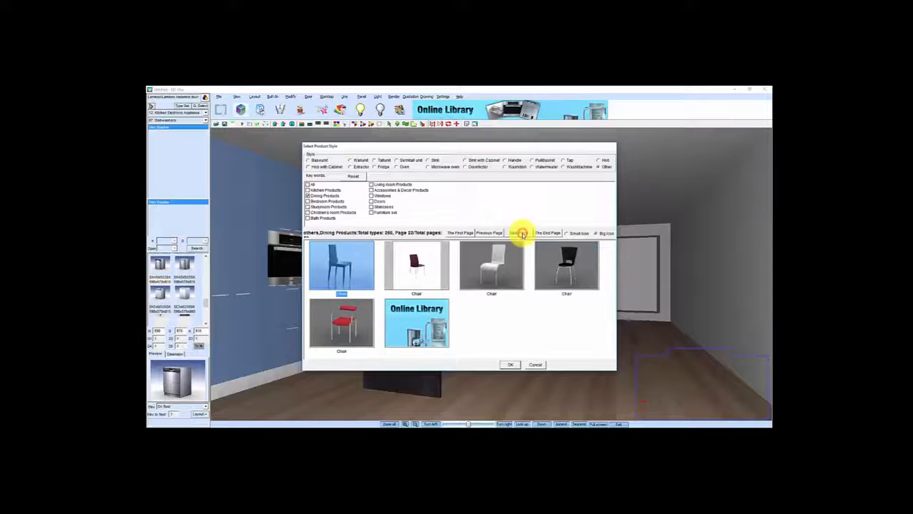
{"action": "left_click", "coordinate": [522, 233]}
{"action": "left_click", "coordinate": [522, 233]}
{"action": "left_click", "coordinate": [521, 233]}
{"action": "left_click", "coordinate": [522, 234]}
{"action": "left_click", "coordinate": [522, 234]}
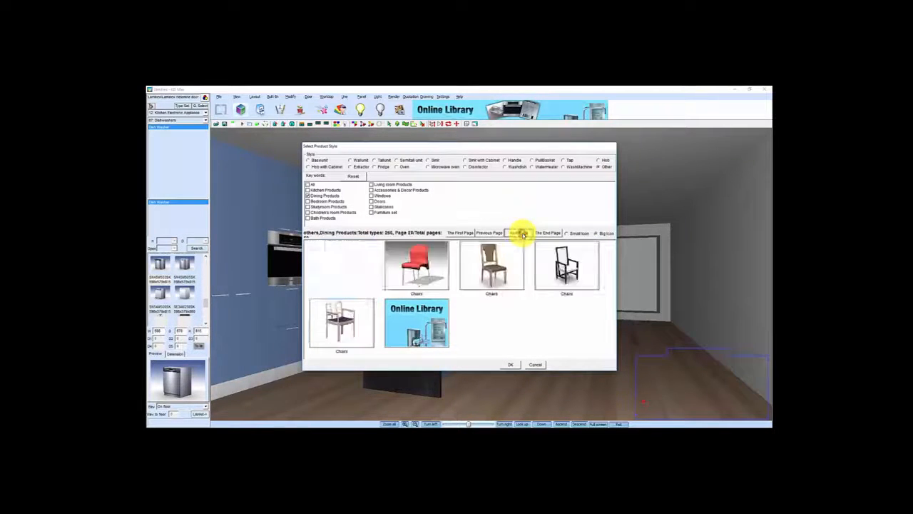
{"action": "left_click", "coordinate": [522, 234]}
{"action": "left_click", "coordinate": [521, 233]}
{"action": "left_click", "coordinate": [521, 233]}
{"action": "left_click", "coordinate": [522, 233]}
{"action": "left_click", "coordinate": [521, 234]}
{"action": "left_click", "coordinate": [522, 233]}
{"action": "left_click", "coordinate": [522, 234]}
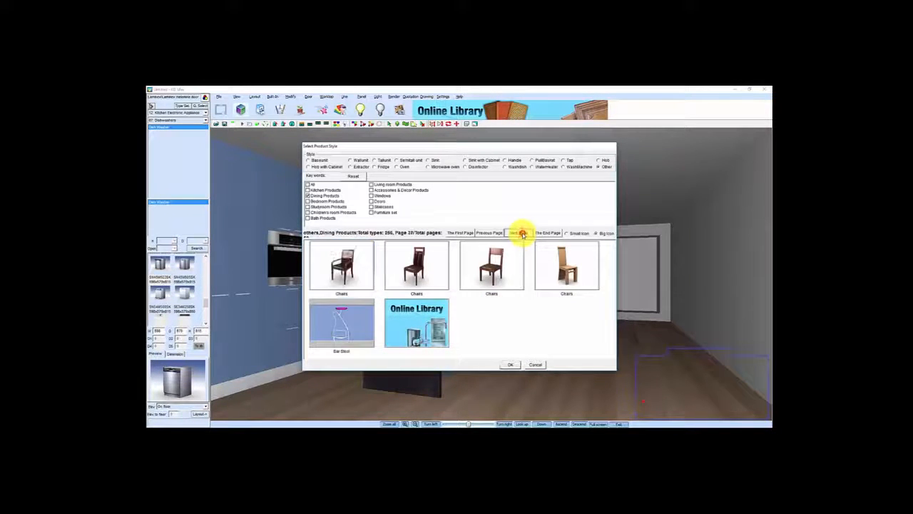
{"action": "left_click", "coordinate": [521, 233]}
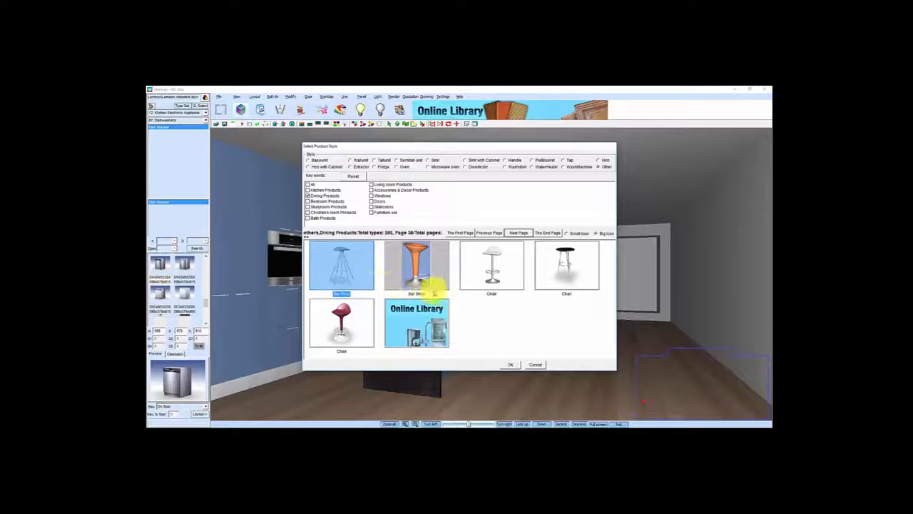
{"action": "left_click", "coordinate": [491, 266]}
{"action": "left_click", "coordinate": [508, 365]}
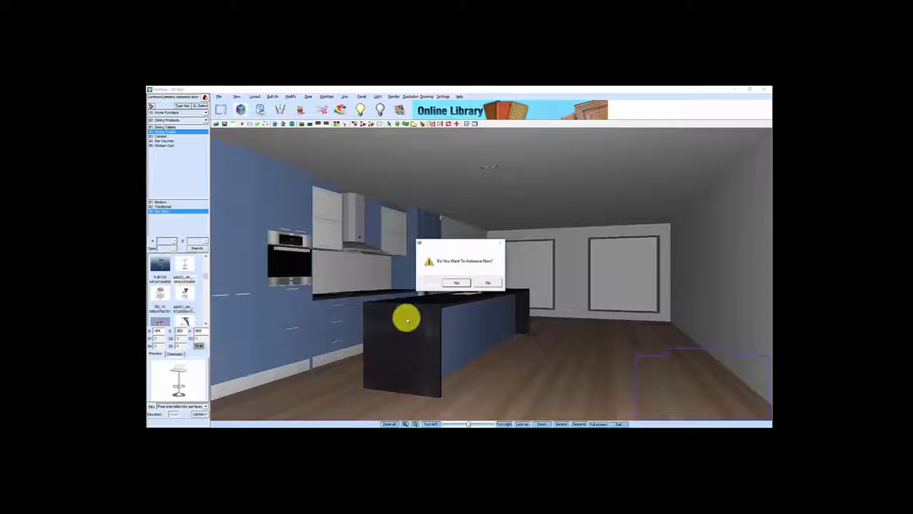
{"action": "left_click", "coordinate": [457, 284]}
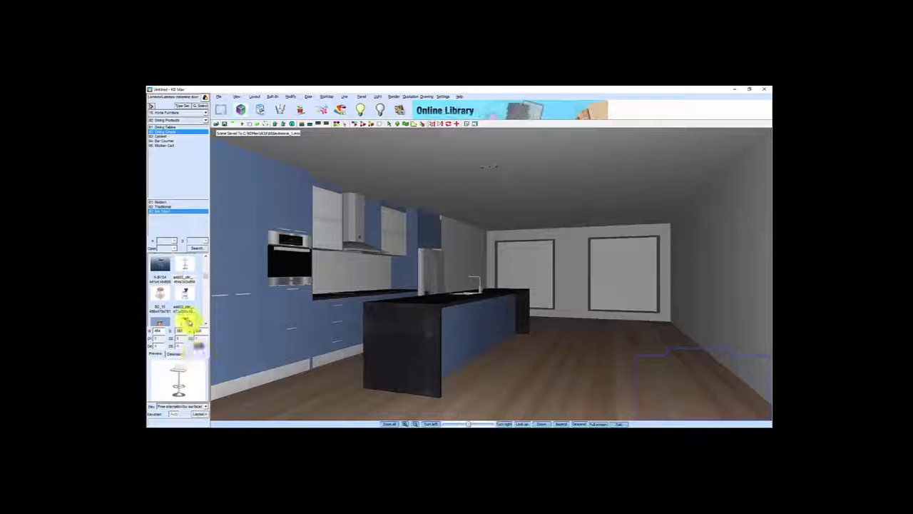
Place the bar stool beside the far end of the island's seating side, rotated so that its seat faces the island
{"action": "left_click", "coordinate": [199, 412]}
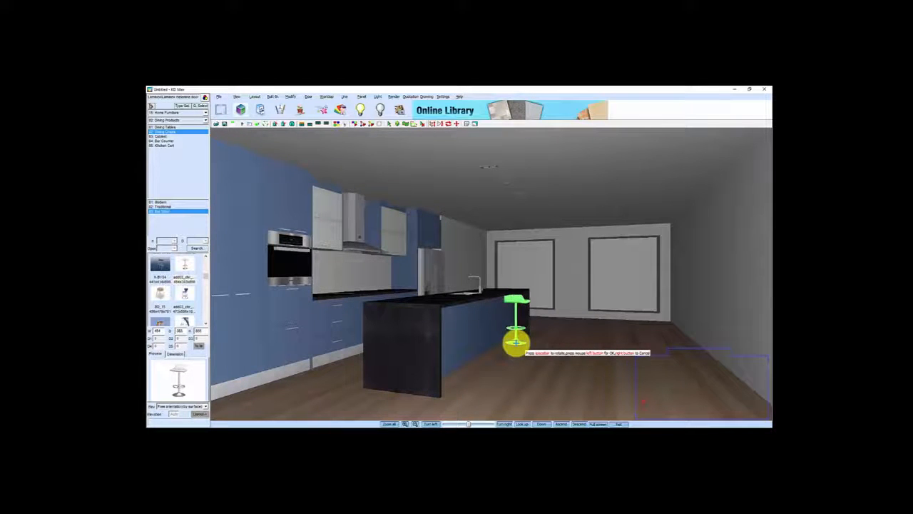
{"action": "key", "text": "space"}
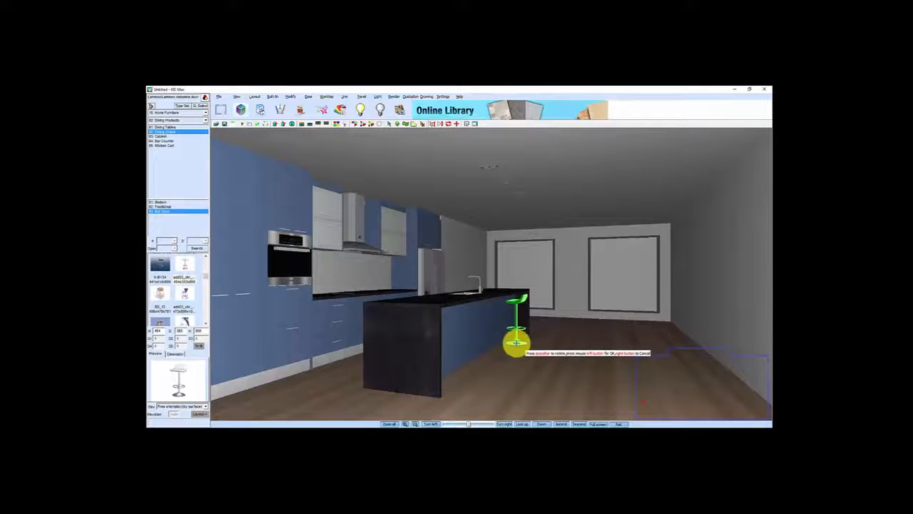
{"action": "key", "text": "space"}
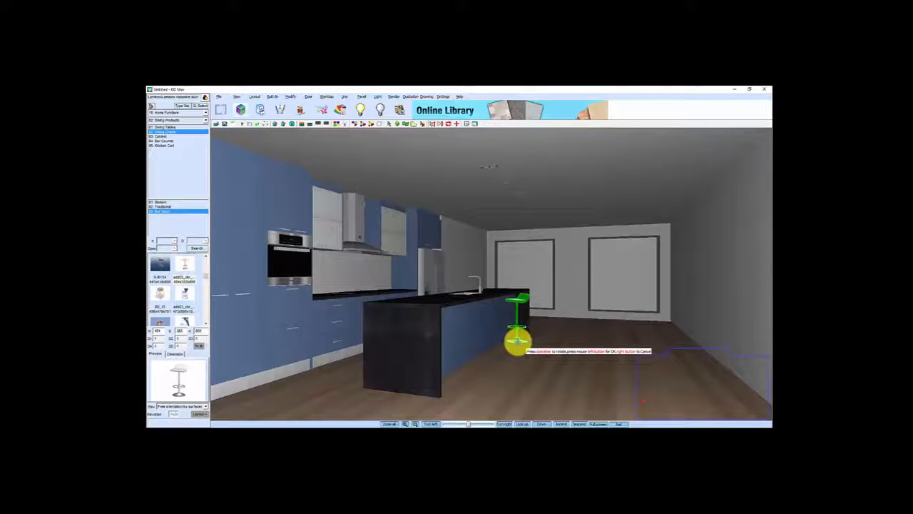
{"action": "left_click", "coordinate": [520, 340]}
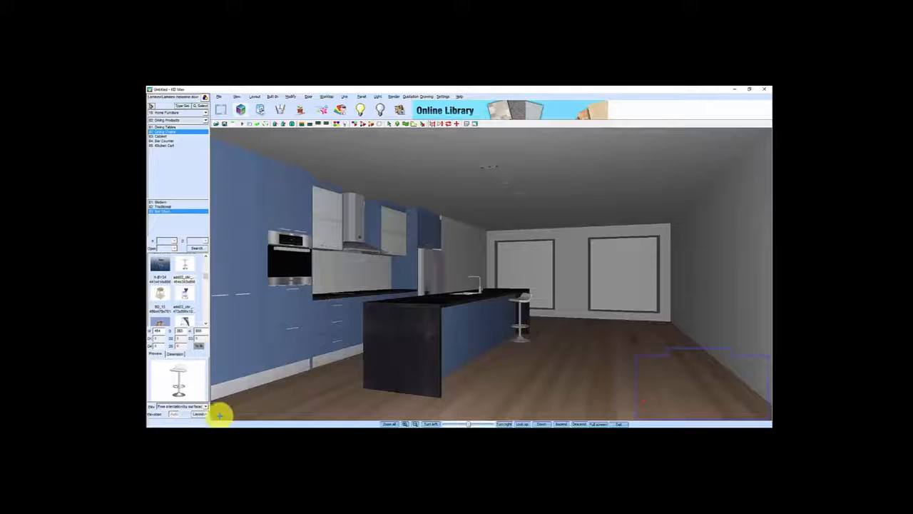
Place two more bar stools in a row along the island's seating side, both facing the island
{"action": "left_click", "coordinate": [197, 414]}
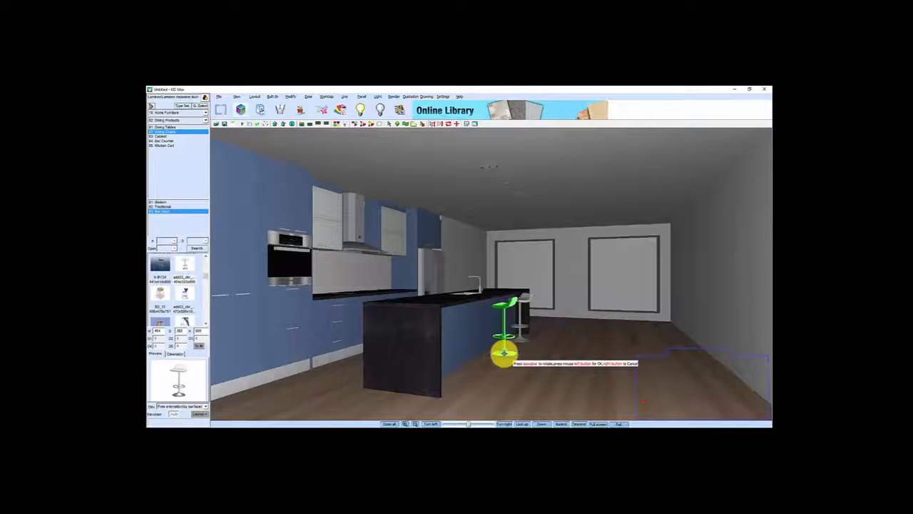
{"action": "left_click", "coordinate": [504, 352]}
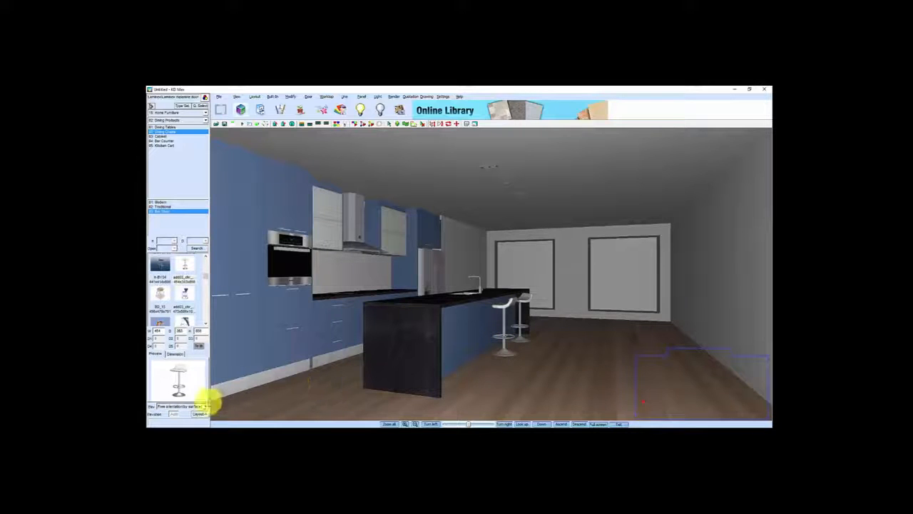
{"action": "left_click", "coordinate": [199, 413]}
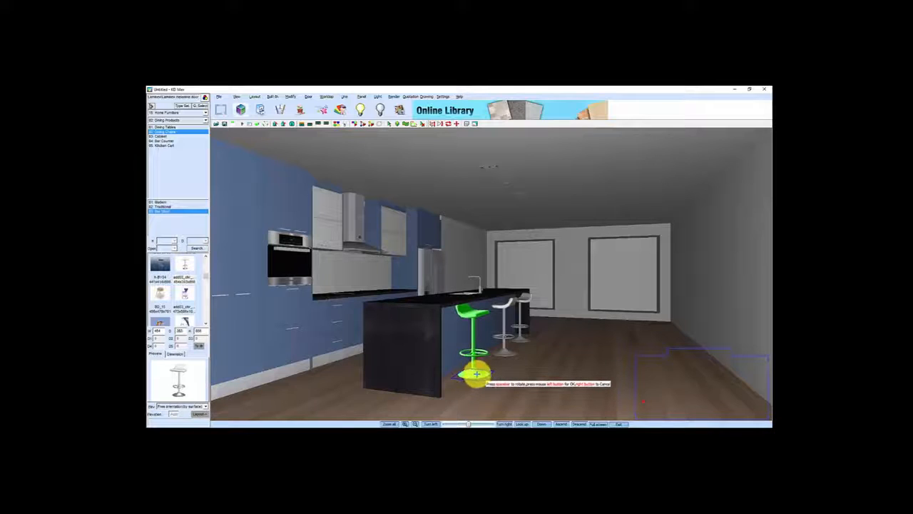
{"action": "key", "text": "space"}
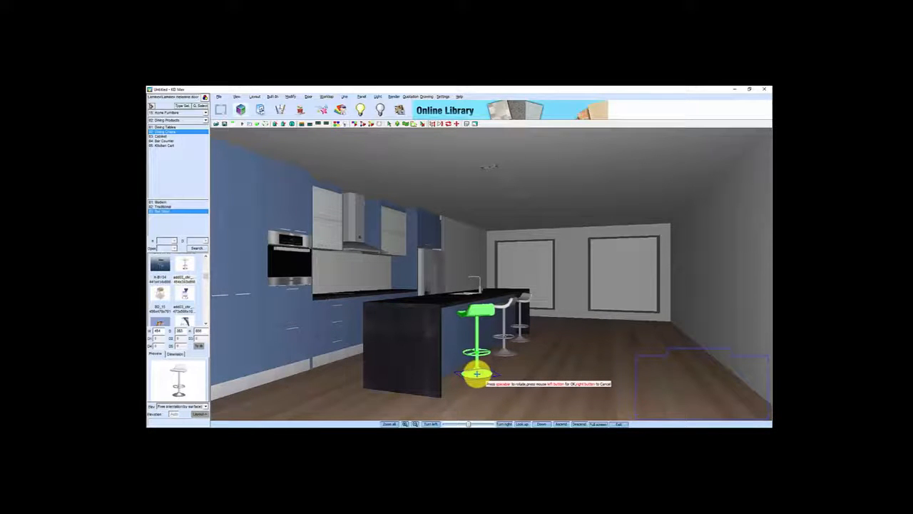
{"action": "key", "text": "space"}
{"action": "key", "text": "space"}
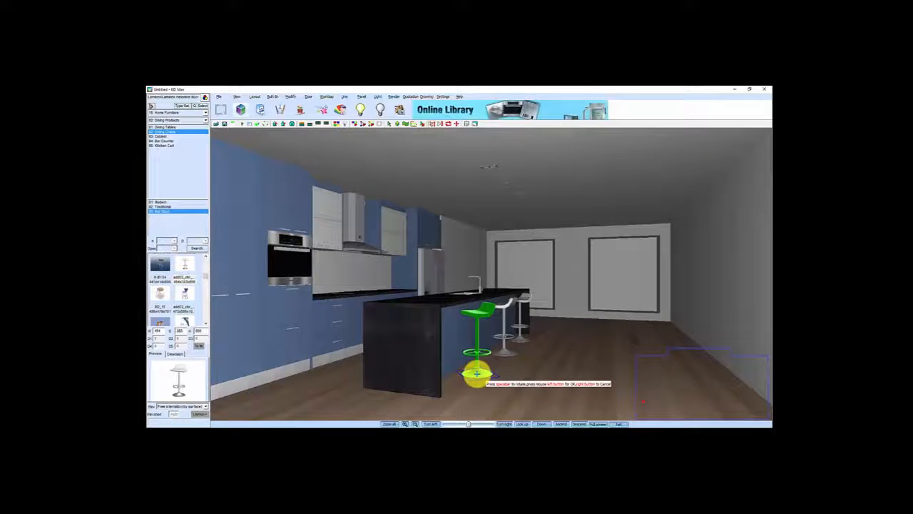
{"action": "left_click", "coordinate": [476, 372]}
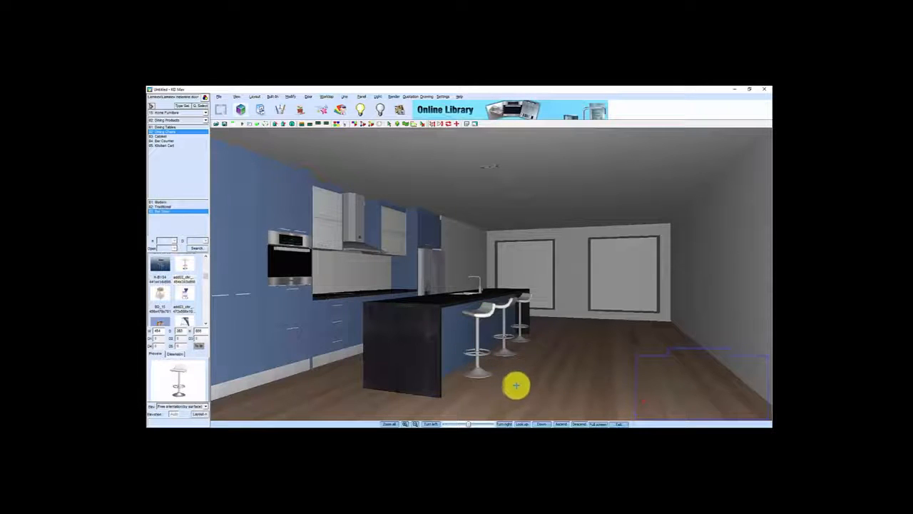
Place the wooden knife block from the Kitchen Products on the back worktop between the oven tower and the hob
{"action": "scroll", "coordinate": [518, 383], "scroll_direction": "up", "scroll_amount": 2}
{"action": "scroll", "coordinate": [544, 367], "scroll_direction": "up", "scroll_amount": 1}
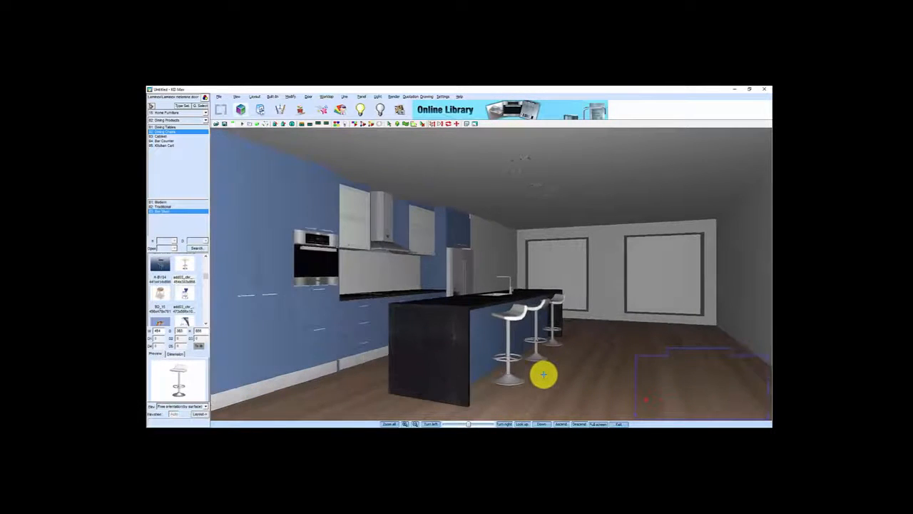
{"action": "scroll", "coordinate": [544, 376], "scroll_direction": "up", "scroll_amount": 4}
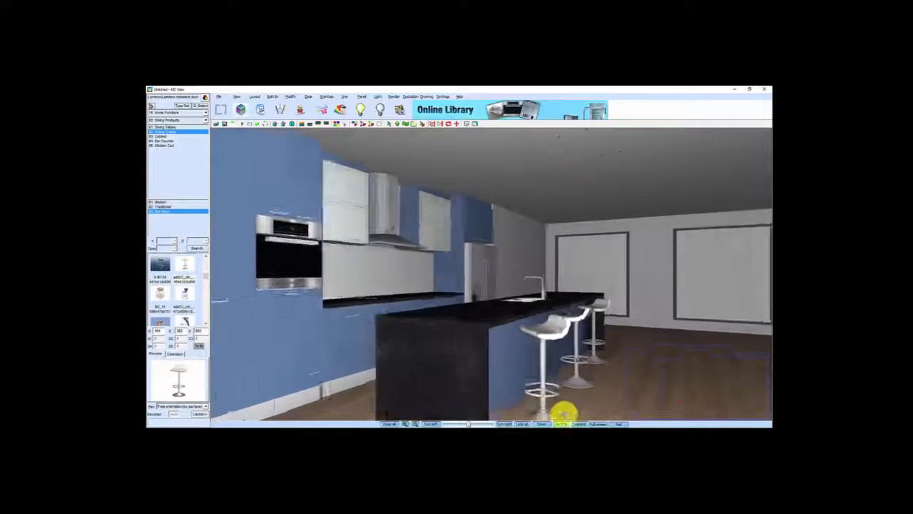
{"action": "scroll", "coordinate": [466, 332], "scroll_direction": "up", "scroll_amount": 3}
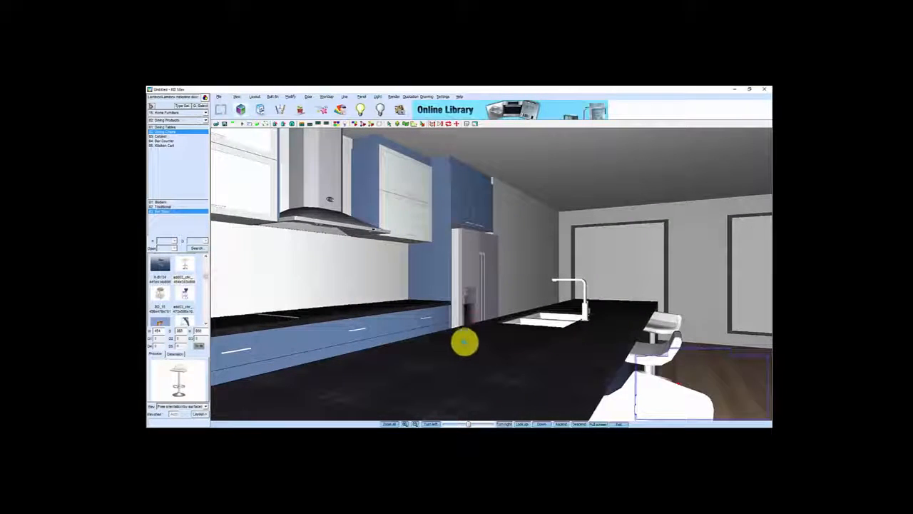
{"action": "scroll", "coordinate": [473, 355], "scroll_direction": "down", "scroll_amount": 2}
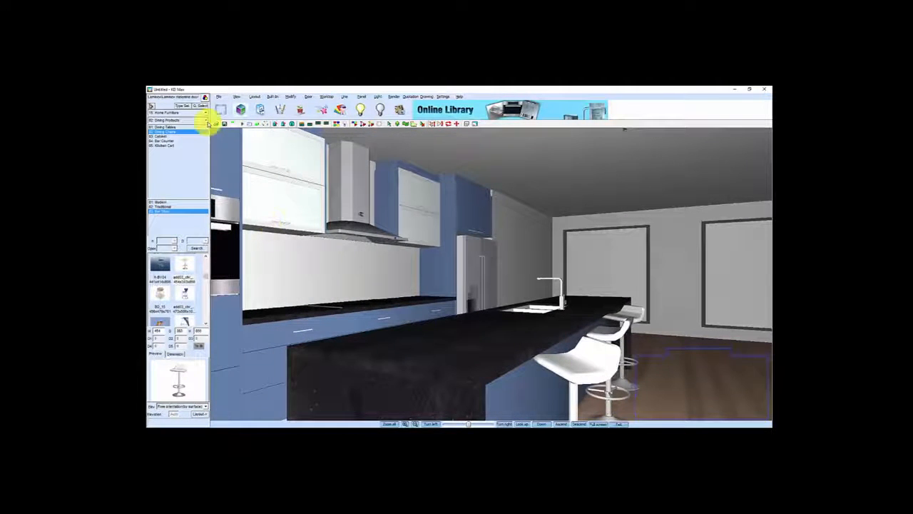
{"action": "left_click", "coordinate": [184, 106]}
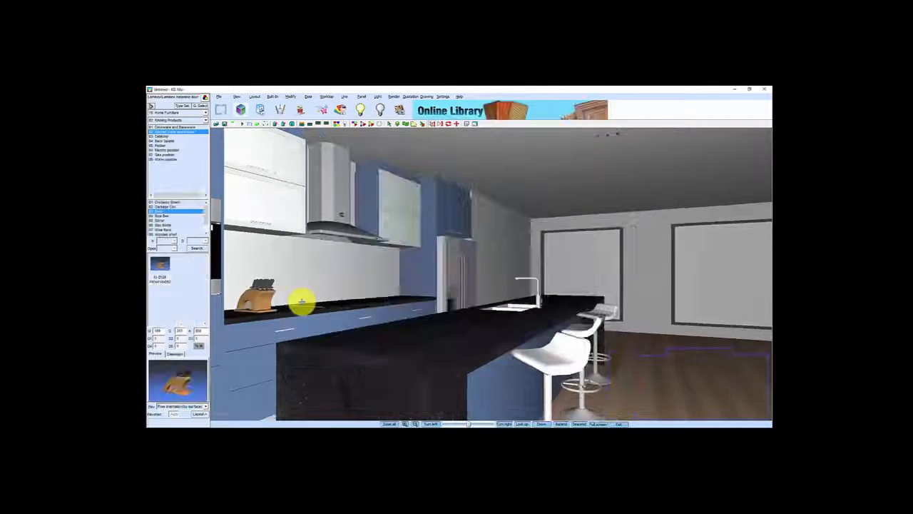
Choose the vertical Decorative Panel from the Wall Unit style's End Panel products for the splashback
{"action": "left_click_drag", "start_coordinate": [302, 302], "coordinate": [436, 304]}
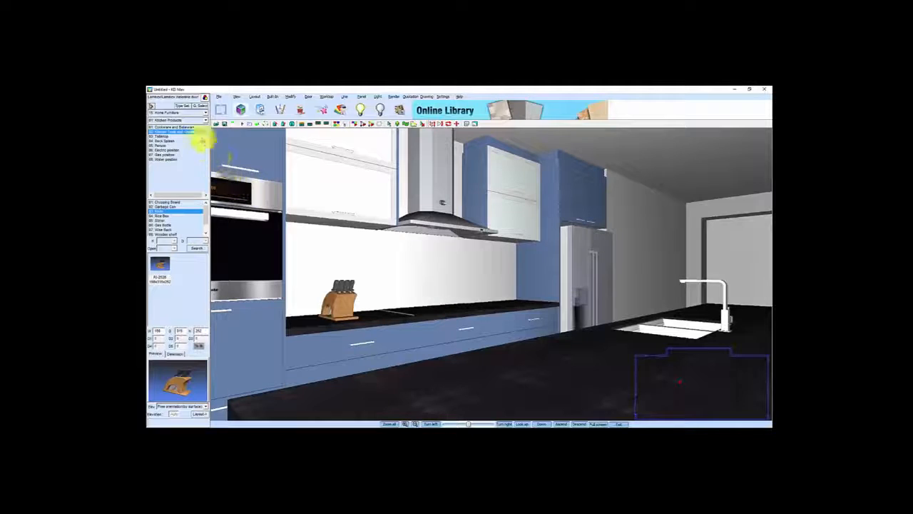
{"action": "left_click", "coordinate": [182, 105]}
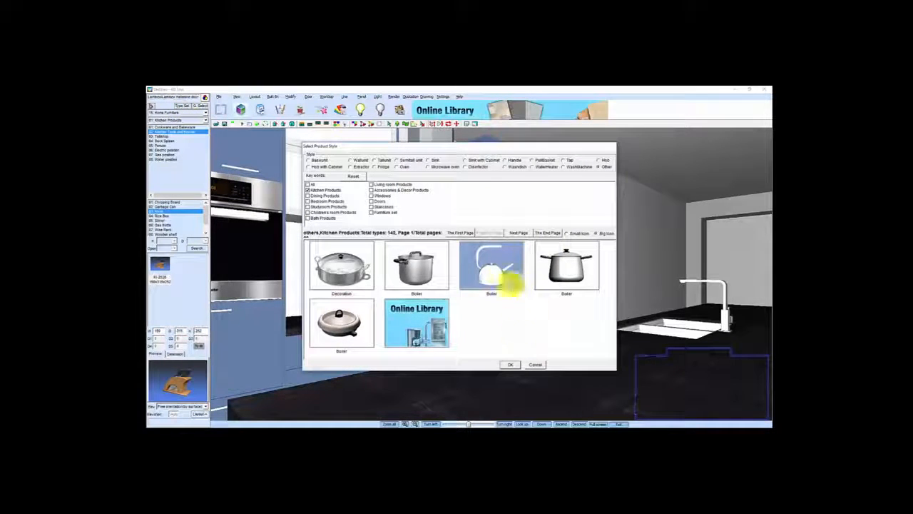
{"action": "left_click", "coordinate": [350, 161]}
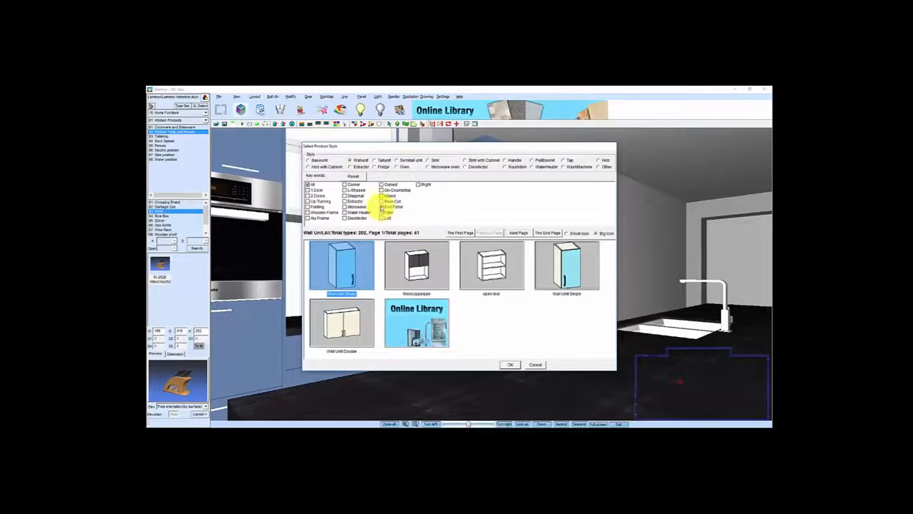
{"action": "left_click", "coordinate": [382, 206]}
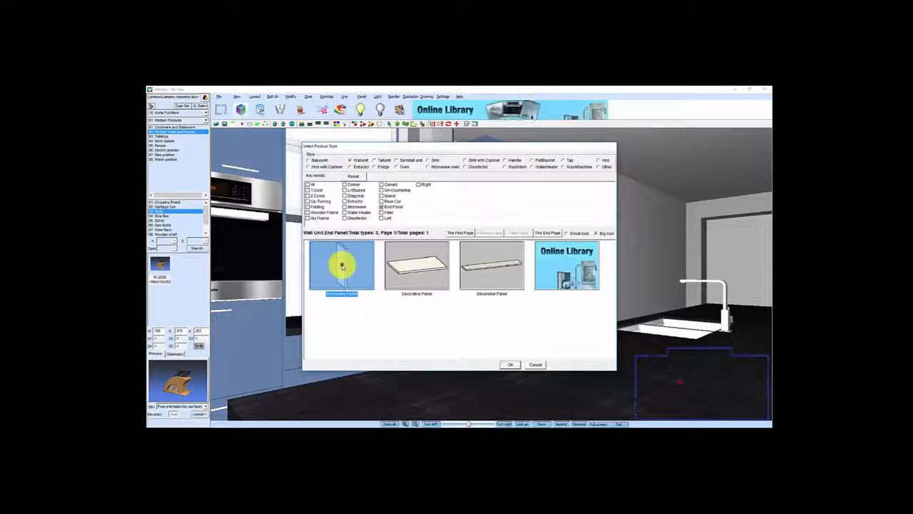
{"action": "left_click", "coordinate": [510, 365]}
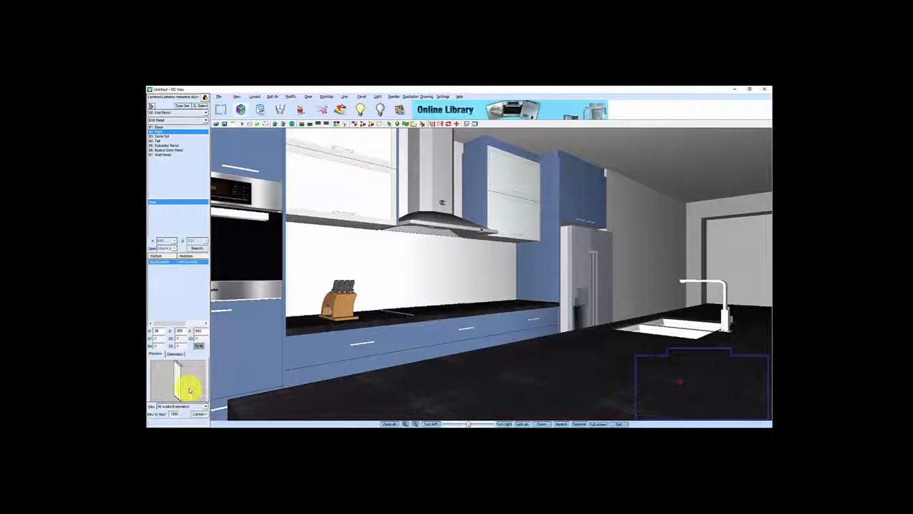
Set the decorative panel's width, depth, height and floor elevation, and place it on the back wall above the worktop near the fridge
{"action": "left_click", "coordinate": [157, 330]}
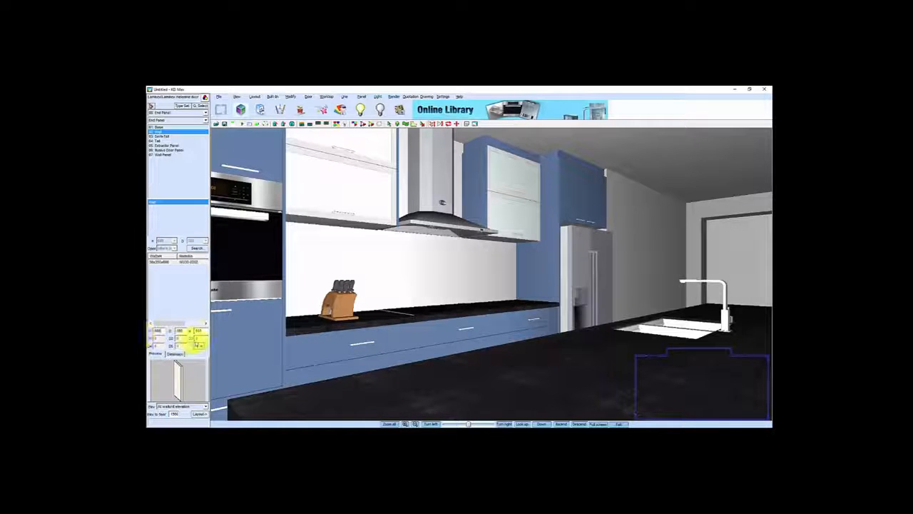
{"action": "left_click", "coordinate": [182, 330]}
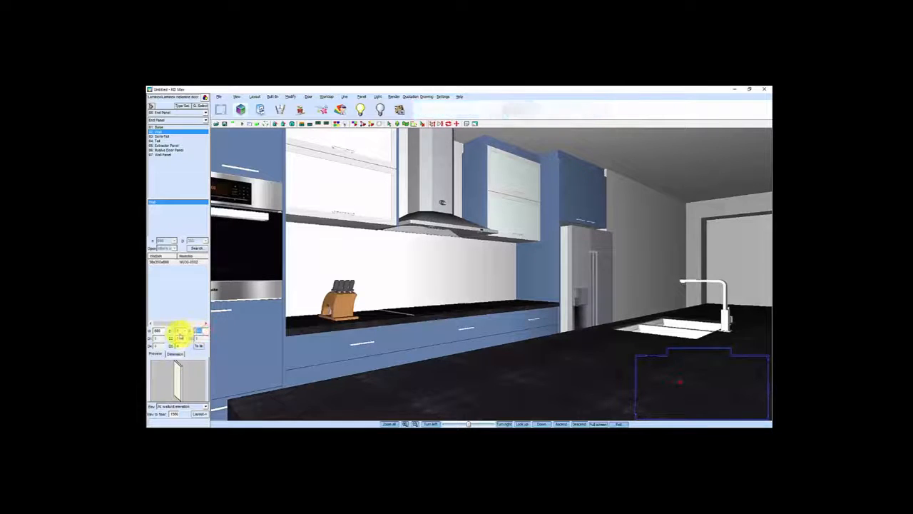
{"action": "left_click", "coordinate": [177, 414]}
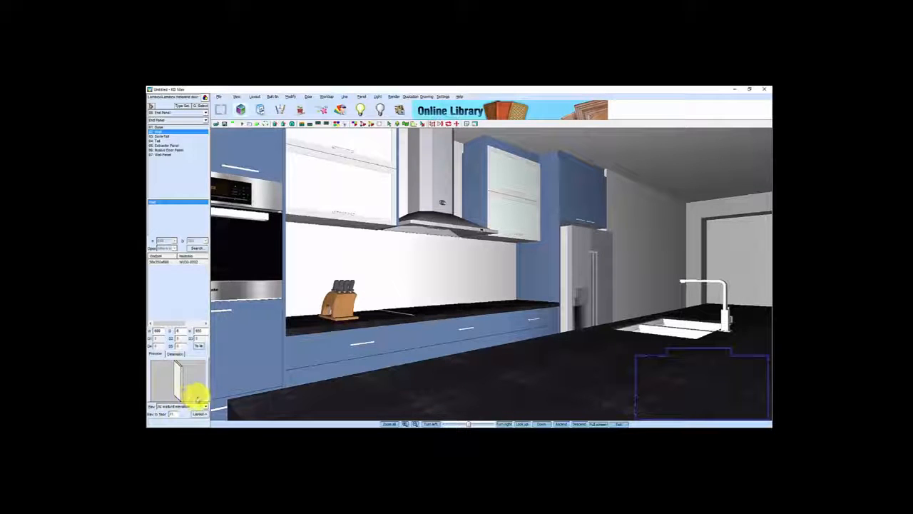
{"action": "left_click", "coordinate": [209, 413]}
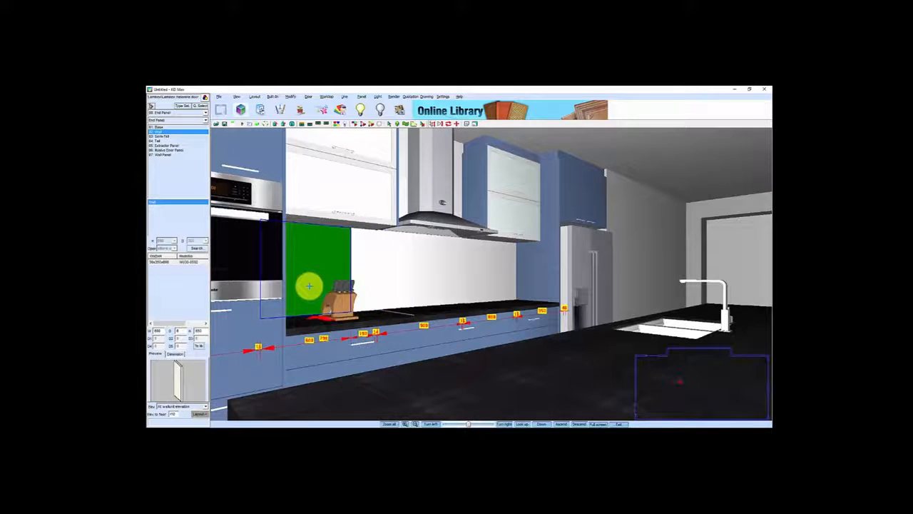
{"action": "left_click", "coordinate": [491, 276]}
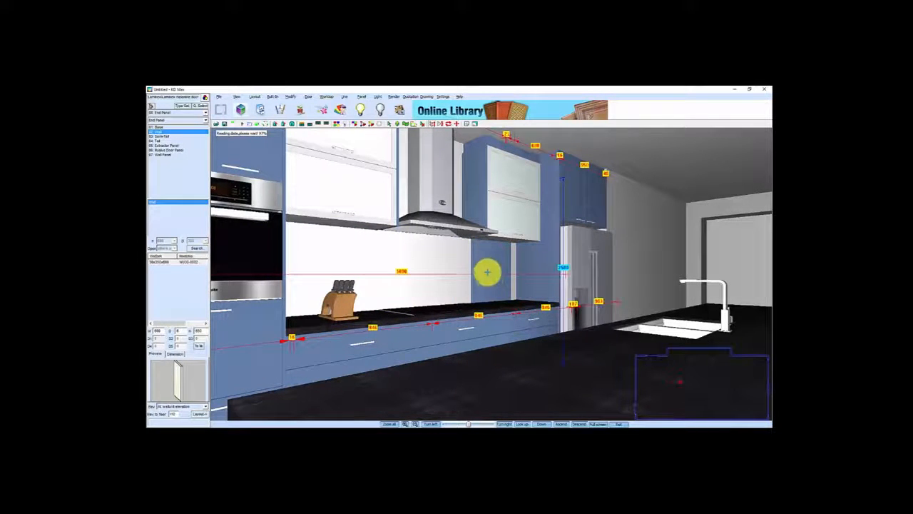
Extend the splashback panel along the wall to the tall side panel beside the fridge
{"action": "right_click", "coordinate": [485, 268]}
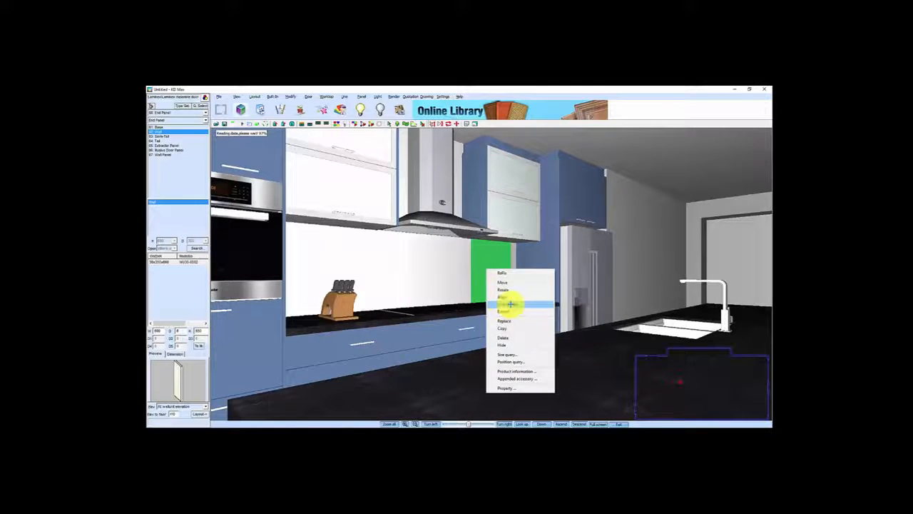
{"action": "left_click", "coordinate": [506, 312]}
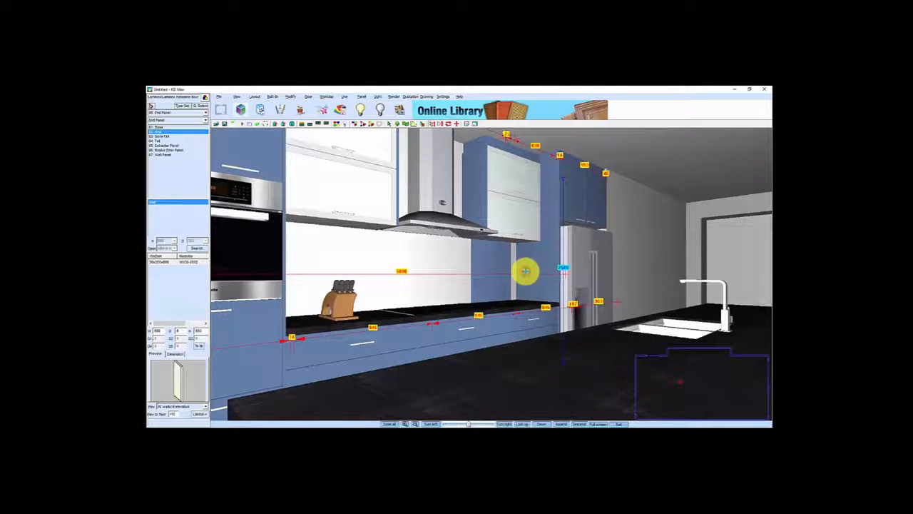
{"action": "left_click", "coordinate": [487, 264]}
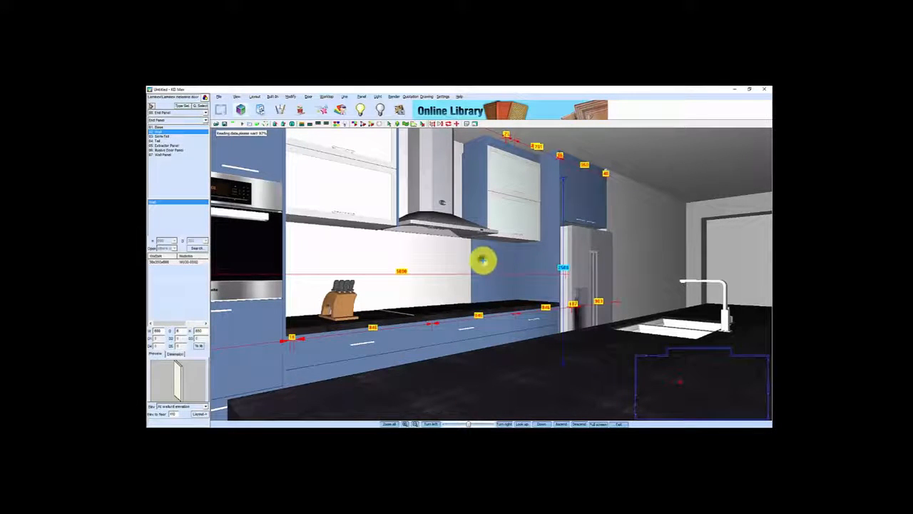
{"action": "right_click", "coordinate": [484, 263]}
Extend the splashback panel's other end across the back wall to the side of the oven tower
{"action": "left_click", "coordinate": [713, 374]}
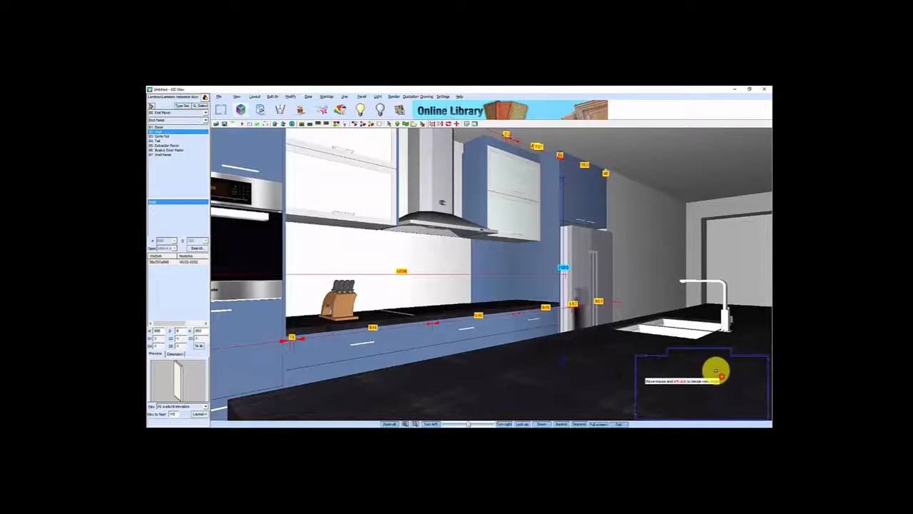
{"action": "left_click", "coordinate": [715, 369]}
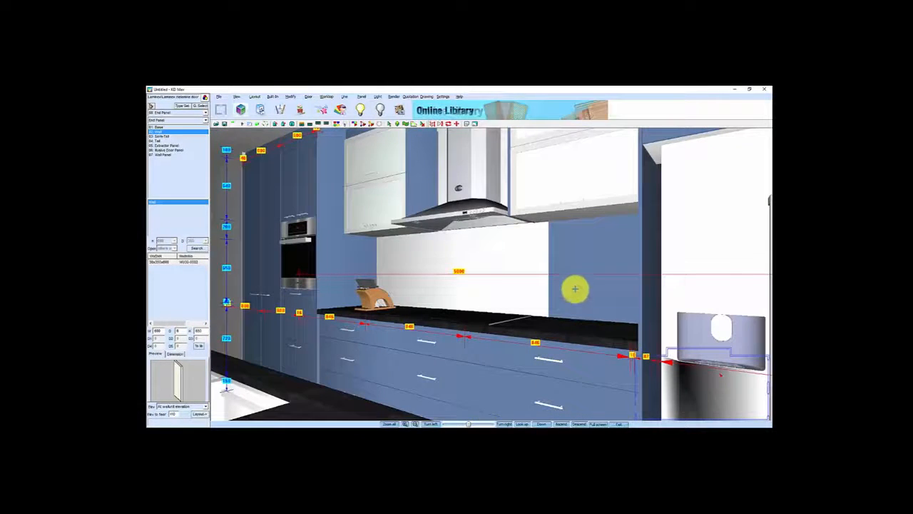
{"action": "right_click", "coordinate": [569, 267]}
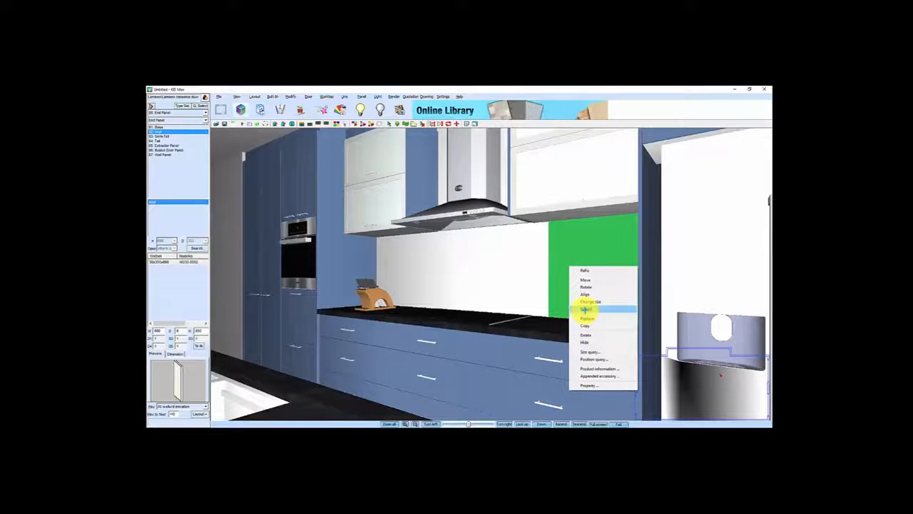
{"action": "left_click", "coordinate": [586, 309]}
{"action": "left_click", "coordinate": [368, 260]}
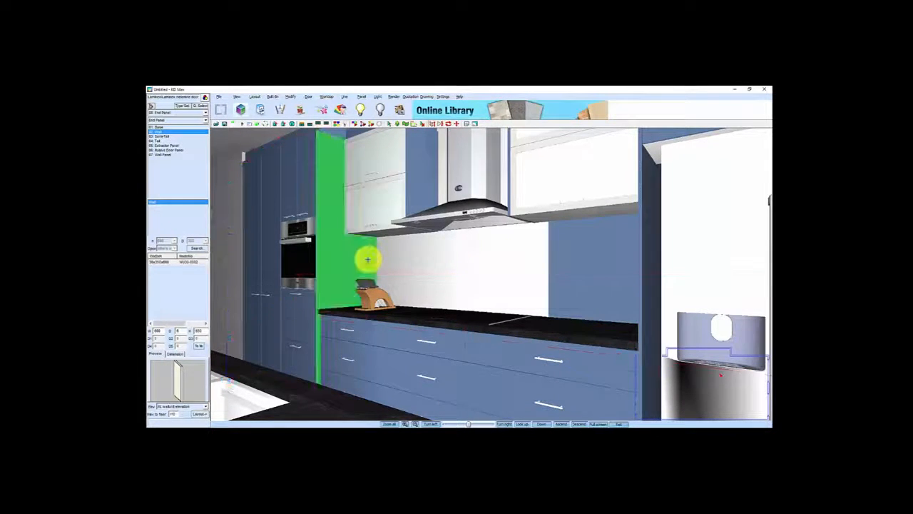
Open the file browser for the texture mapping of the splashback panel's material colour
{"action": "key", "text": "Right"}
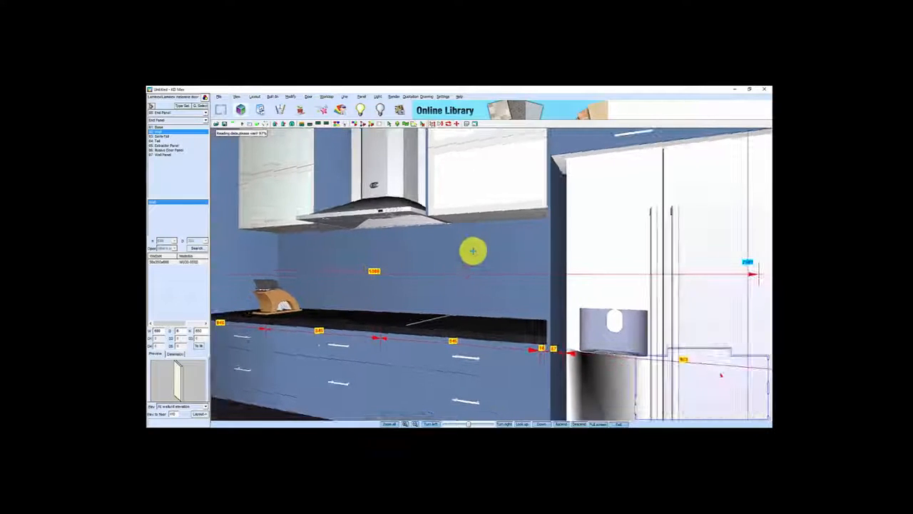
{"action": "key", "text": "Left"}
{"action": "key", "text": "Left"}
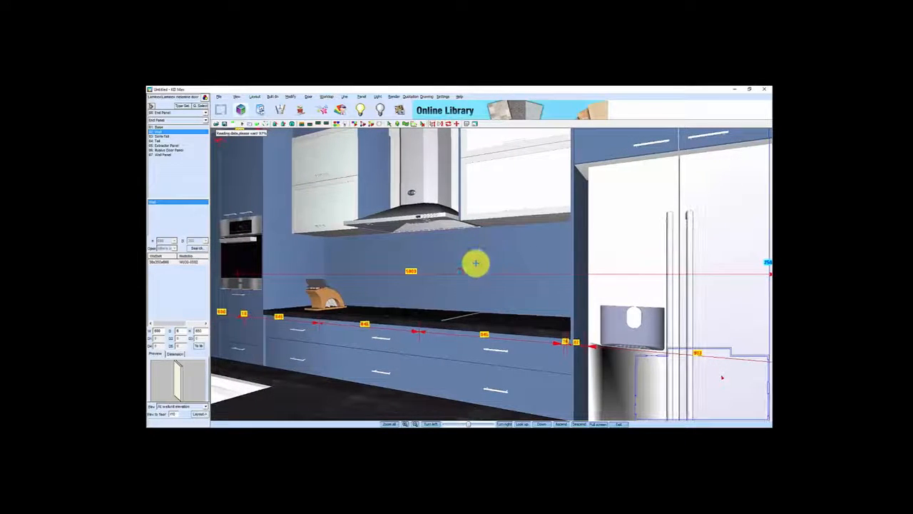
{"action": "key", "text": "Left"}
{"action": "key", "text": "Left"}
{"action": "key", "text": "Left"}
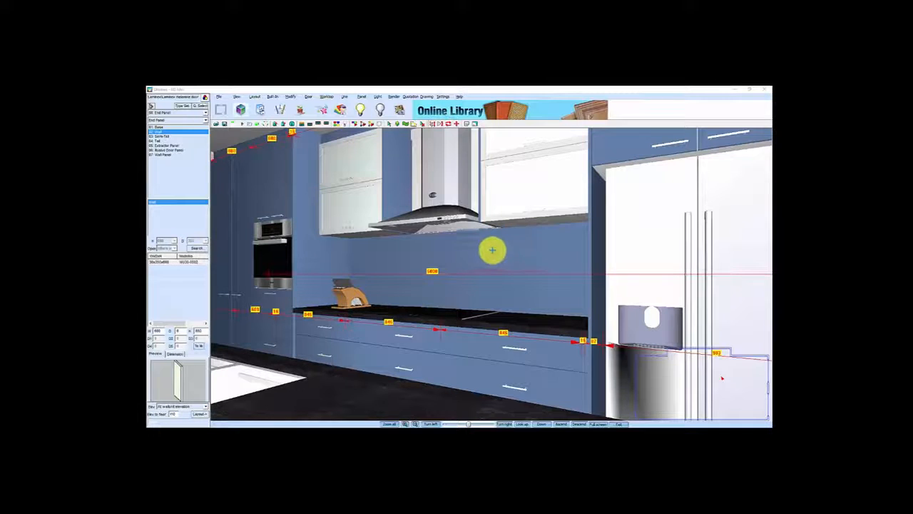
{"action": "left_click", "coordinate": [337, 125]}
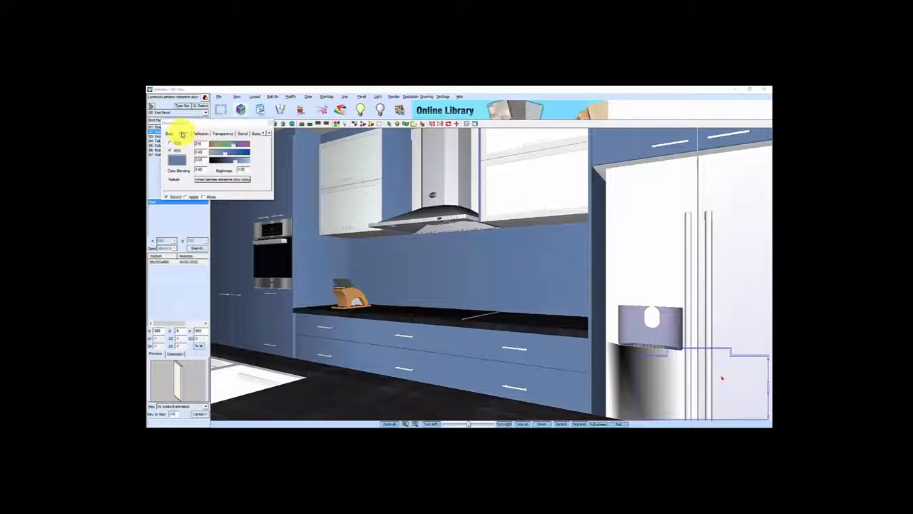
{"action": "left_click", "coordinate": [225, 180]}
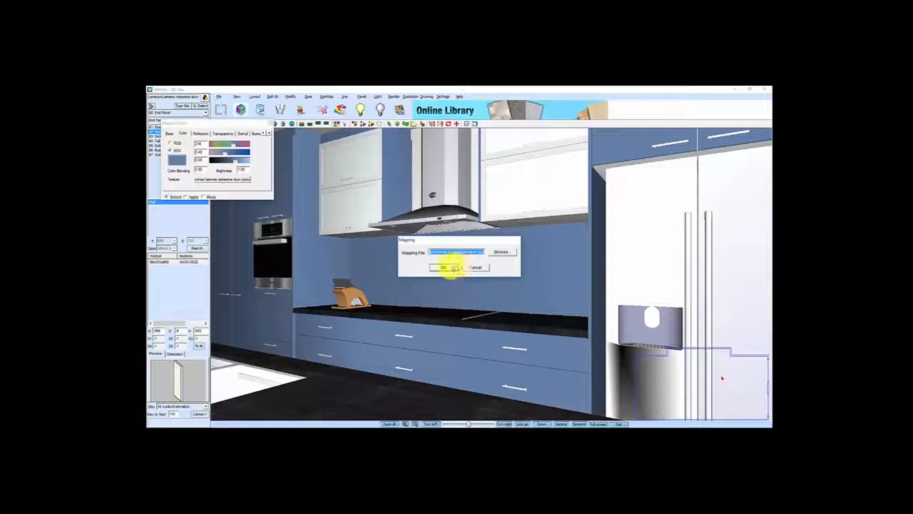
{"action": "left_click", "coordinate": [503, 252]}
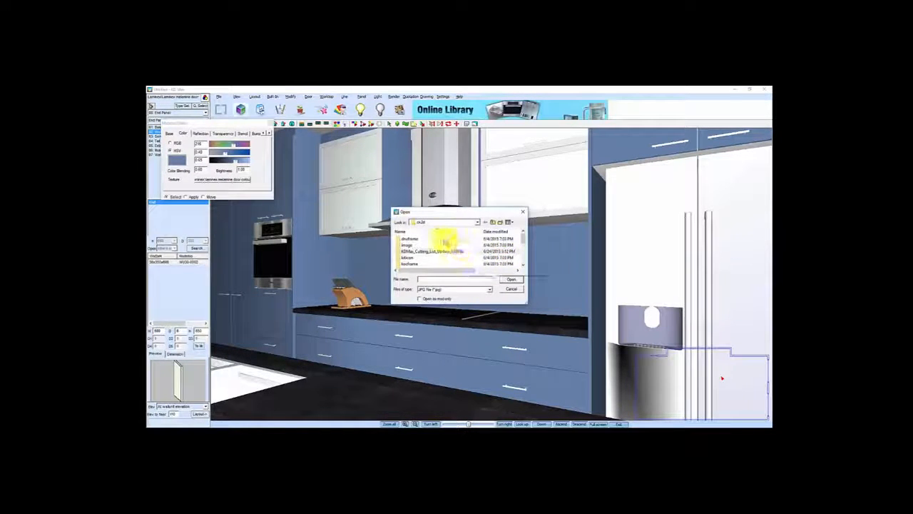
Apply a yellow finish to the splashback panel using a JPG texture from New folder (2) on the Desktop
{"action": "left_click", "coordinate": [494, 222]}
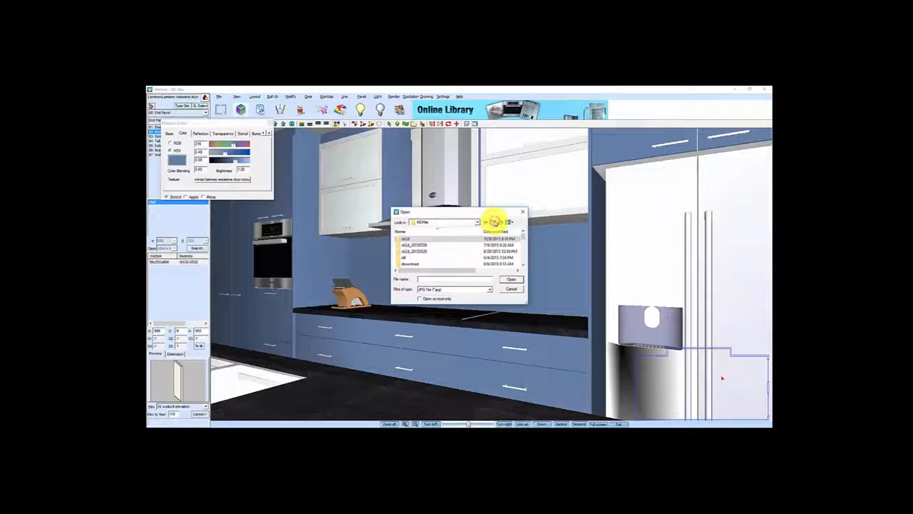
{"action": "left_click", "coordinate": [493, 222]}
{"action": "left_click", "coordinate": [492, 222]}
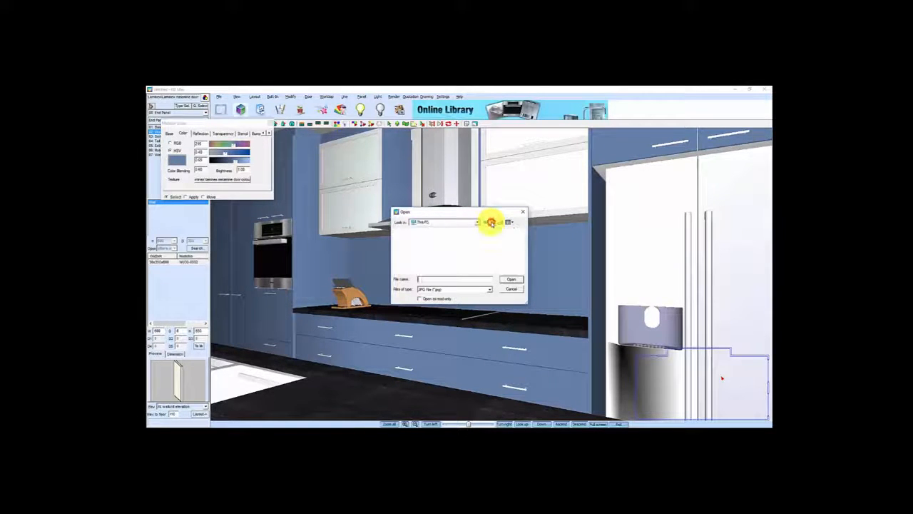
{"action": "left_click", "coordinate": [493, 222]}
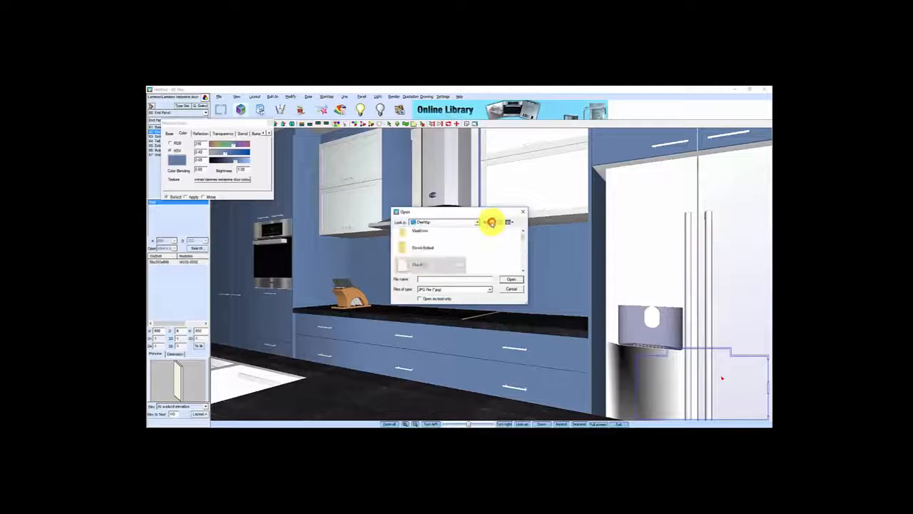
{"action": "left_click", "coordinate": [523, 271]}
{"action": "left_click", "coordinate": [522, 268]}
{"action": "left_click", "coordinate": [522, 269]}
{"action": "left_click", "coordinate": [523, 269]}
{"action": "left_click", "coordinate": [523, 269]}
{"action": "left_click", "coordinate": [523, 269]}
{"action": "left_click", "coordinate": [523, 269]}
{"action": "left_click", "coordinate": [523, 269]}
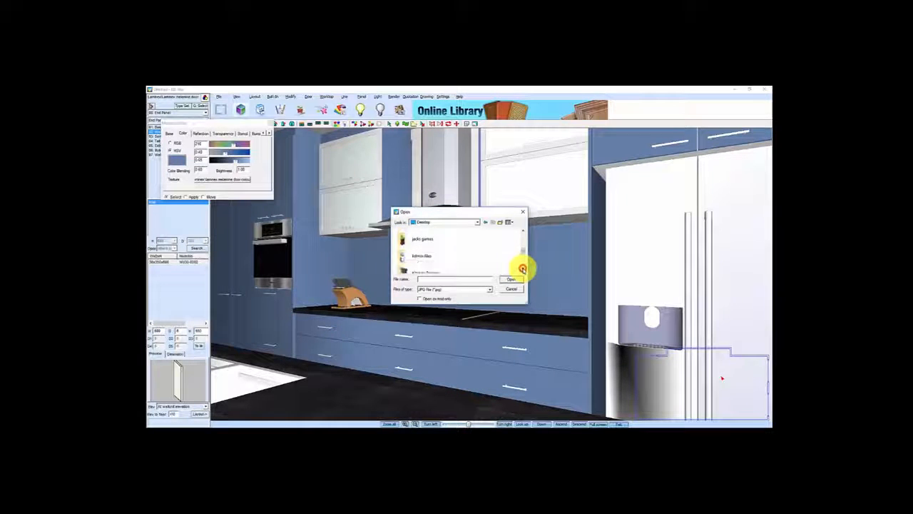
{"action": "left_click", "coordinate": [523, 269]}
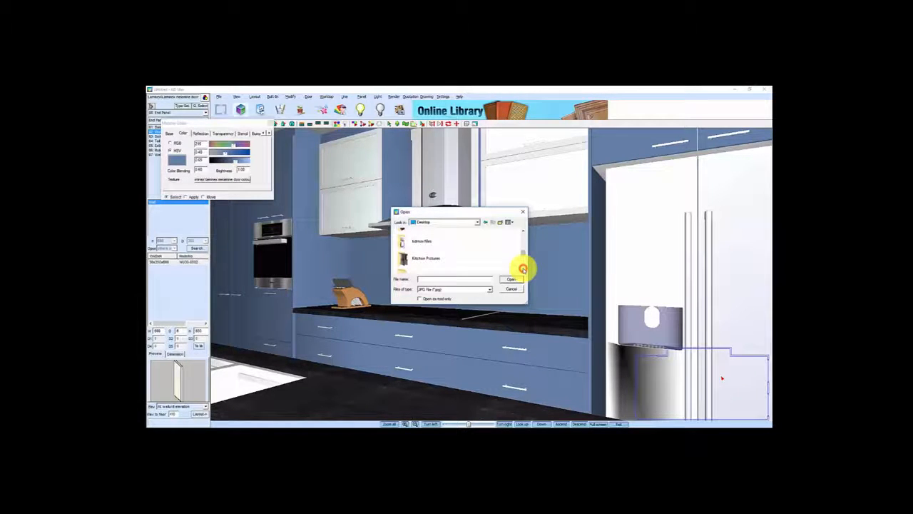
{"action": "left_click", "coordinate": [515, 279]}
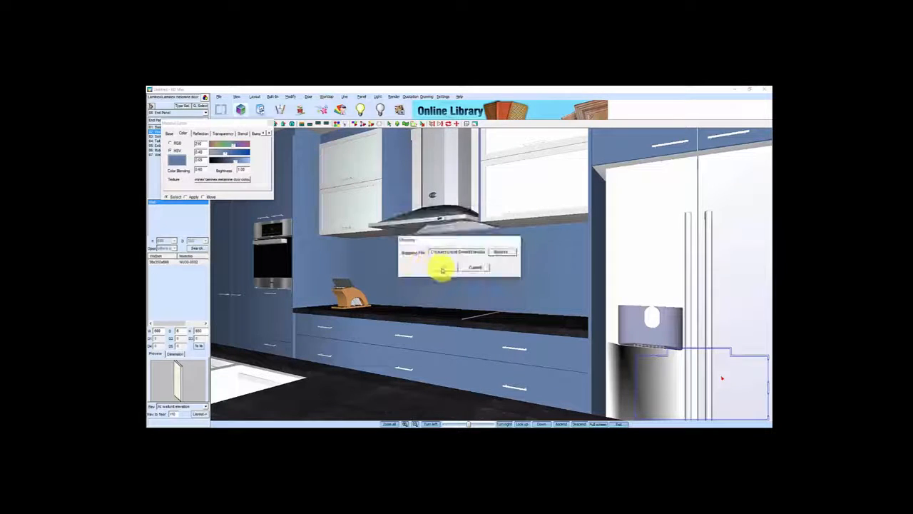
{"action": "left_click", "coordinate": [443, 266]}
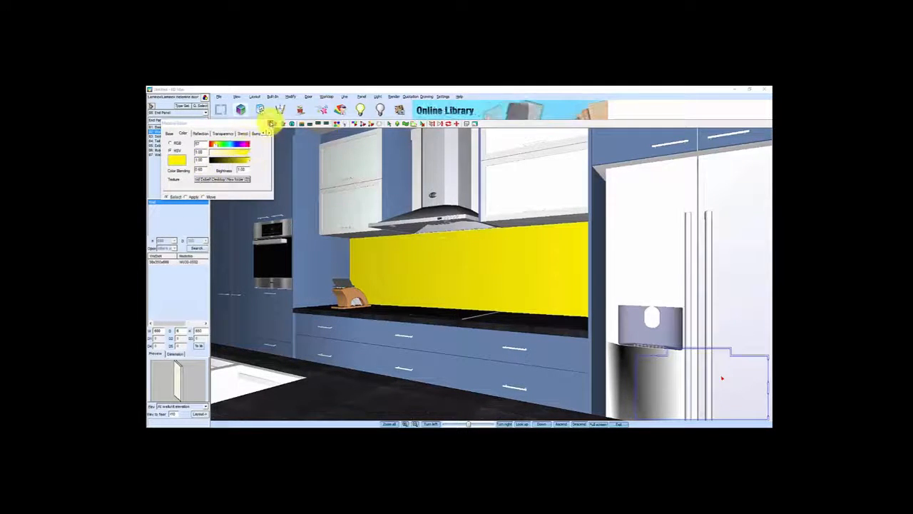
{"action": "left_click", "coordinate": [271, 123]}
Examine the yellow splashback, the island and the bar stools from several viewpoints around the room
{"action": "scroll", "coordinate": [387, 222], "scroll_direction": "down", "scroll_amount": 3}
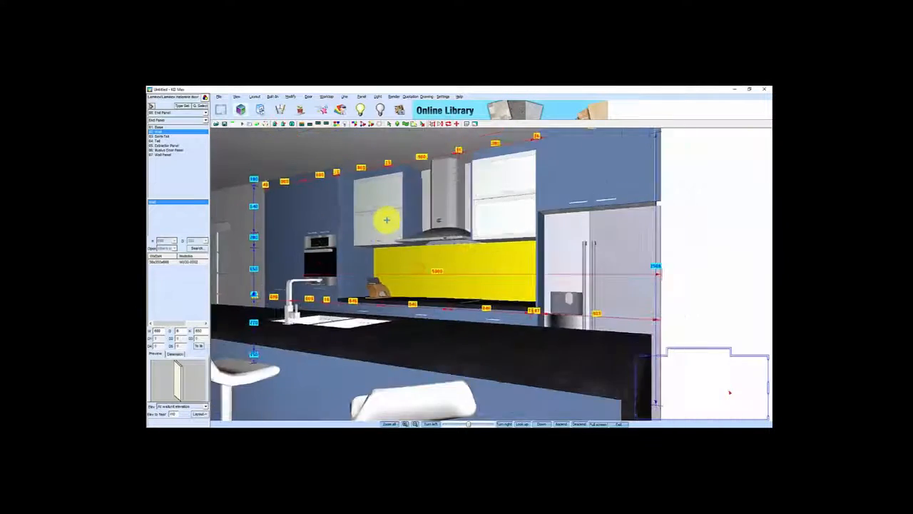
{"action": "scroll", "coordinate": [393, 236], "scroll_direction": "up", "scroll_amount": 1}
{"action": "scroll", "coordinate": [395, 239], "scroll_direction": "up", "scroll_amount": 1}
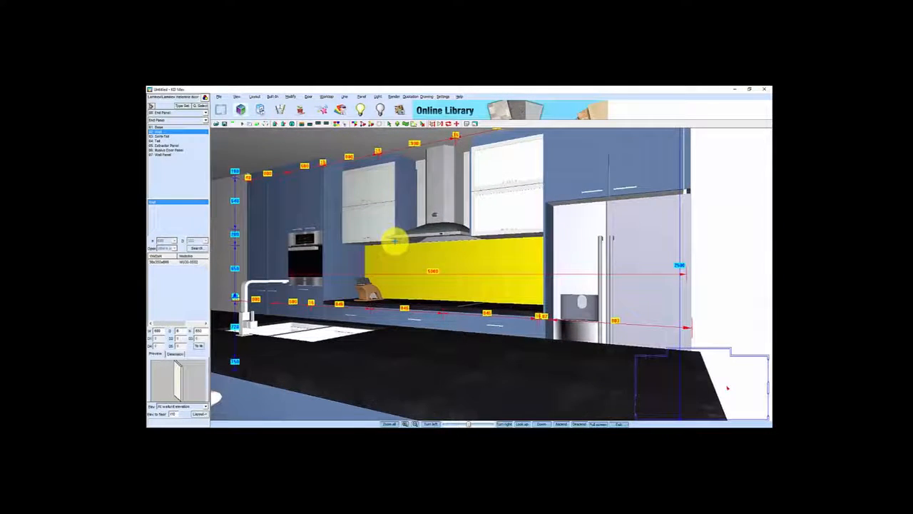
{"action": "middle_click_drag", "start_coordinate": [395, 240], "coordinate": [388, 240]}
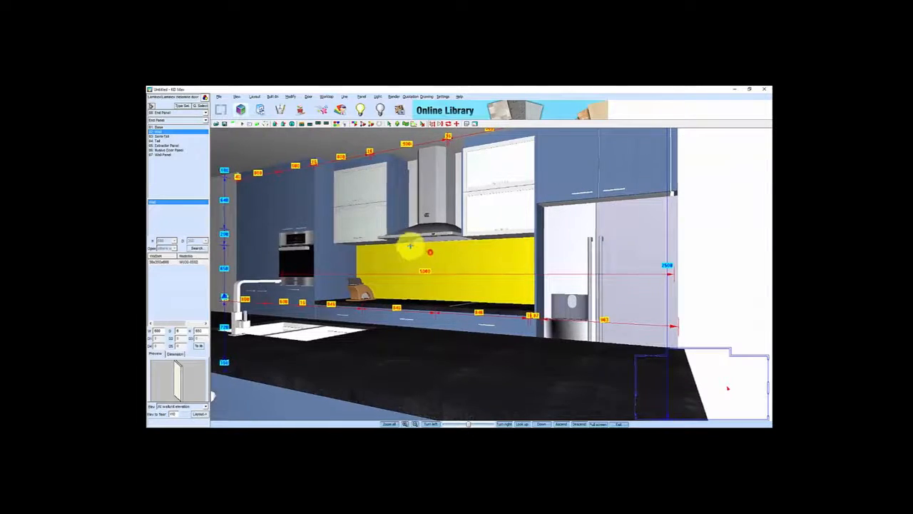
{"action": "key", "text": "Right"}
{"action": "scroll", "coordinate": [394, 257], "scroll_direction": "down", "scroll_amount": 3}
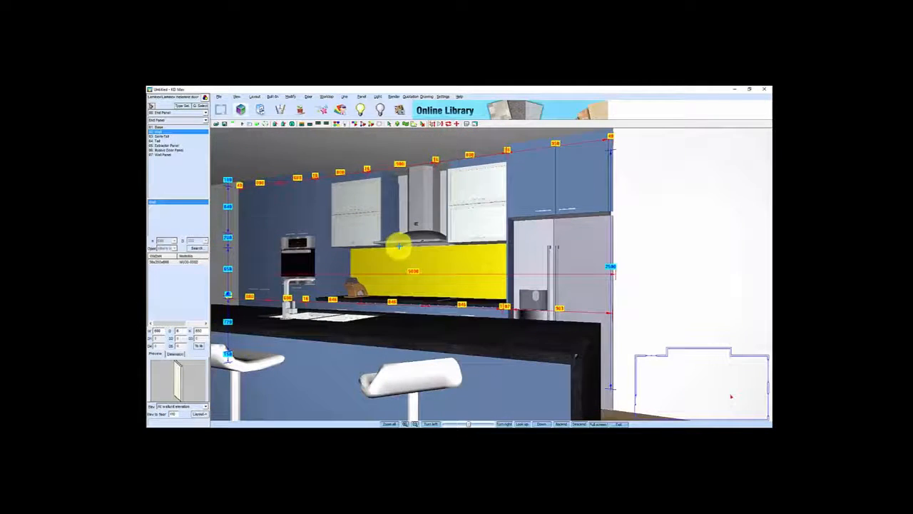
{"action": "scroll", "coordinate": [432, 251], "scroll_direction": "up", "scroll_amount": 2}
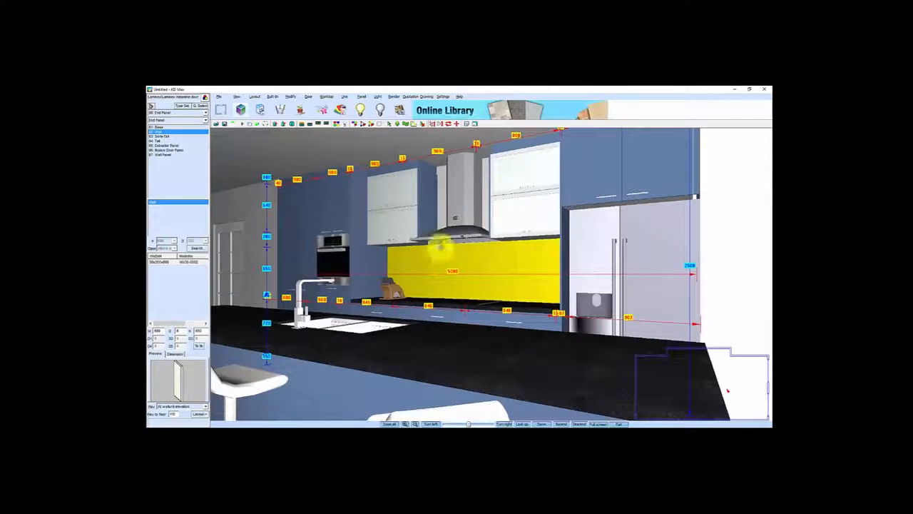
{"action": "scroll", "coordinate": [420, 301], "scroll_direction": "down", "scroll_amount": 2}
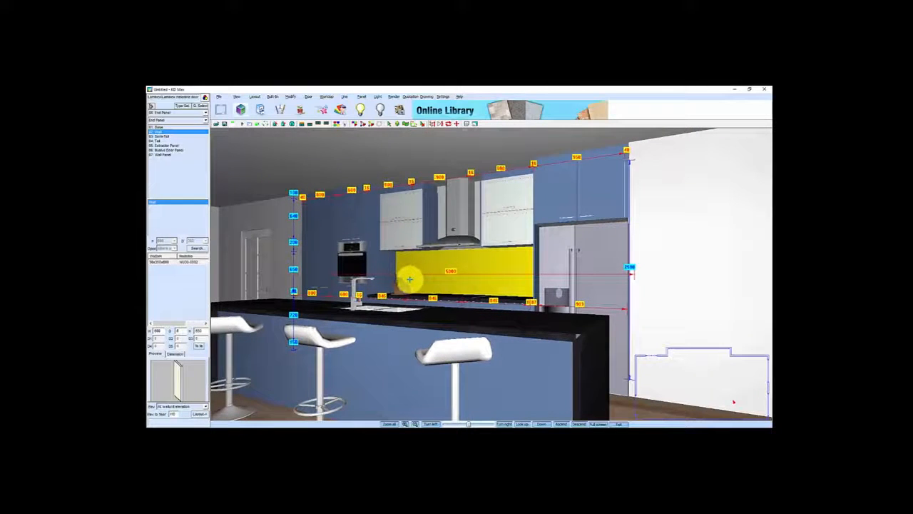
{"action": "left_click_drag", "start_coordinate": [679, 379], "coordinate": [469, 340]}
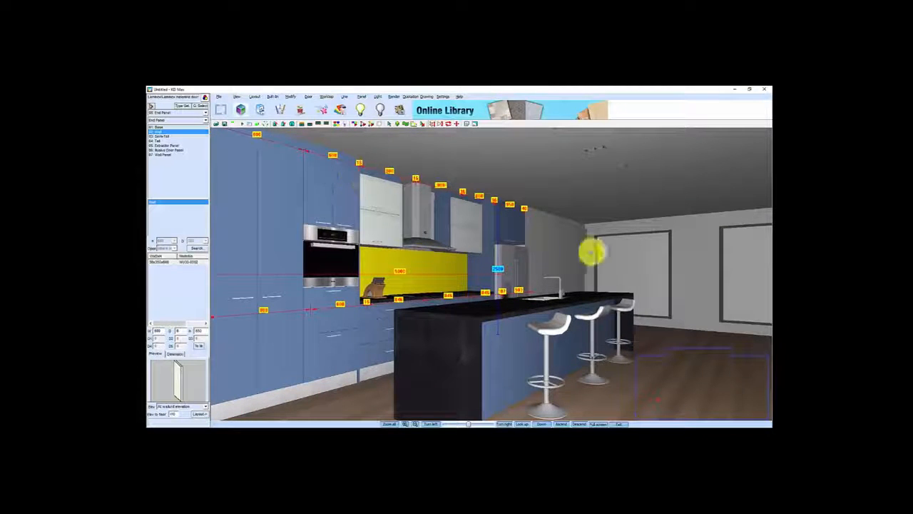
{"action": "left_click_drag", "start_coordinate": [563, 265], "coordinate": [398, 350]}
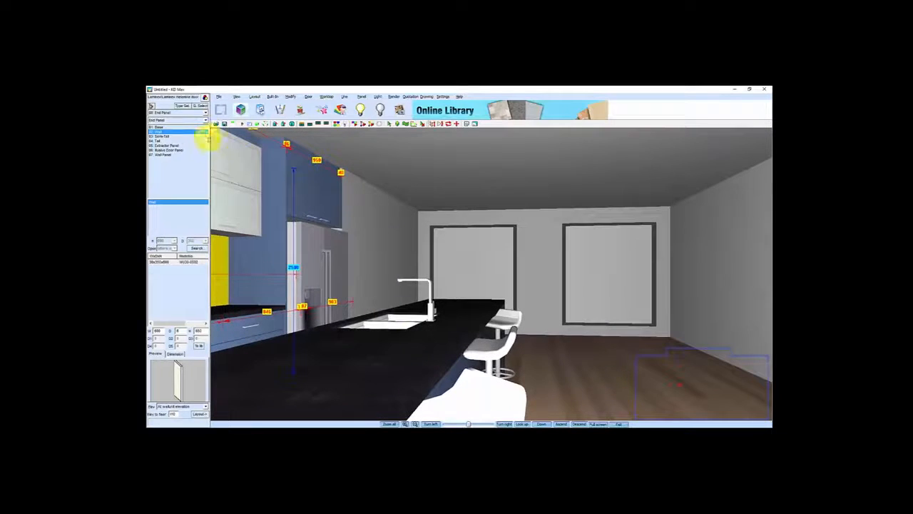
Choose the Bottle A decoration with a wine bottle, glasses and round tray from the Accessories & Decor Products styles
{"action": "left_click", "coordinate": [177, 108]}
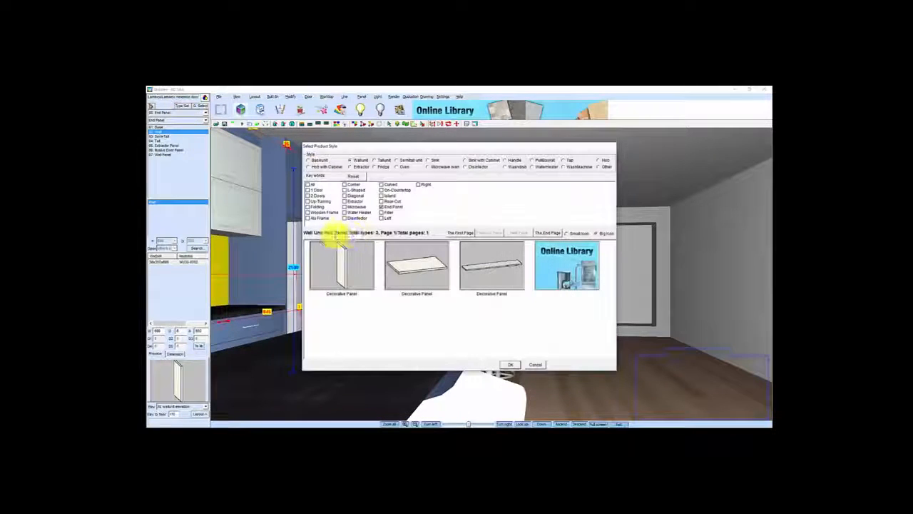
{"action": "left_click", "coordinate": [598, 166]}
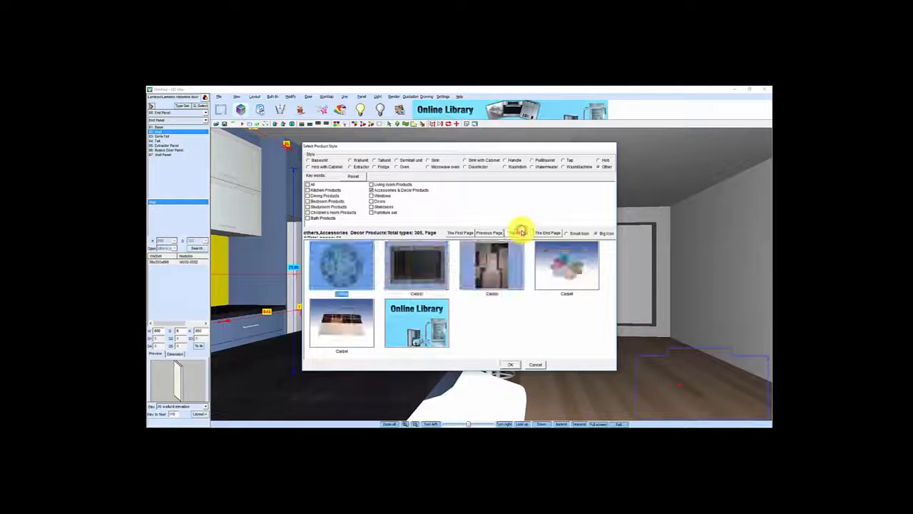
{"action": "left_click", "coordinate": [522, 232]}
{"action": "left_click", "coordinate": [521, 232]}
{"action": "left_click", "coordinate": [521, 232]}
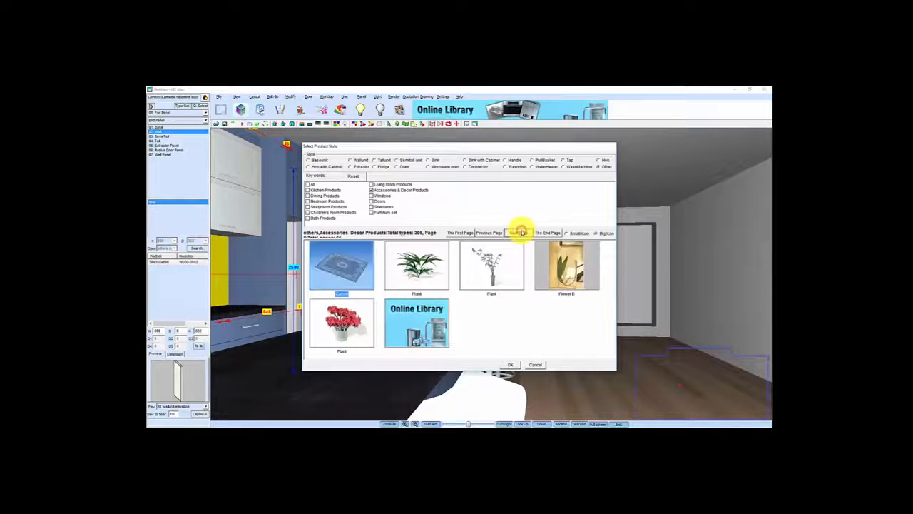
{"action": "left_click", "coordinate": [522, 232]}
{"action": "left_click", "coordinate": [522, 232]}
{"action": "left_click", "coordinate": [521, 232]}
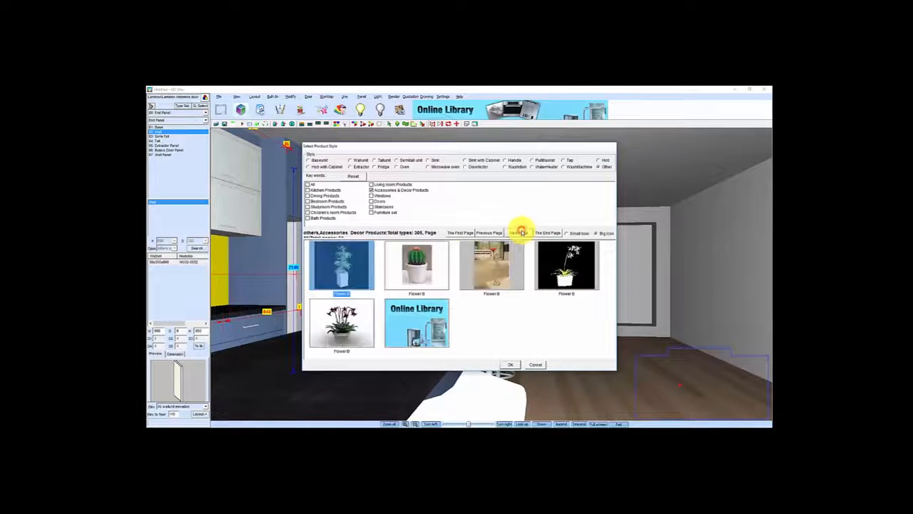
{"action": "left_click", "coordinate": [522, 232]}
{"action": "left_click", "coordinate": [522, 232]}
{"action": "left_click", "coordinate": [521, 231]}
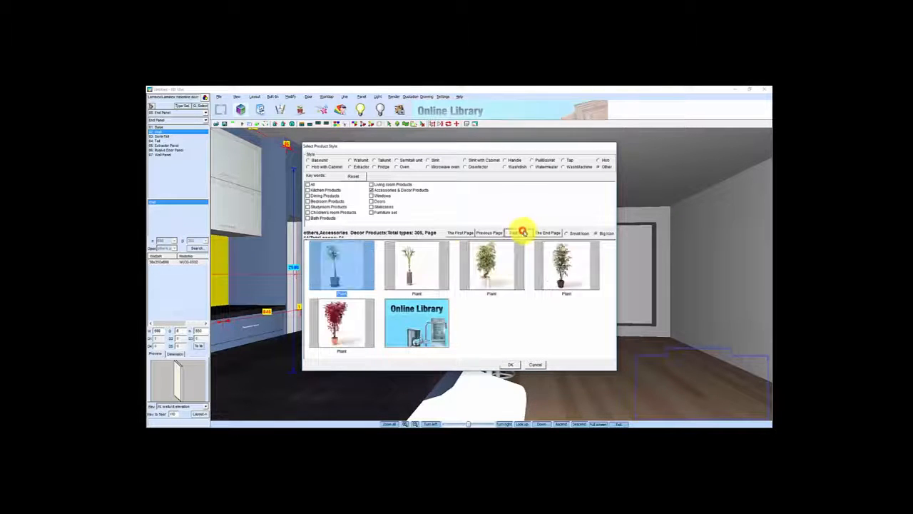
{"action": "left_click", "coordinate": [523, 231]}
{"action": "left_click", "coordinate": [523, 232]}
{"action": "left_click", "coordinate": [523, 232]}
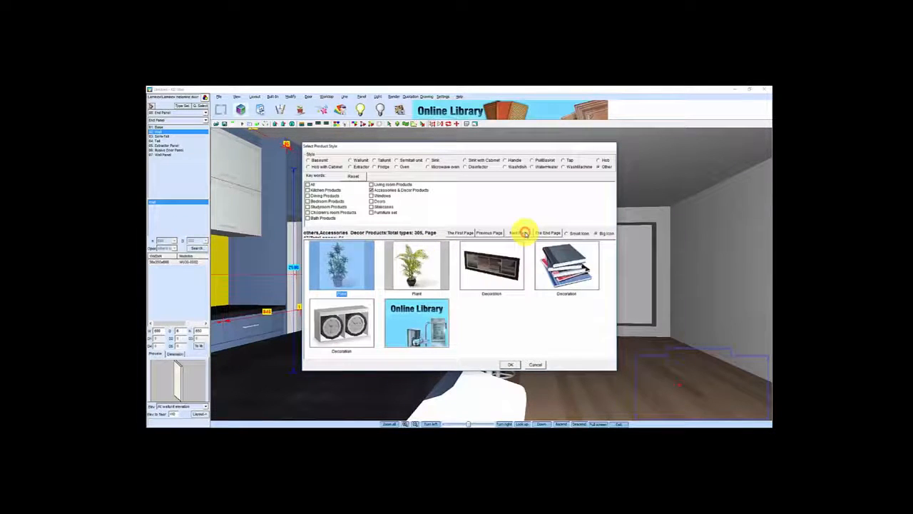
{"action": "left_click", "coordinate": [523, 232]}
{"action": "left_click", "coordinate": [524, 233]}
{"action": "left_click", "coordinate": [524, 233]}
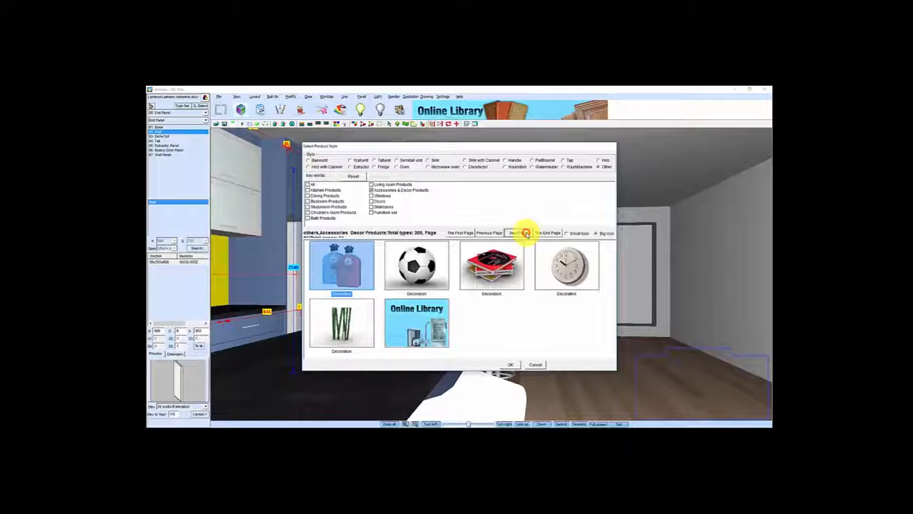
{"action": "left_click", "coordinate": [525, 233]}
{"action": "left_click", "coordinate": [525, 233]}
{"action": "left_click", "coordinate": [526, 232]}
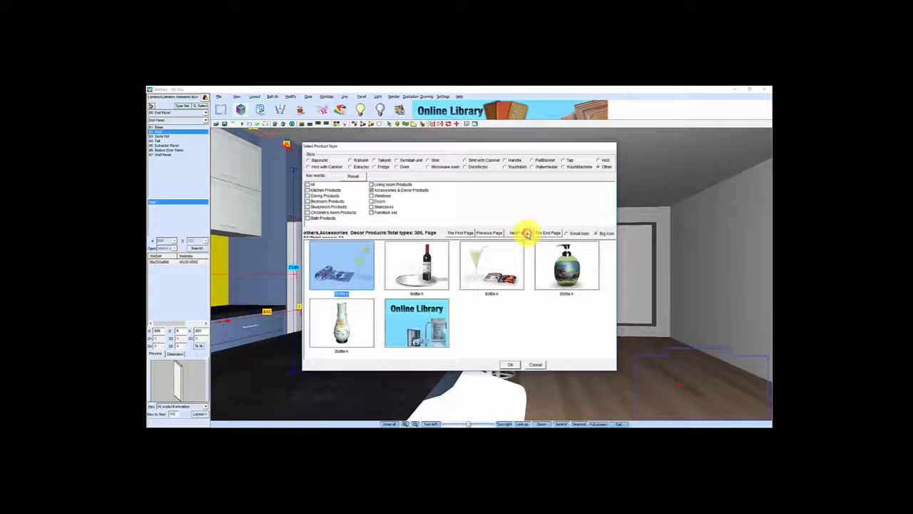
{"action": "left_click", "coordinate": [526, 233]}
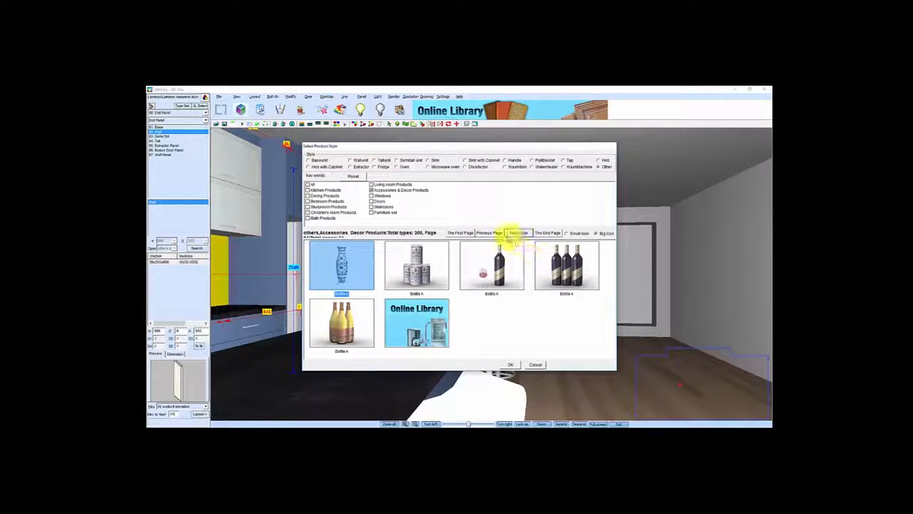
{"action": "left_click", "coordinate": [491, 234]}
{"action": "left_click", "coordinate": [428, 267]}
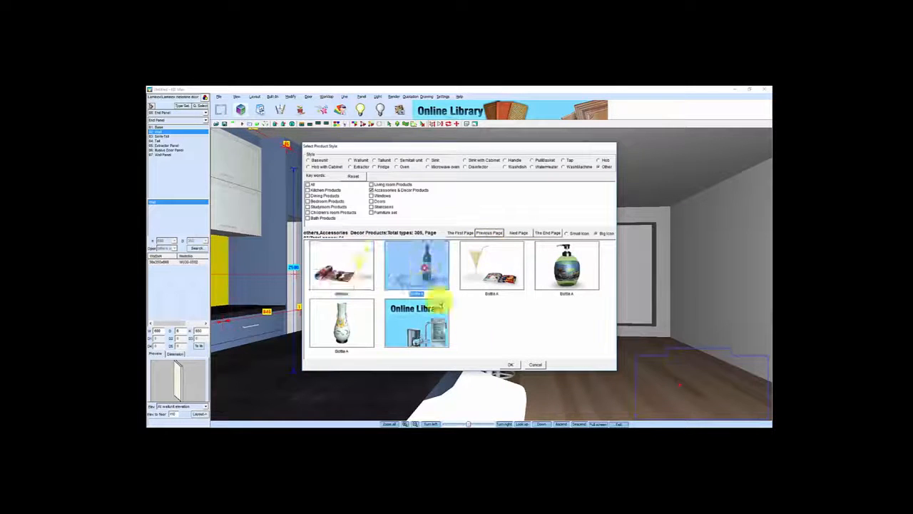
{"action": "left_click", "coordinate": [510, 365]}
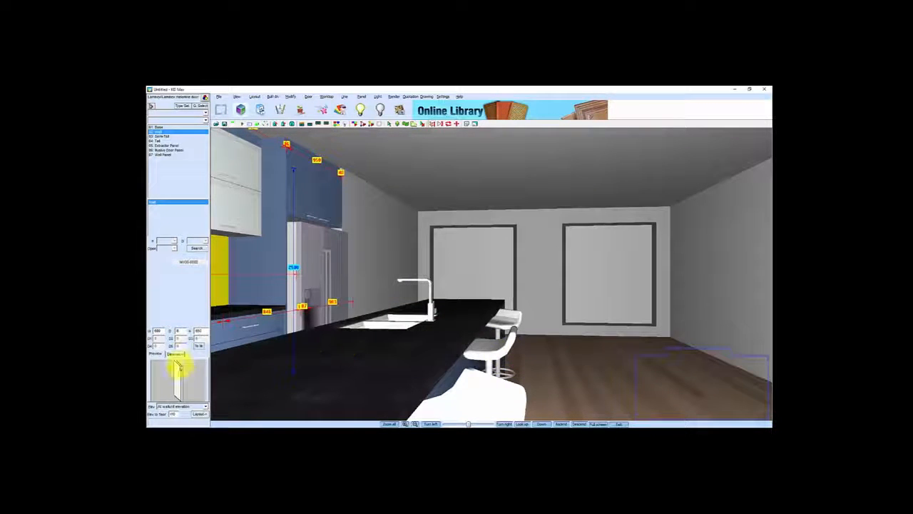
Place the wine bottle and glasses tray on the island worktop, at the near end before the sink
{"action": "left_click", "coordinate": [199, 414]}
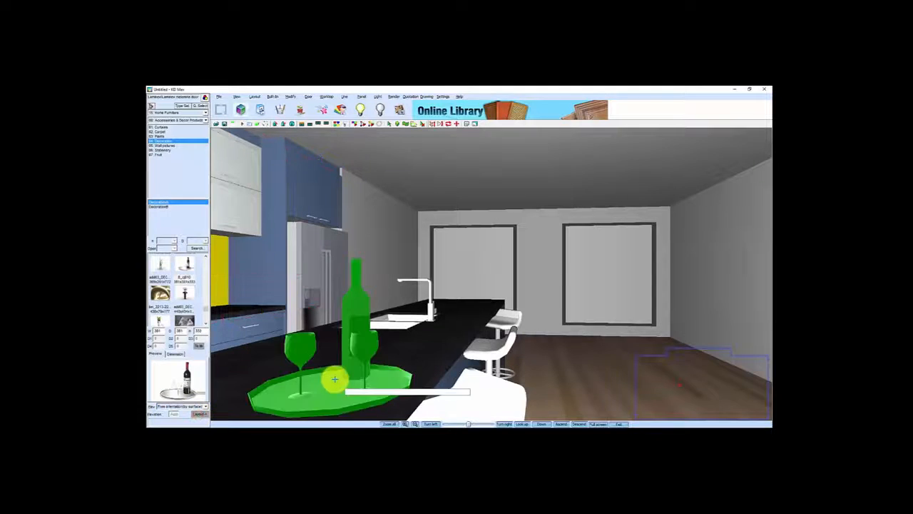
{"action": "left_click", "coordinate": [304, 373]}
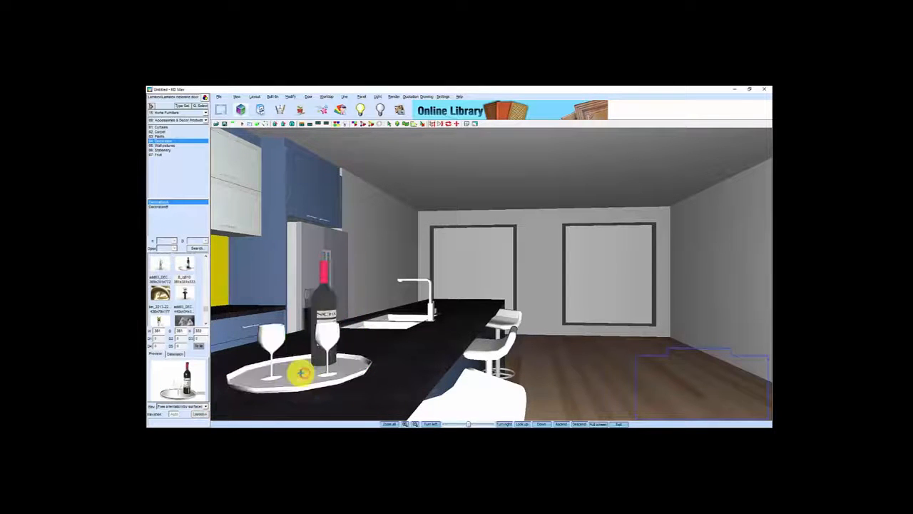
{"action": "middle_click_drag", "start_coordinate": [374, 361], "coordinate": [406, 362]}
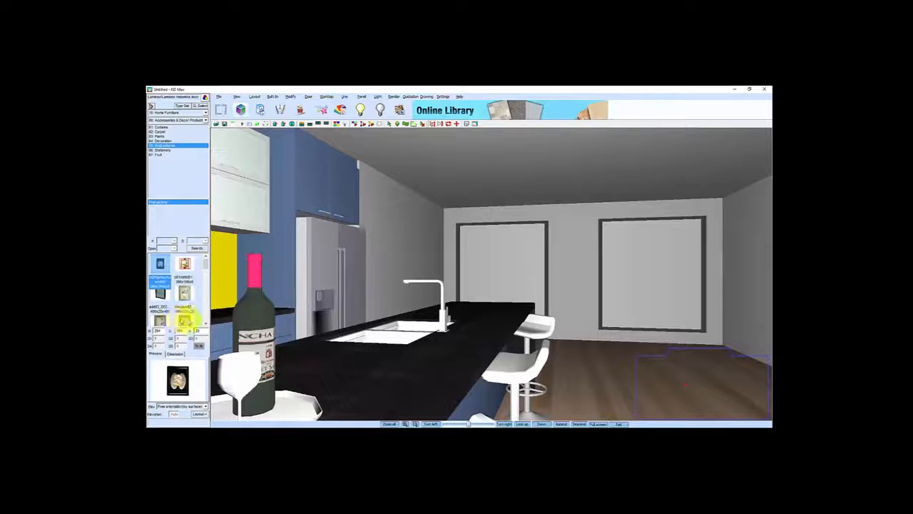
Hang the framed black-and-white picture from the wall pictures on the wall beyond the fridge
{"action": "left_click", "coordinate": [205, 322]}
{"action": "left_click", "coordinate": [205, 322]}
{"action": "left_click", "coordinate": [205, 322]}
{"action": "left_click", "coordinate": [205, 323]}
{"action": "left_click", "coordinate": [205, 323]}
{"action": "left_click", "coordinate": [205, 323]}
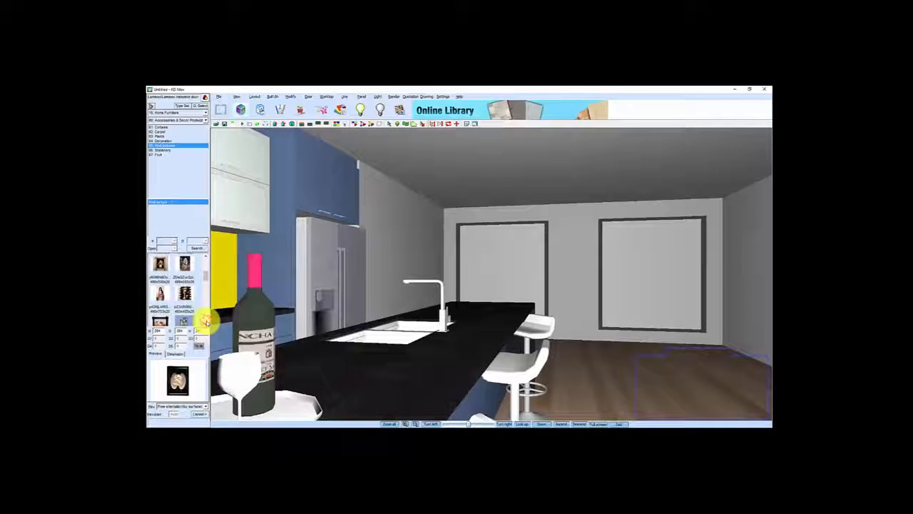
{"action": "mouse_move", "coordinate": [206, 277]}
{"action": "left_mouse_down"}
{"action": "mouse_move", "coordinate": [205, 264]}
{"action": "mouse_move", "coordinate": [212, 292]}
{"action": "left_mouse_up"}
{"action": "left_click", "coordinate": [159, 277]}
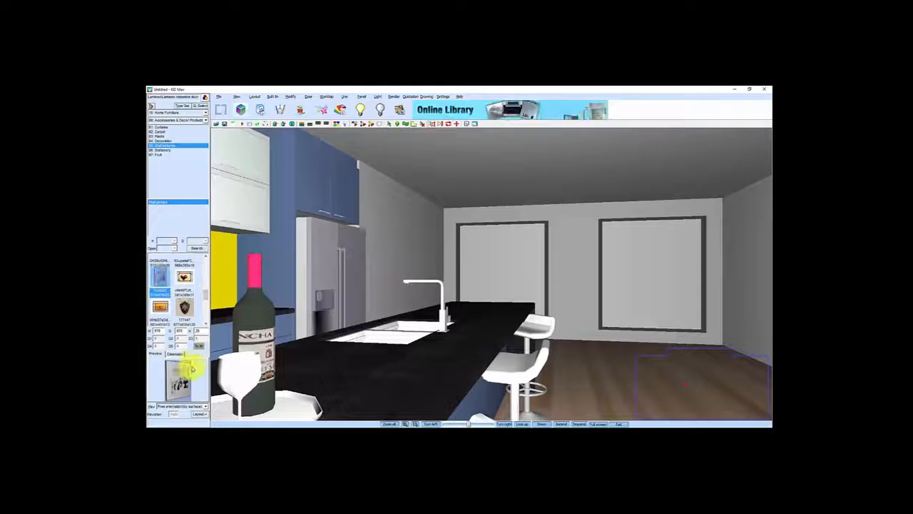
{"action": "left_click", "coordinate": [200, 415]}
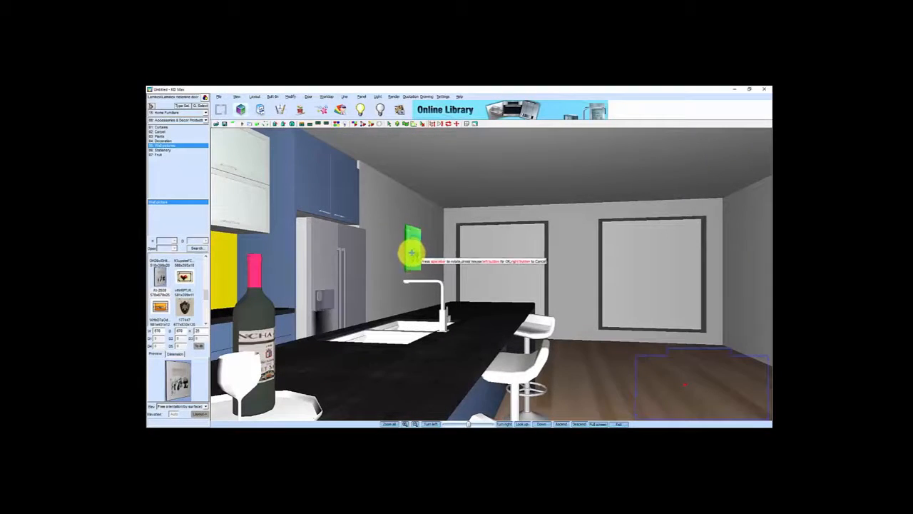
{"action": "left_click", "coordinate": [412, 254]}
Reposition the framed picture near the middle of the blank wall beside the fridge
{"action": "scroll", "coordinate": [419, 262], "scroll_direction": "up", "scroll_amount": 3}
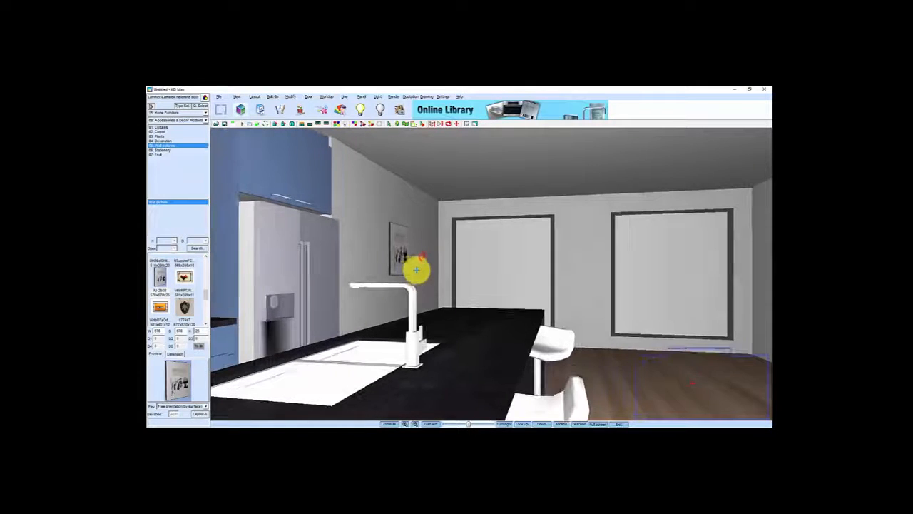
{"action": "left_click", "coordinate": [750, 371]}
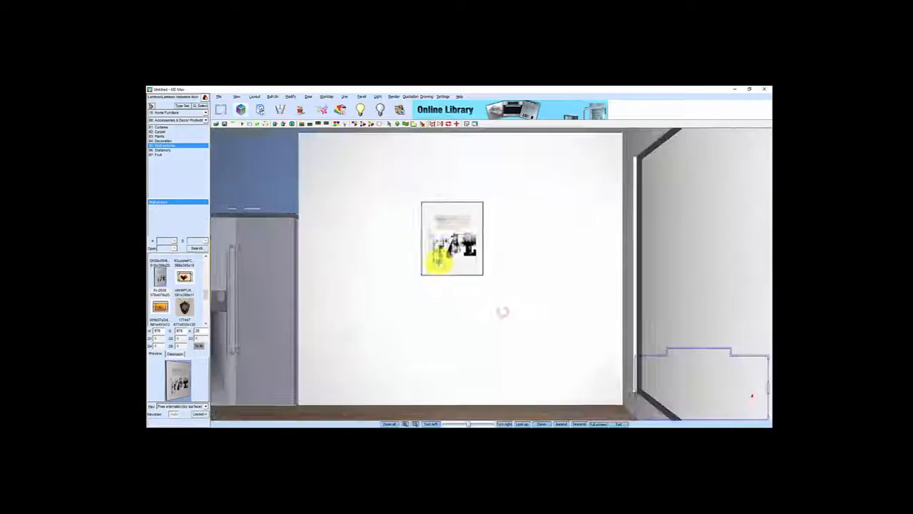
{"action": "scroll", "coordinate": [438, 263], "scroll_direction": "down", "scroll_amount": 3}
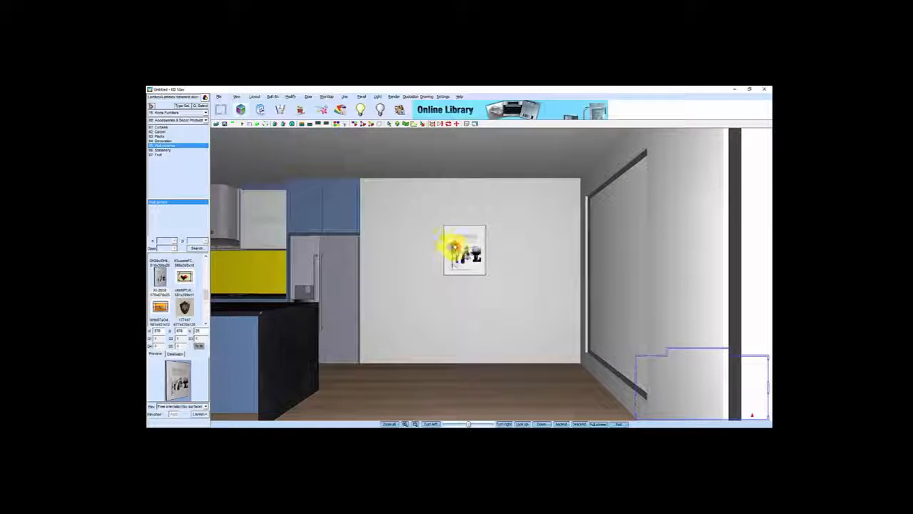
{"action": "left_click", "coordinate": [442, 245]}
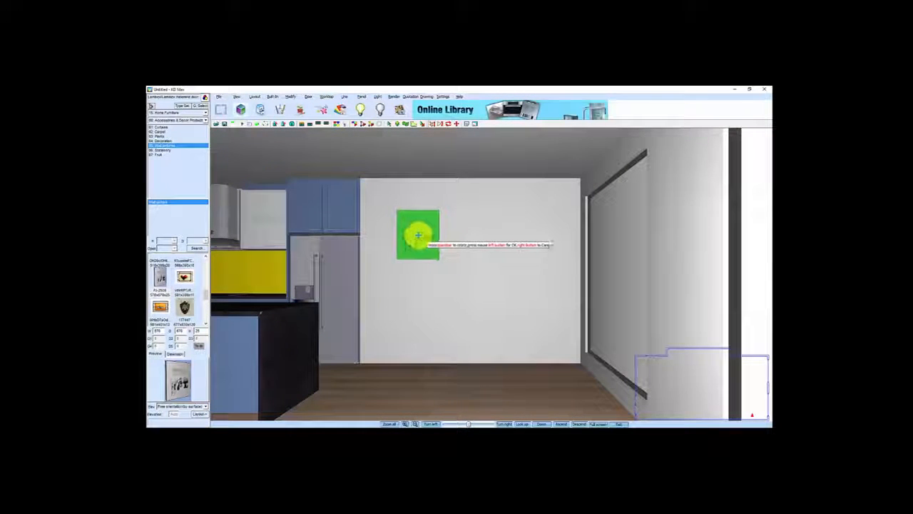
{"action": "left_click", "coordinate": [473, 253]}
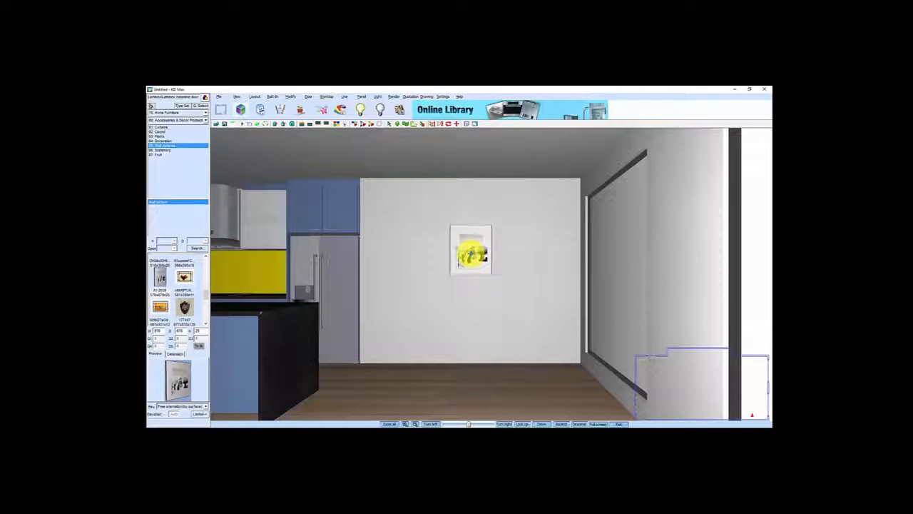
Set the width of the framed wall picture to 700
{"action": "right_click", "coordinate": [471, 254]}
{"action": "left_click", "coordinate": [490, 292]}
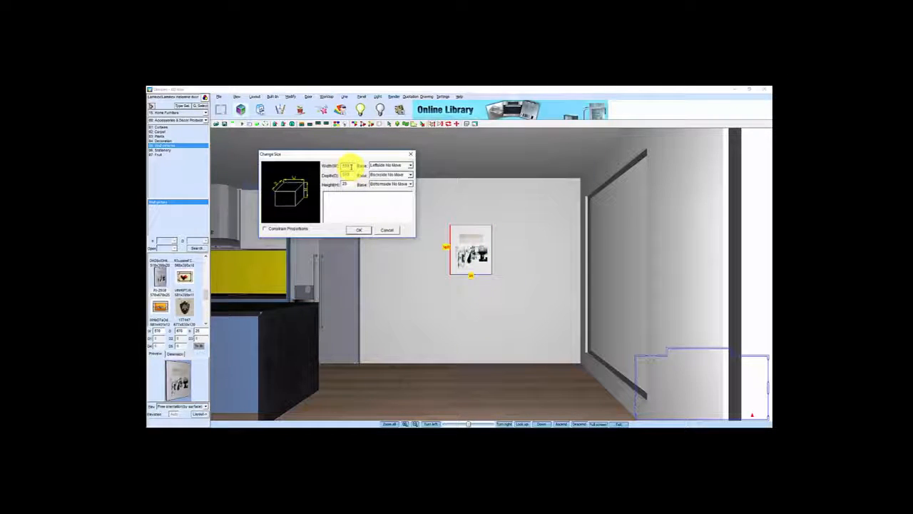
{"action": "left_click_drag", "start_coordinate": [350, 166], "coordinate": [325, 167]}
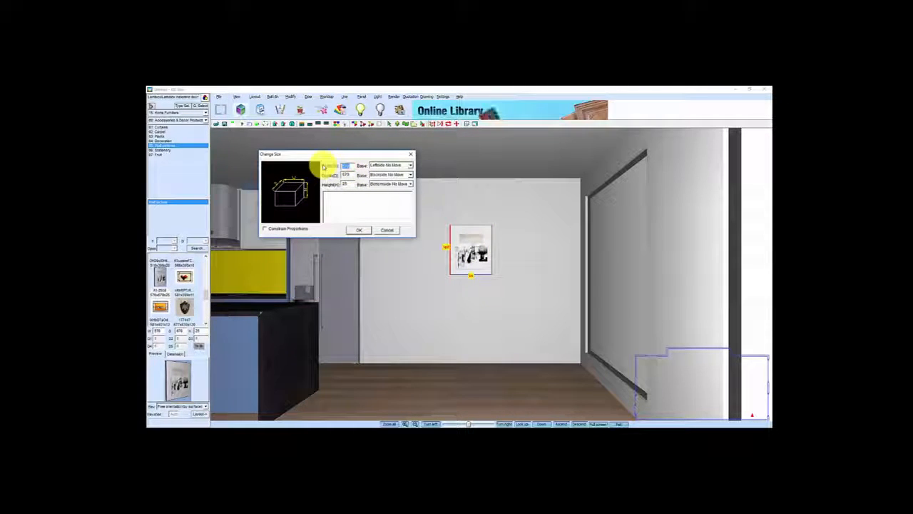
{"action": "type", "text": "700"}
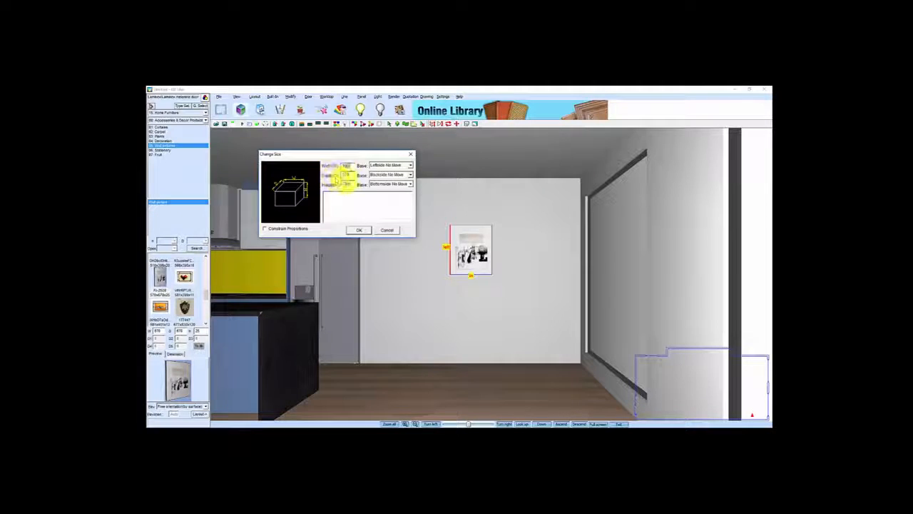
{"action": "left_click", "coordinate": [357, 230]}
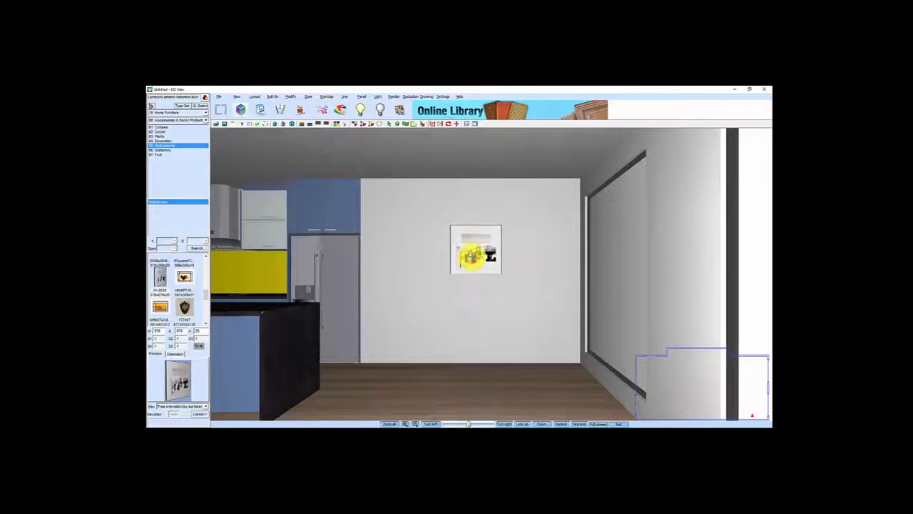
{"action": "left_click", "coordinate": [474, 254]}
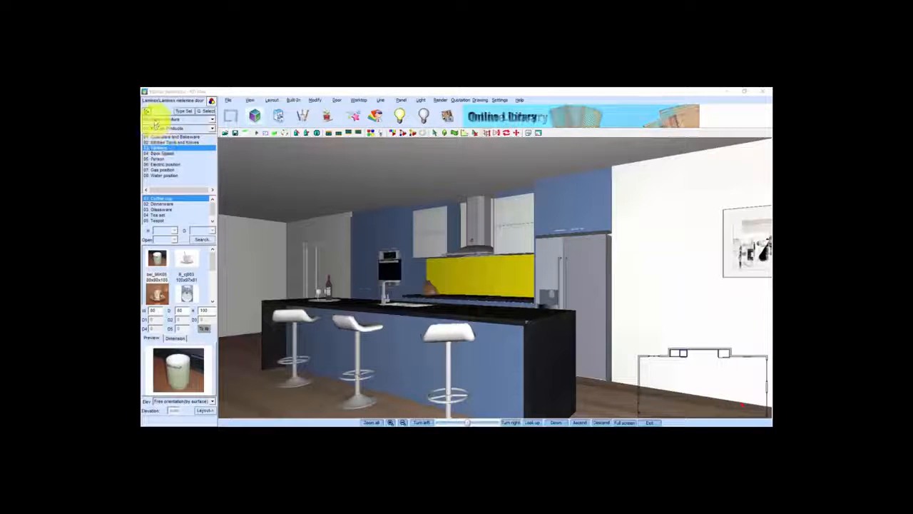
Choose the wire dish rack holding plates from the Kitchen Products in the product style catalogue
{"action": "left_click", "coordinate": [183, 111]}
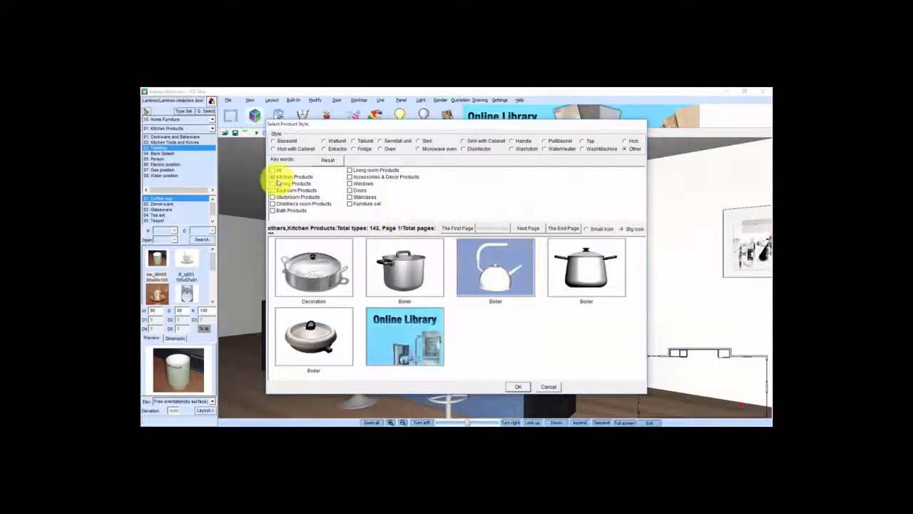
{"action": "left_click", "coordinate": [526, 228]}
{"action": "left_click", "coordinate": [526, 229]}
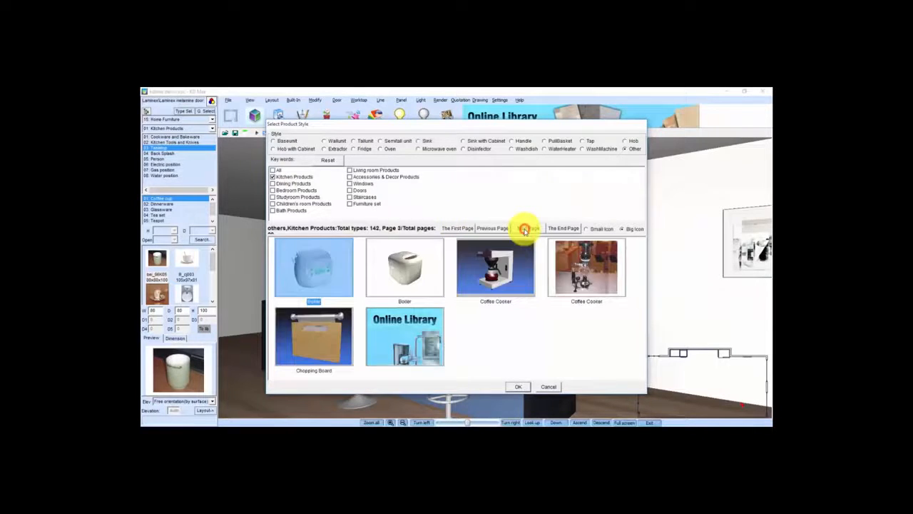
{"action": "left_click", "coordinate": [526, 228]}
{"action": "left_click", "coordinate": [526, 228]}
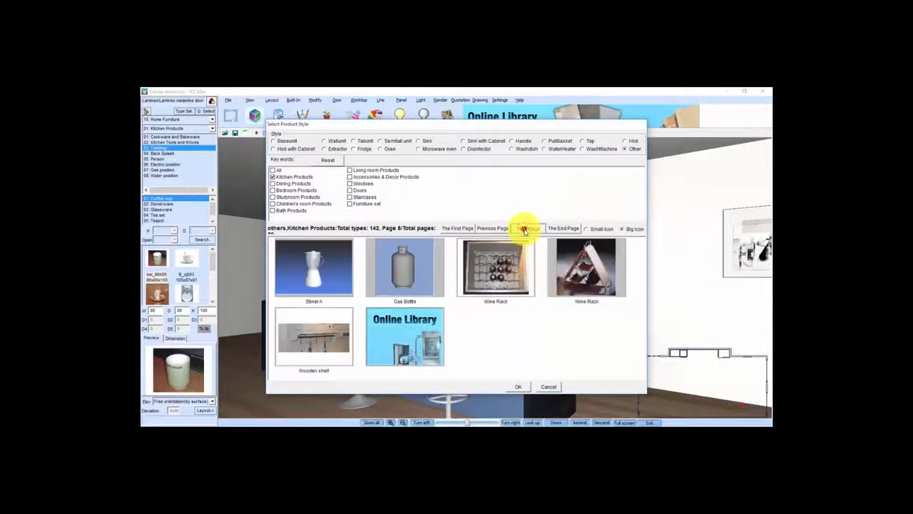
{"action": "left_click", "coordinate": [526, 228]}
{"action": "left_click", "coordinate": [526, 228]}
{"action": "left_click", "coordinate": [525, 228]}
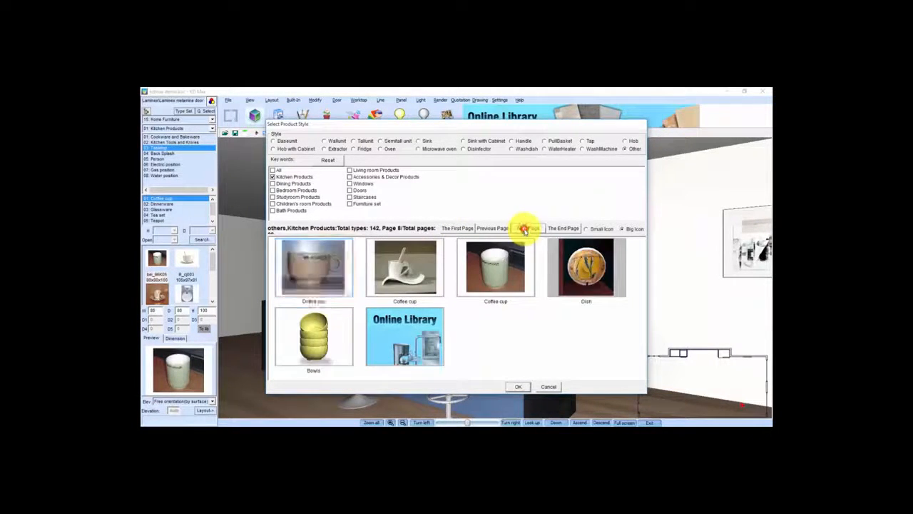
{"action": "left_click", "coordinate": [526, 228]}
{"action": "left_click", "coordinate": [526, 229]}
{"action": "left_click", "coordinate": [526, 228]}
{"action": "left_click", "coordinate": [526, 228]}
{"action": "left_click", "coordinate": [496, 229]}
{"action": "left_click", "coordinate": [314, 347]}
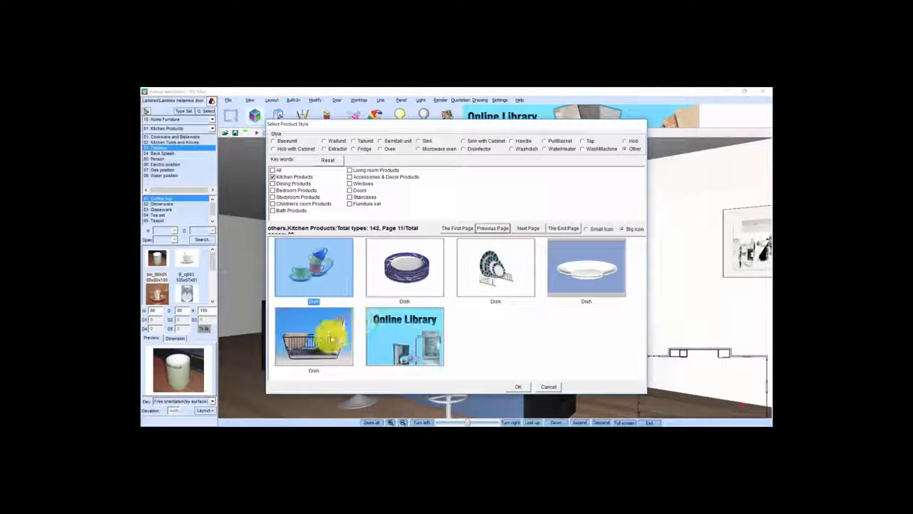
{"action": "left_click", "coordinate": [314, 348]}
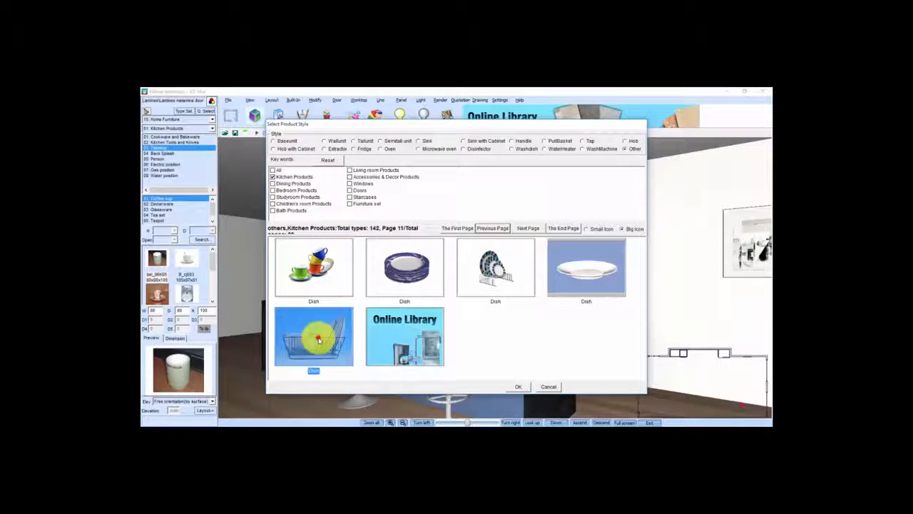
{"action": "left_click", "coordinate": [518, 386]}
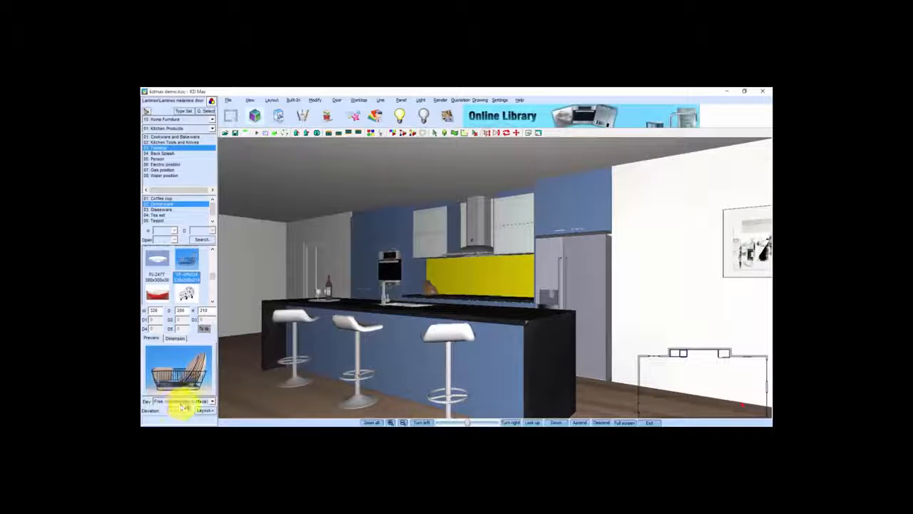
Place the dish rack on the island worktop beside the sink, on the side towards the fridge
{"action": "left_click", "coordinate": [203, 411]}
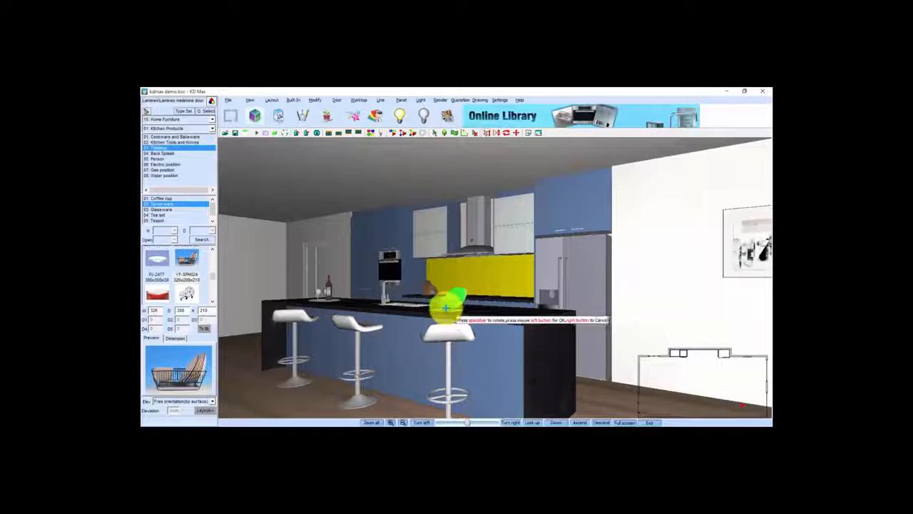
{"action": "left_click", "coordinate": [440, 315]}
{"action": "scroll", "coordinate": [448, 341], "scroll_direction": "up", "scroll_amount": 3}
{"action": "left_click_drag", "start_coordinate": [452, 345], "coordinate": [361, 369]}
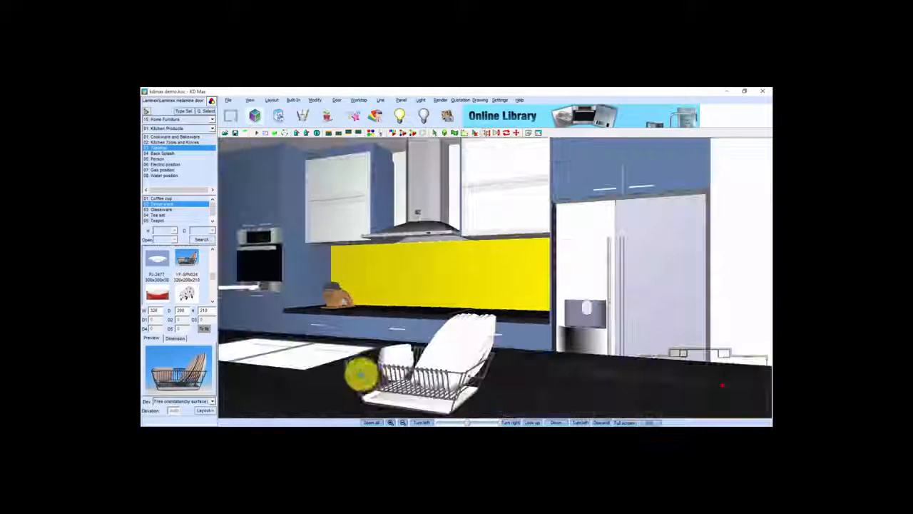
Choose the tea set with cups hanging on a stand from the Kitchen Products in the product style catalogue
{"action": "left_click", "coordinate": [183, 111]}
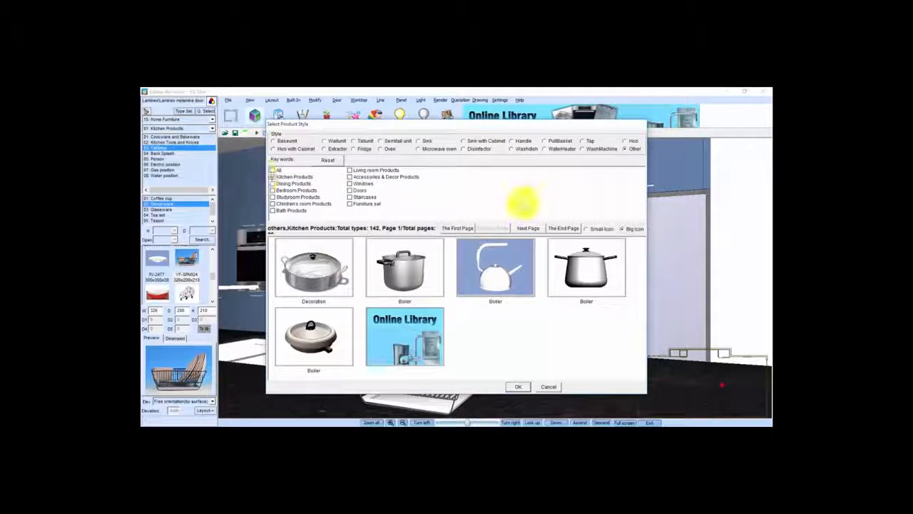
{"action": "left_click", "coordinate": [528, 229]}
{"action": "left_click", "coordinate": [528, 229]}
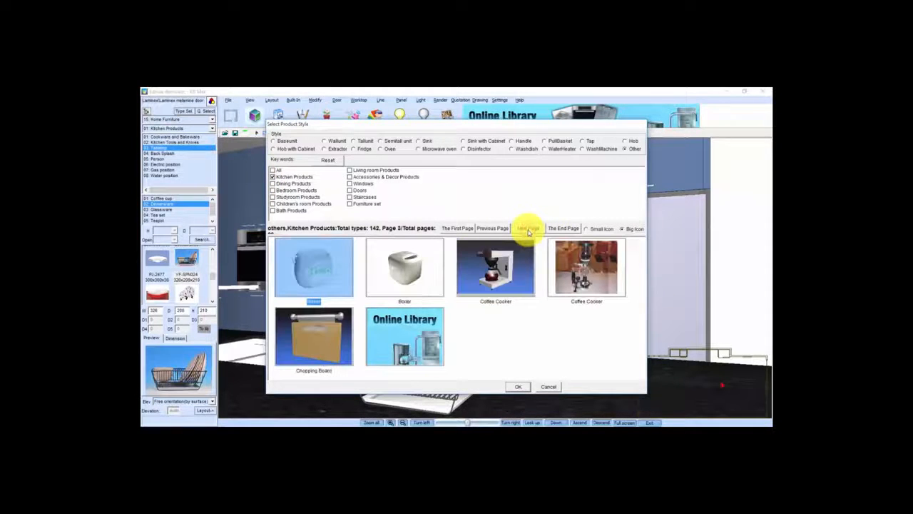
{"action": "left_click", "coordinate": [528, 229]}
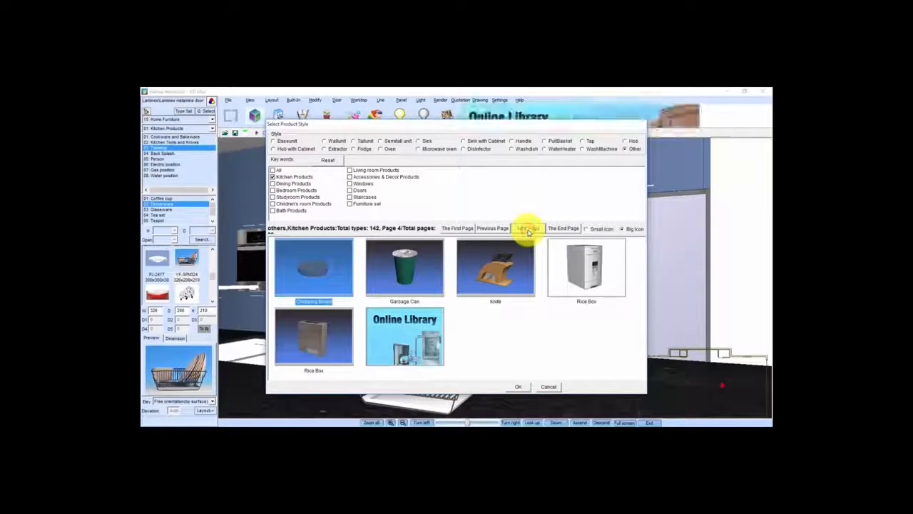
{"action": "left_click", "coordinate": [528, 230]}
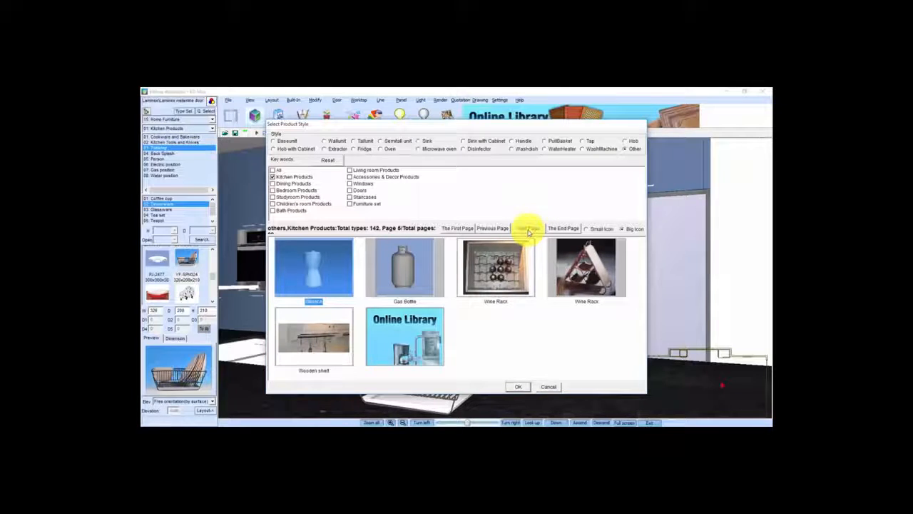
{"action": "left_click", "coordinate": [528, 229]}
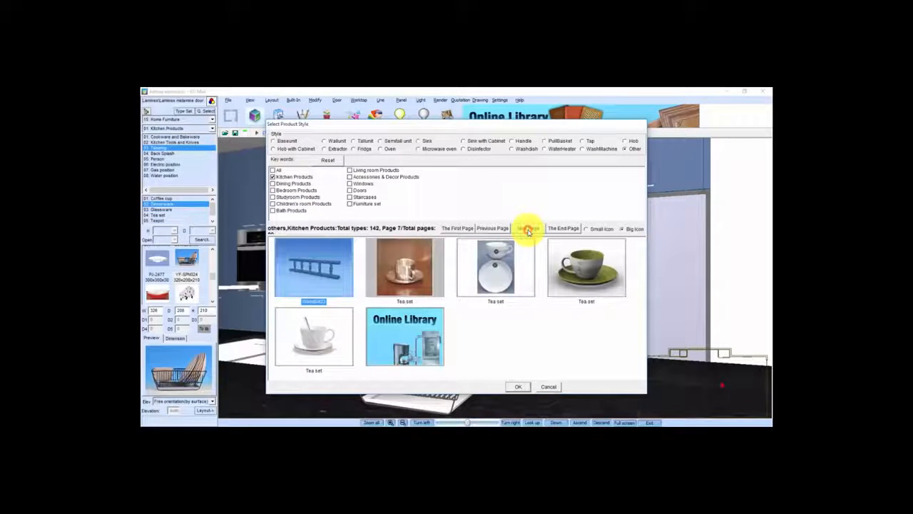
{"action": "left_click", "coordinate": [528, 229]}
{"action": "left_click", "coordinate": [528, 229]}
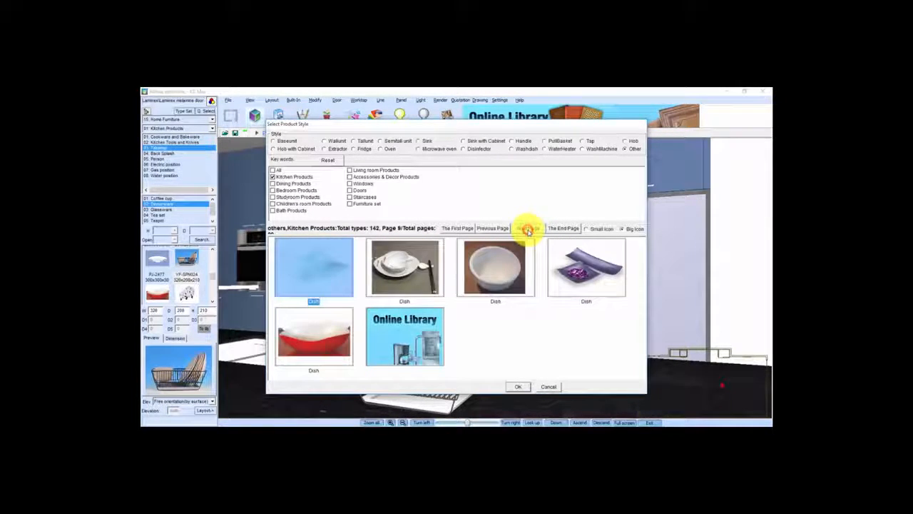
{"action": "left_click", "coordinate": [528, 229]}
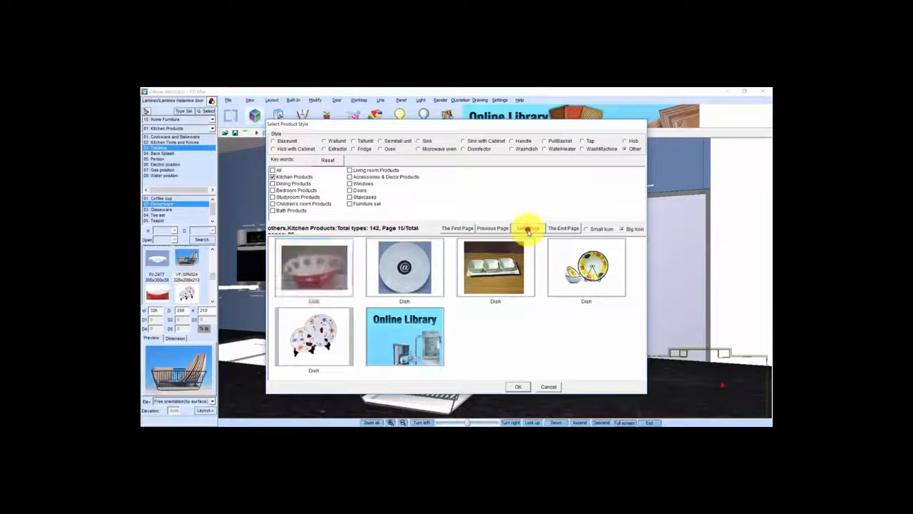
{"action": "left_click", "coordinate": [528, 229]}
{"action": "left_click", "coordinate": [528, 229]}
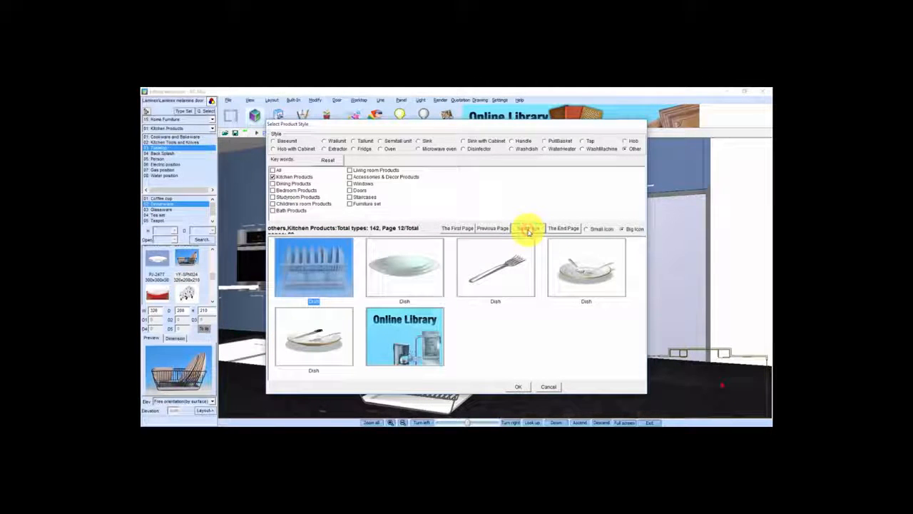
{"action": "left_click", "coordinate": [528, 229]}
{"action": "left_click", "coordinate": [528, 229]}
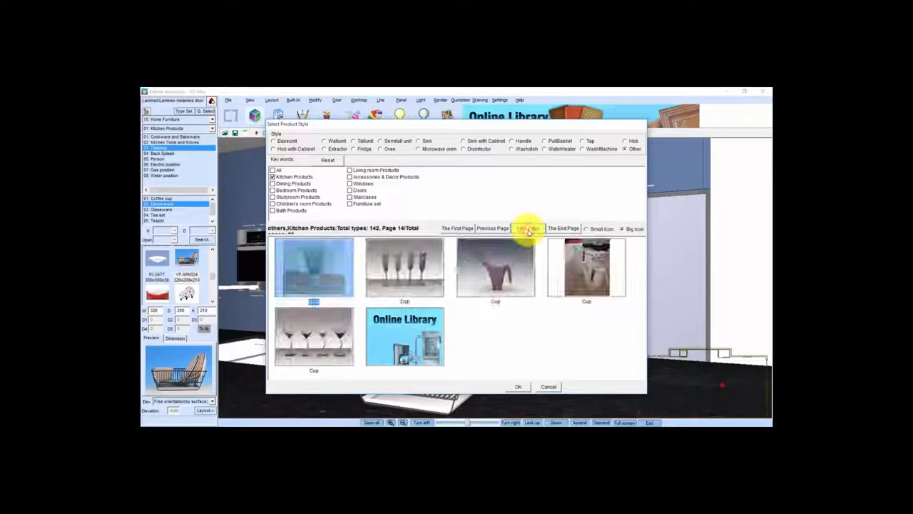
{"action": "left_click", "coordinate": [528, 229]}
{"action": "left_click", "coordinate": [528, 229]}
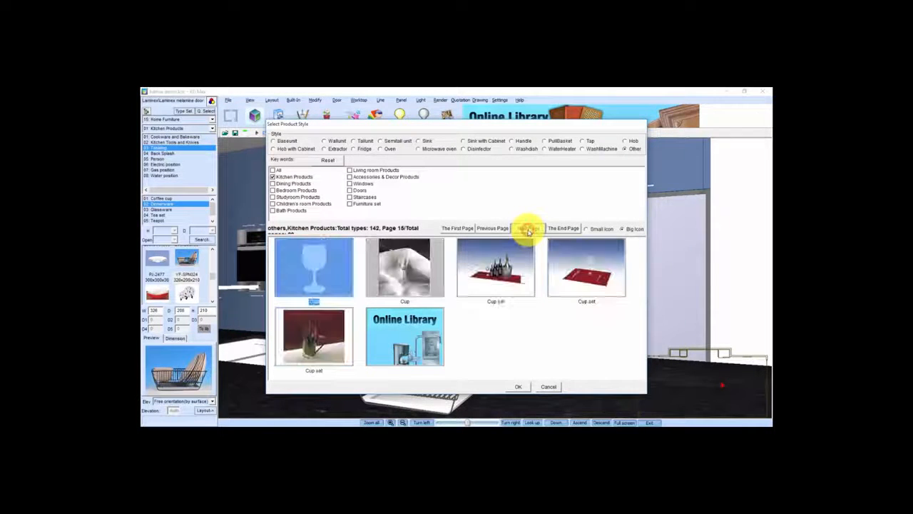
{"action": "left_click", "coordinate": [528, 229]}
{"action": "left_click", "coordinate": [528, 229]}
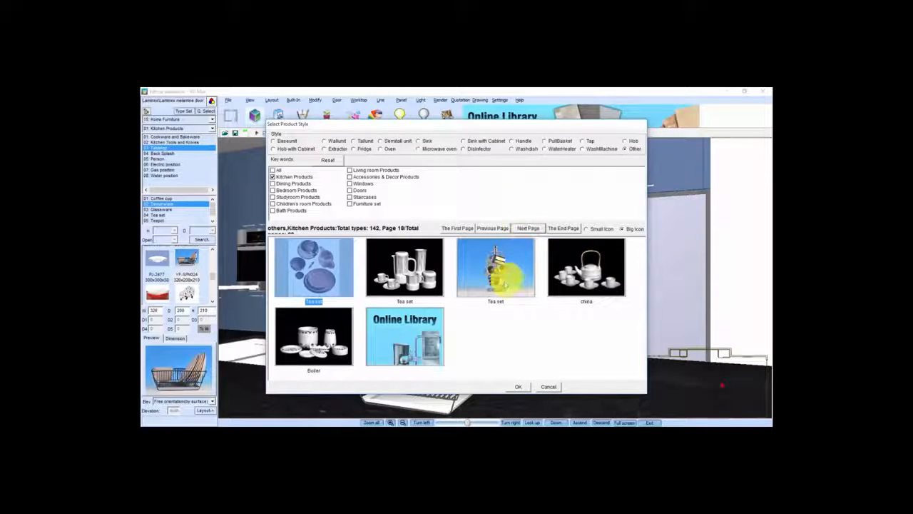
{"action": "left_click", "coordinate": [491, 270]}
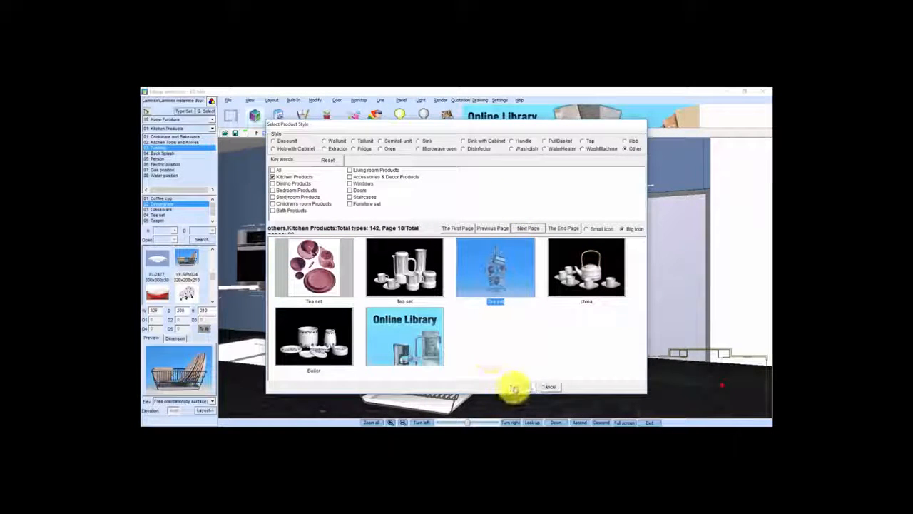
{"action": "left_click", "coordinate": [519, 386]}
Place the cup-stand tea set on the back worktop in front of the yellow splashback, next to the fridge
{"action": "left_click", "coordinate": [205, 411]}
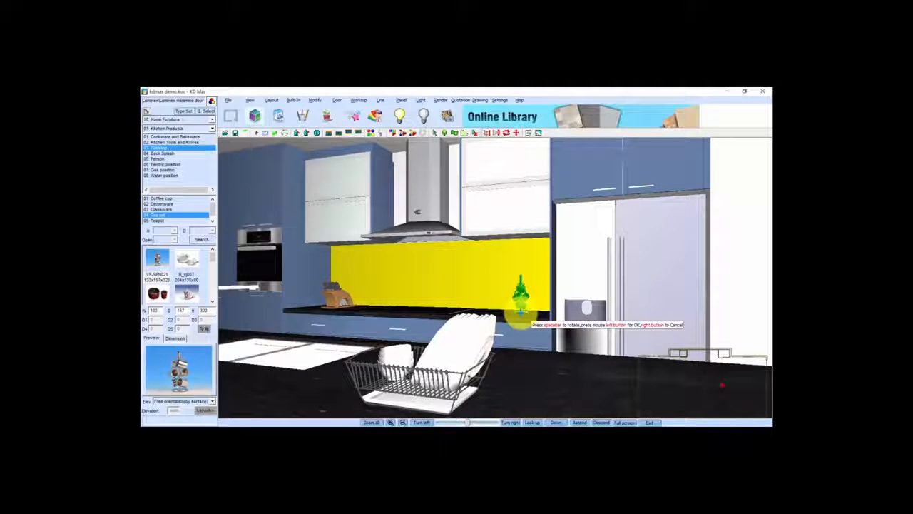
{"action": "left_click", "coordinate": [522, 315]}
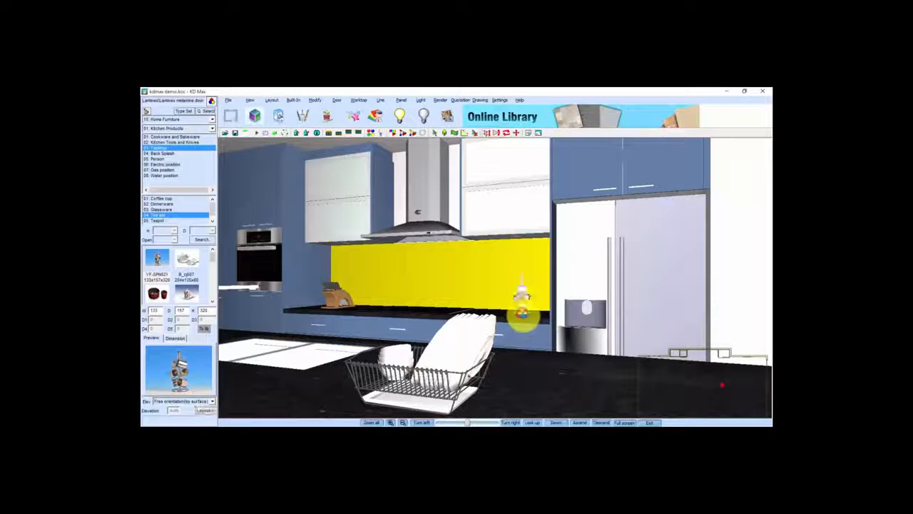
{"action": "scroll", "coordinate": [522, 316], "scroll_direction": "down", "scroll_amount": 3}
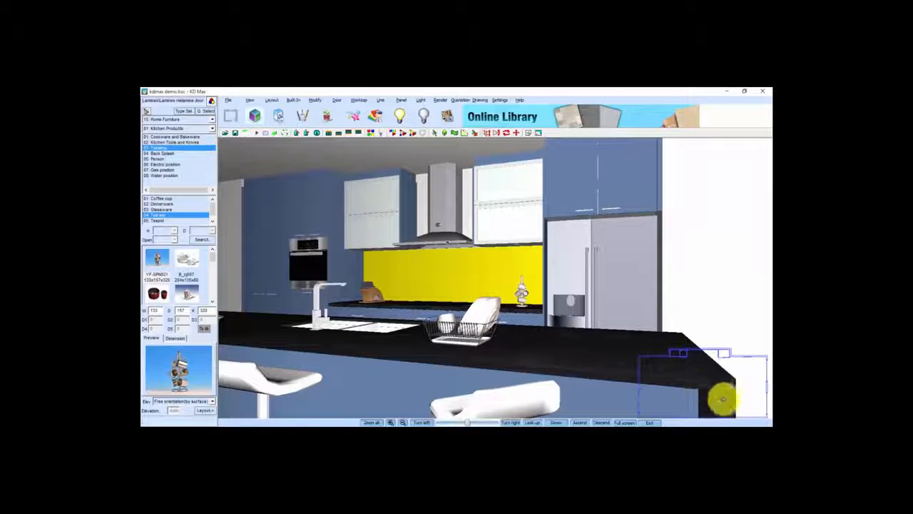
Face the camera towards the empty floor area by the window and filter the product style catalogue to Dining Products only
{"action": "left_click", "coordinate": [726, 399]}
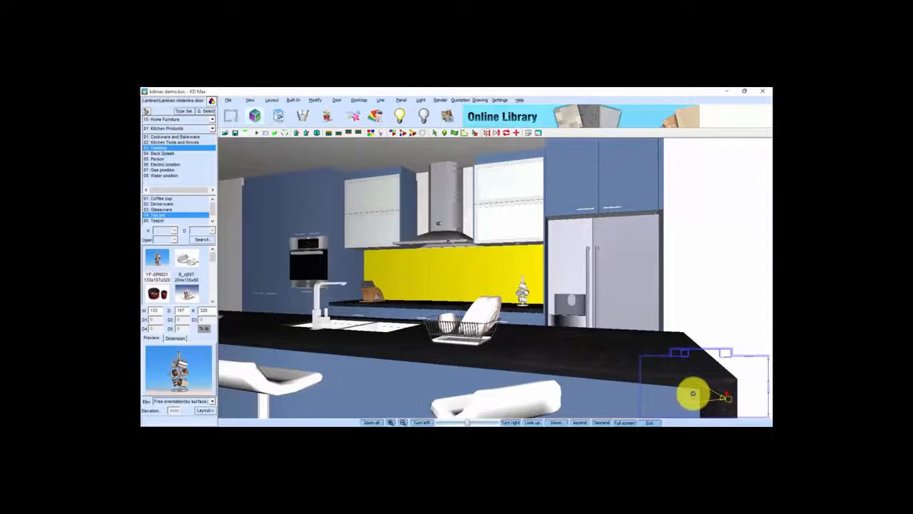
{"action": "left_click", "coordinate": [694, 394]}
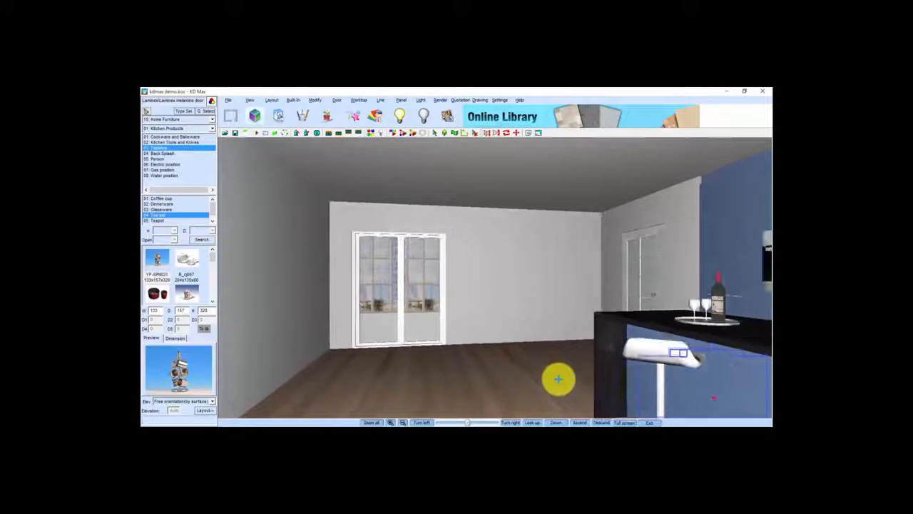
{"action": "left_click", "coordinate": [182, 112]}
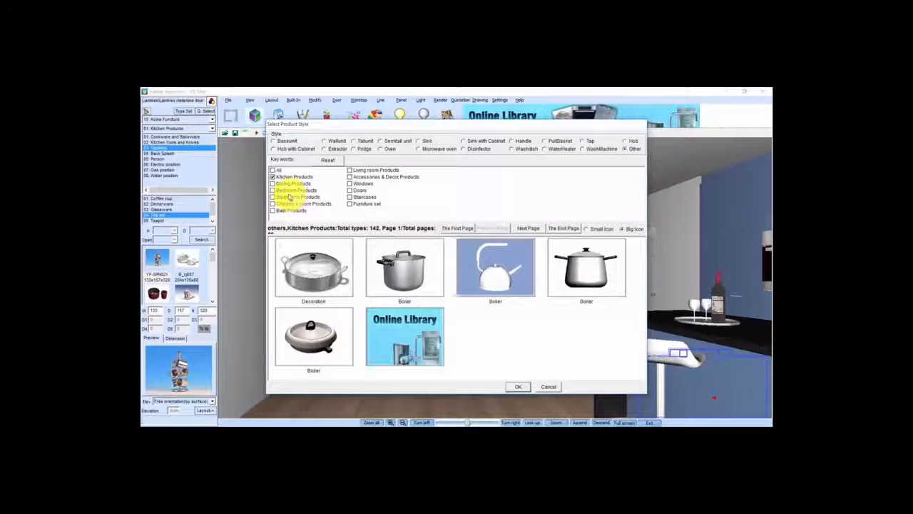
{"action": "left_click", "coordinate": [273, 183]}
{"action": "left_click", "coordinate": [273, 177]}
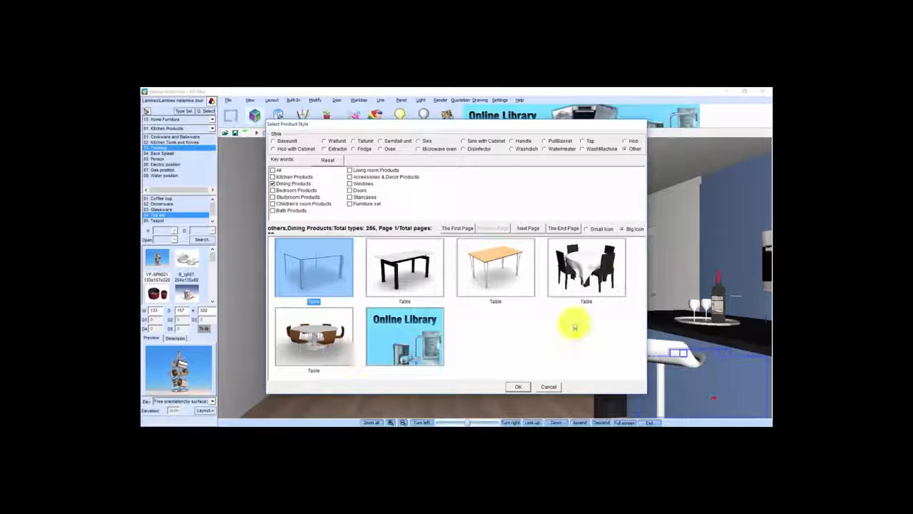
Browse the Dining Products catalogue page by page to examine the available tables and chairs
{"action": "left_click", "coordinate": [532, 229]}
{"action": "left_click", "coordinate": [534, 228]}
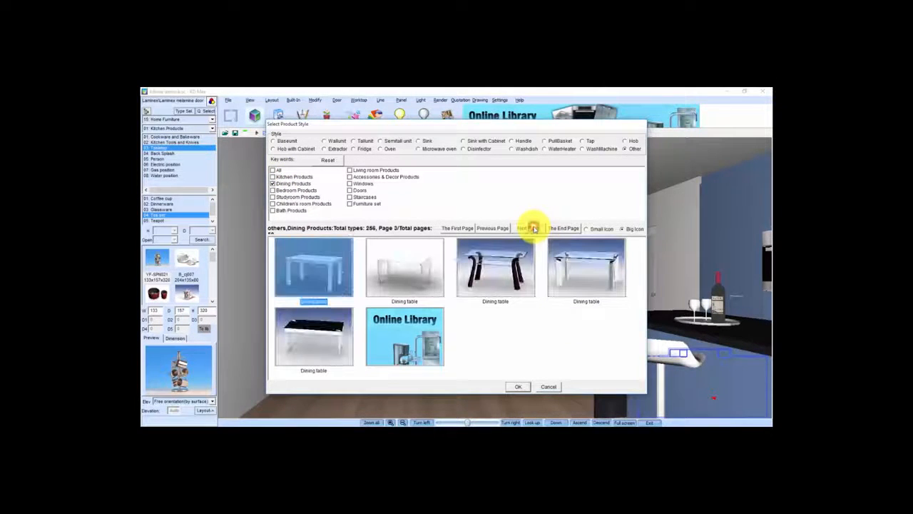
{"action": "left_click", "coordinate": [534, 229]}
{"action": "left_click", "coordinate": [534, 228]}
{"action": "left_click", "coordinate": [534, 228]}
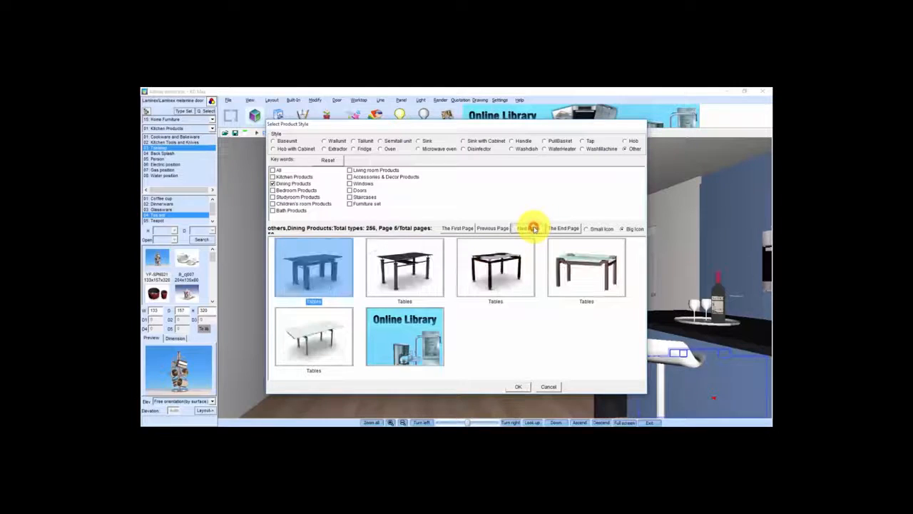
{"action": "left_click", "coordinate": [534, 228]}
{"action": "left_click", "coordinate": [534, 228]}
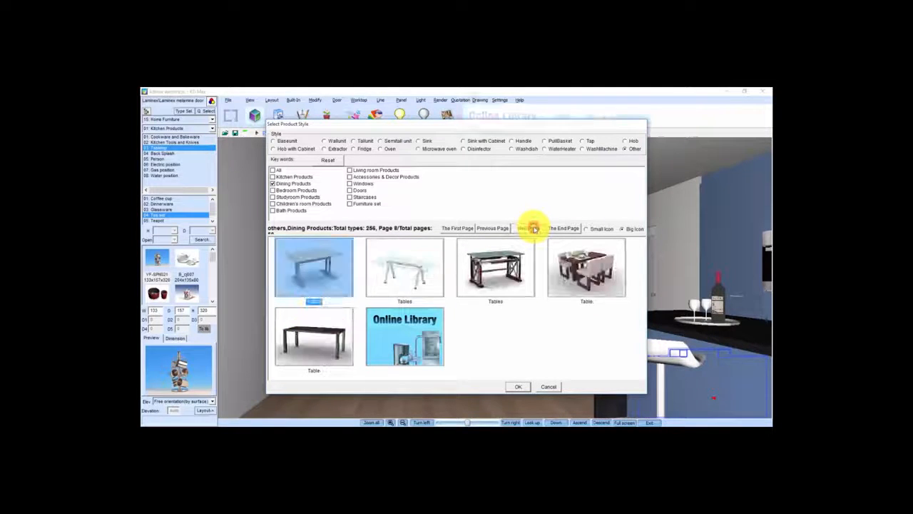
{"action": "left_click", "coordinate": [534, 228]}
{"action": "left_click", "coordinate": [494, 228]}
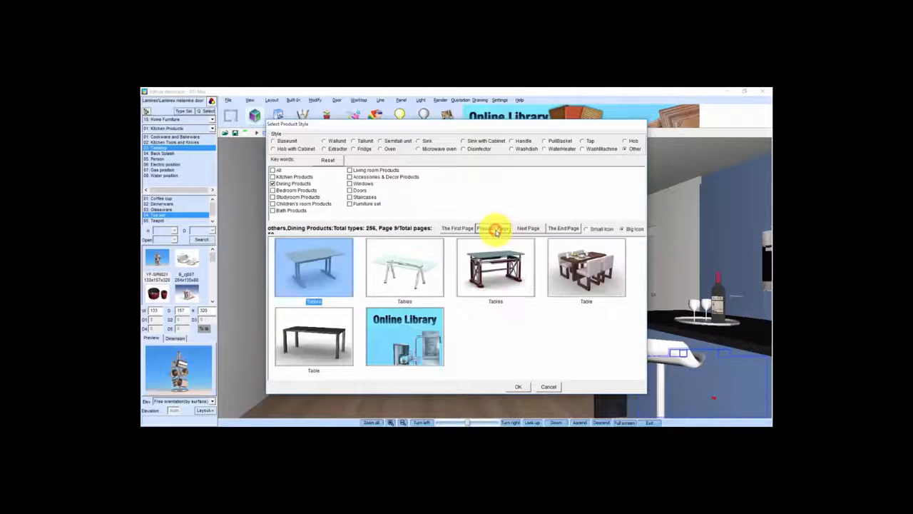
{"action": "left_click", "coordinate": [530, 229]}
{"action": "left_click", "coordinate": [533, 229]}
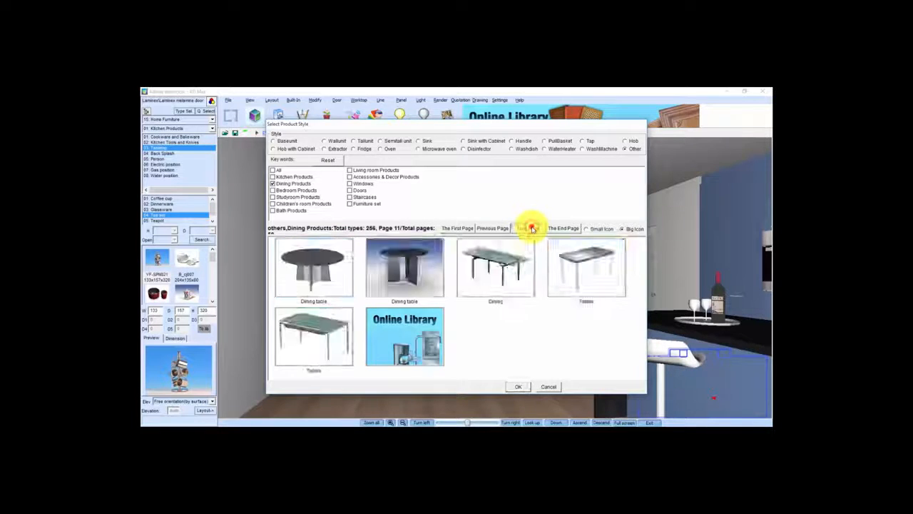
{"action": "left_click", "coordinate": [532, 228]}
{"action": "left_click", "coordinate": [533, 228]}
{"action": "left_click", "coordinate": [533, 228]}
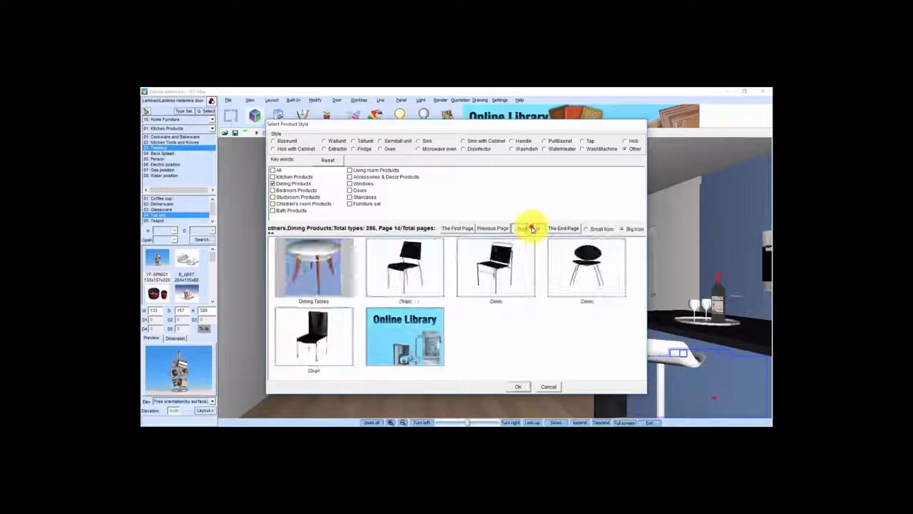
{"action": "left_click", "coordinate": [532, 228]}
{"action": "left_click", "coordinate": [532, 229]}
{"action": "left_click", "coordinate": [532, 228]}
{"action": "left_click", "coordinate": [533, 229]}
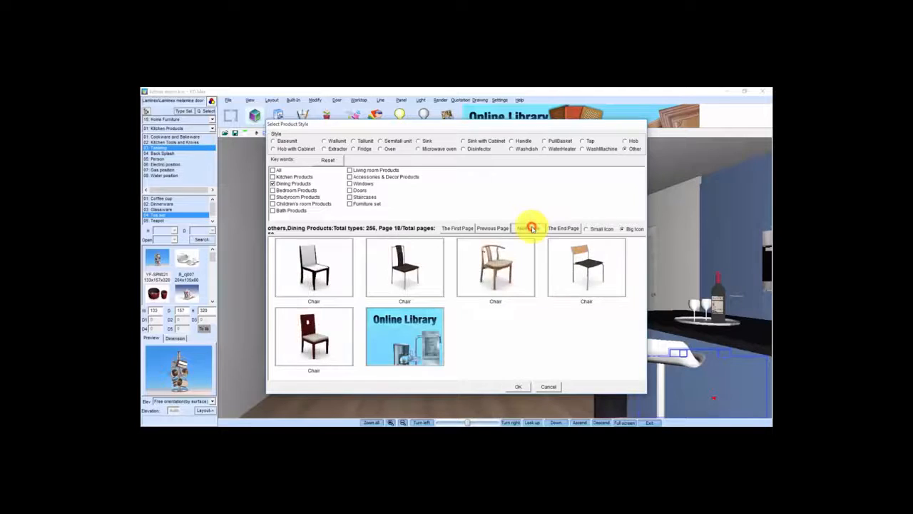
{"action": "left_click", "coordinate": [532, 228]}
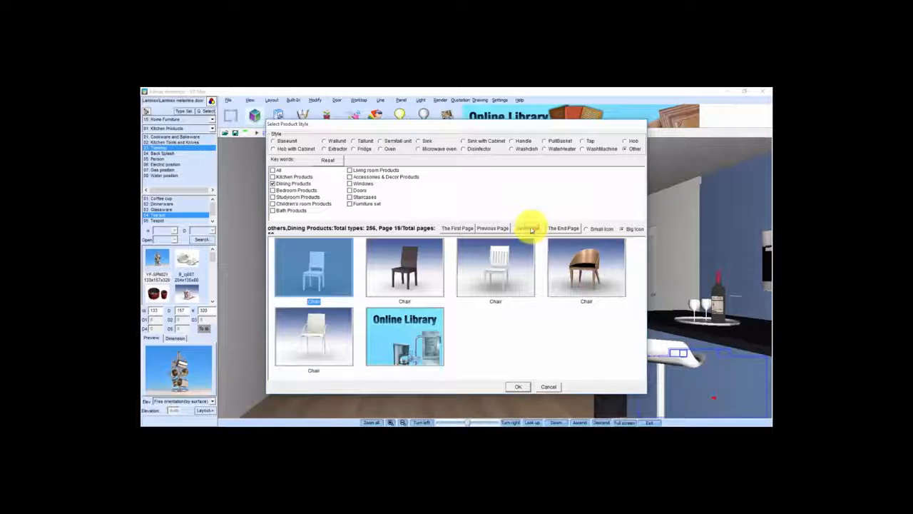
Choose the round table with white tablecloth and black chairs from the first catalogue page and place it on the floor near the window
{"action": "left_click", "coordinate": [452, 228]}
{"action": "left_click", "coordinate": [574, 275]}
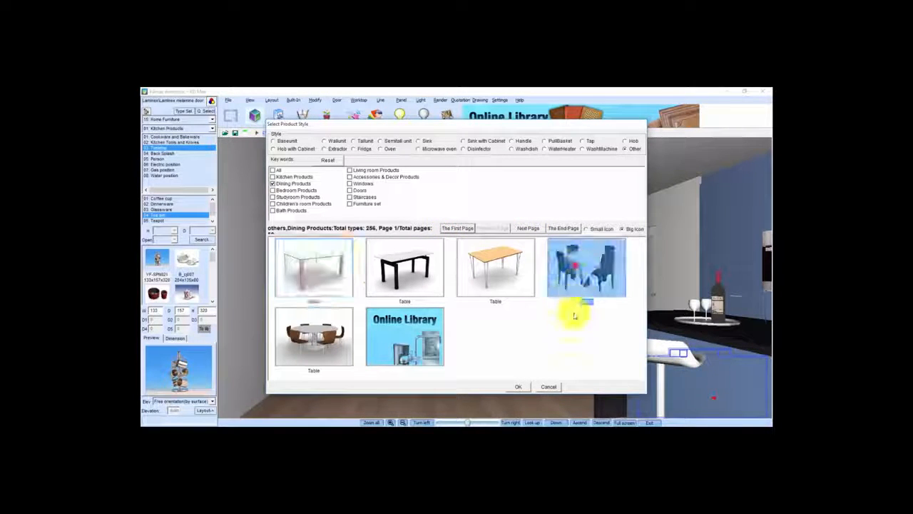
{"action": "left_click", "coordinate": [525, 386]}
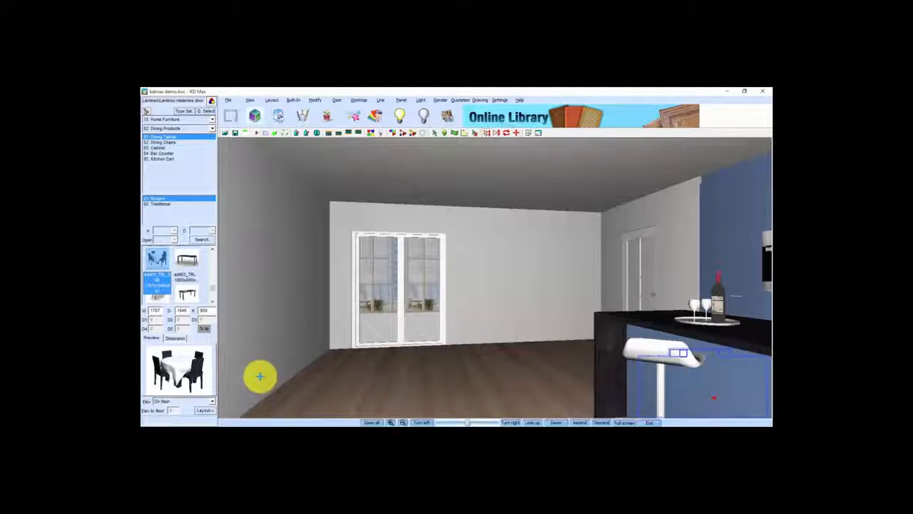
{"action": "left_click", "coordinate": [205, 412]}
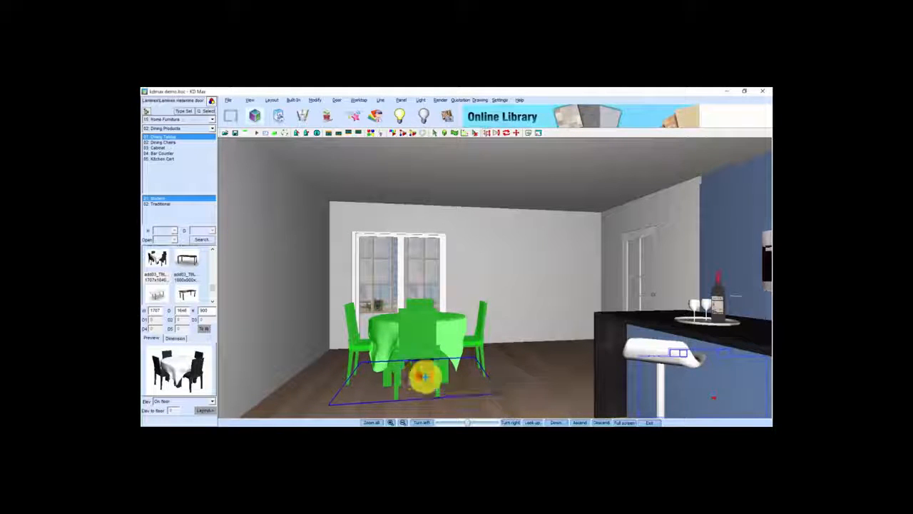
{"action": "left_click", "coordinate": [432, 374]}
Face the camera towards the island and kitchen wall and start the raytraced lighting calculation for the room
{"action": "right_click_drag", "start_coordinate": [457, 365], "coordinate": [393, 313]}
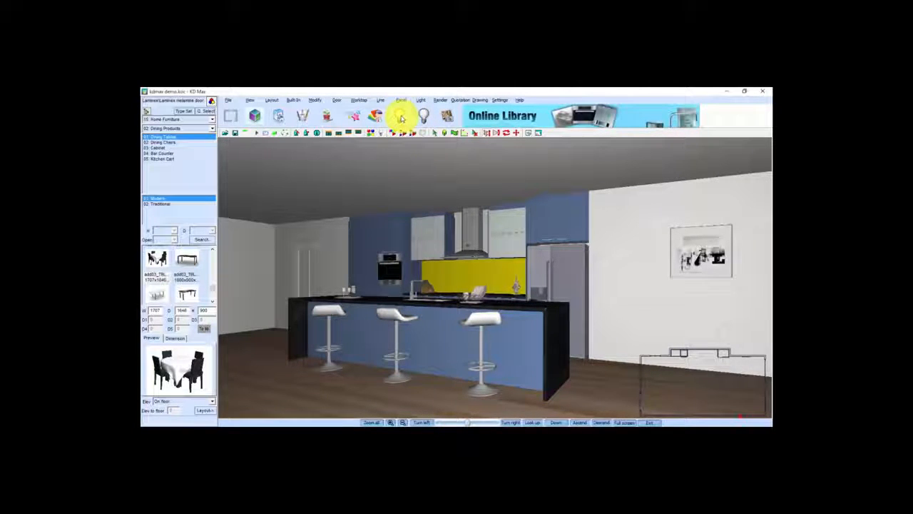
{"action": "left_click", "coordinate": [399, 115]}
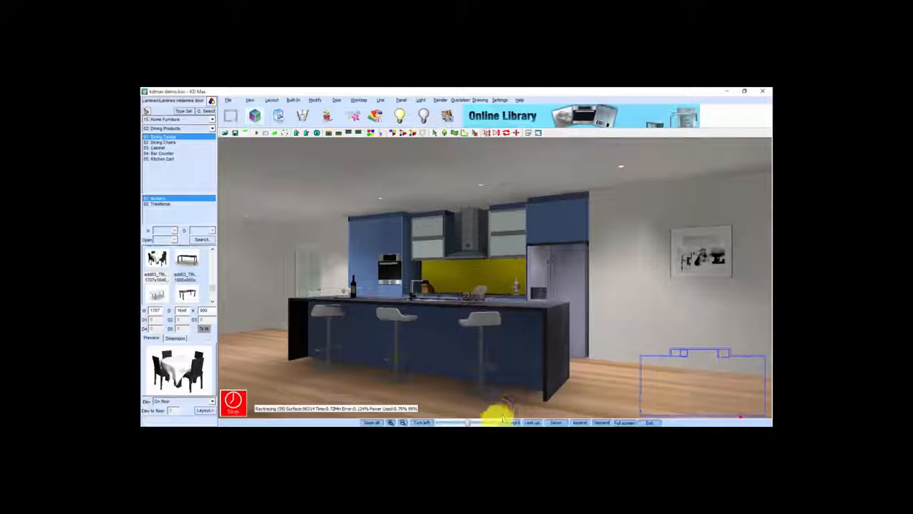
{"action": "mouse_move", "coordinate": [497, 426]}
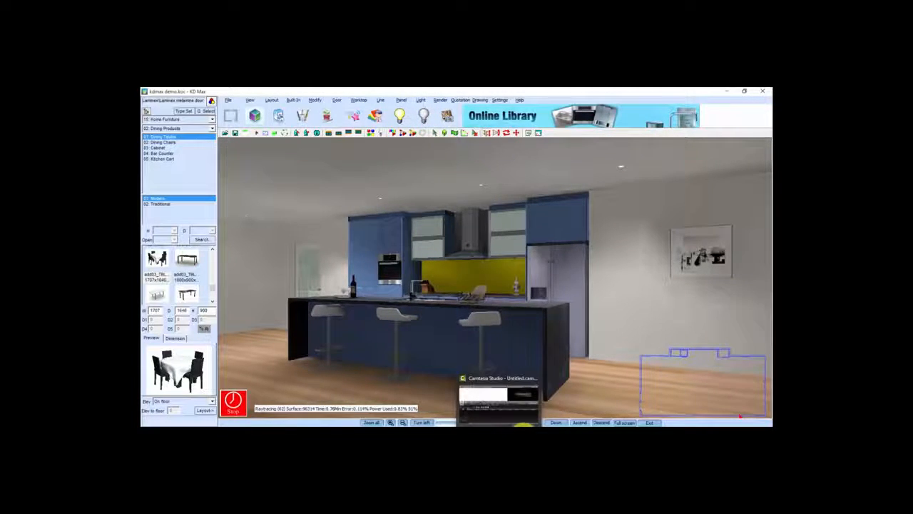
{"action": "left_click", "coordinate": [528, 421]}
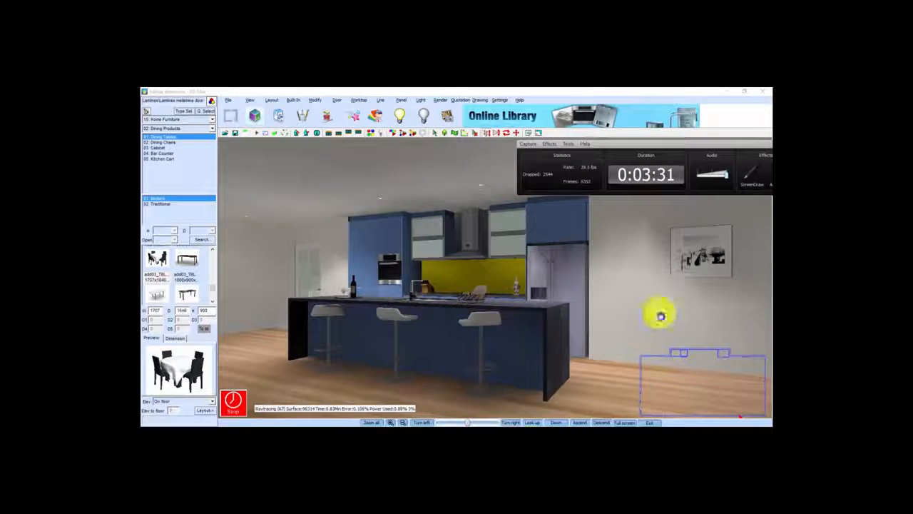
{"action": "left_click", "coordinate": [528, 423]}
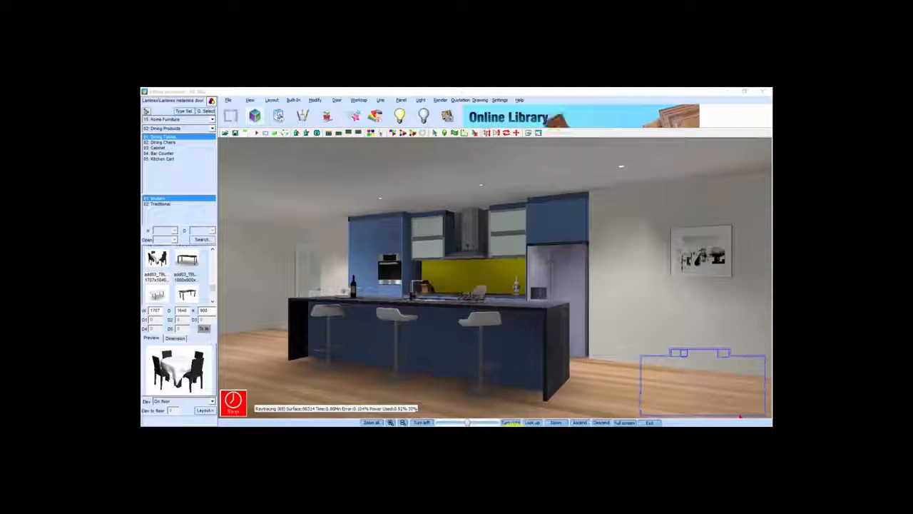
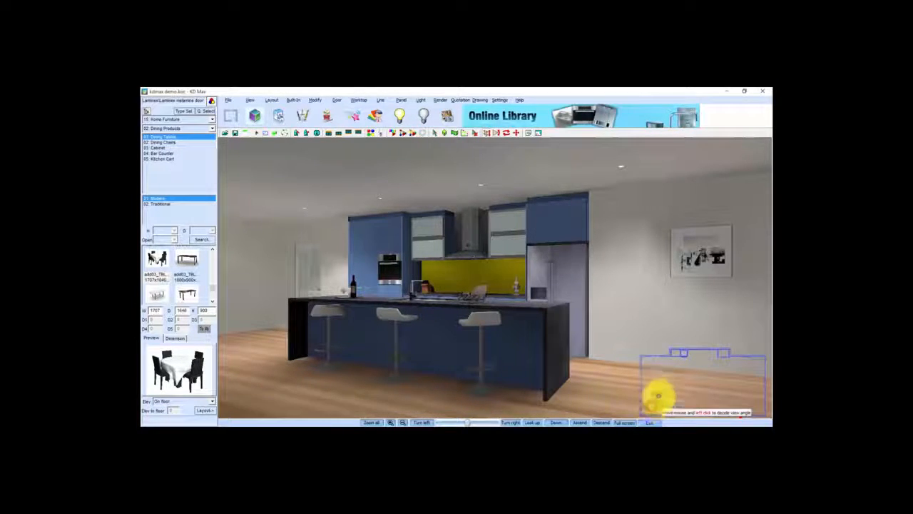
Render the view across the dining table towards the kitchen with High quality effect and save it as a JPG in New folder (2)
{"action": "left_click_drag", "start_coordinate": [683, 375], "coordinate": [679, 373]}
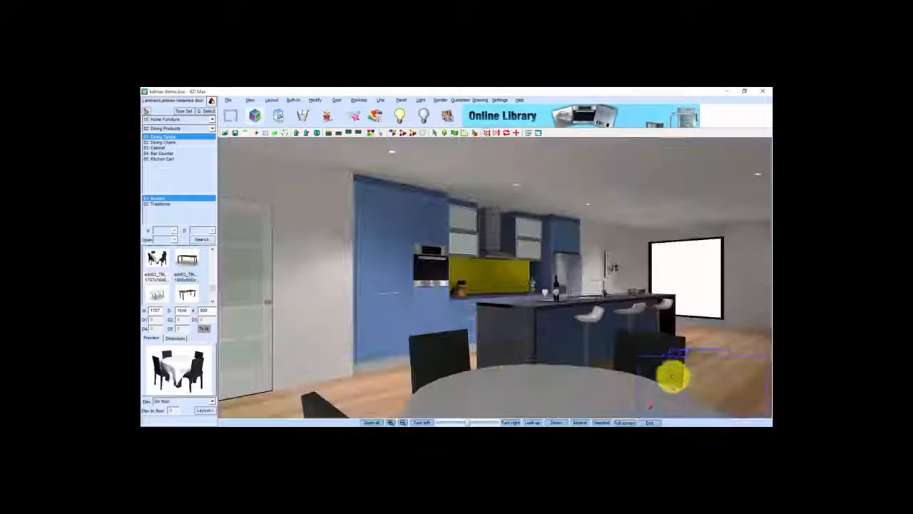
{"action": "left_click_drag", "start_coordinate": [456, 340], "coordinate": [450, 357]}
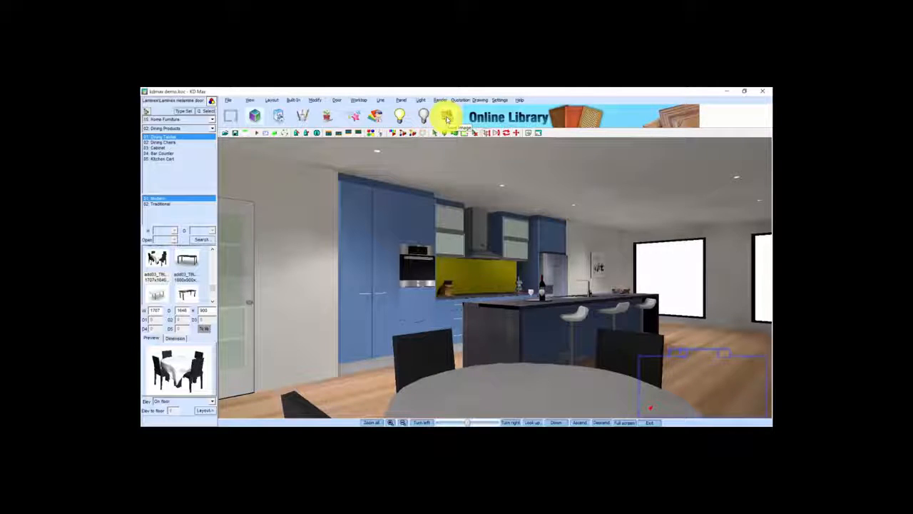
{"action": "left_click", "coordinate": [447, 117]}
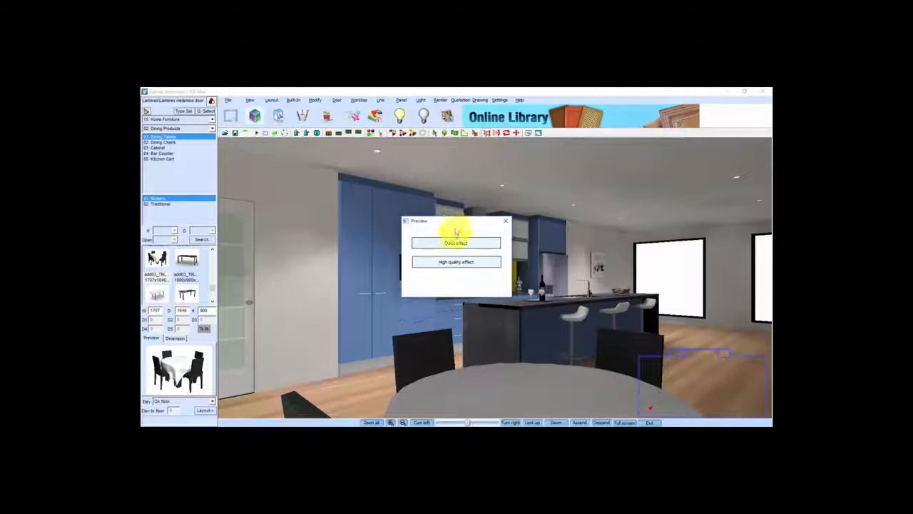
{"action": "left_click", "coordinate": [456, 262]}
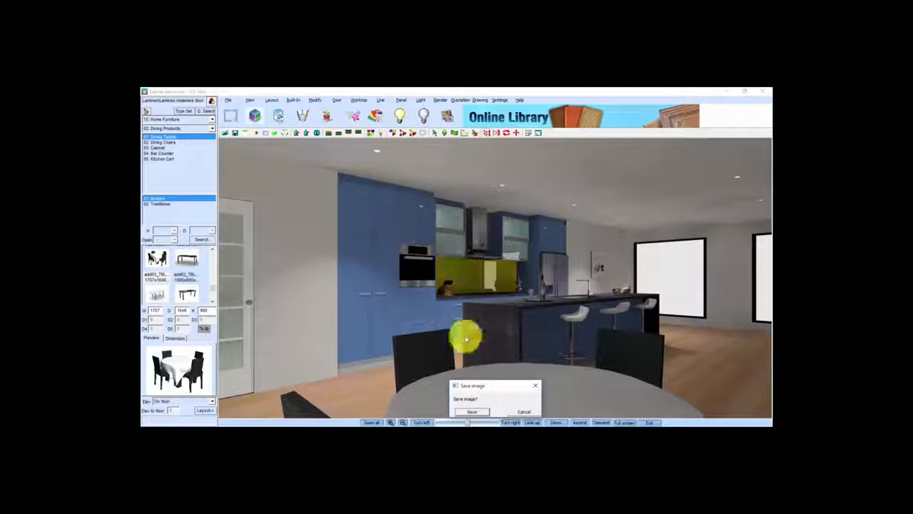
{"action": "left_click", "coordinate": [473, 411]}
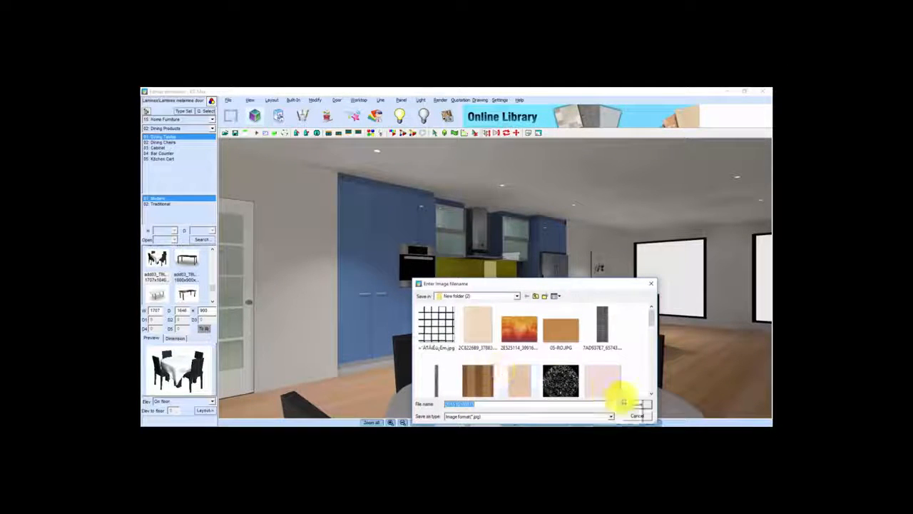
{"action": "left_click", "coordinate": [640, 407]}
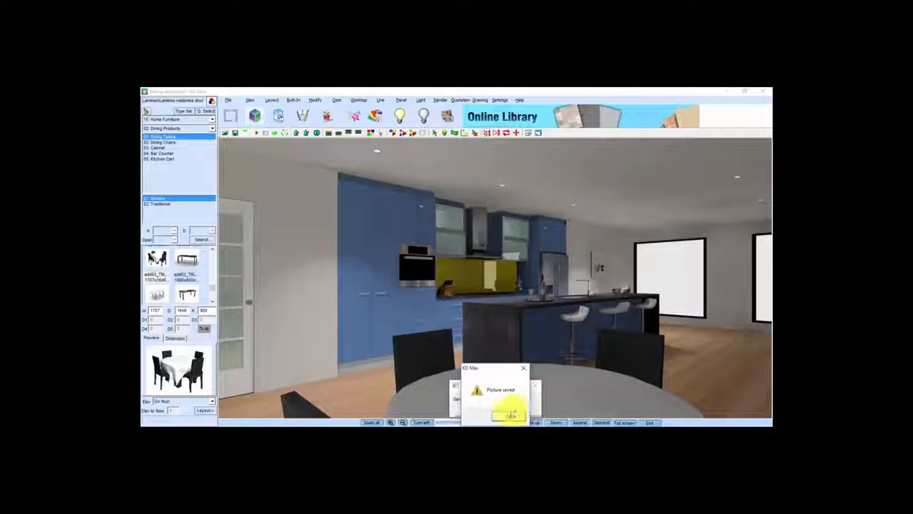
{"action": "left_click", "coordinate": [510, 414]}
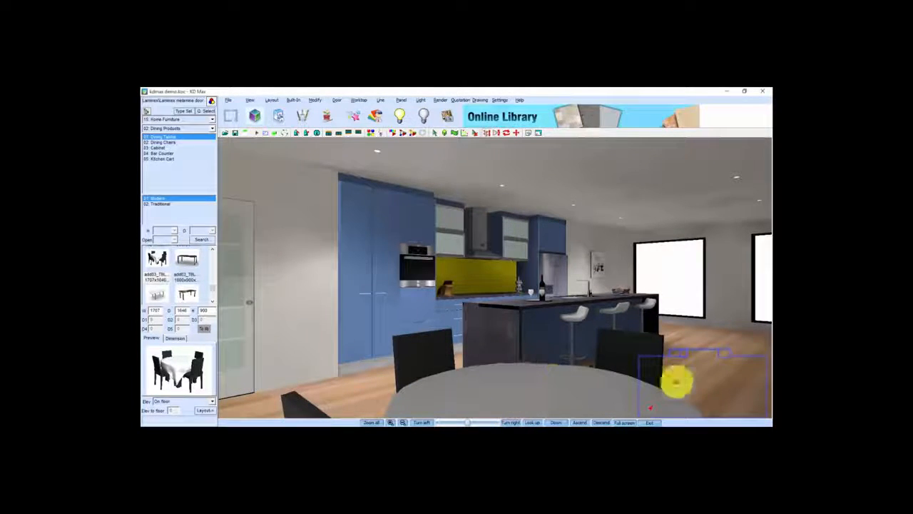
Render a frontal view over the island towards the yellow splashback with High quality effect and save it as a JPG in New folder (2)
{"action": "left_click", "coordinate": [701, 389]}
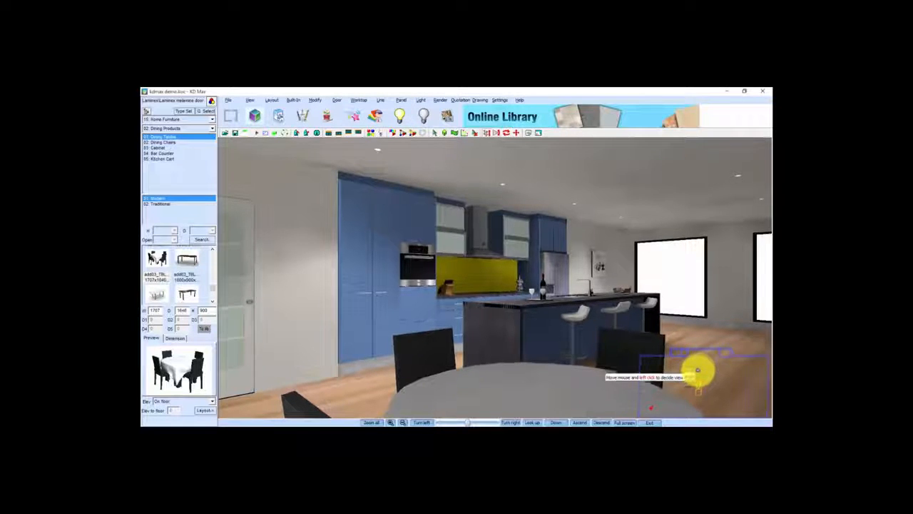
{"action": "left_click", "coordinate": [697, 369]}
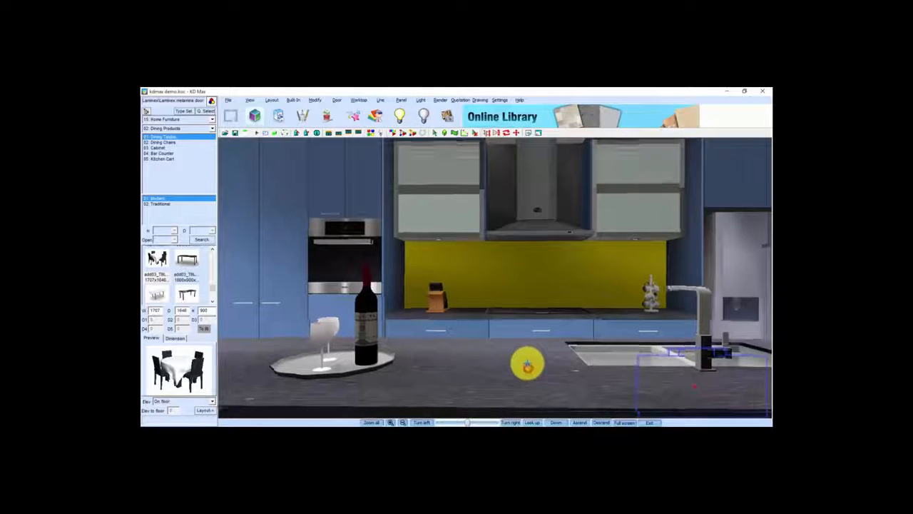
{"action": "scroll", "coordinate": [528, 367], "scroll_direction": "down", "scroll_amount": 5}
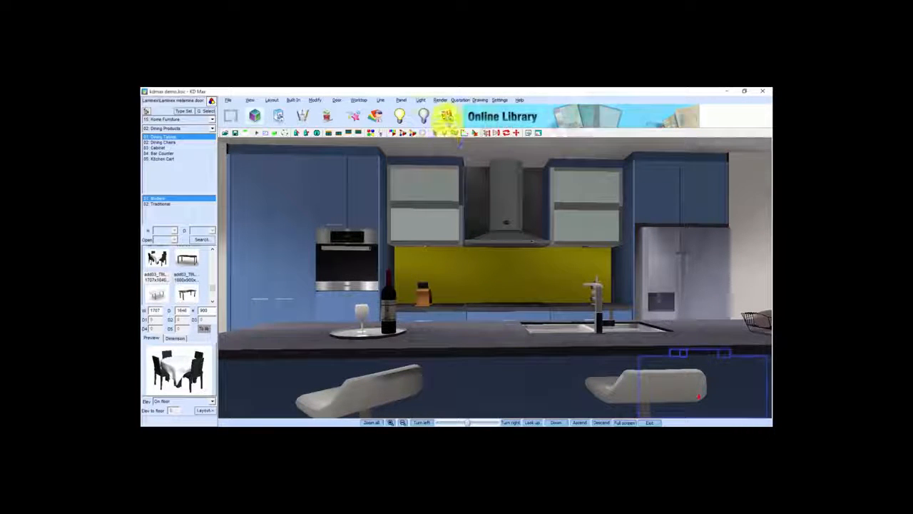
{"action": "left_click", "coordinate": [447, 116]}
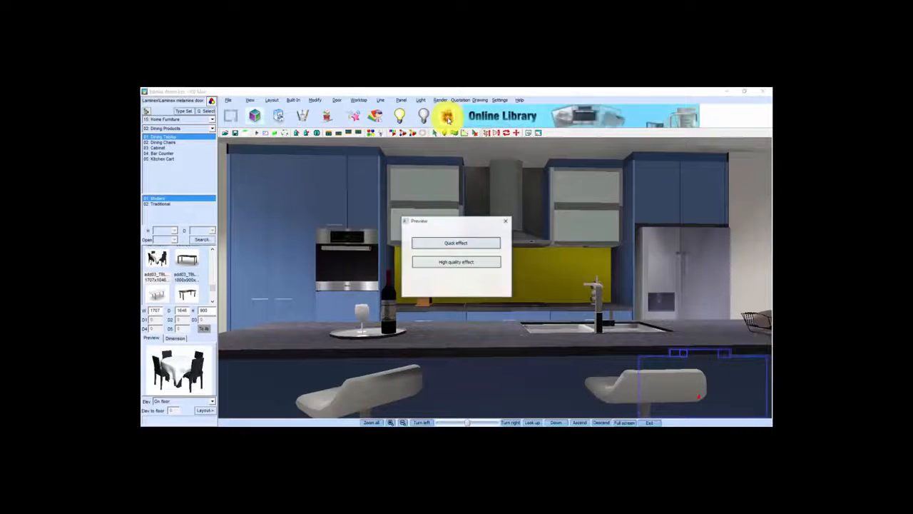
{"action": "left_click", "coordinate": [461, 262]}
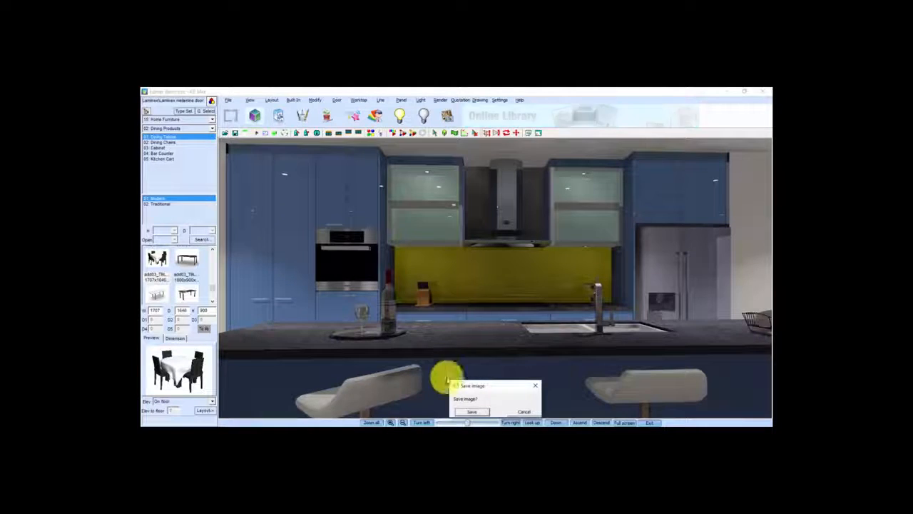
{"action": "left_click", "coordinate": [472, 412]}
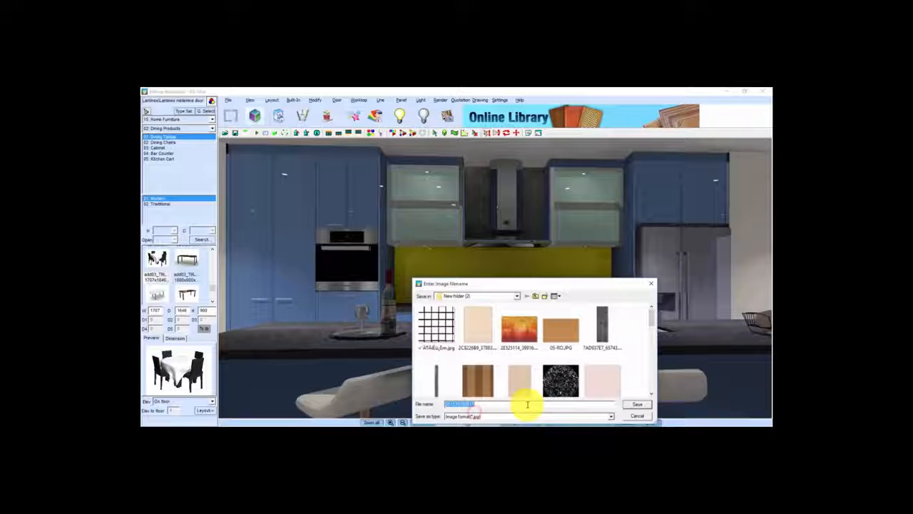
{"action": "left_click", "coordinate": [637, 404]}
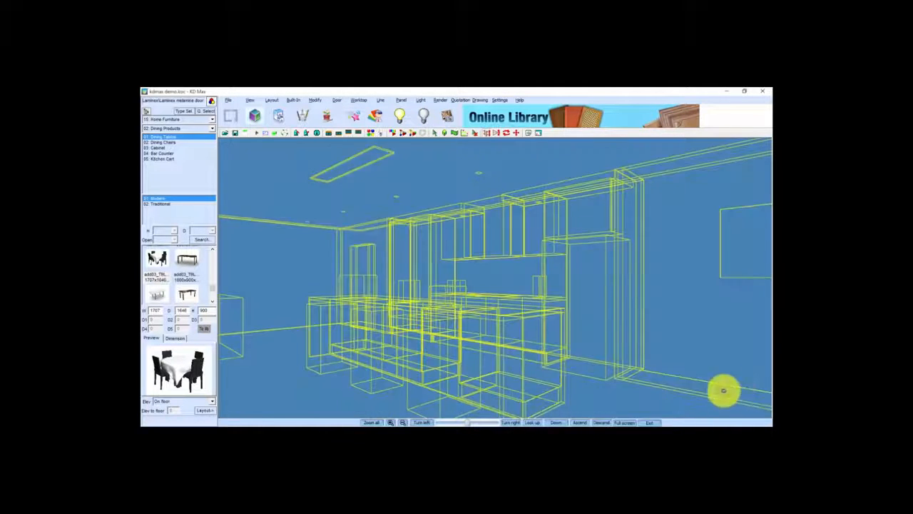
Render an angled view from the fridge end of the island with High quality effect and save it as a JPG in New folder (2)
{"action": "left_click_drag", "start_coordinate": [577, 351], "coordinate": [601, 347]}
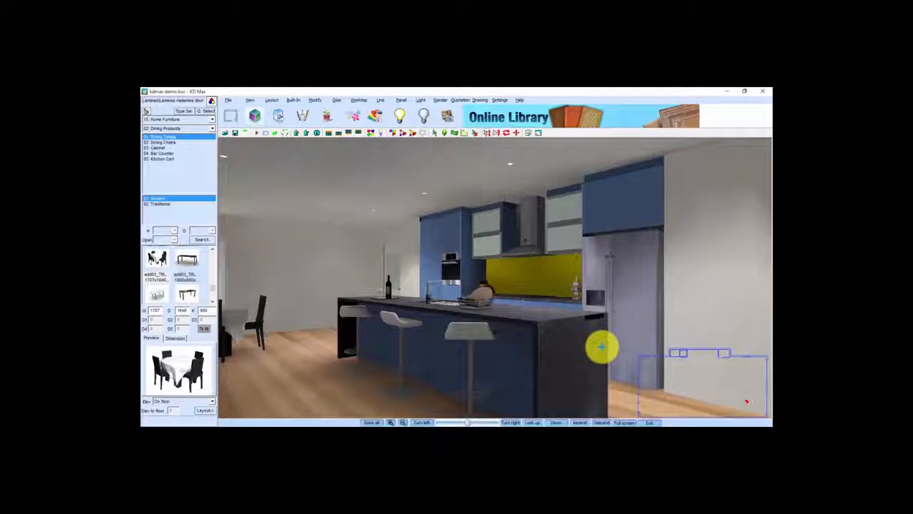
{"action": "left_click", "coordinate": [447, 116]}
{"action": "left_click", "coordinate": [457, 262]}
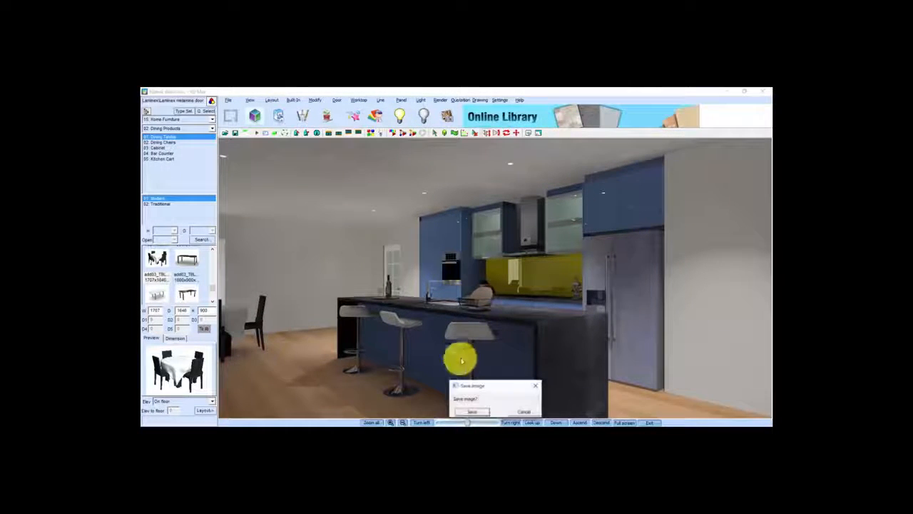
{"action": "left_click", "coordinate": [474, 413]}
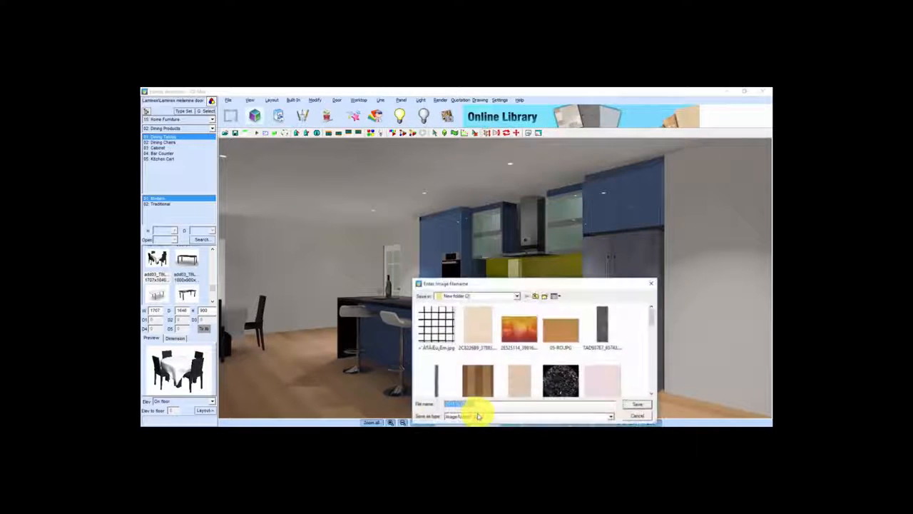
{"action": "left_click", "coordinate": [634, 404]}
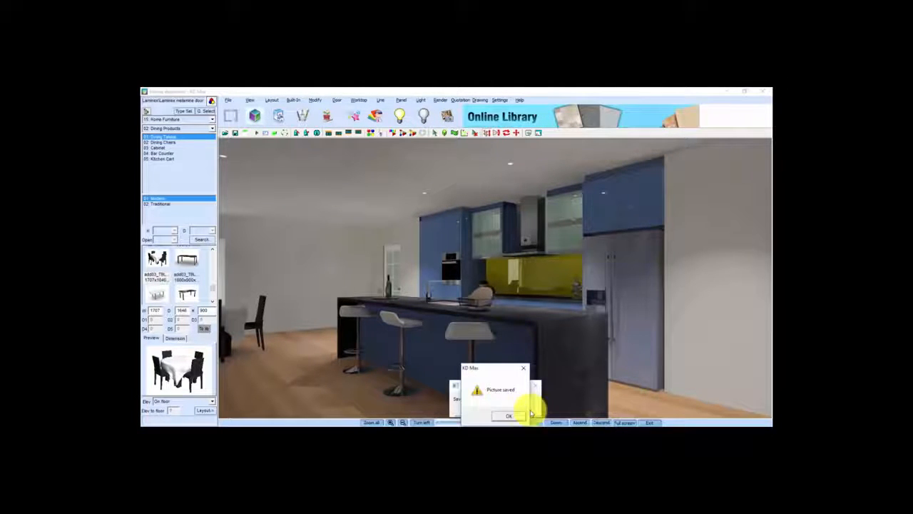
Render the view along the island from its fridge end towards the dining table and window with High quality effect and save the picture
{"action": "left_click", "coordinate": [508, 415]}
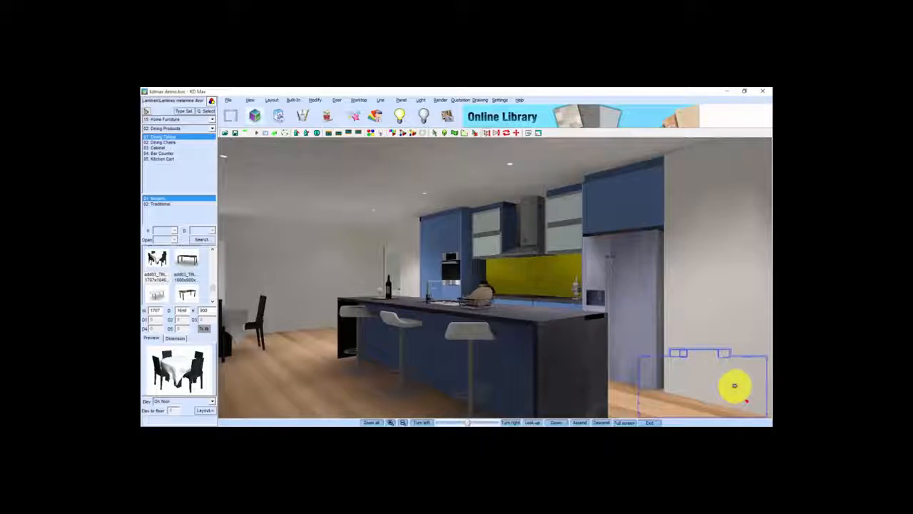
{"action": "scroll", "coordinate": [726, 386], "scroll_direction": "down", "scroll_amount": 1}
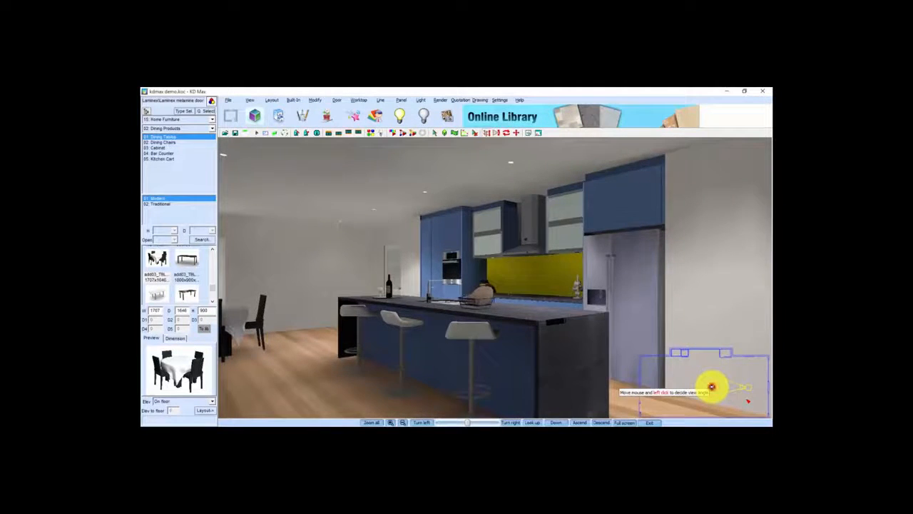
{"action": "scroll", "coordinate": [711, 387], "scroll_direction": "down", "scroll_amount": 3}
{"action": "left_click_drag", "start_coordinate": [619, 372], "coordinate": [754, 369]}
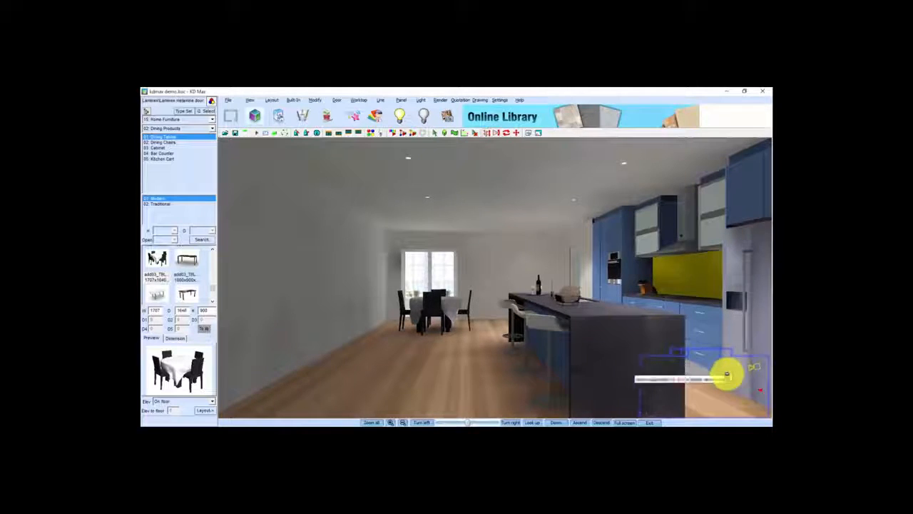
{"action": "scroll", "coordinate": [723, 374], "scroll_direction": "down", "scroll_amount": 2}
{"action": "left_click_drag", "start_coordinate": [566, 375], "coordinate": [544, 351]}
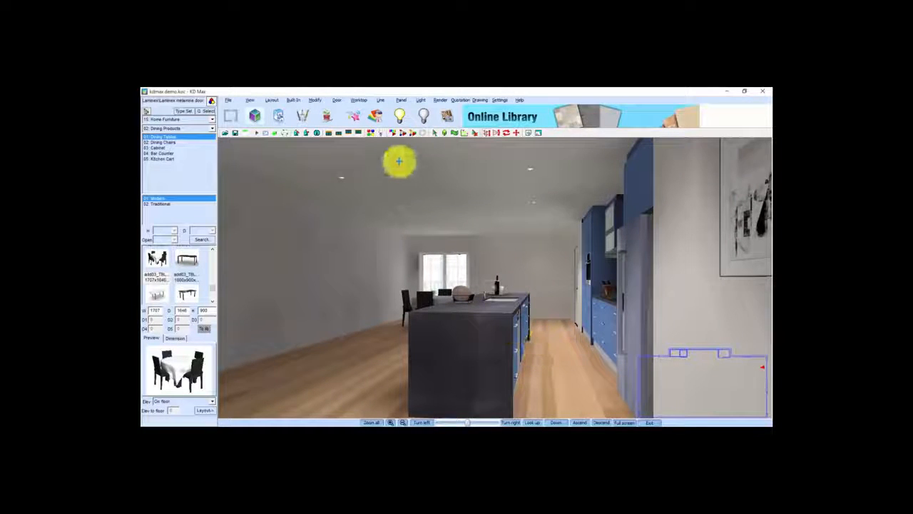
{"action": "left_click", "coordinate": [446, 116]}
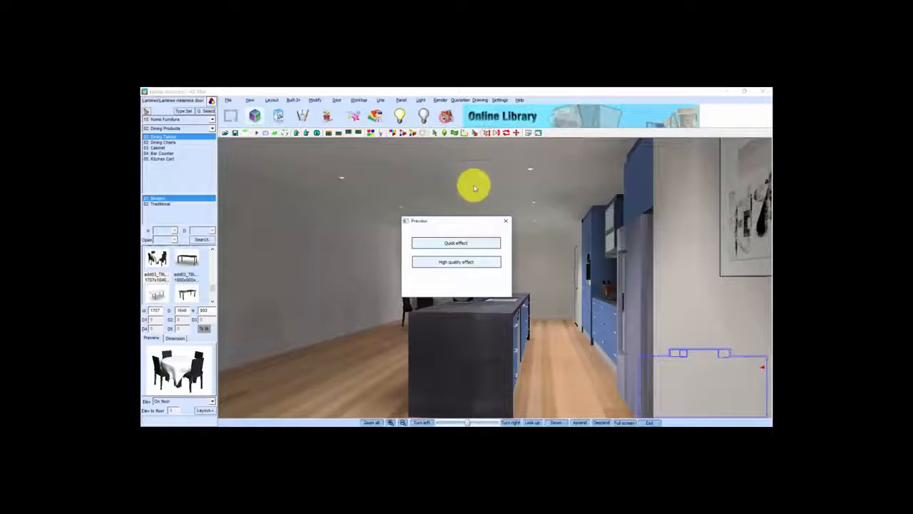
{"action": "left_click", "coordinate": [462, 261]}
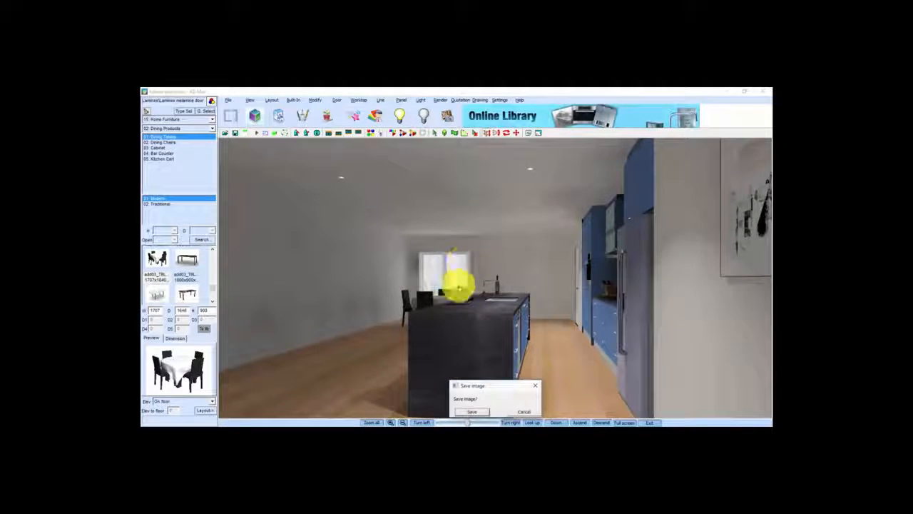
{"action": "left_click", "coordinate": [476, 412]}
{"action": "left_click", "coordinate": [634, 404]}
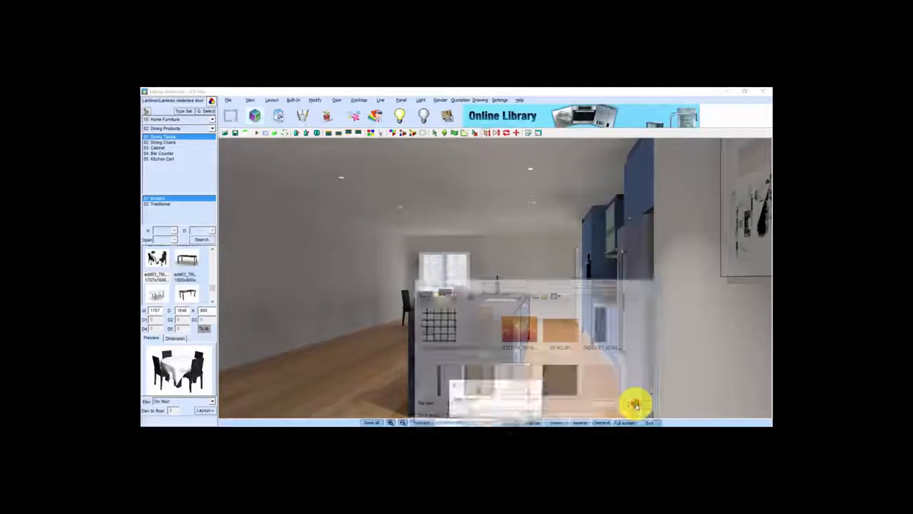
{"action": "left_click", "coordinate": [512, 415]}
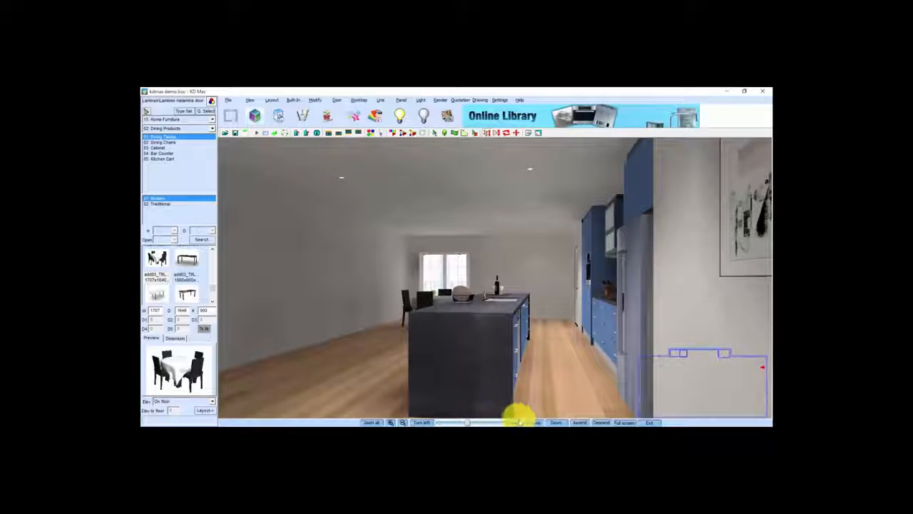
Turn off the calculated room lighting and confirm it
{"action": "scroll", "coordinate": [575, 355], "scroll_direction": "up", "scroll_amount": 1}
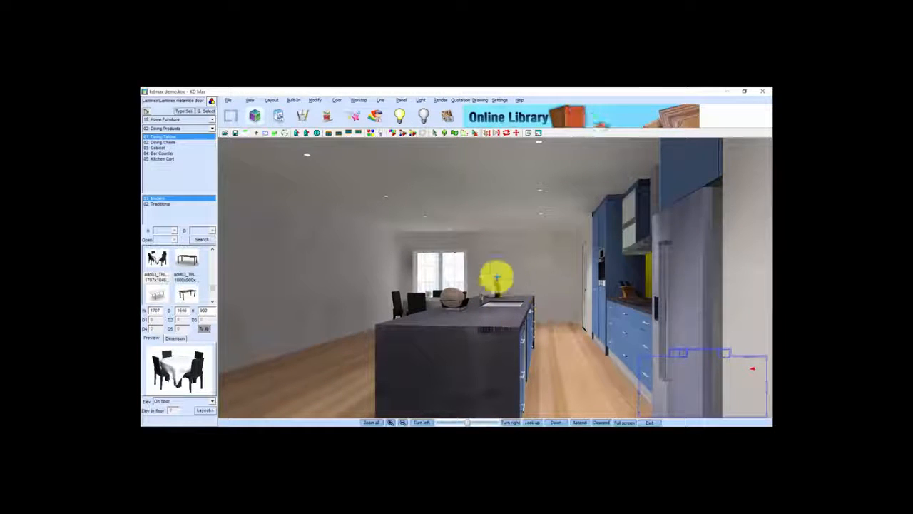
{"action": "left_click", "coordinate": [423, 116]}
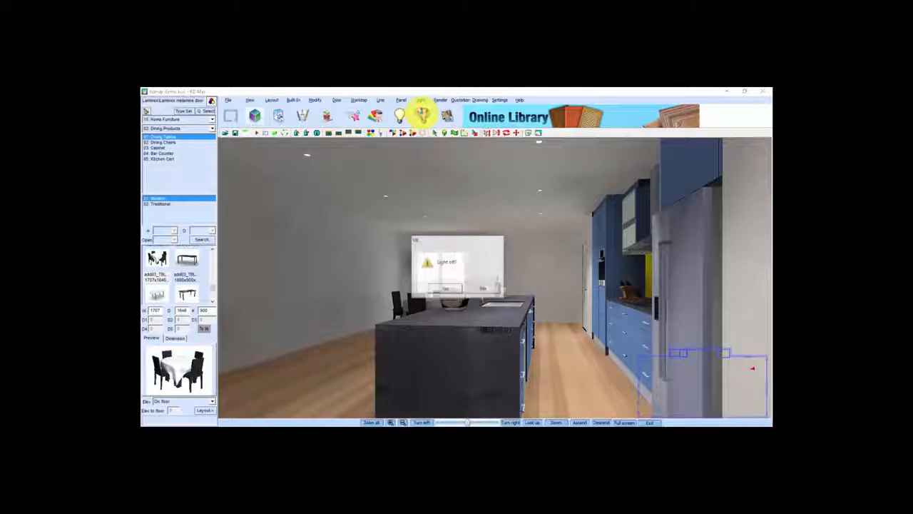
{"action": "left_click", "coordinate": [444, 288]}
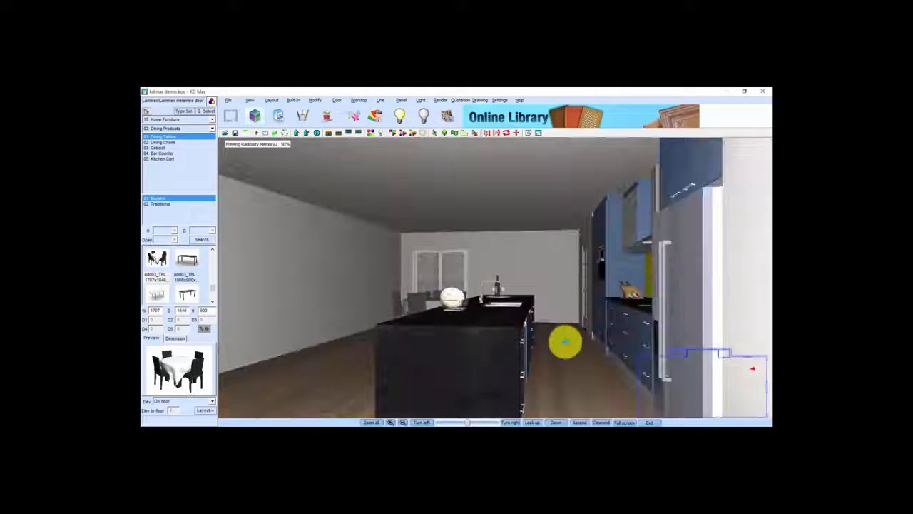
Generate the kitchen quotation, accepting both worktop sizes, with cabinet units priced By Length ($/m) and the $ currency unit
{"action": "left_click_drag", "start_coordinate": [679, 378], "coordinate": [394, 328]}
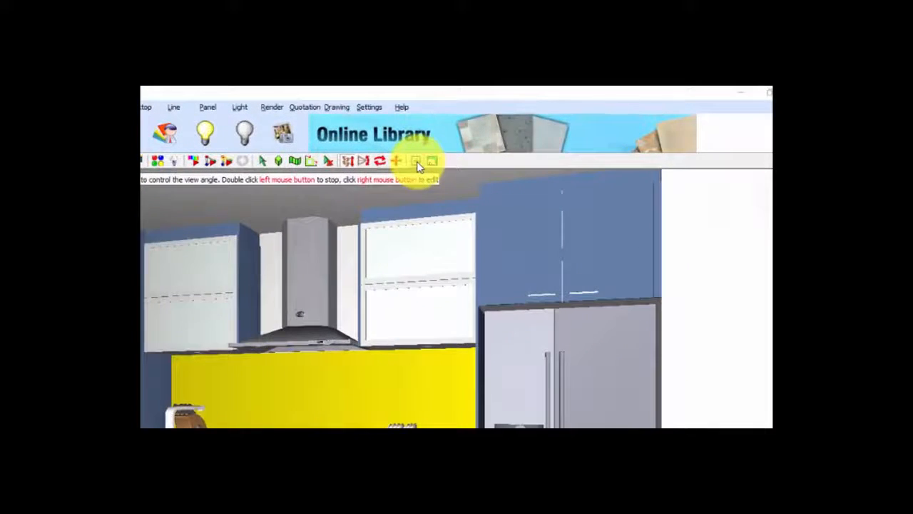
{"action": "left_click", "coordinate": [416, 162]}
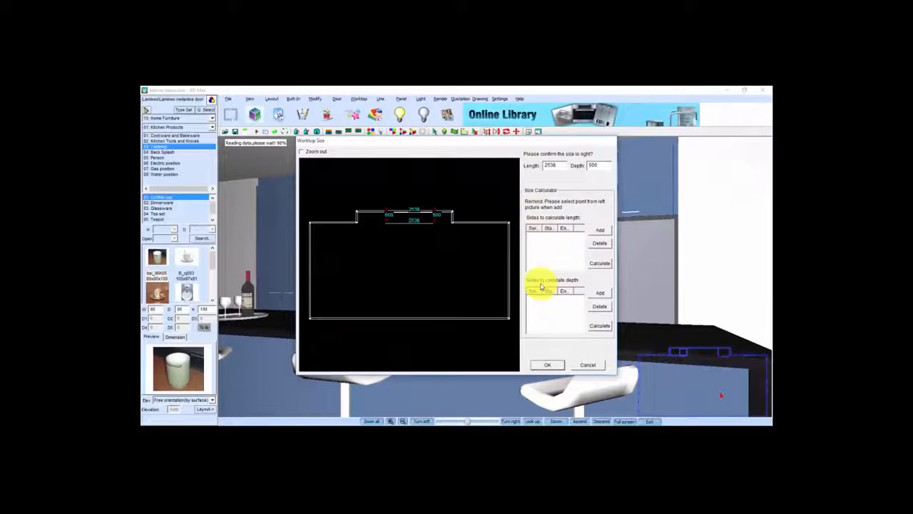
{"action": "left_click", "coordinate": [547, 365]}
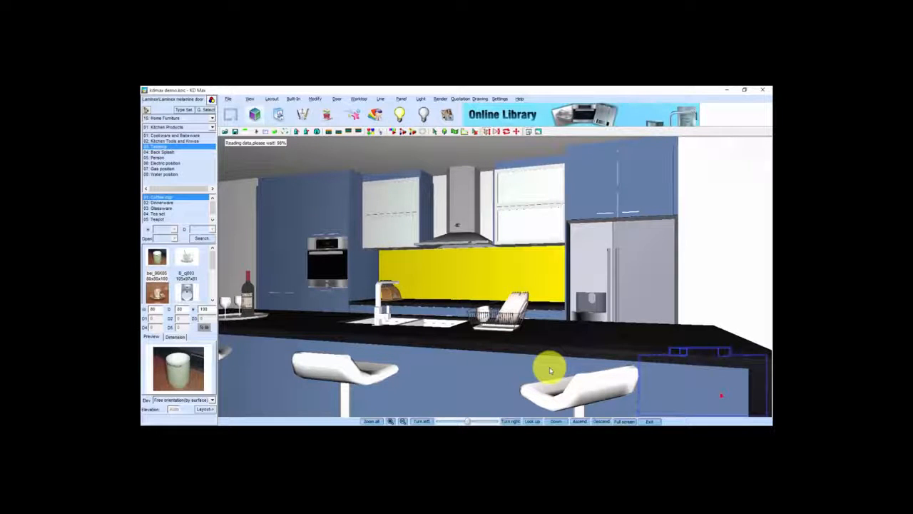
{"action": "left_click", "coordinate": [548, 365]}
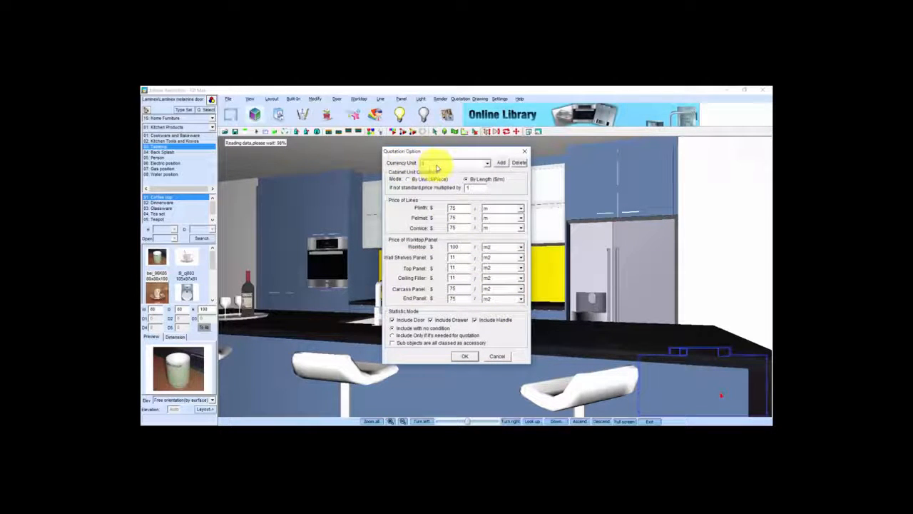
{"action": "left_click", "coordinate": [473, 179]}
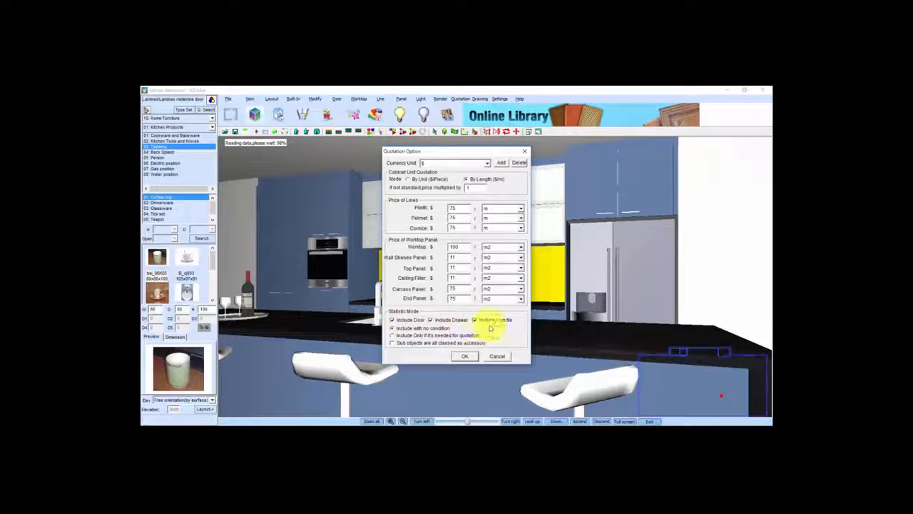
{"action": "left_click", "coordinate": [464, 356]}
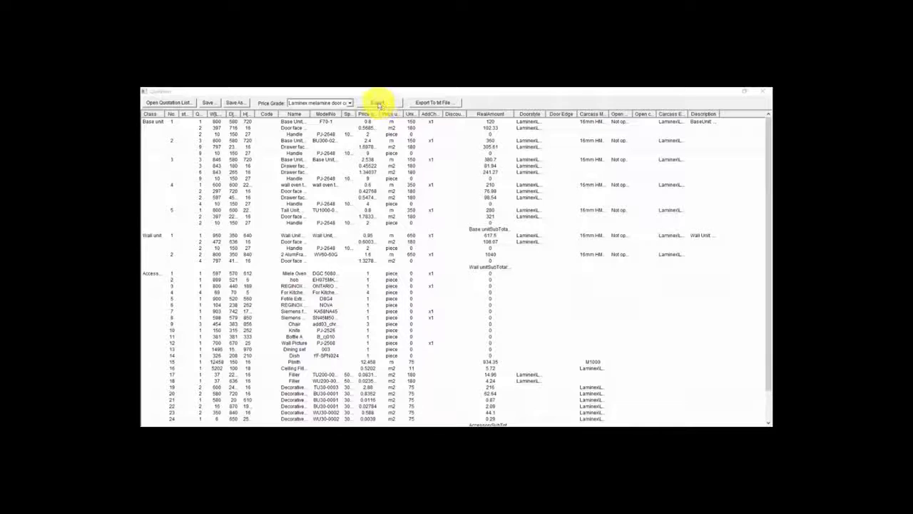
Export the full itemised quotation to Excel instead of only the total price, and dismiss the file saving dialog
{"action": "left_click", "coordinate": [378, 102]}
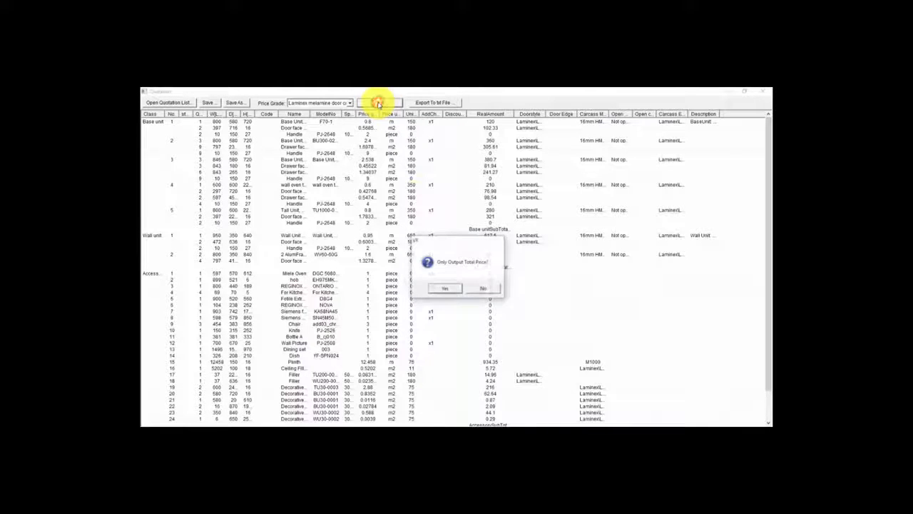
{"action": "left_click", "coordinate": [484, 289]}
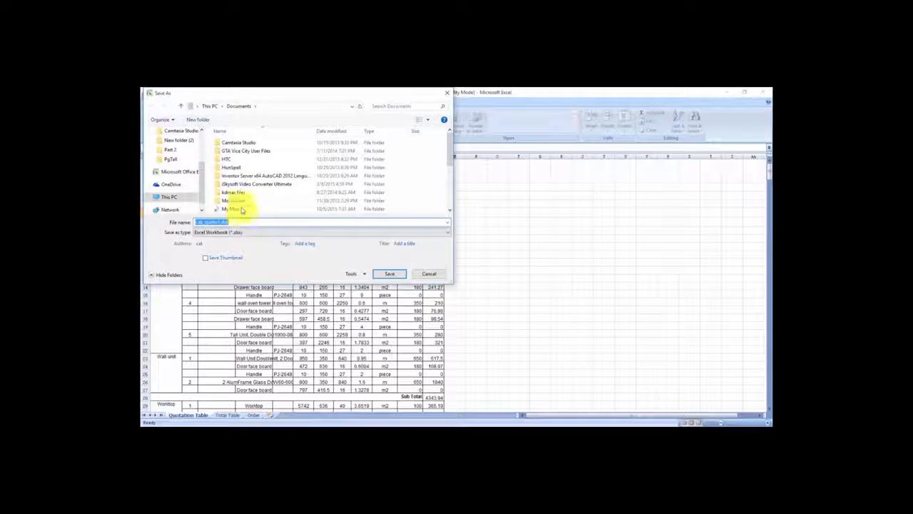
{"action": "left_click", "coordinate": [429, 274]}
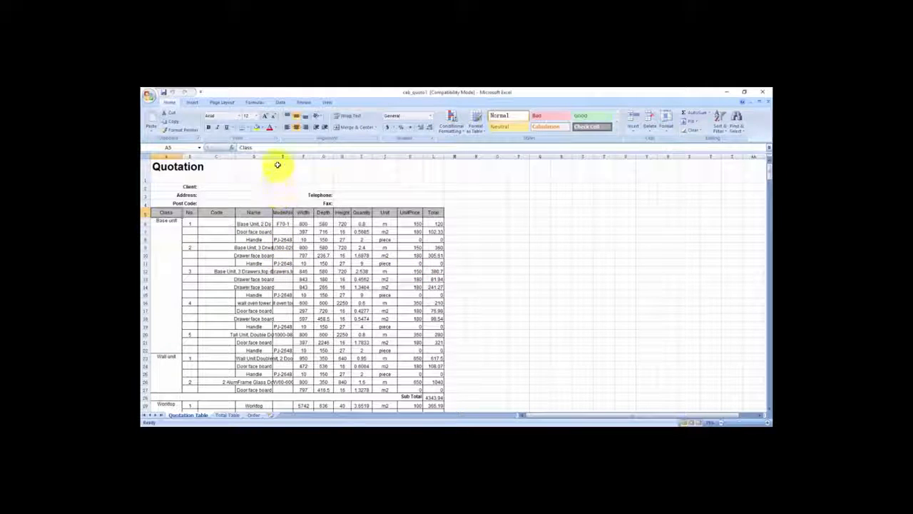
Widen the Name and ModelNo columns and examine the quotation's cabinet, worktop and accessory items, subtotals and total
{"action": "left_click_drag", "start_coordinate": [273, 155], "coordinate": [365, 156]}
{"action": "scroll", "coordinate": [562, 294], "scroll_direction": "down", "scroll_amount": 1}
{"action": "scroll", "coordinate": [562, 293], "scroll_direction": "down", "scroll_amount": 1}
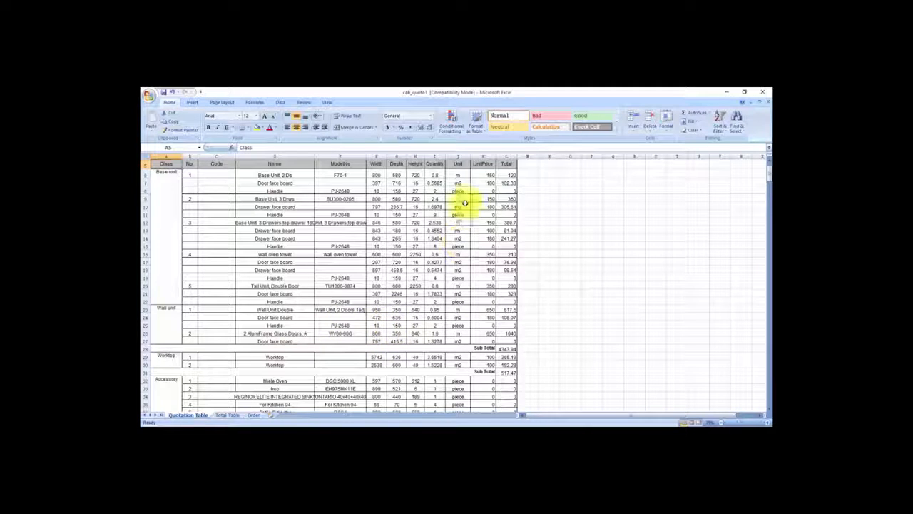
{"action": "scroll", "coordinate": [477, 312], "scroll_direction": "down", "scroll_amount": 1}
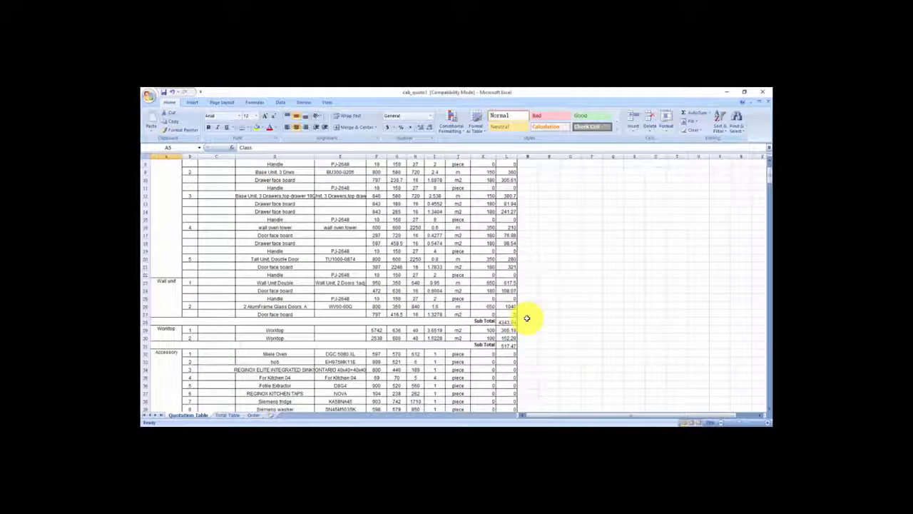
{"action": "scroll", "coordinate": [293, 331], "scroll_direction": "down", "scroll_amount": 1}
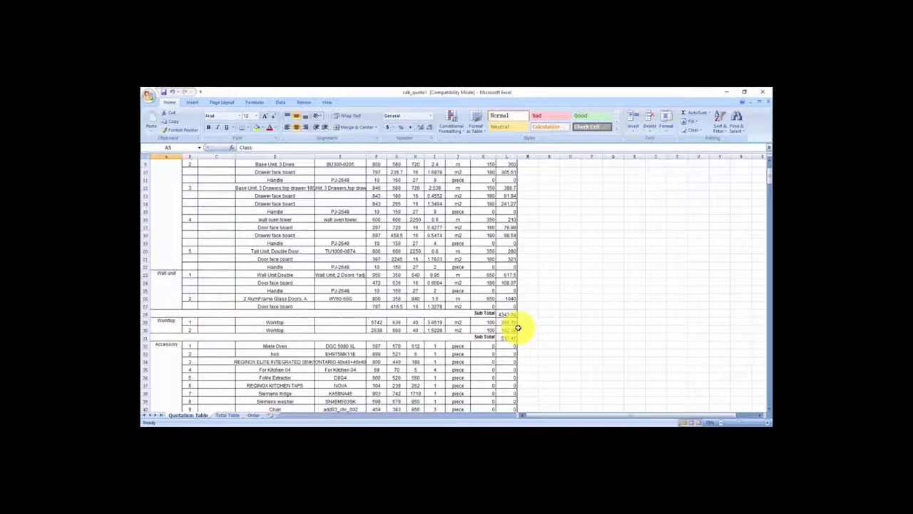
{"action": "scroll", "coordinate": [518, 327], "scroll_direction": "down", "scroll_amount": 5}
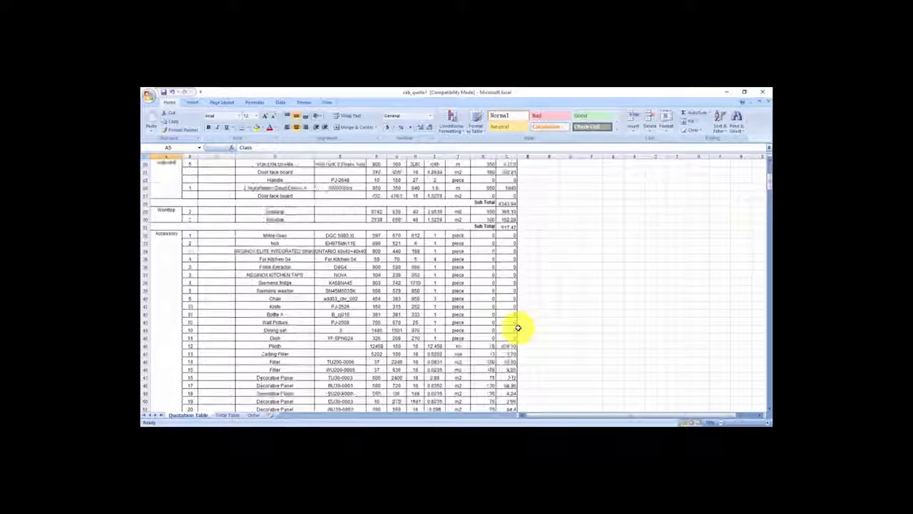
{"action": "scroll", "coordinate": [518, 328], "scroll_direction": "down", "scroll_amount": 1}
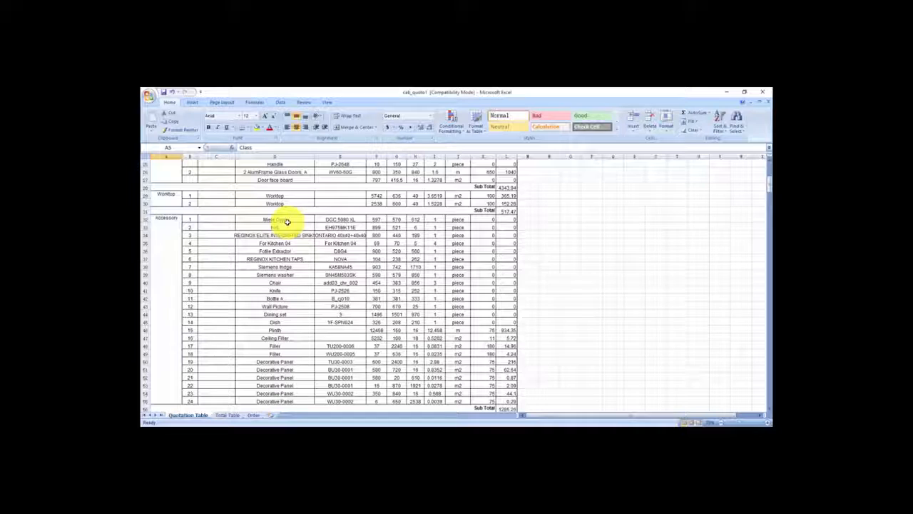
{"action": "scroll", "coordinate": [291, 300], "scroll_direction": "down", "scroll_amount": 2}
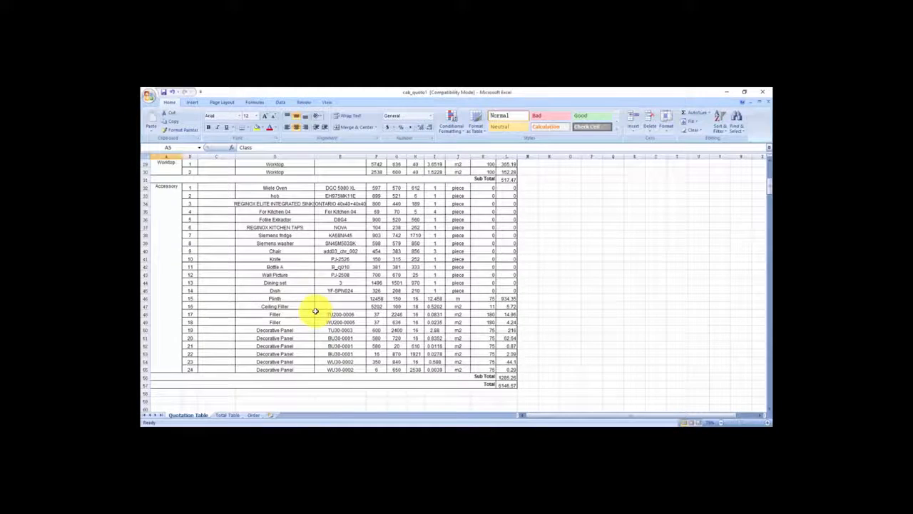
{"action": "scroll", "coordinate": [315, 311], "scroll_direction": "down", "scroll_amount": 2}
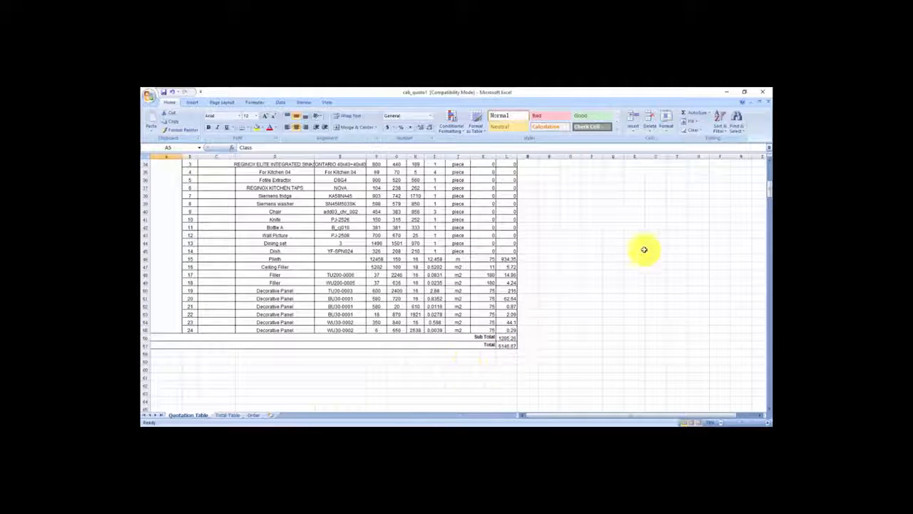
Close the exported quotation workbook without saving its changes and close the quotation list to return to the 3D kitchen
{"action": "left_click", "coordinate": [762, 92]}
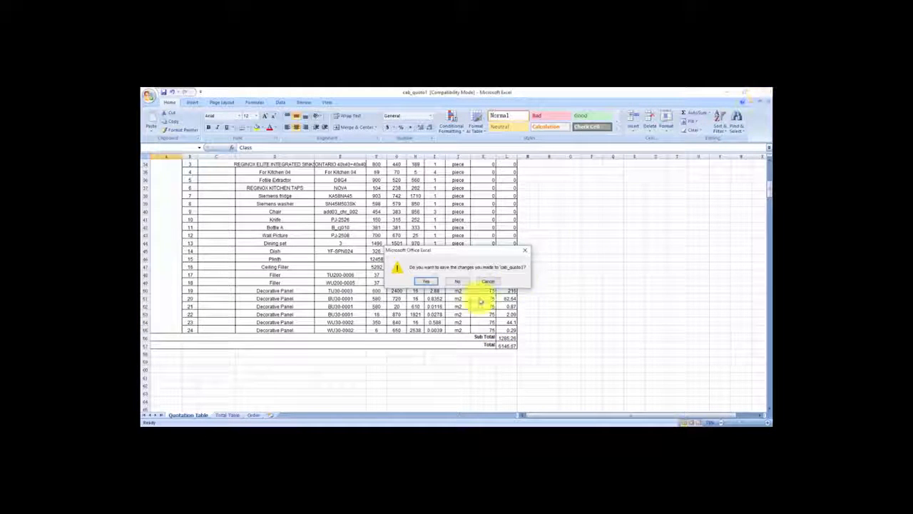
{"action": "left_click", "coordinate": [458, 281]}
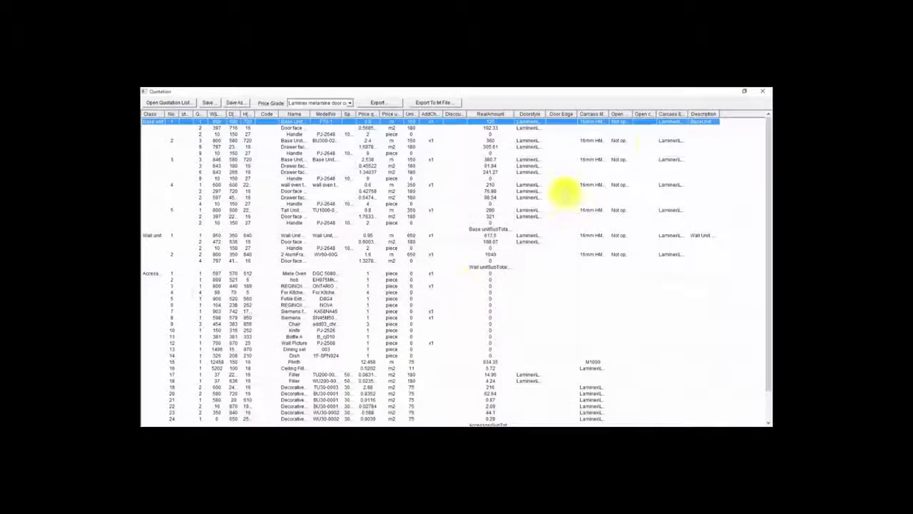
{"action": "left_click", "coordinate": [762, 92]}
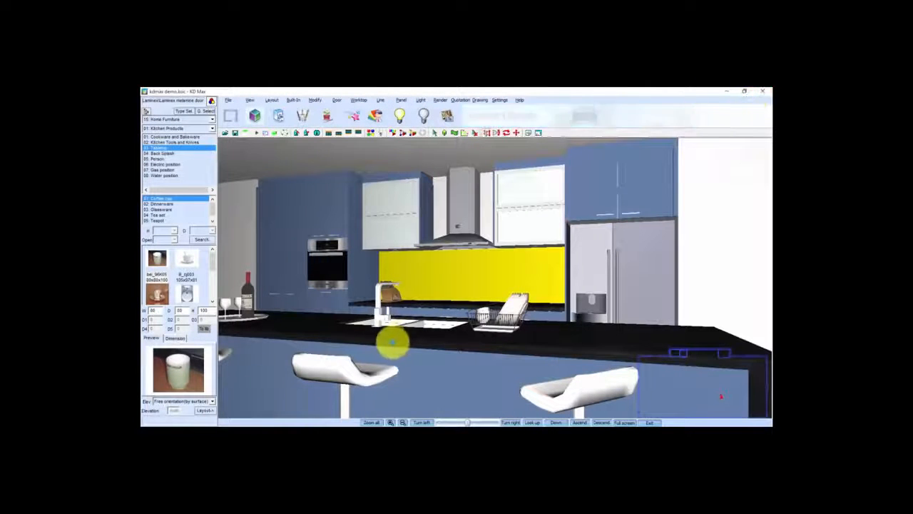
Output the plan, elevation, worktop and wireframe drawings on an A4 drawing frame with automatic scale matching
{"action": "key", "text": "Right"}
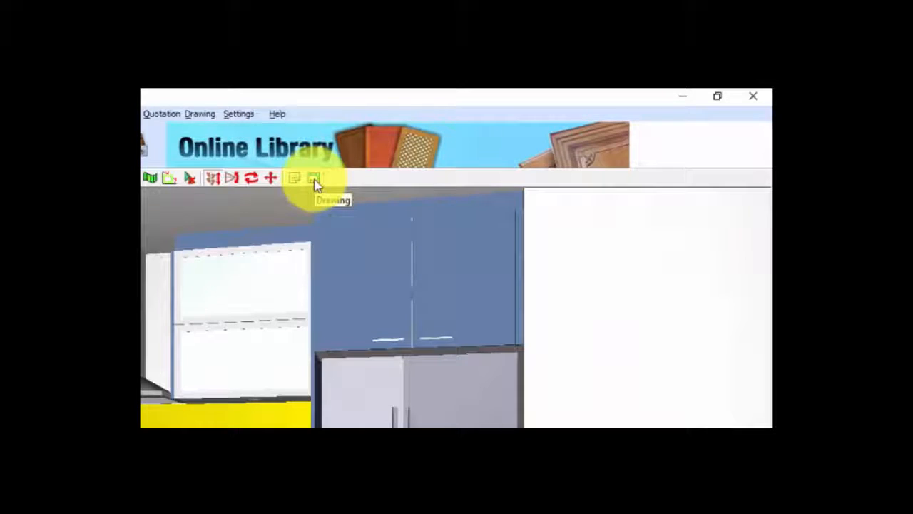
{"action": "left_click", "coordinate": [314, 180]}
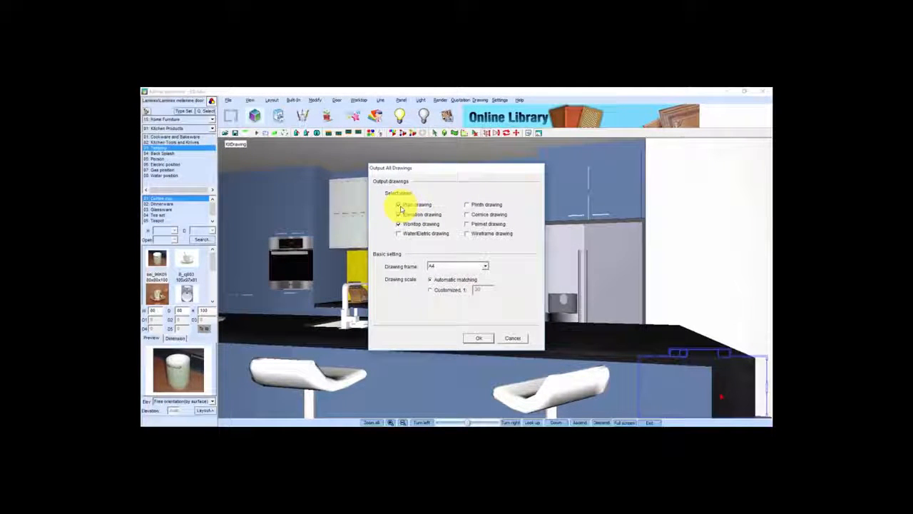
{"action": "left_click", "coordinate": [398, 214]}
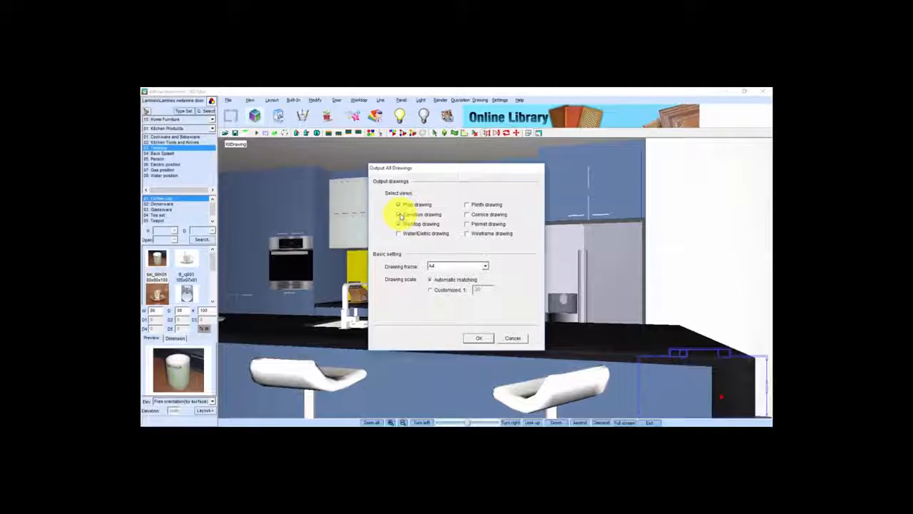
{"action": "left_click", "coordinate": [398, 224]}
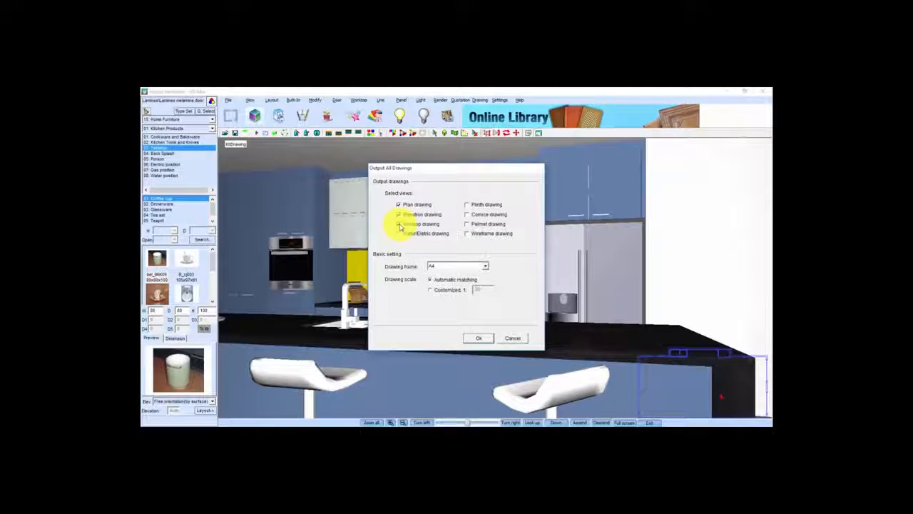
{"action": "left_click", "coordinate": [466, 232]}
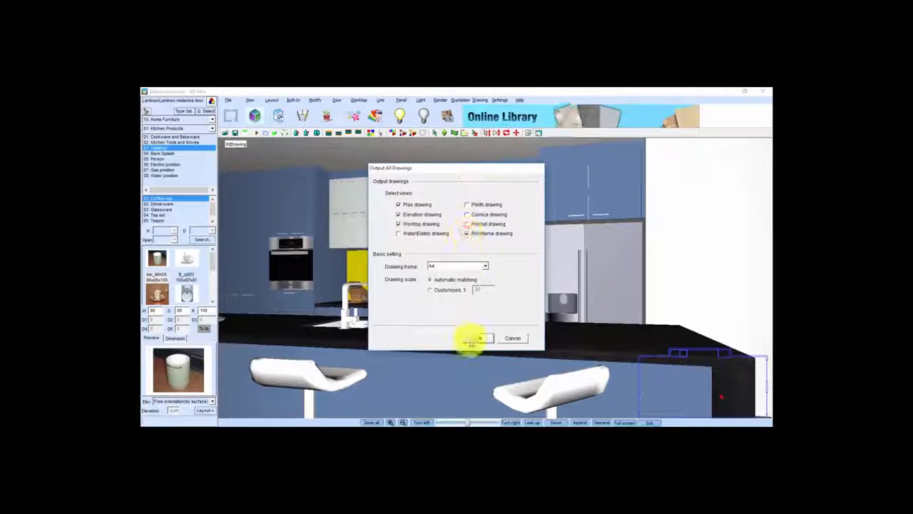
{"action": "left_click", "coordinate": [479, 337]}
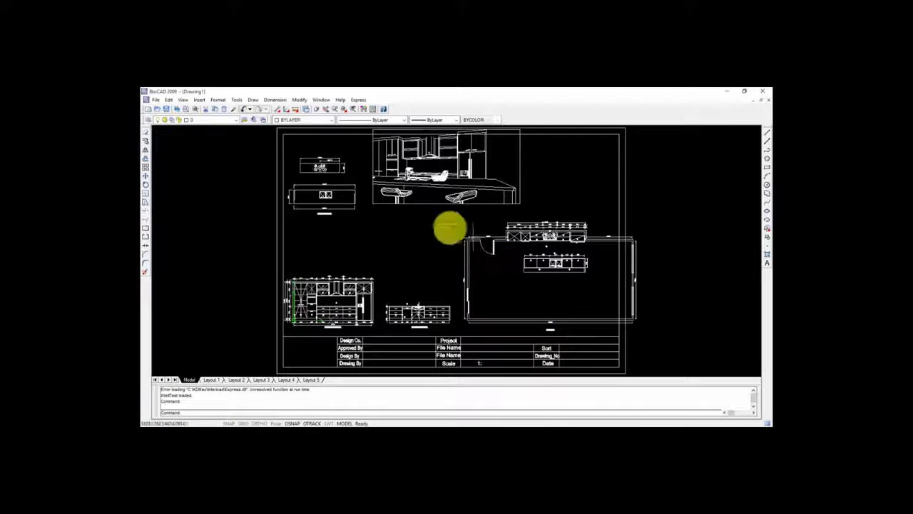
Delete the drawing frame and its title block from around the kitchen drawings
{"action": "scroll", "coordinate": [400, 262], "scroll_direction": "down", "scroll_amount": 1}
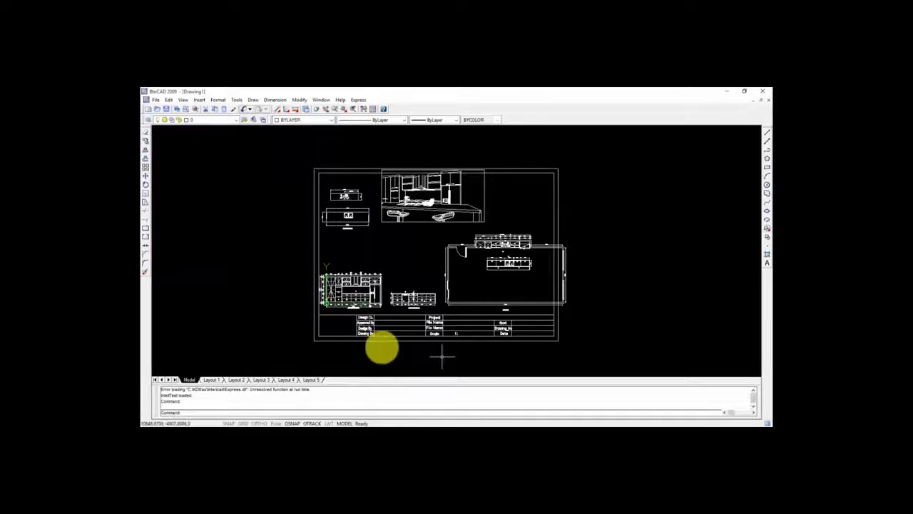
{"action": "left_click", "coordinate": [327, 238]}
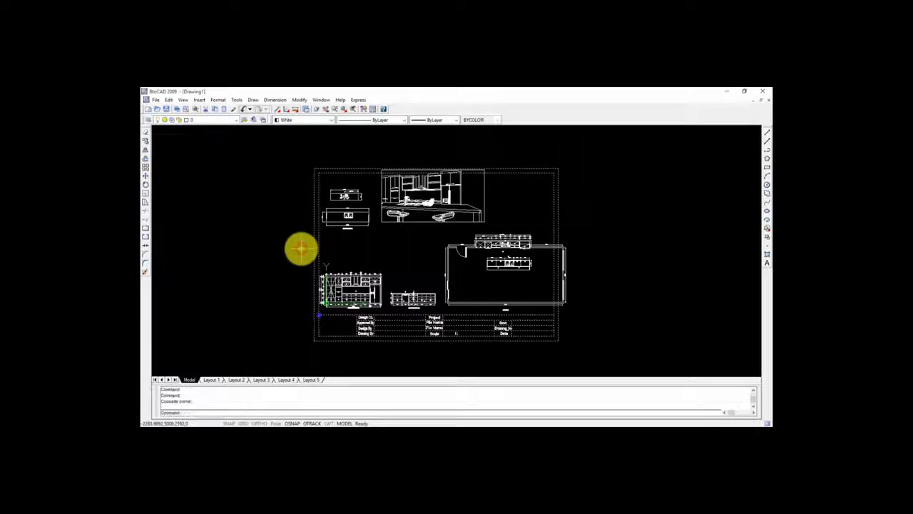
{"action": "key", "text": "Delete"}
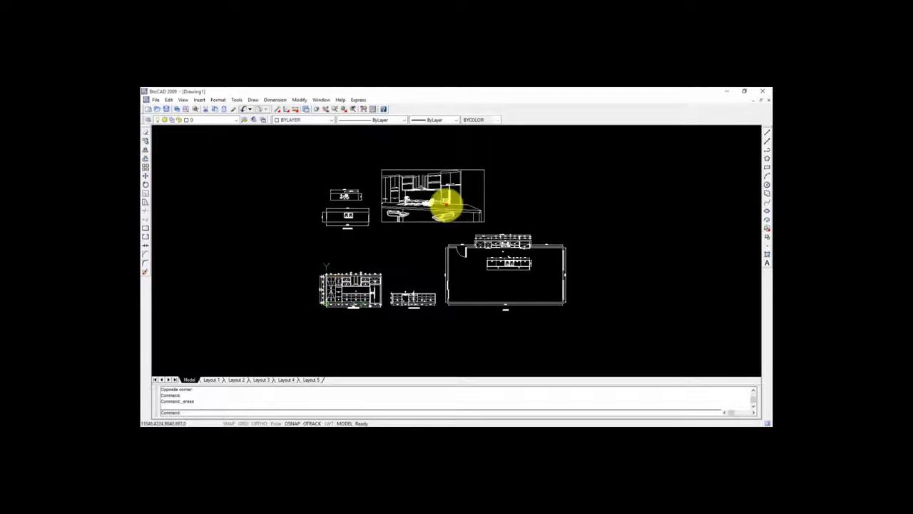
Move the wireframe perspective drawing to the right, away from the worktop plans
{"action": "left_click", "coordinate": [441, 189]}
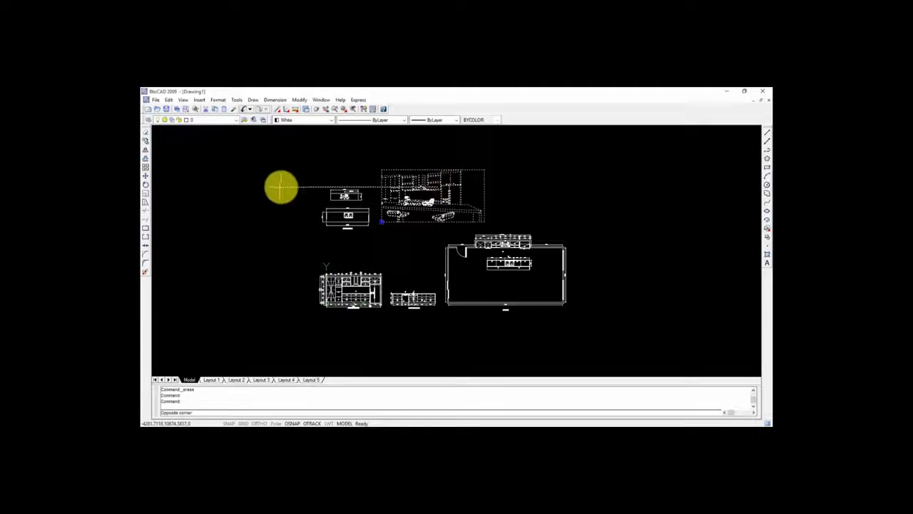
{"action": "left_click", "coordinate": [452, 192]}
{"action": "left_click", "coordinate": [147, 176]}
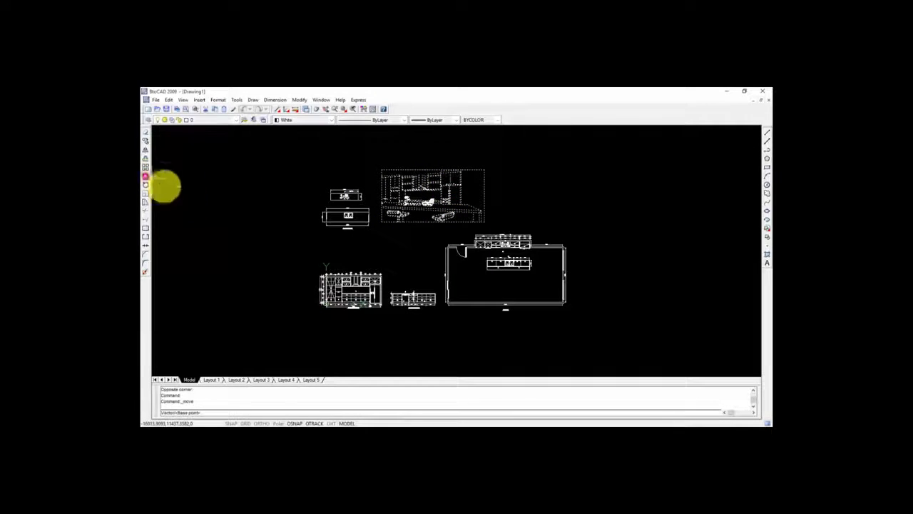
{"action": "left_click", "coordinate": [410, 191]}
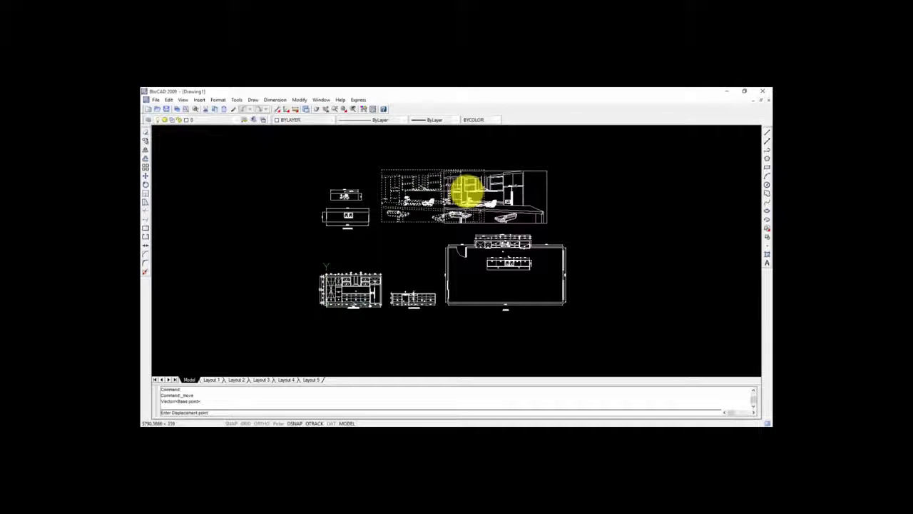
{"action": "left_click", "coordinate": [468, 190]}
Examine the hob and sink worktop plan drawings and their dimensions up close
{"action": "left_click", "coordinate": [388, 172]}
{"action": "left_click", "coordinate": [285, 232]}
{"action": "scroll", "coordinate": [310, 216], "scroll_direction": "up", "scroll_amount": 4}
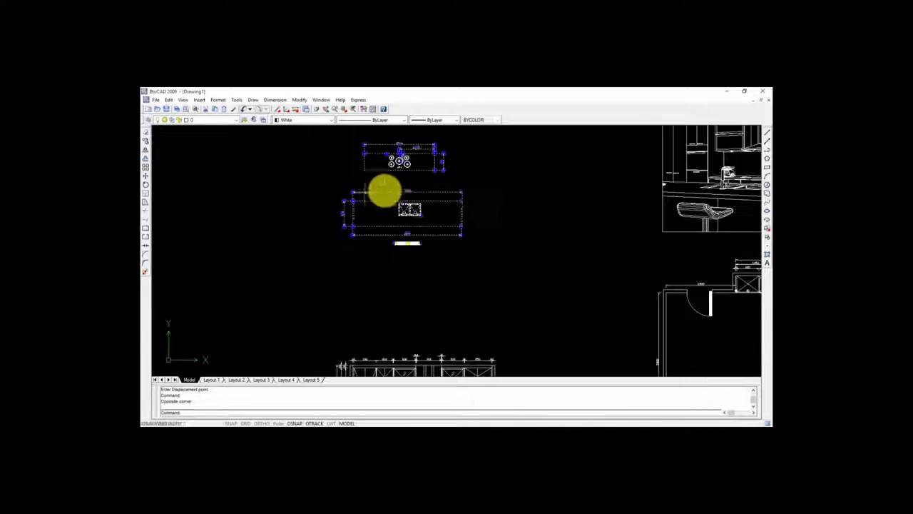
{"action": "scroll", "coordinate": [386, 191], "scroll_direction": "up", "scroll_amount": 4}
{"action": "key", "text": "Escape"}
{"action": "key", "text": "Escape"}
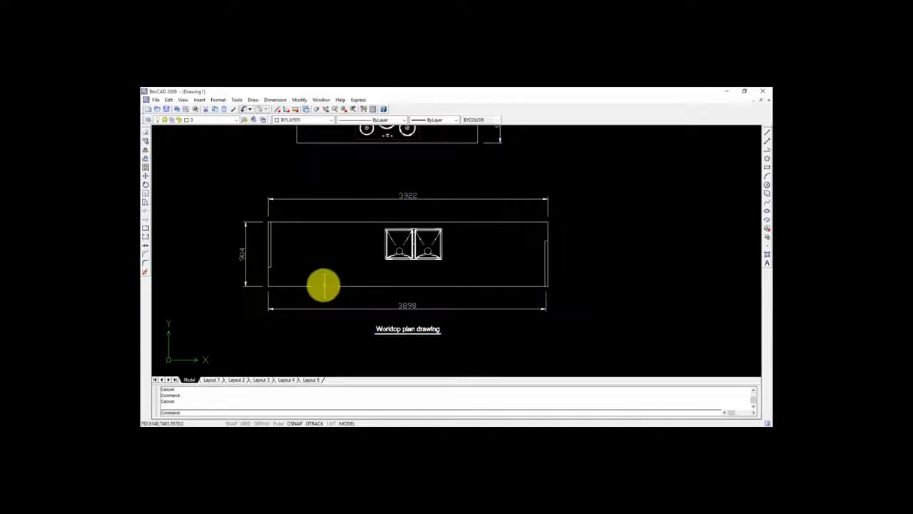
{"action": "scroll", "coordinate": [322, 281], "scroll_direction": "down", "scroll_amount": 5}
{"action": "scroll", "coordinate": [359, 198], "scroll_direction": "up", "scroll_amount": 3}
{"action": "scroll", "coordinate": [385, 150], "scroll_direction": "up", "scroll_amount": 1}
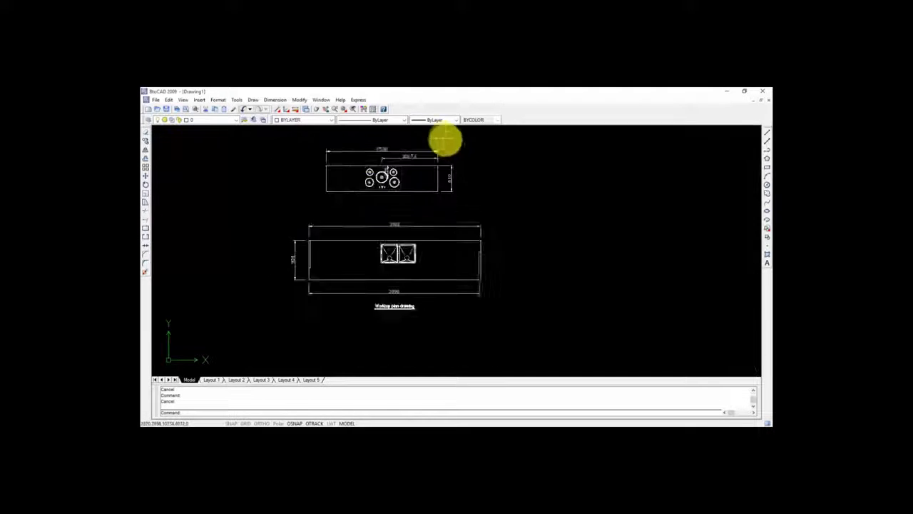
{"action": "scroll", "coordinate": [340, 188], "scroll_direction": "up", "scroll_amount": 3}
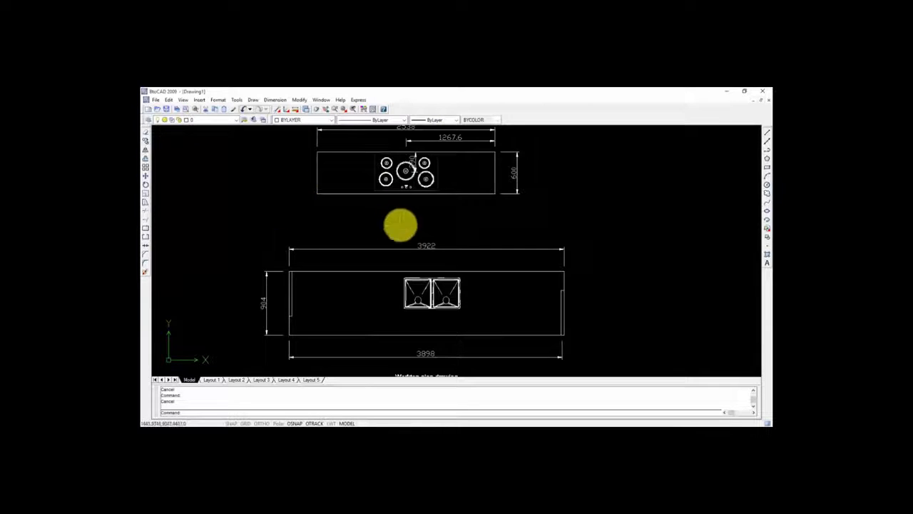
Add the multiline text "seen" with a height of 85 just below the hob worktop's front edge
{"action": "left_click", "coordinate": [768, 263]}
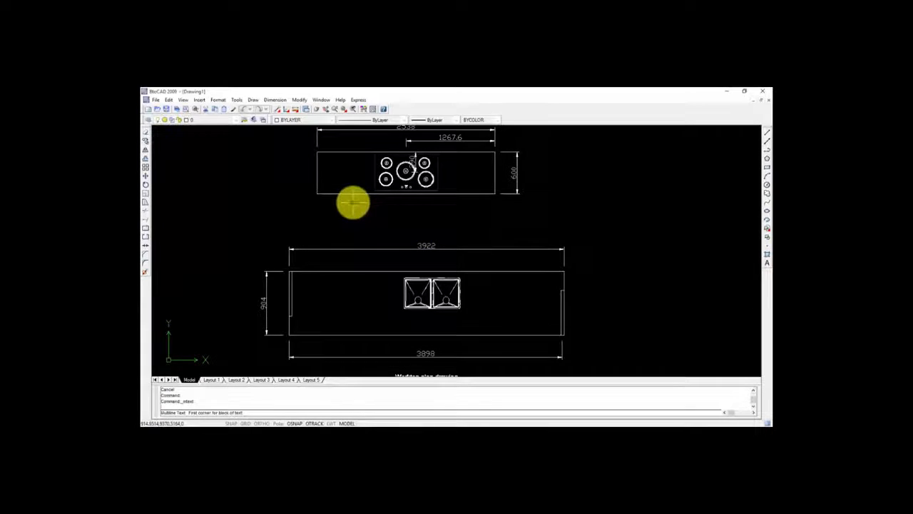
{"action": "left_click", "coordinate": [353, 203]}
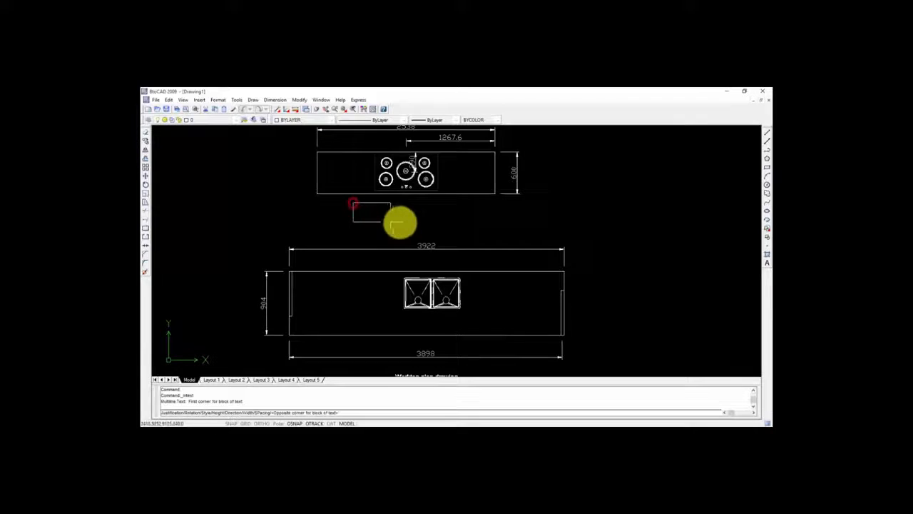
{"action": "left_click", "coordinate": [469, 218]}
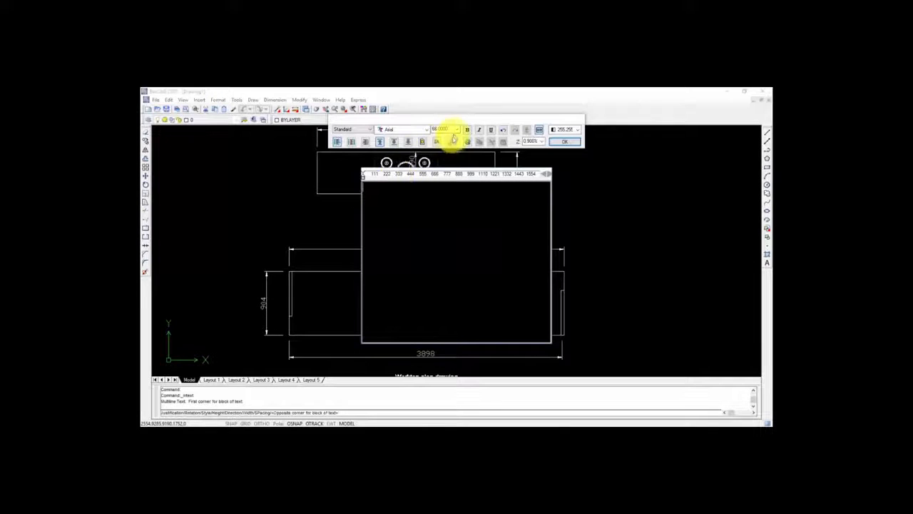
{"action": "left_click", "coordinate": [453, 129]}
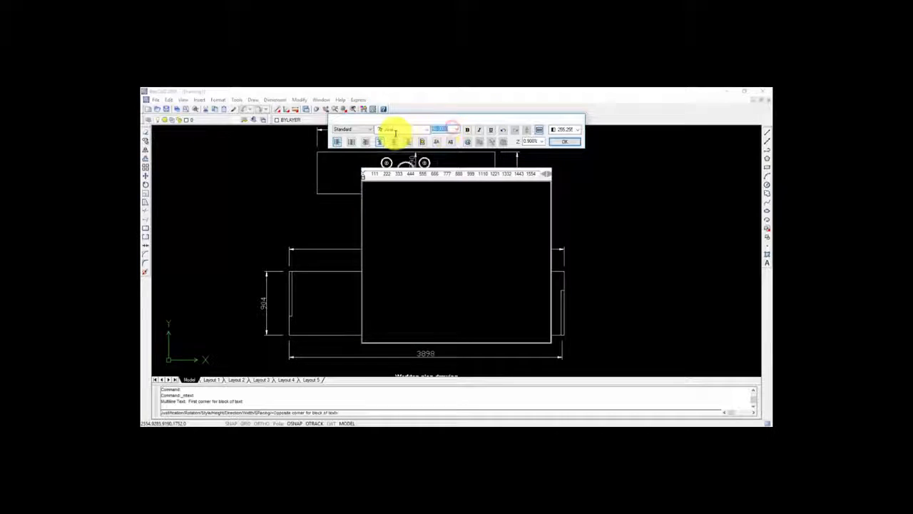
{"action": "type", "text": "85"}
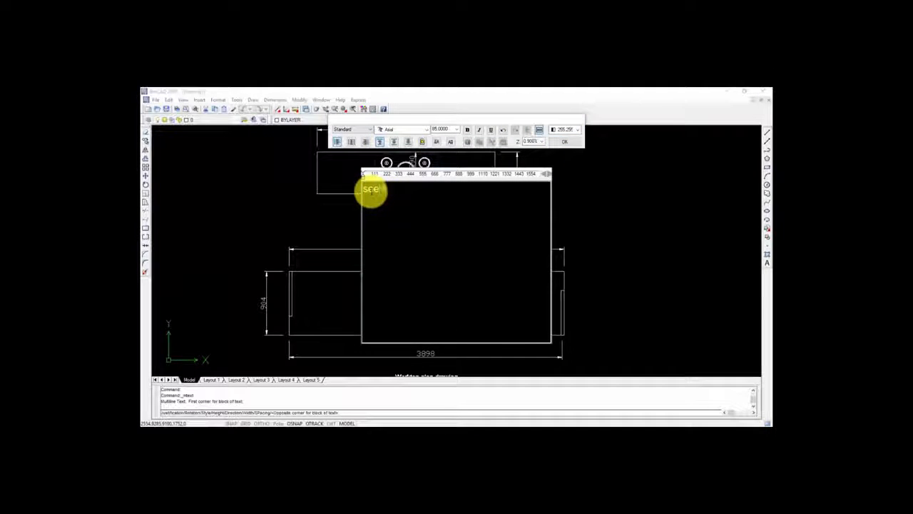
{"action": "type", "text": "n"}
{"action": "left_click", "coordinate": [565, 141]}
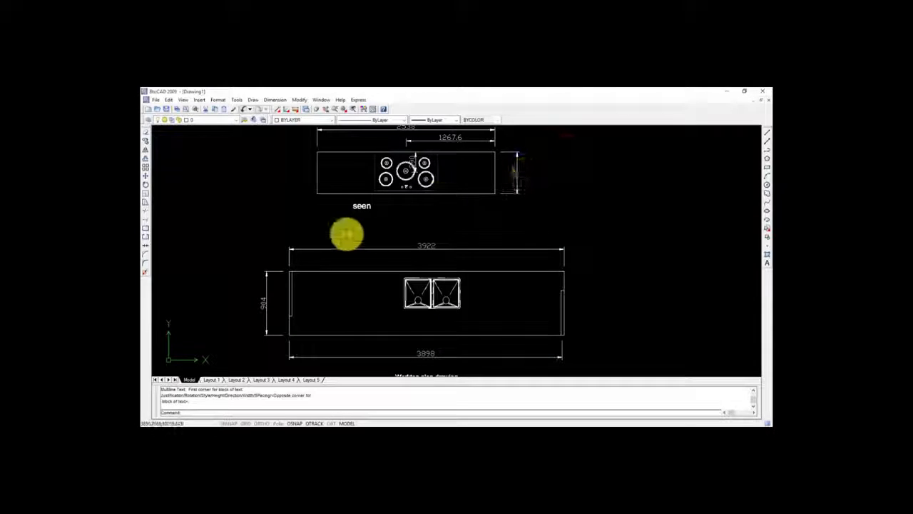
Move the "seen" label along the hob worktop's front edge until it sits centrally below the hob
{"action": "left_click", "coordinate": [362, 206]}
{"action": "left_click", "coordinate": [354, 204]}
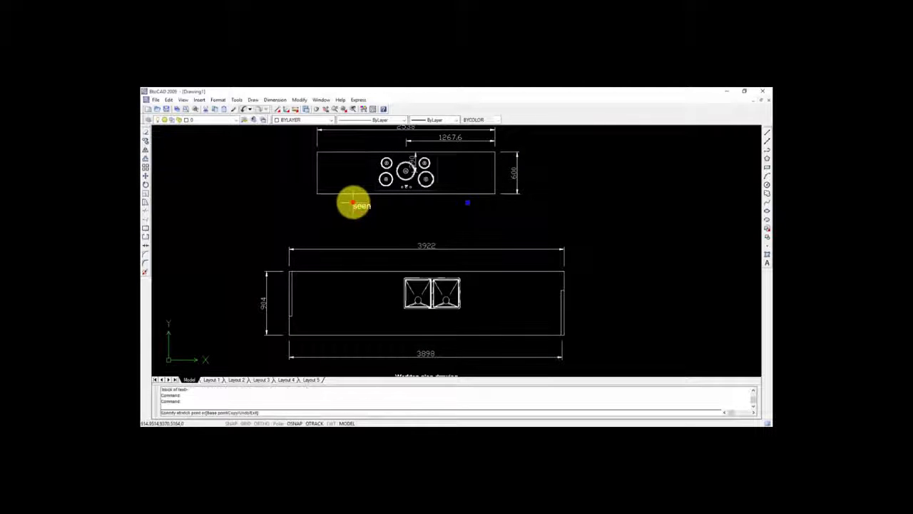
{"action": "left_click", "coordinate": [407, 205]}
Copy the "seen" label and paste it just above the sink worktop's upper edge, over the sink
{"action": "scroll", "coordinate": [424, 147], "scroll_direction": "down", "scroll_amount": 2}
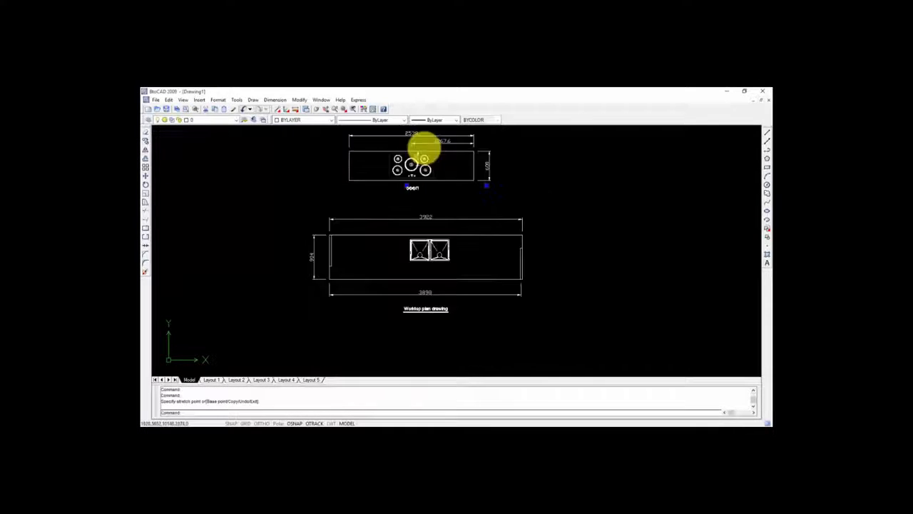
{"action": "scroll", "coordinate": [418, 179], "scroll_direction": "up", "scroll_amount": 1}
{"action": "right_click", "coordinate": [414, 174]}
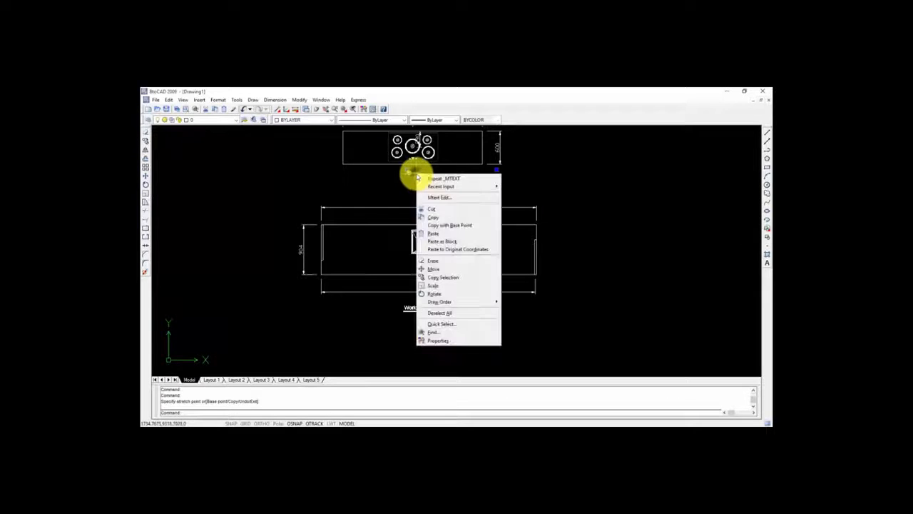
{"action": "left_click", "coordinate": [433, 218]}
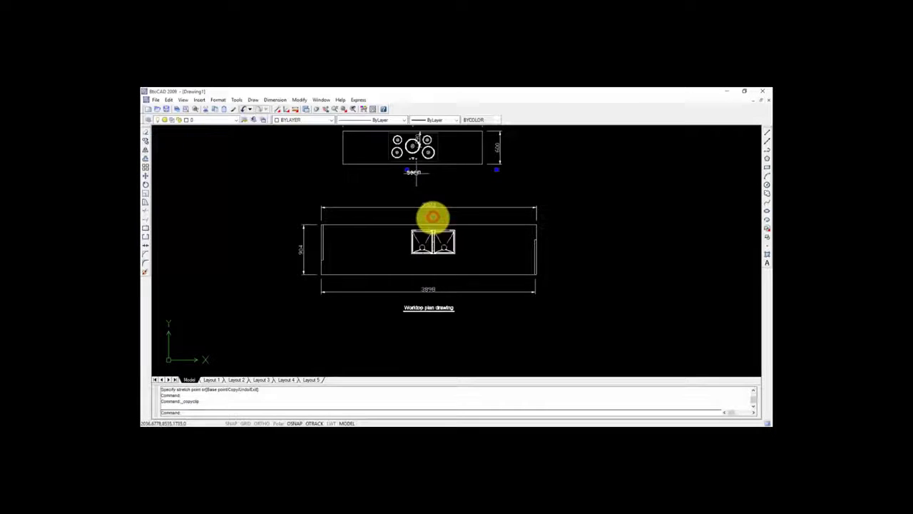
{"action": "scroll", "coordinate": [428, 235], "scroll_direction": "up", "scroll_amount": 3}
{"action": "right_click", "coordinate": [424, 218]}
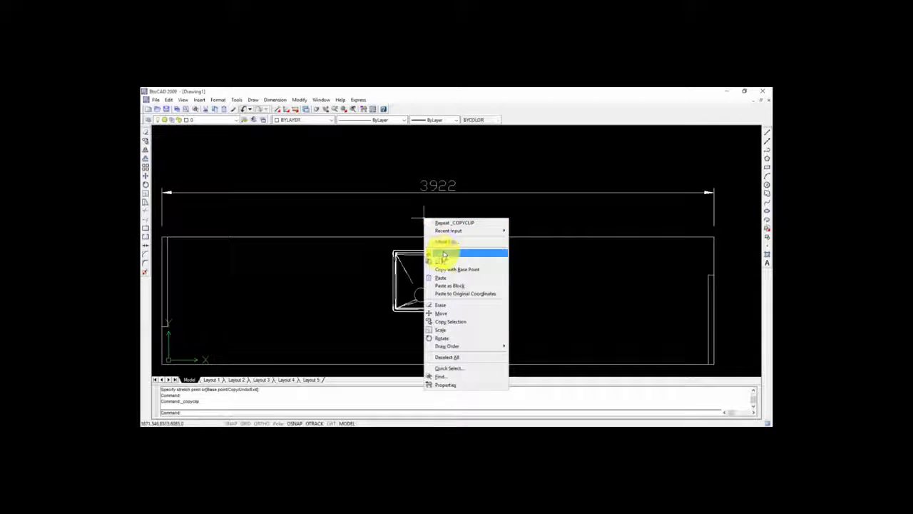
{"action": "left_click", "coordinate": [440, 278]}
{"action": "left_click", "coordinate": [416, 227]}
Paste another "seen" label just below the sink worktop's lower edge, above the 3898 dimension line
{"action": "scroll", "coordinate": [414, 178], "scroll_direction": "down", "scroll_amount": 3}
{"action": "right_click", "coordinate": [417, 278]}
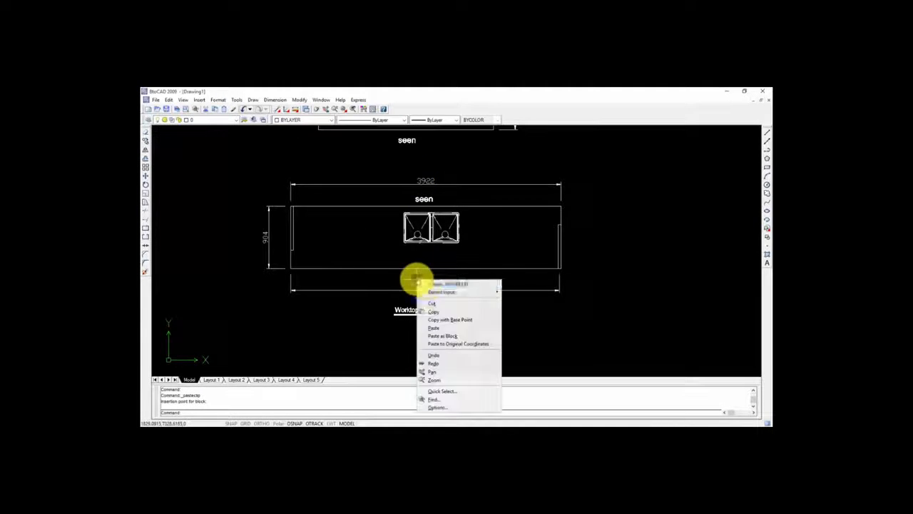
{"action": "left_click", "coordinate": [432, 329]}
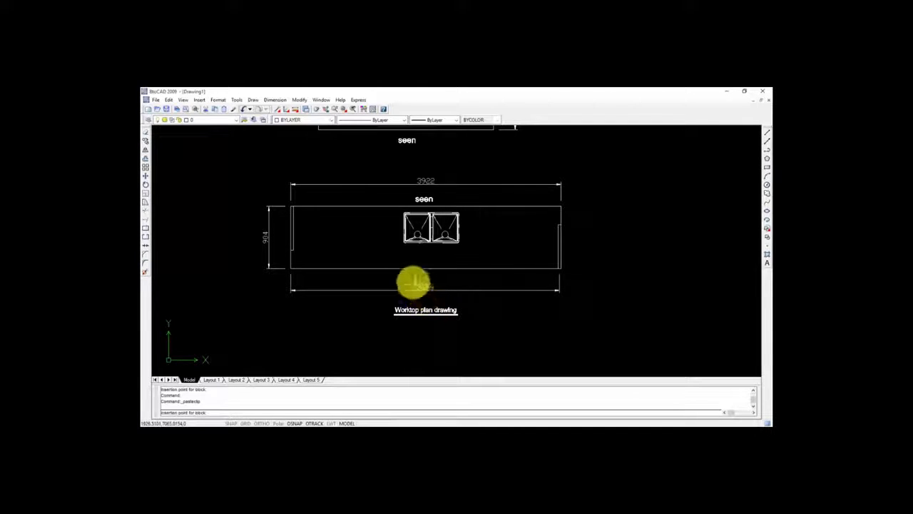
{"action": "left_click", "coordinate": [379, 279]}
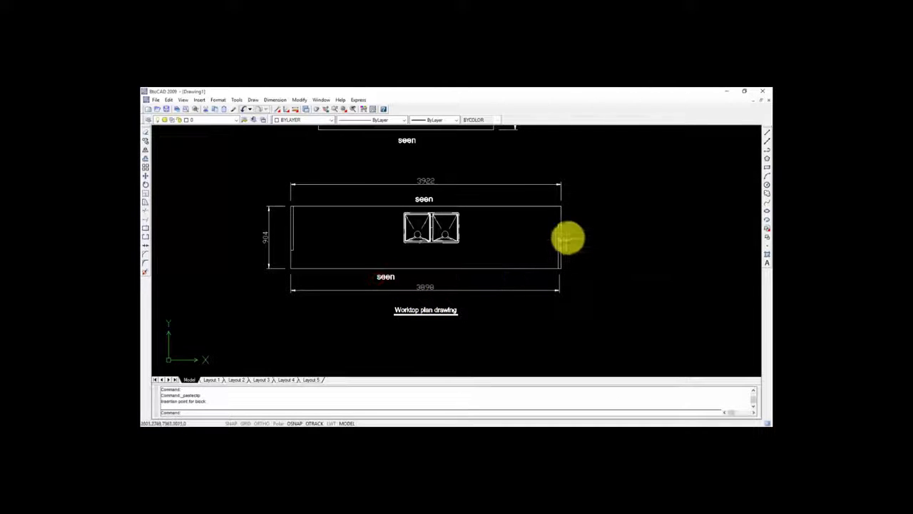
Paste a "seen" label beside the right end and another beside the left end of the sink worktop
{"action": "right_click", "coordinate": [571, 239]}
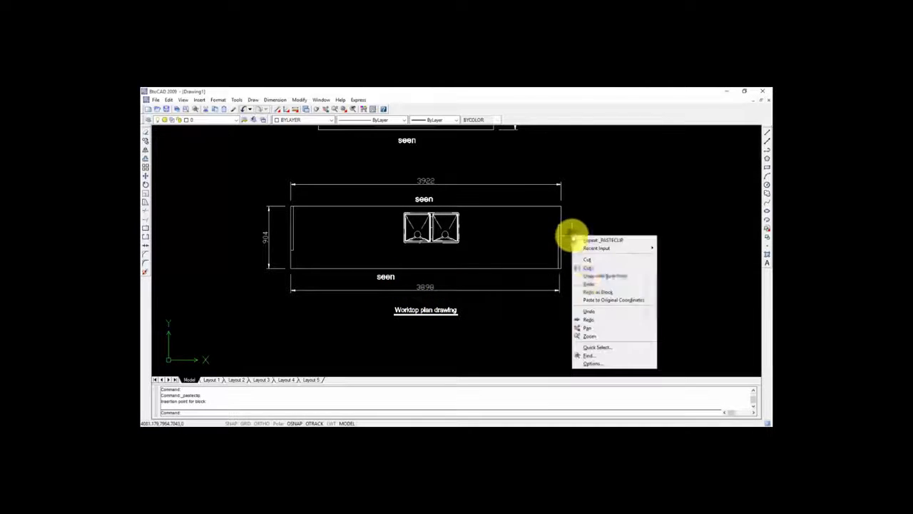
{"action": "left_click", "coordinate": [588, 283]}
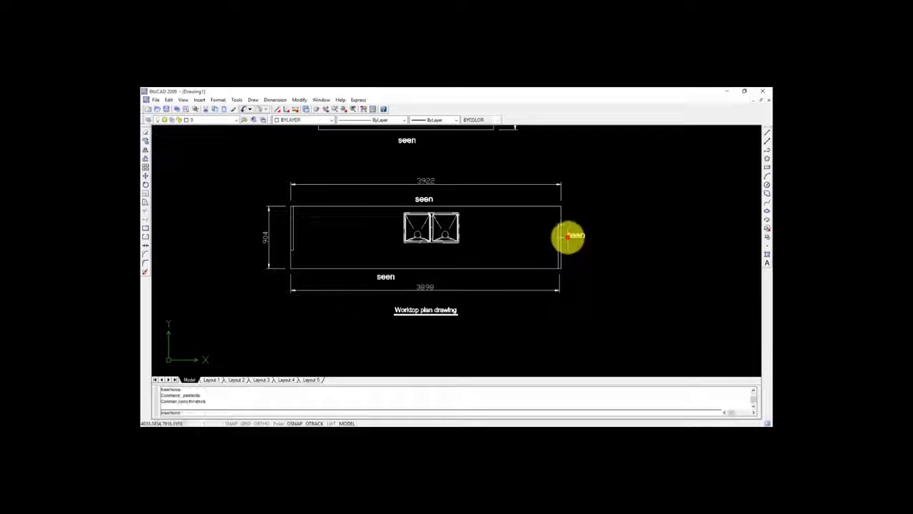
{"action": "left_click", "coordinate": [569, 237]}
{"action": "right_click", "coordinate": [259, 222]}
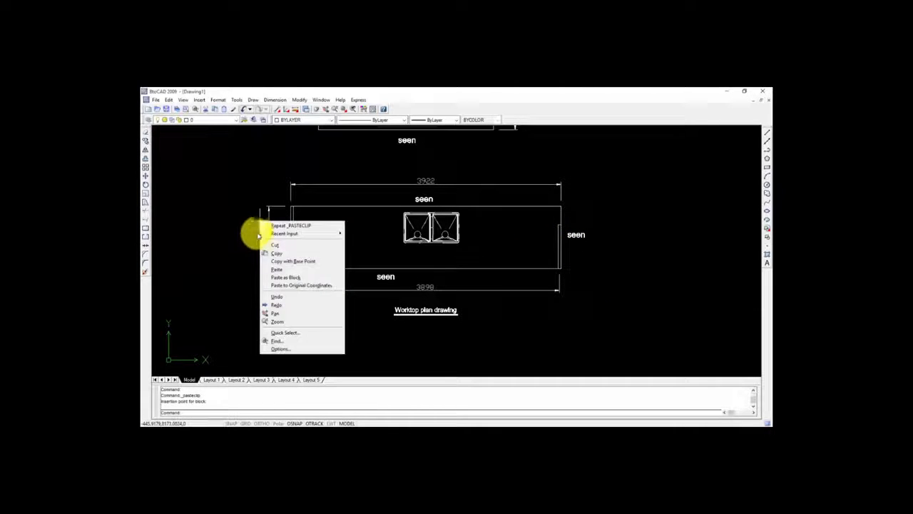
{"action": "left_click", "coordinate": [276, 269]}
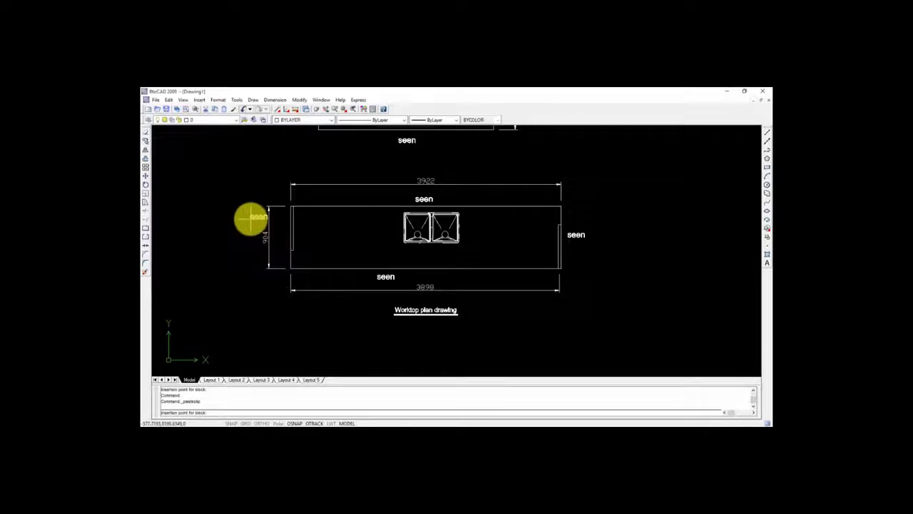
{"action": "left_click", "coordinate": [245, 220]}
Check the "seen" edge labels across both the sink and hob worktop plans
{"action": "scroll", "coordinate": [314, 235], "scroll_direction": "down", "scroll_amount": 2}
{"action": "scroll", "coordinate": [320, 220], "scroll_direction": "up", "scroll_amount": 2}
{"action": "scroll", "coordinate": [438, 263], "scroll_direction": "down", "scroll_amount": 1}
{"action": "scroll", "coordinate": [321, 181], "scroll_direction": "down", "scroll_amount": 2}
{"action": "scroll", "coordinate": [367, 147], "scroll_direction": "down", "scroll_amount": 2}
{"action": "scroll", "coordinate": [365, 153], "scroll_direction": "up", "scroll_amount": 3}
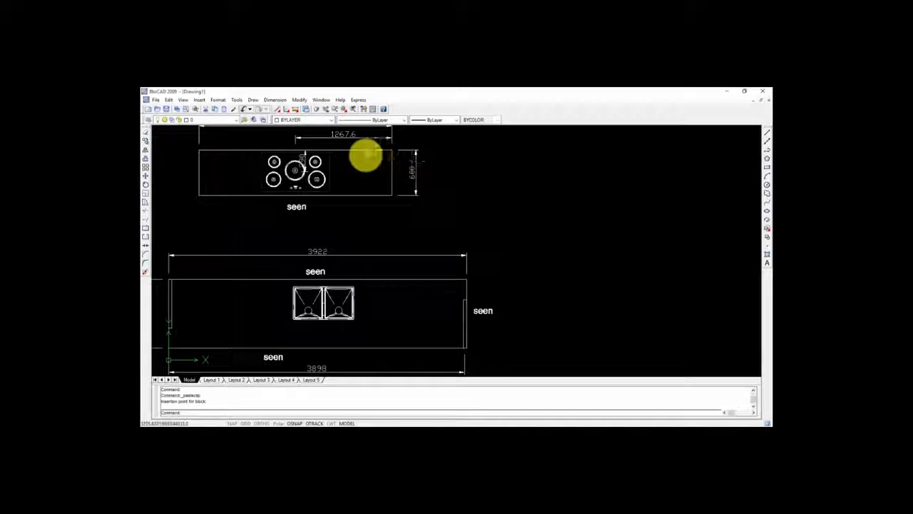
Move both labelled worktop plans together down and slightly right, closer above the A View elevation drawing
{"action": "scroll", "coordinate": [383, 179], "scroll_direction": "down", "scroll_amount": 1}
{"action": "scroll", "coordinate": [333, 151], "scroll_direction": "up", "scroll_amount": 2}
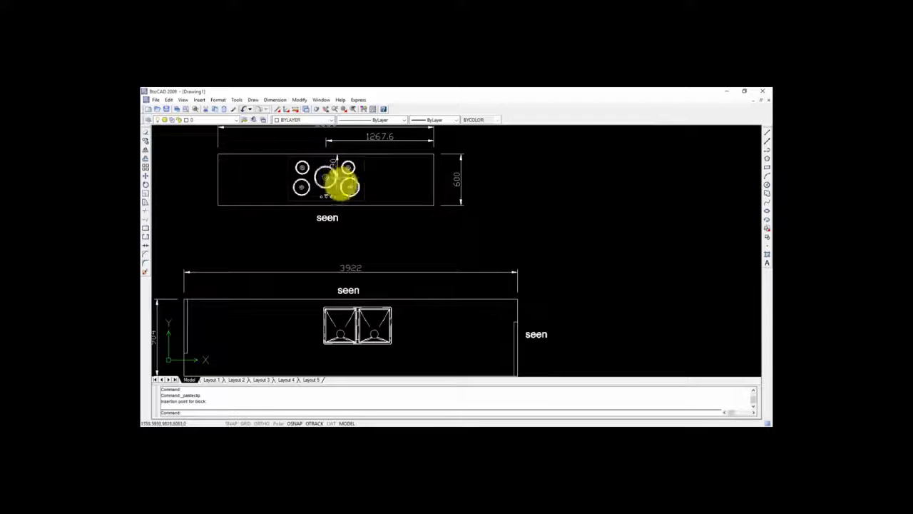
{"action": "scroll", "coordinate": [416, 192], "scroll_direction": "down", "scroll_amount": 2}
{"action": "scroll", "coordinate": [387, 261], "scroll_direction": "up", "scroll_amount": 3}
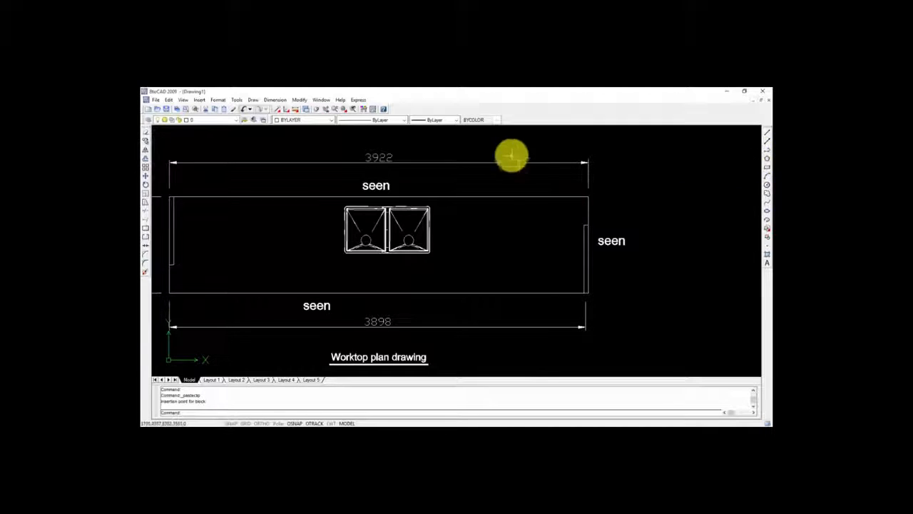
{"action": "scroll", "coordinate": [438, 179], "scroll_direction": "down", "scroll_amount": 5}
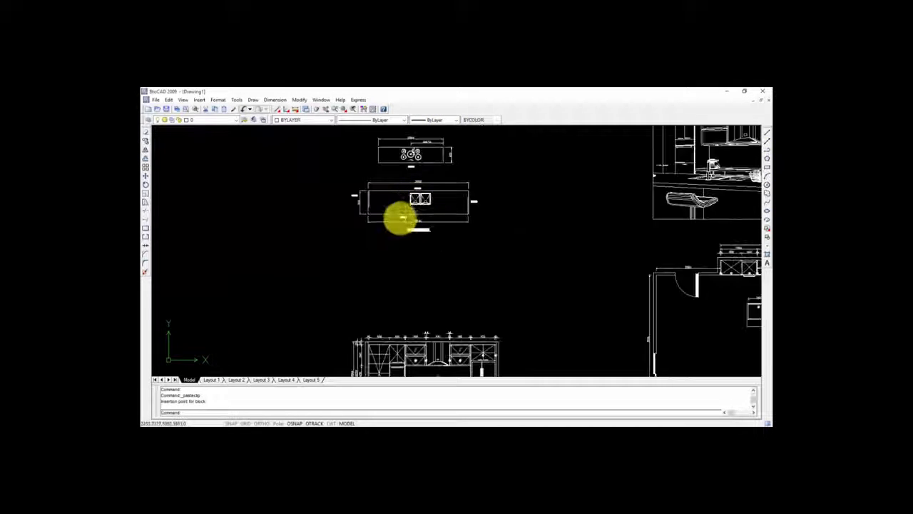
{"action": "left_click", "coordinate": [497, 151]}
{"action": "left_click", "coordinate": [325, 240]}
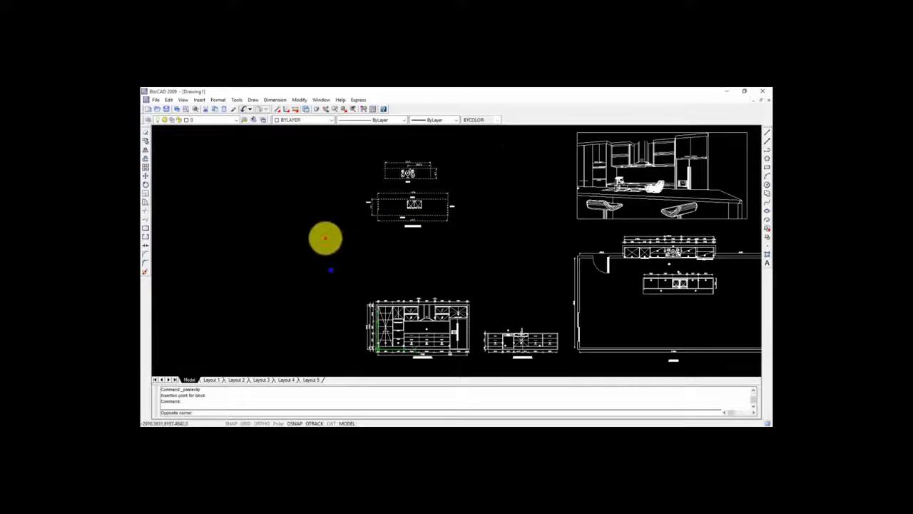
{"action": "left_click", "coordinate": [146, 175]}
{"action": "left_click", "coordinate": [409, 204]}
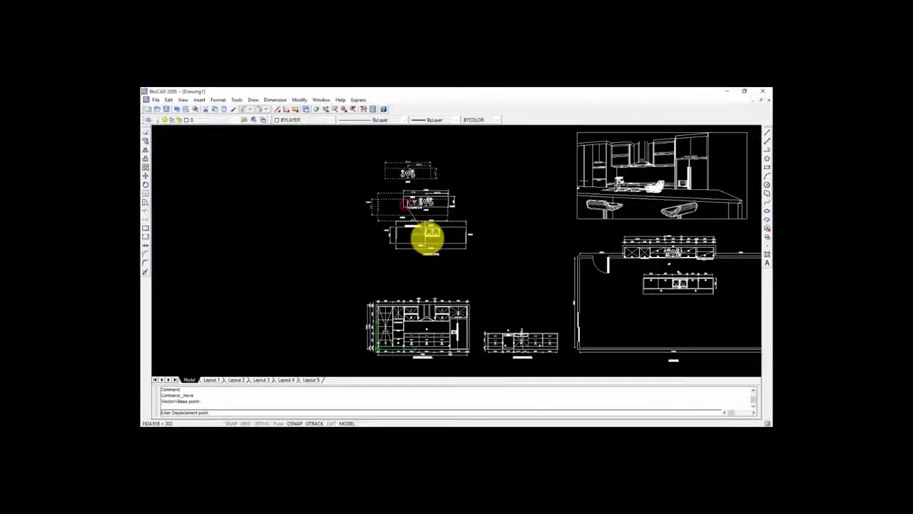
{"action": "left_click", "coordinate": [432, 245]}
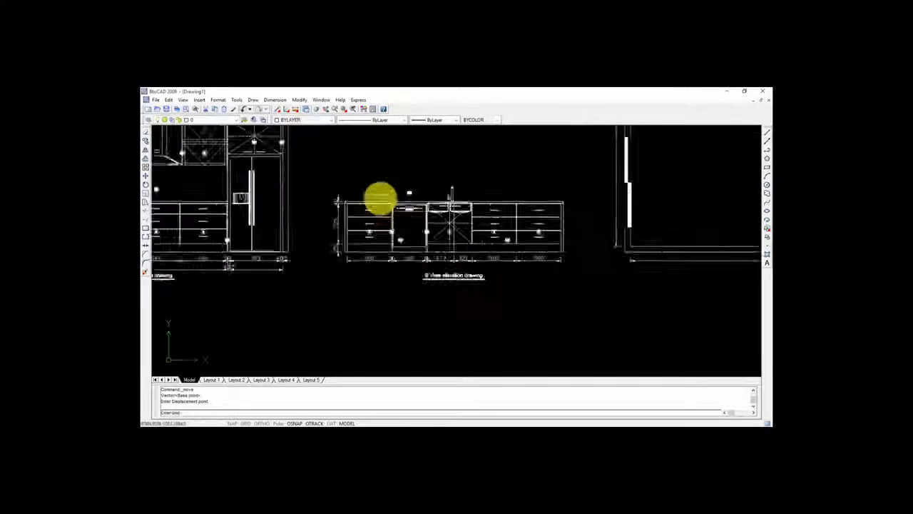
Check the A View and B View elevations and the floor plan's dimensions and cabinet numbers
{"action": "scroll", "coordinate": [434, 192], "scroll_direction": "down", "scroll_amount": 4}
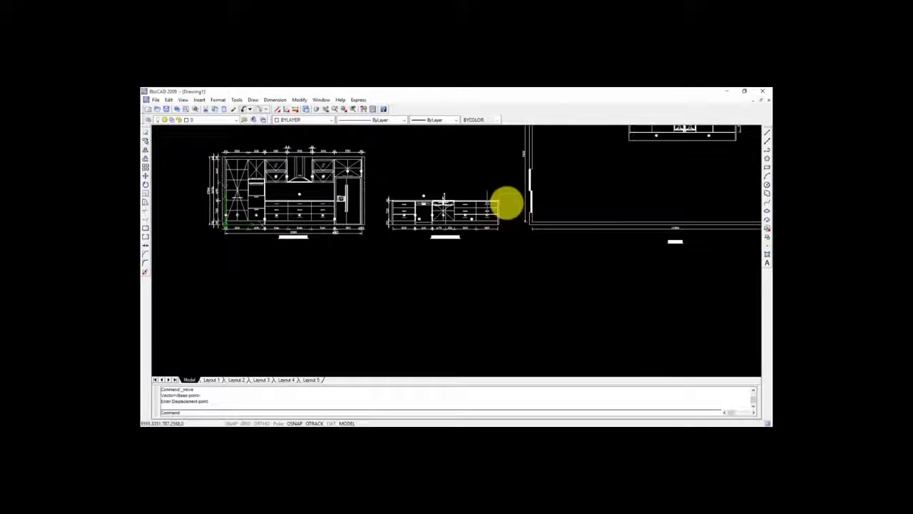
{"action": "scroll", "coordinate": [349, 174], "scroll_direction": "up", "scroll_amount": 4}
{"action": "scroll", "coordinate": [398, 191], "scroll_direction": "up", "scroll_amount": 3}
{"action": "scroll", "coordinate": [379, 292], "scroll_direction": "down", "scroll_amount": 2}
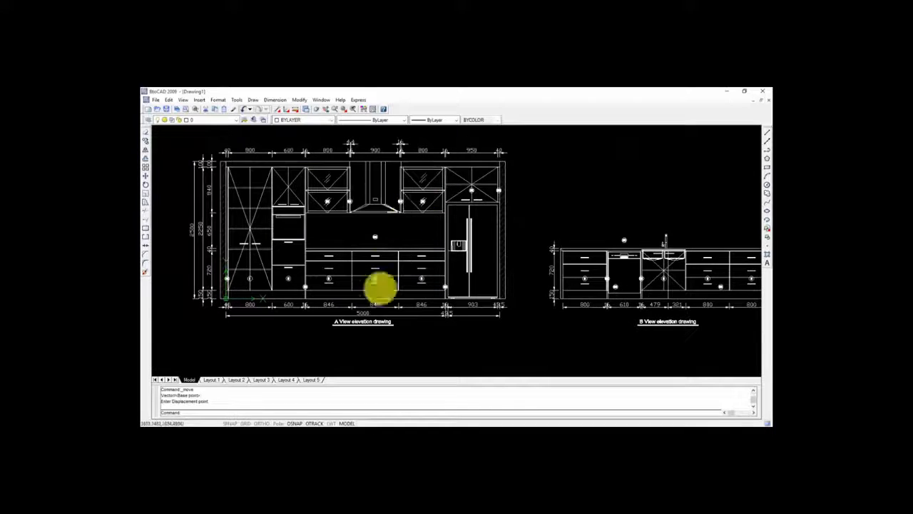
{"action": "scroll", "coordinate": [298, 261], "scroll_direction": "down", "scroll_amount": 4}
{"action": "scroll", "coordinate": [526, 238], "scroll_direction": "down", "scroll_amount": 2}
{"action": "scroll", "coordinate": [493, 205], "scroll_direction": "up", "scroll_amount": 4}
{"action": "scroll", "coordinate": [493, 205], "scroll_direction": "up", "scroll_amount": 5}
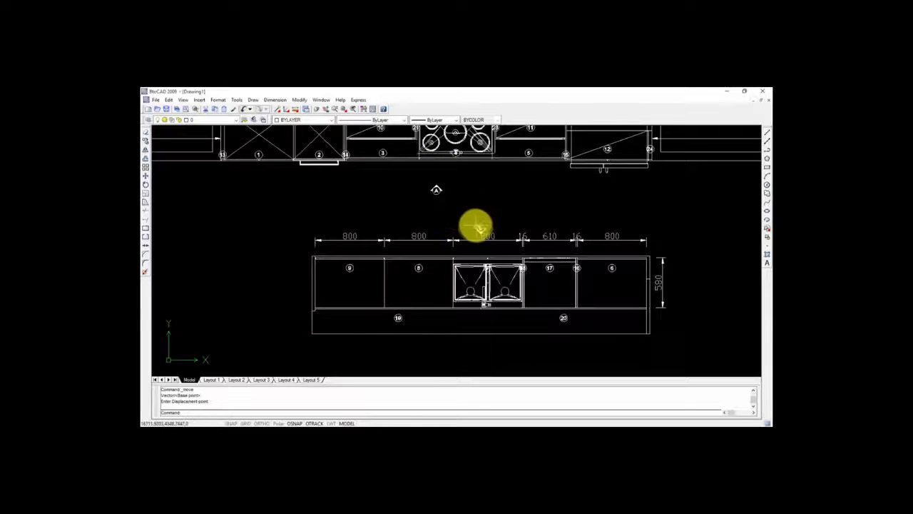
{"action": "scroll", "coordinate": [424, 246], "scroll_direction": "down", "scroll_amount": 5}
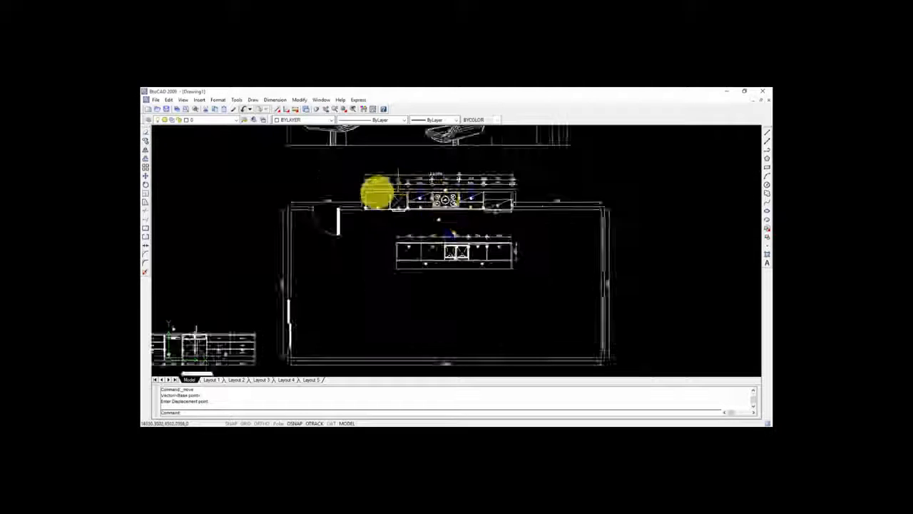
Move the wireframe perspective drawing left, above the gap between the worktop plans and the floor plan
{"action": "scroll", "coordinate": [470, 207], "scroll_direction": "down", "scroll_amount": 3}
{"action": "scroll", "coordinate": [545, 149], "scroll_direction": "up", "scroll_amount": 3}
{"action": "left_click", "coordinate": [546, 145]}
{"action": "left_click", "coordinate": [389, 212]}
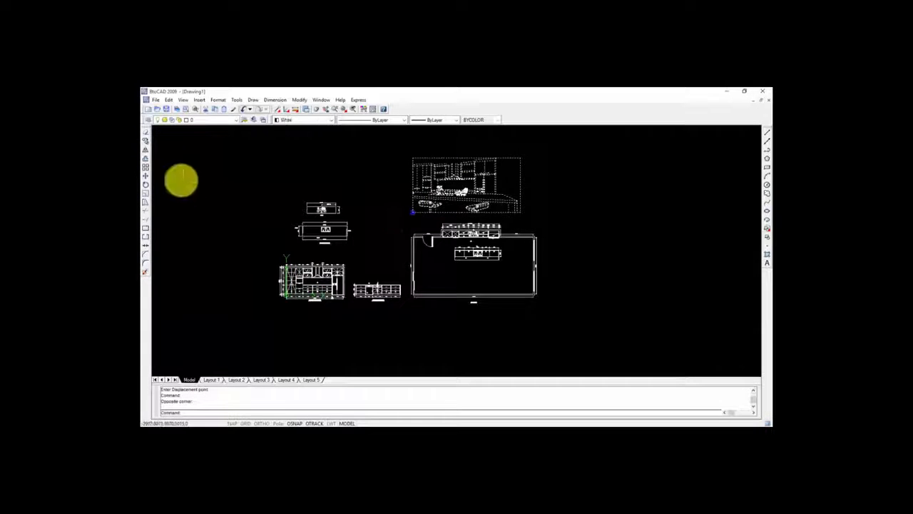
{"action": "left_click", "coordinate": [146, 178]}
{"action": "left_click", "coordinate": [451, 187]}
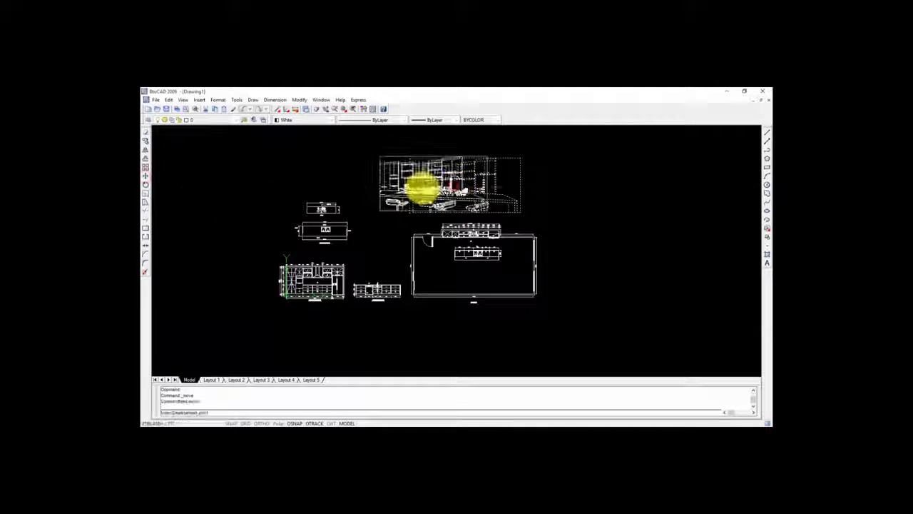
{"action": "left_click", "coordinate": [401, 190]}
{"action": "scroll", "coordinate": [544, 192], "scroll_direction": "down", "scroll_amount": 2}
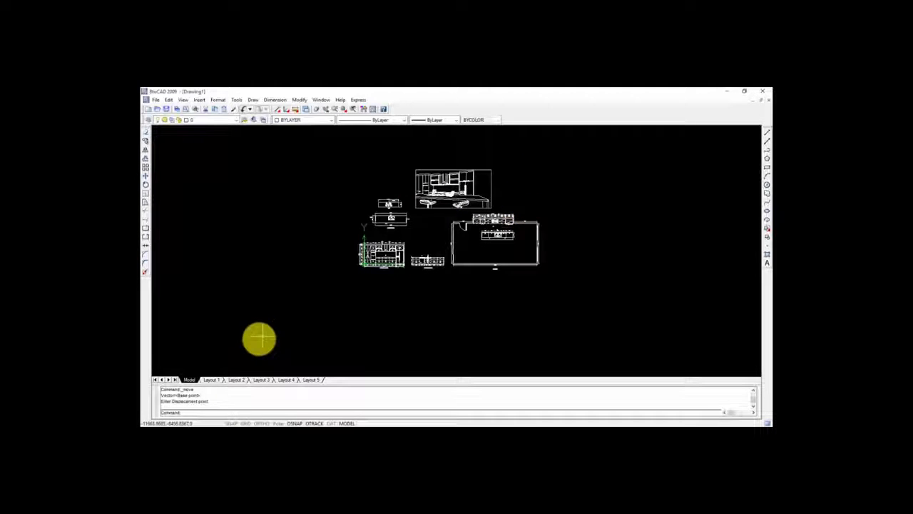
Open Layout 1, scale the viewport so all drawings fit inside the sheet frame, and return to paper space
{"action": "left_click", "coordinate": [211, 379]}
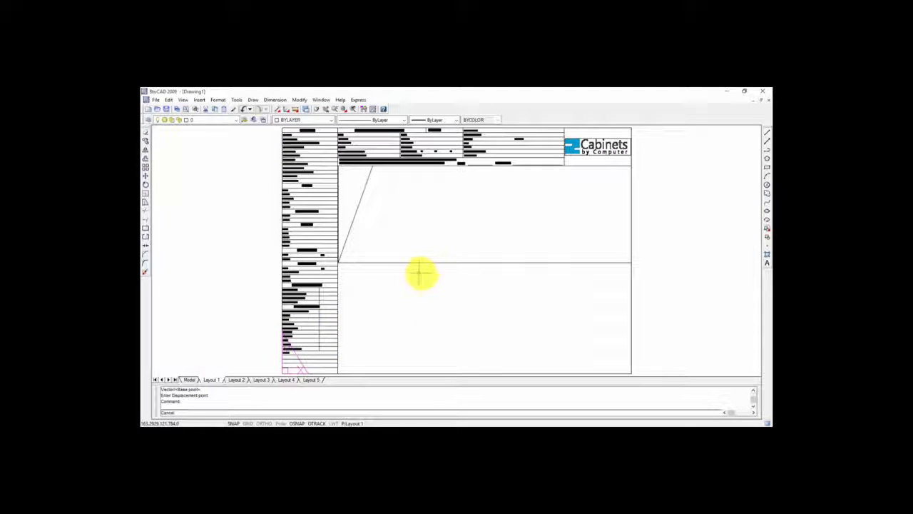
{"action": "double_click", "coordinate": [468, 287]}
{"action": "scroll", "coordinate": [414, 284], "scroll_direction": "down", "scroll_amount": 6}
{"action": "scroll", "coordinate": [418, 277], "scroll_direction": "down", "scroll_amount": 8}
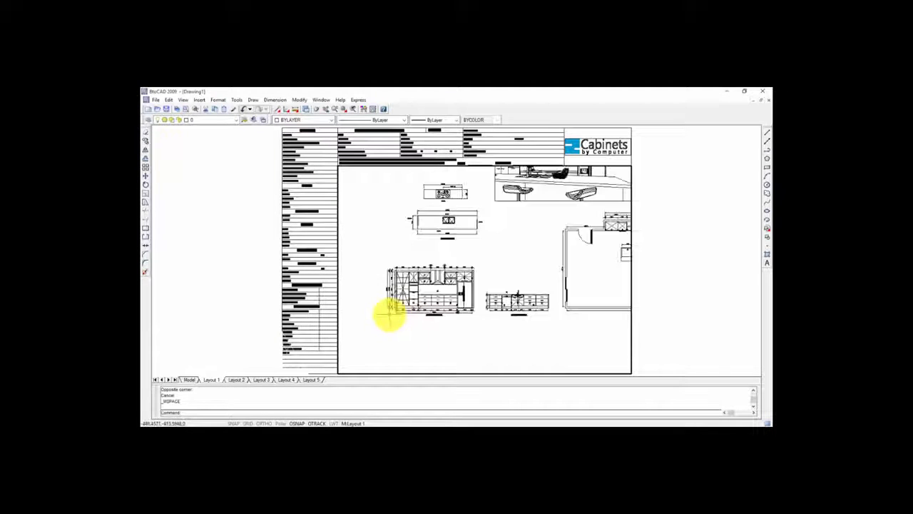
{"action": "scroll", "coordinate": [389, 314], "scroll_direction": "down", "scroll_amount": 2}
{"action": "scroll", "coordinate": [446, 278], "scroll_direction": "up", "scroll_amount": 4}
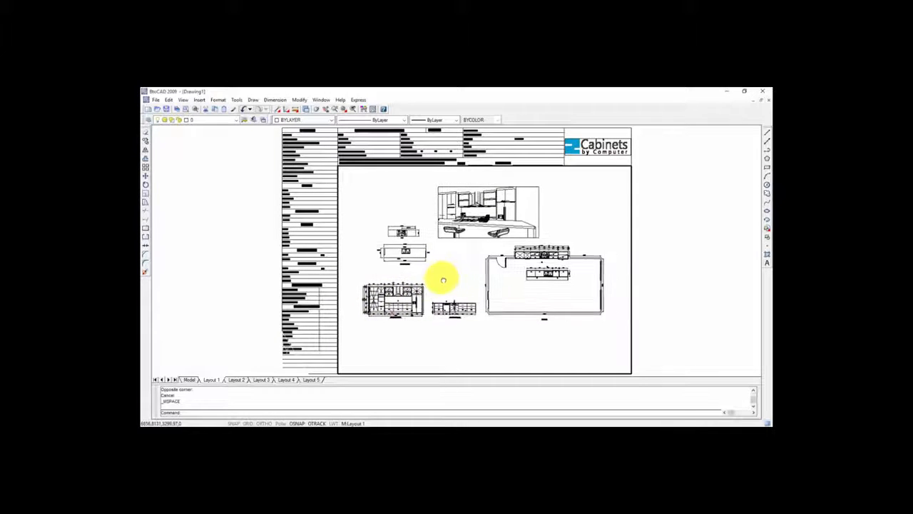
{"action": "scroll", "coordinate": [439, 281], "scroll_direction": "up", "scroll_amount": 1}
{"action": "scroll", "coordinate": [439, 281], "scroll_direction": "down", "scroll_amount": 1}
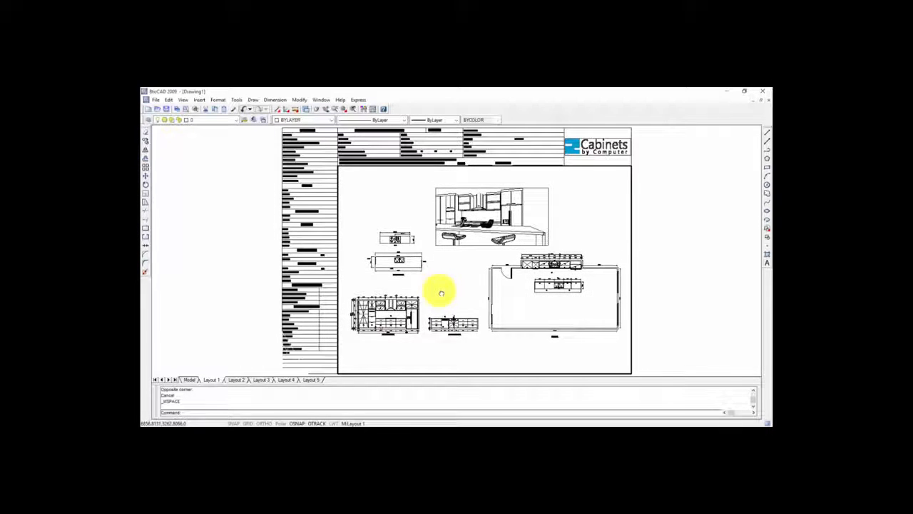
{"action": "double_click", "coordinate": [715, 288]}
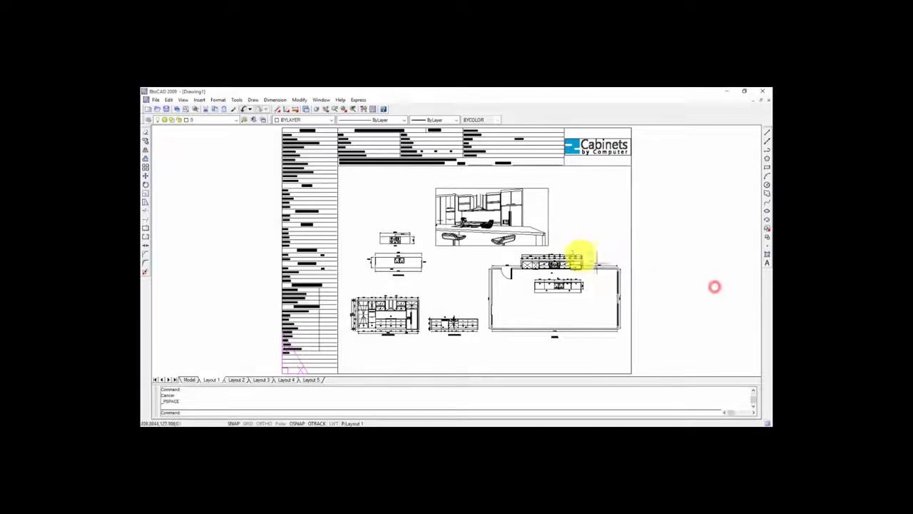
Examine the fittings, door, splashback and bench specification fields on the layout sheet
{"action": "scroll", "coordinate": [503, 214], "scroll_direction": "up", "scroll_amount": 3}
{"action": "scroll", "coordinate": [486, 177], "scroll_direction": "down", "scroll_amount": 1}
{"action": "scroll", "coordinate": [520, 240], "scroll_direction": "down", "scroll_amount": 4}
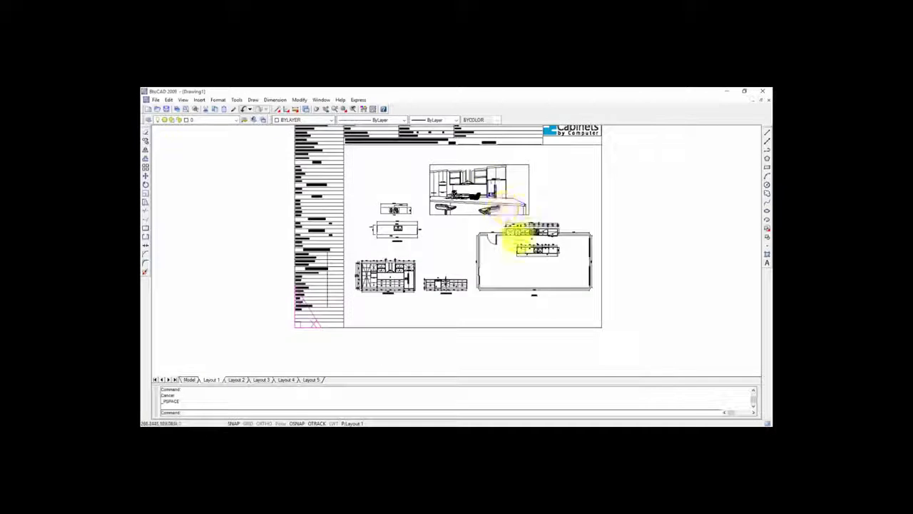
{"action": "scroll", "coordinate": [373, 133], "scroll_direction": "up", "scroll_amount": 6}
{"action": "scroll", "coordinate": [346, 171], "scroll_direction": "up", "scroll_amount": 4}
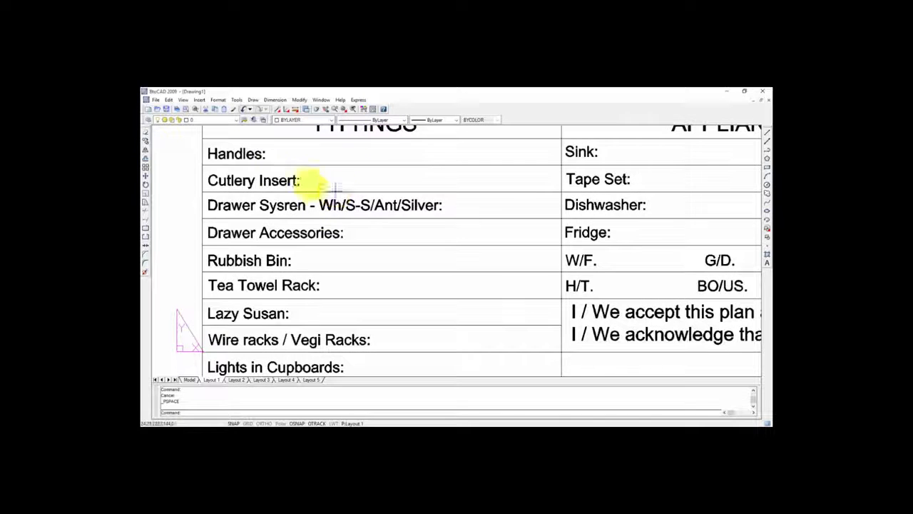
{"action": "scroll", "coordinate": [265, 127], "scroll_direction": "down", "scroll_amount": 3}
{"action": "scroll", "coordinate": [279, 155], "scroll_direction": "down", "scroll_amount": 2}
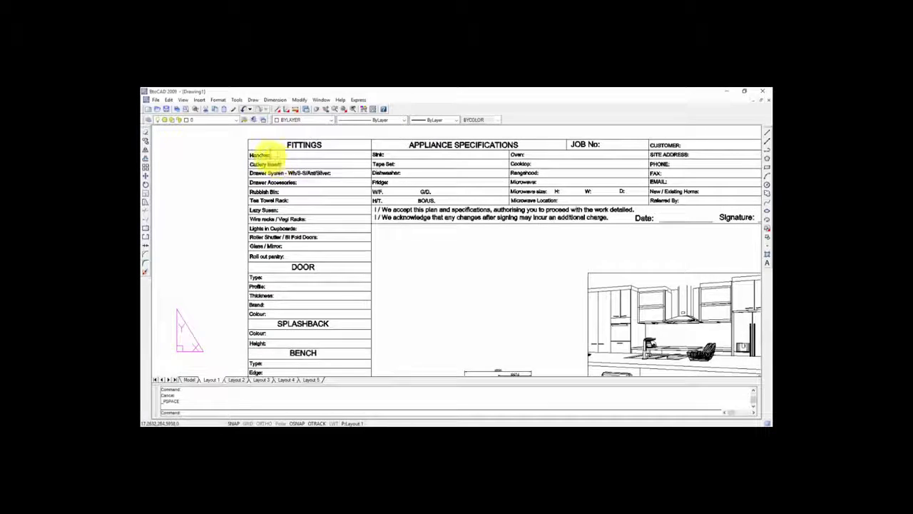
{"action": "scroll", "coordinate": [271, 153], "scroll_direction": "up", "scroll_amount": 3}
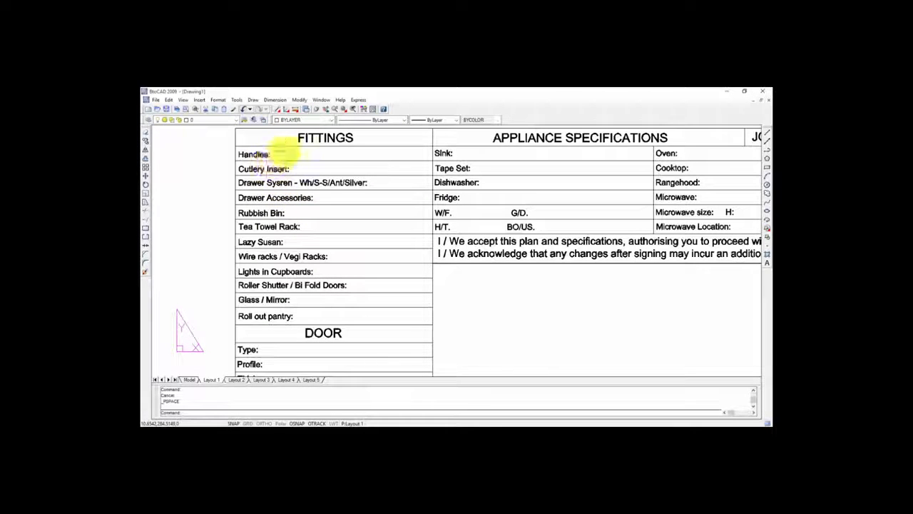
{"action": "scroll", "coordinate": [286, 151], "scroll_direction": "down", "scroll_amount": 2}
{"action": "scroll", "coordinate": [284, 161], "scroll_direction": "down", "scroll_amount": 2}
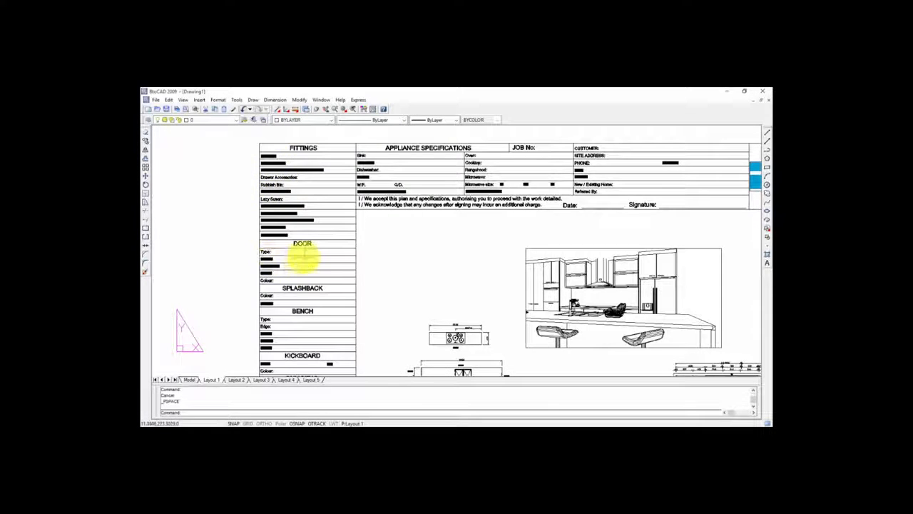
{"action": "scroll", "coordinate": [301, 243], "scroll_direction": "up", "scroll_amount": 3}
{"action": "scroll", "coordinate": [285, 207], "scroll_direction": "down", "scroll_amount": 3}
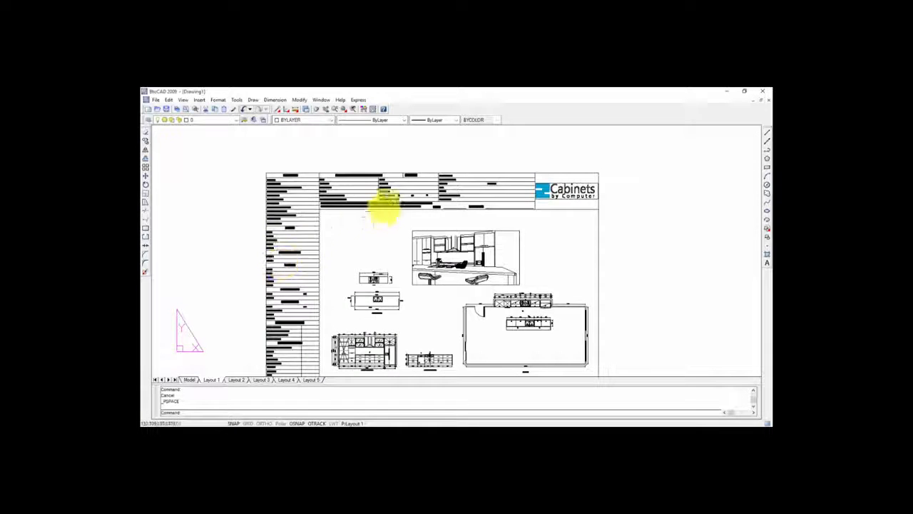
Examine the appliance, job, customer and signature fields in the sheet's header, then fit the whole sheet in view
{"action": "scroll", "coordinate": [391, 175], "scroll_direction": "up", "scroll_amount": 3}
{"action": "scroll", "coordinate": [449, 163], "scroll_direction": "down", "scroll_amount": 3}
{"action": "scroll", "coordinate": [448, 161], "scroll_direction": "up", "scroll_amount": 3}
{"action": "scroll", "coordinate": [446, 160], "scroll_direction": "up", "scroll_amount": 2}
{"action": "scroll", "coordinate": [382, 171], "scroll_direction": "down", "scroll_amount": 4}
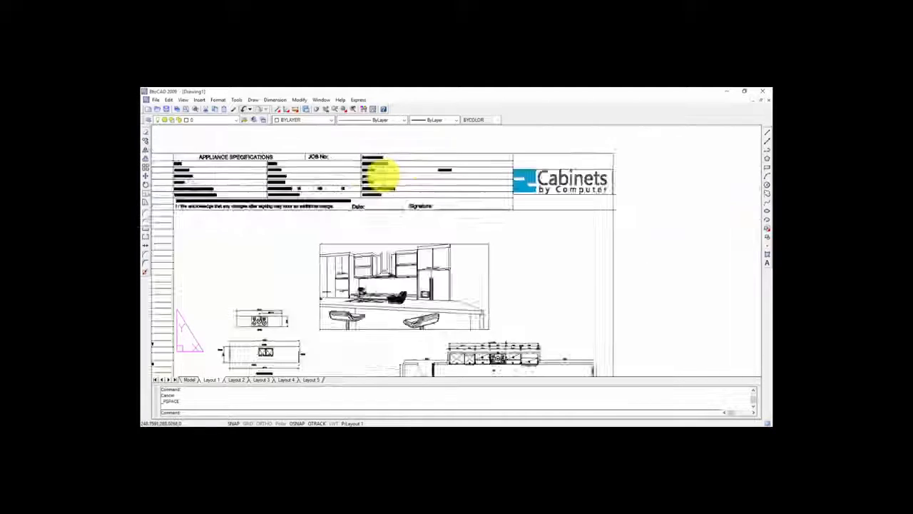
{"action": "scroll", "coordinate": [428, 189], "scroll_direction": "down", "scroll_amount": 2}
{"action": "scroll", "coordinate": [604, 246], "scroll_direction": "up", "scroll_amount": 3}
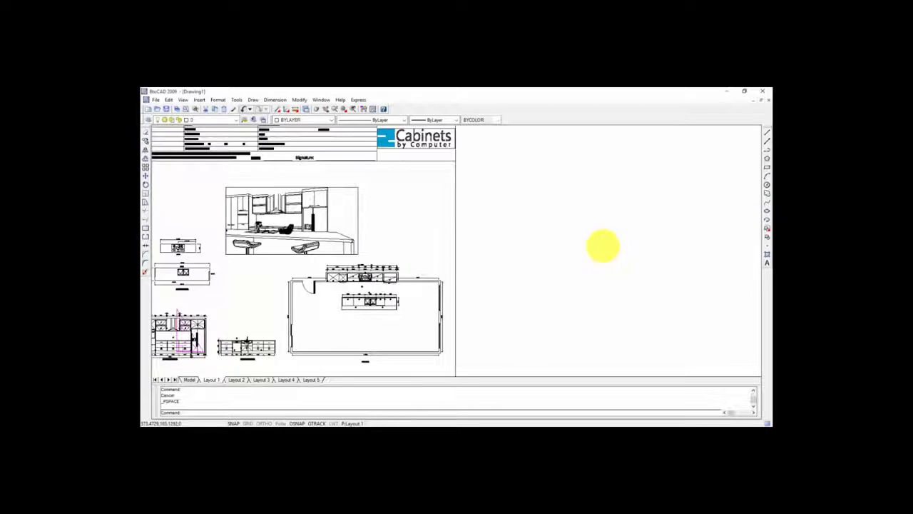
{"action": "middle_click", "coordinate": [604, 251]}
{"action": "middle_click", "coordinate": [604, 251]}
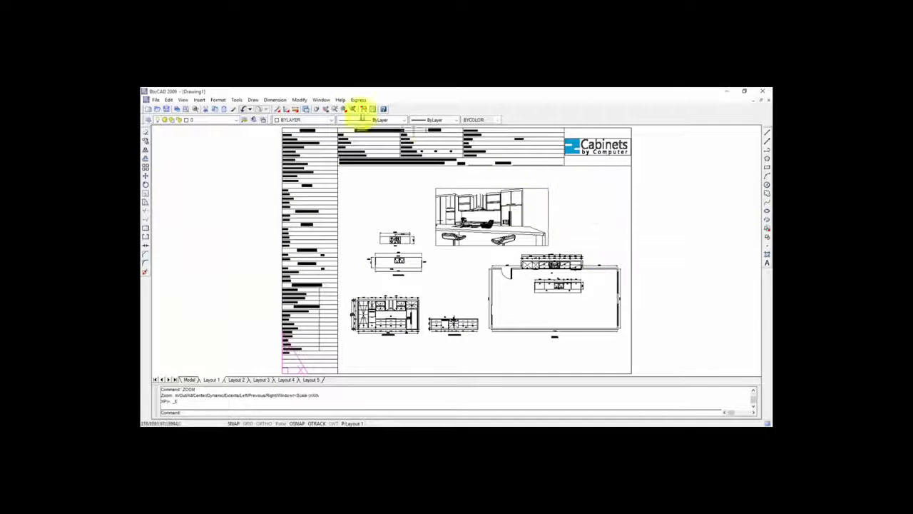
Set up a plot of Layout 1 with the Adobe PDF printer on A3 paper
{"action": "left_click", "coordinate": [155, 100]}
{"action": "left_click", "coordinate": [164, 197]}
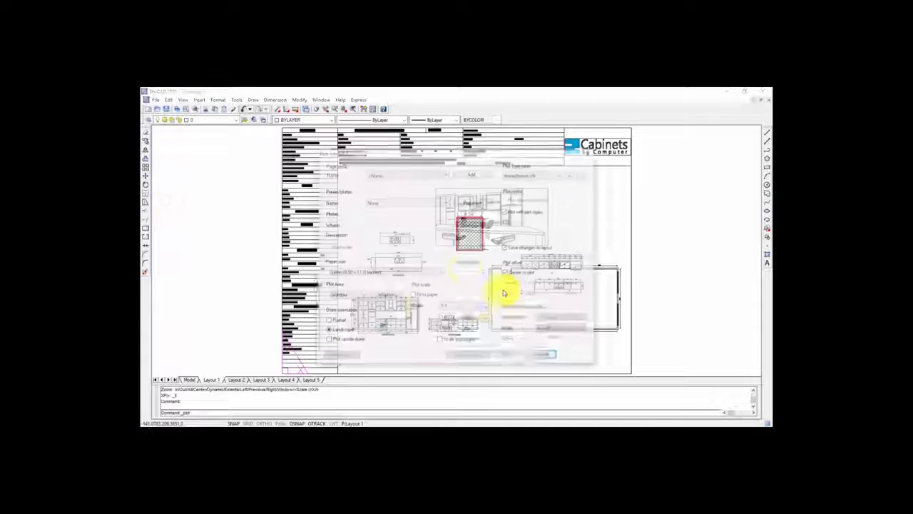
{"action": "left_click", "coordinate": [421, 202]}
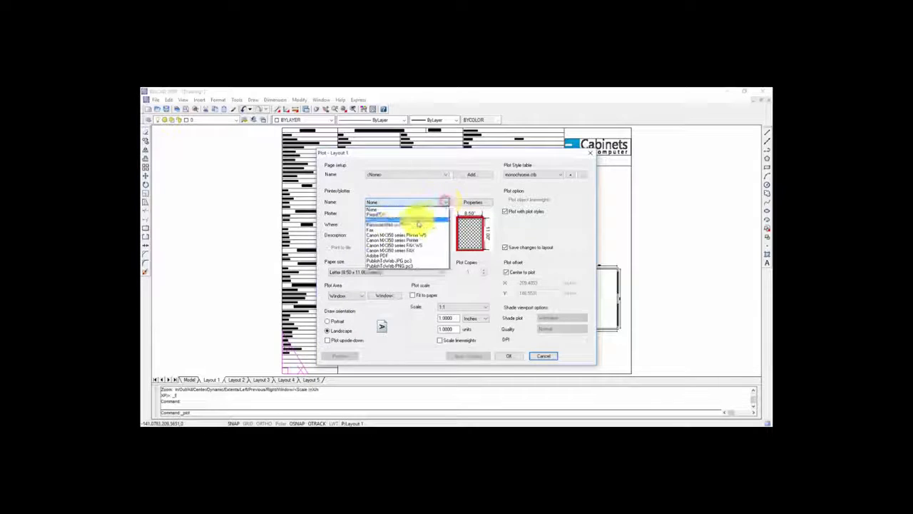
{"action": "left_click", "coordinate": [379, 255]}
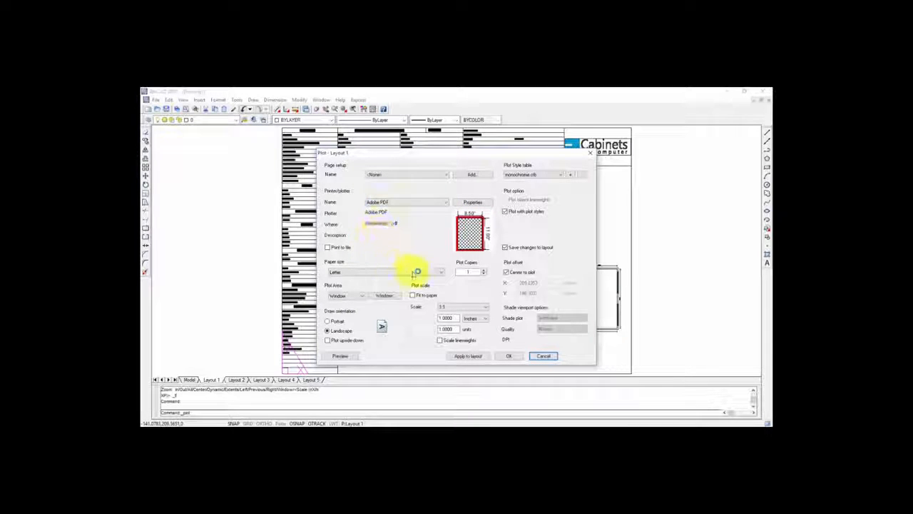
{"action": "left_click", "coordinate": [443, 273]}
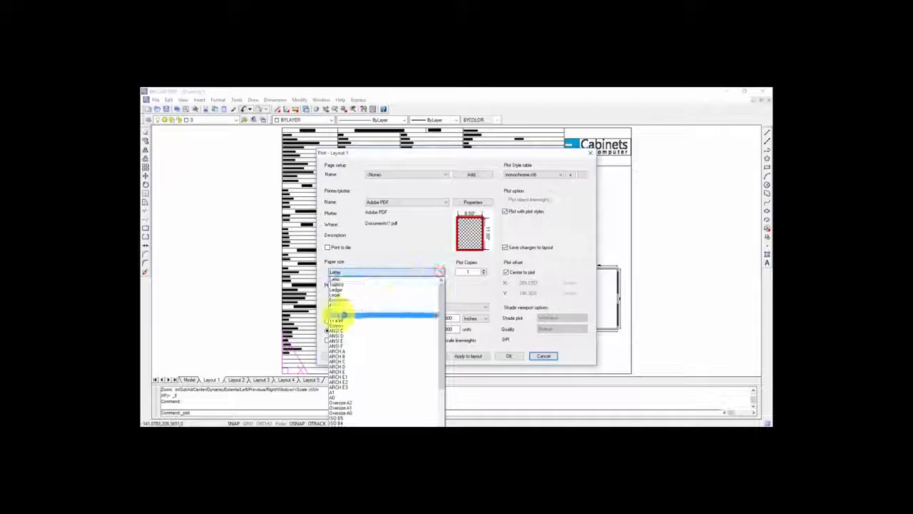
{"action": "left_click", "coordinate": [334, 307]}
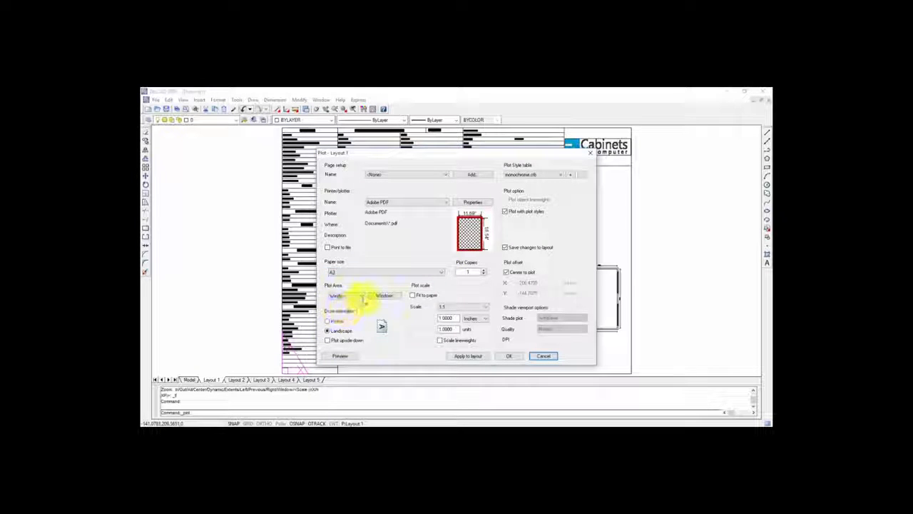
Set the plot area to Extents, fit the plot to the paper, and preview the sheet
{"action": "left_click", "coordinate": [335, 311]}
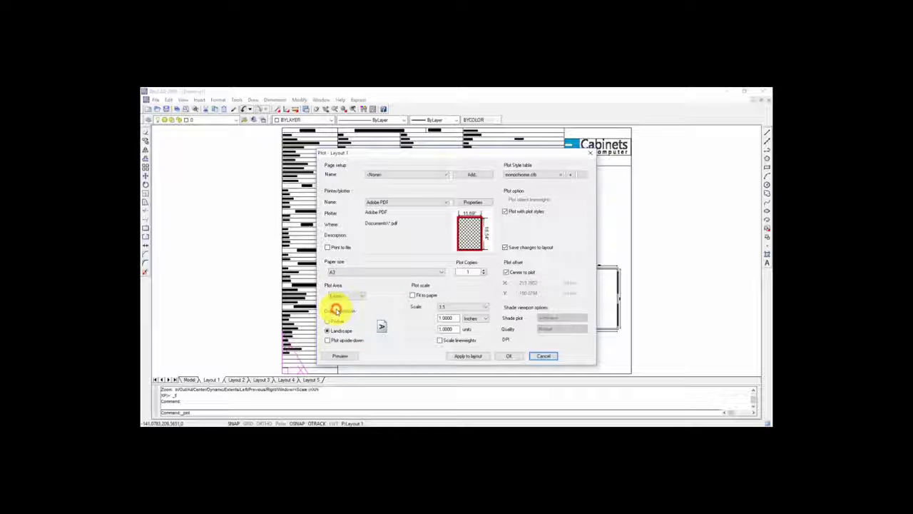
{"action": "left_click", "coordinate": [412, 295]}
{"action": "left_click", "coordinate": [337, 356]}
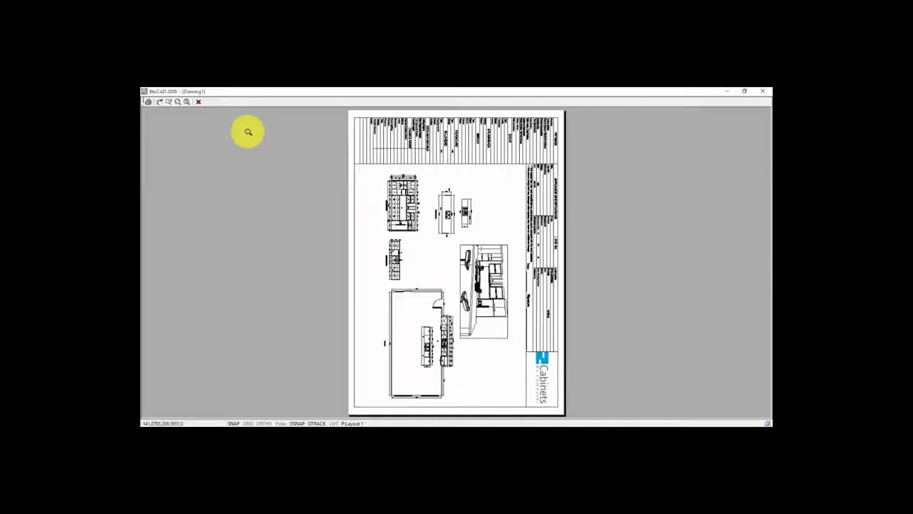
{"action": "left_click", "coordinate": [198, 102]}
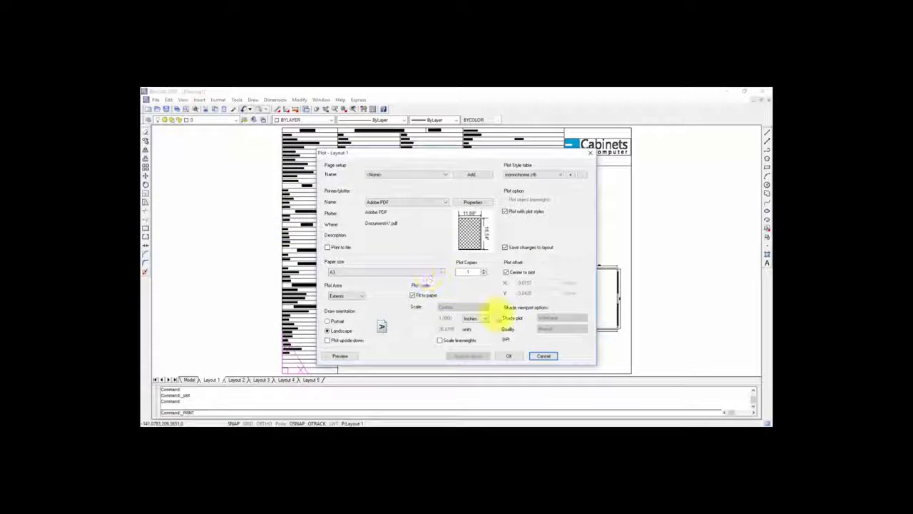
Cancel the plot setup, then frame the A View elevation drawing in Layout 2's viewport and return to paper space
{"action": "left_click", "coordinate": [545, 358]}
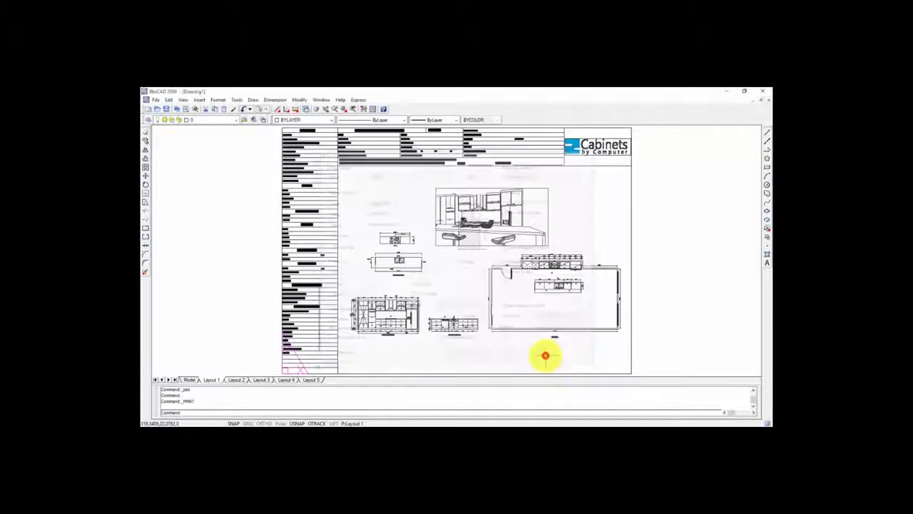
{"action": "left_click", "coordinate": [235, 380]}
{"action": "scroll", "coordinate": [414, 254], "scroll_direction": "down", "scroll_amount": 4}
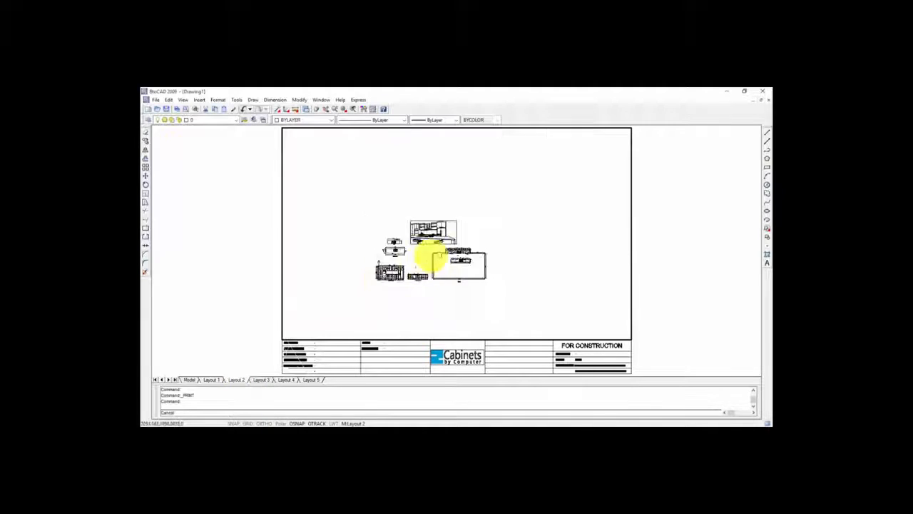
{"action": "scroll", "coordinate": [456, 271], "scroll_direction": "up", "scroll_amount": 6}
{"action": "scroll", "coordinate": [491, 278], "scroll_direction": "up", "scroll_amount": 2}
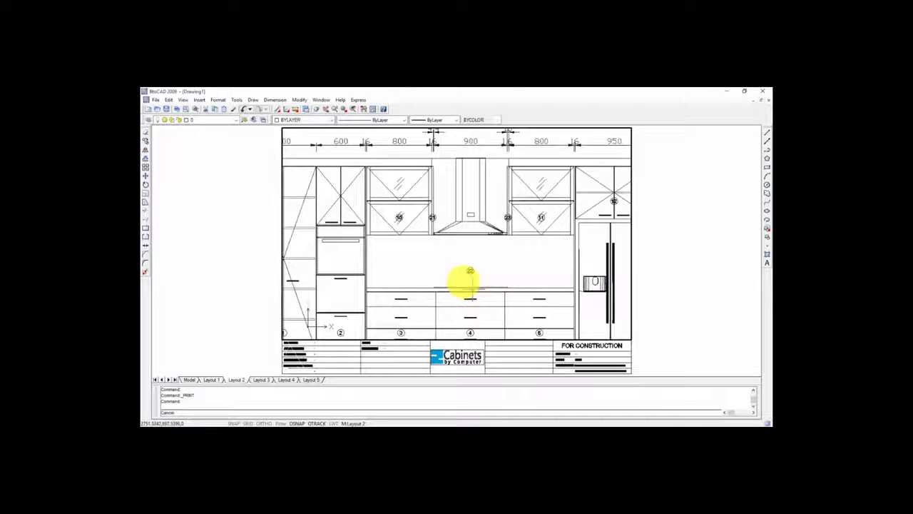
{"action": "scroll", "coordinate": [428, 236], "scroll_direction": "down", "scroll_amount": 1}
{"action": "mouse_move", "coordinate": [428, 236]}
{"action": "middle_mouse_down"}
{"action": "mouse_move", "coordinate": [439, 224]}
{"action": "mouse_move", "coordinate": [456, 228]}
{"action": "middle_mouse_up"}
{"action": "double_click", "coordinate": [705, 235]}
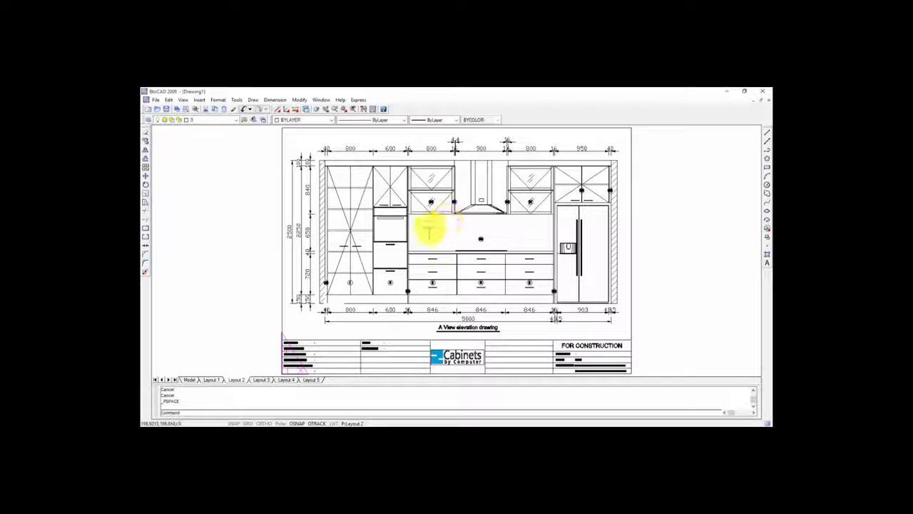
Frame the B View elevation drawing in the centre of Layout 3's viewport and return to paper space
{"action": "left_click", "coordinate": [268, 381]}
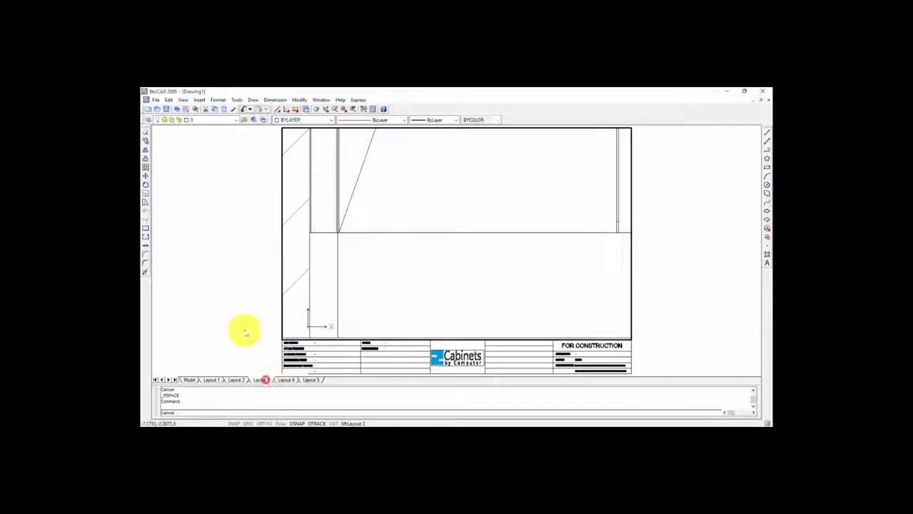
{"action": "scroll", "coordinate": [333, 259], "scroll_direction": "down", "scroll_amount": 6}
{"action": "scroll", "coordinate": [302, 273], "scroll_direction": "down", "scroll_amount": 4}
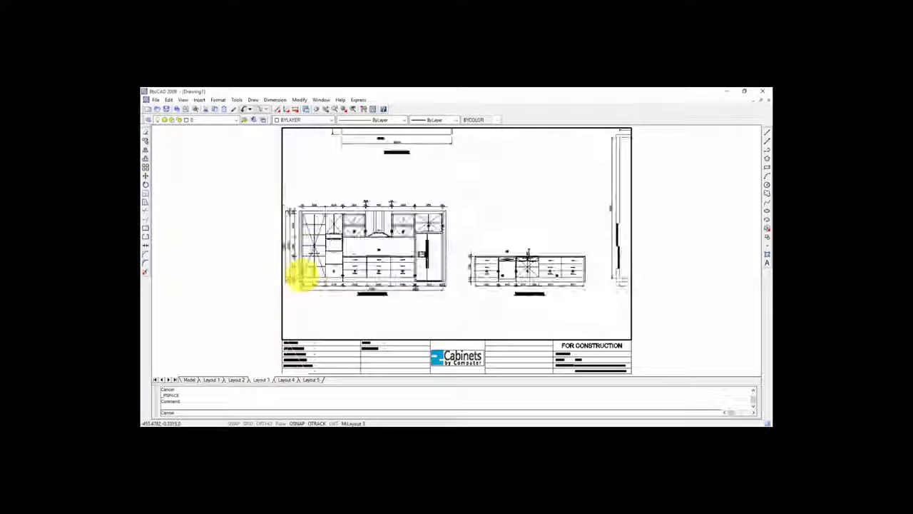
{"action": "scroll", "coordinate": [414, 286], "scroll_direction": "up", "scroll_amount": 6}
{"action": "scroll", "coordinate": [507, 243], "scroll_direction": "down", "scroll_amount": 2}
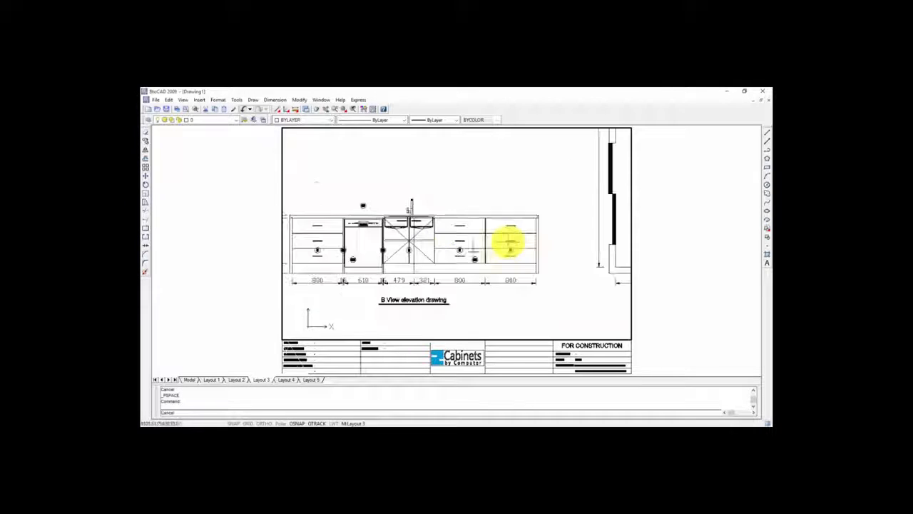
{"action": "middle_click_drag", "start_coordinate": [350, 259], "coordinate": [393, 261]}
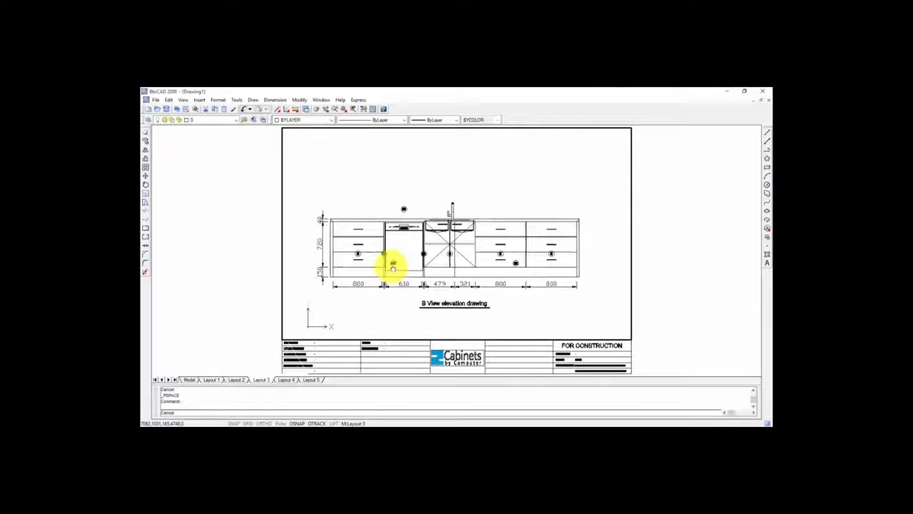
{"action": "double_click", "coordinate": [707, 261]}
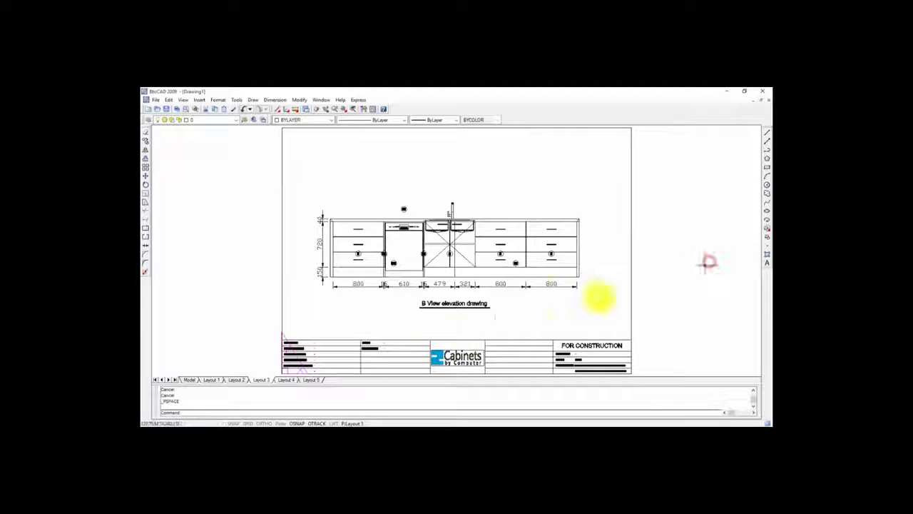
Frame the kitchen plan's wall run and island in Layout 4's viewport, return to paper space, and fit the sheet in view
{"action": "left_click", "coordinate": [286, 380]}
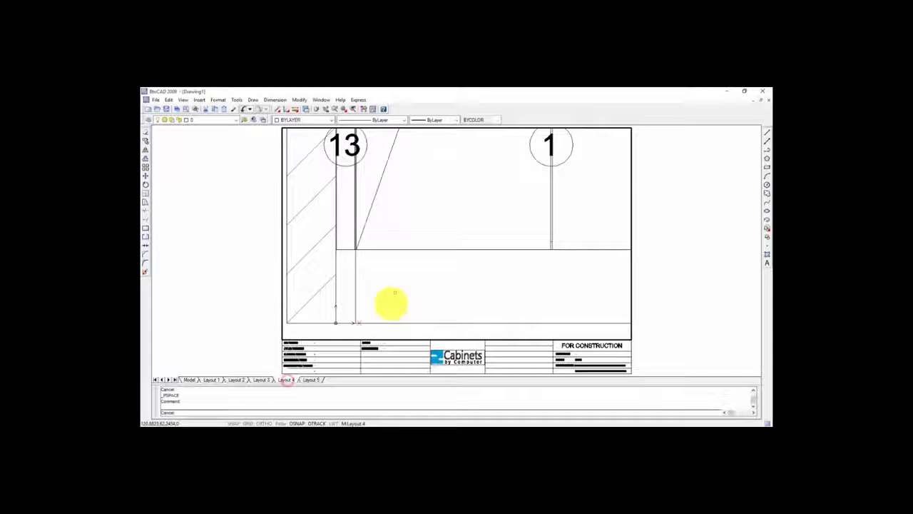
{"action": "scroll", "coordinate": [391, 304], "scroll_direction": "down", "scroll_amount": 5}
{"action": "scroll", "coordinate": [442, 271], "scroll_direction": "up", "scroll_amount": 3}
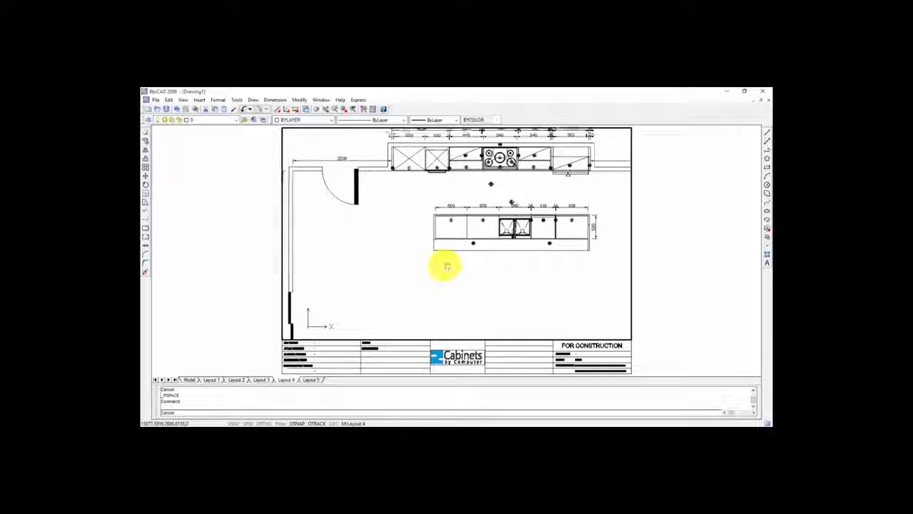
{"action": "scroll", "coordinate": [431, 251], "scroll_direction": "down", "scroll_amount": 2}
{"action": "middle_click_drag", "start_coordinate": [426, 251], "coordinate": [398, 264]}
{"action": "scroll", "coordinate": [400, 262], "scroll_direction": "up", "scroll_amount": 2}
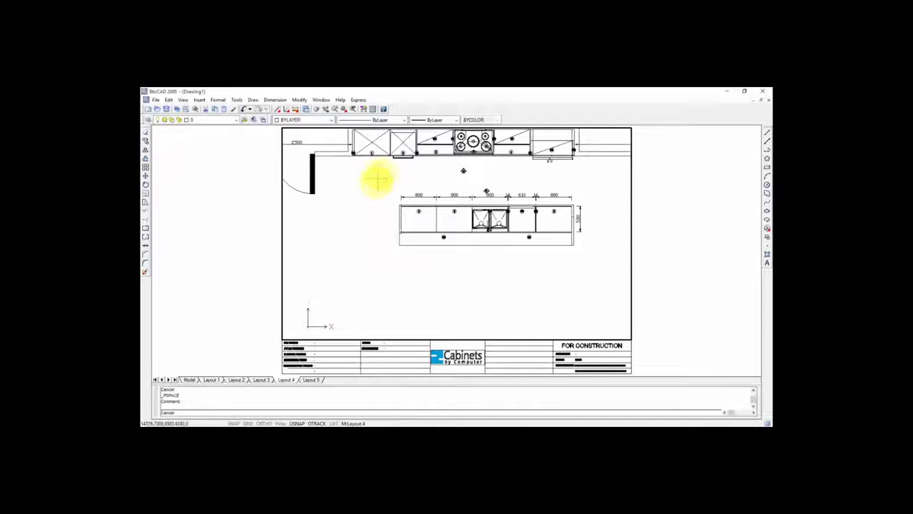
{"action": "middle_click_drag", "start_coordinate": [377, 184], "coordinate": [368, 239]}
{"action": "double_click", "coordinate": [697, 239]}
{"action": "scroll", "coordinate": [427, 293], "scroll_direction": "down", "scroll_amount": 5}
{"action": "scroll", "coordinate": [428, 293], "scroll_direction": "up", "scroll_amount": 6}
{"action": "scroll", "coordinate": [367, 295], "scroll_direction": "down", "scroll_amount": 2}
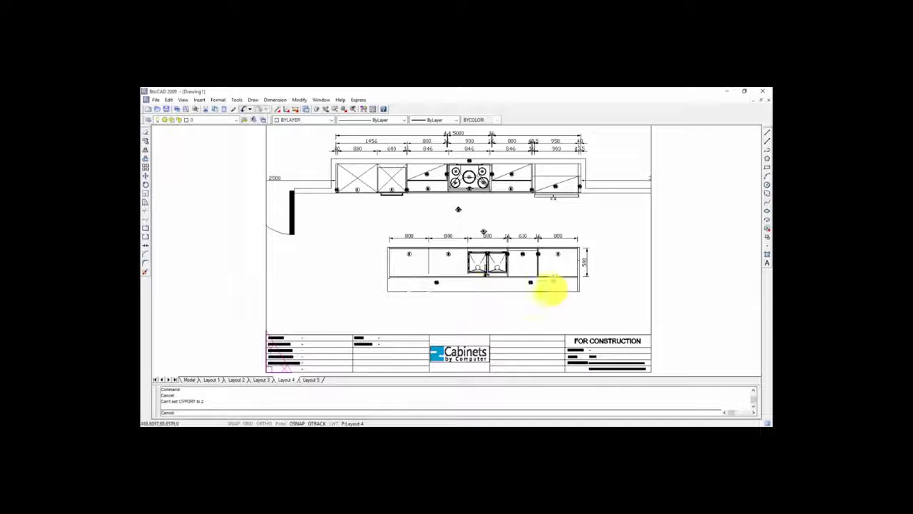
{"action": "middle_click", "coordinate": [694, 278]}
{"action": "middle_click", "coordinate": [694, 279]}
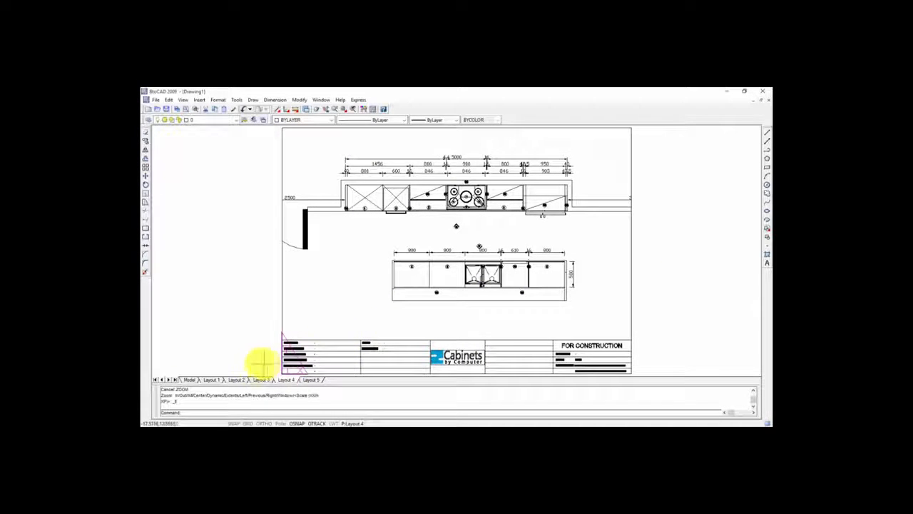